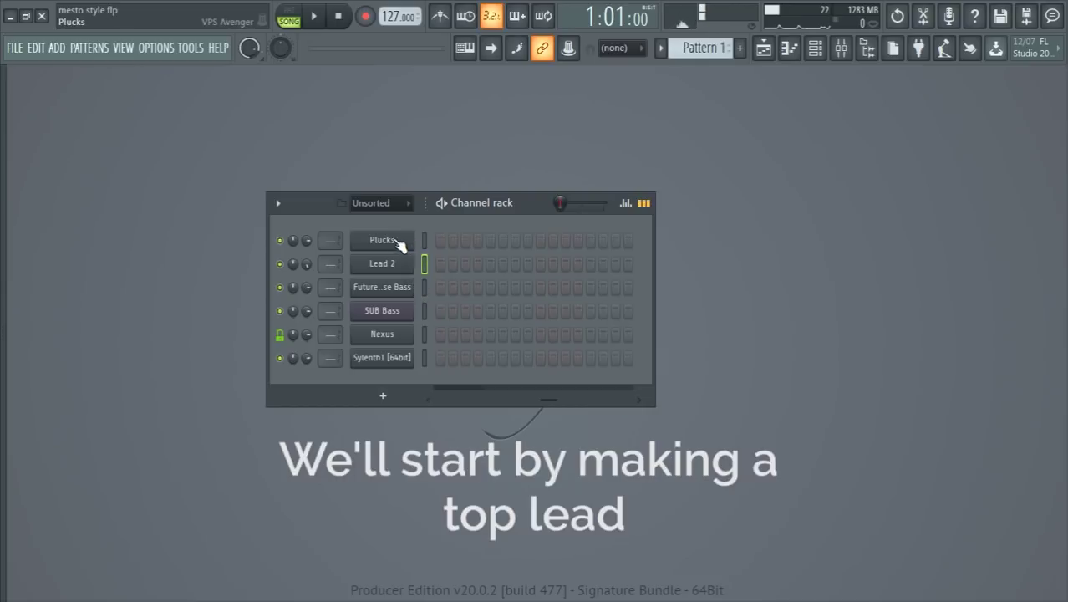
Open the Plucks channel in the piano roll and place a two-step C5 note at the start of bar 1.
right_click(400, 243)
click(447, 242)
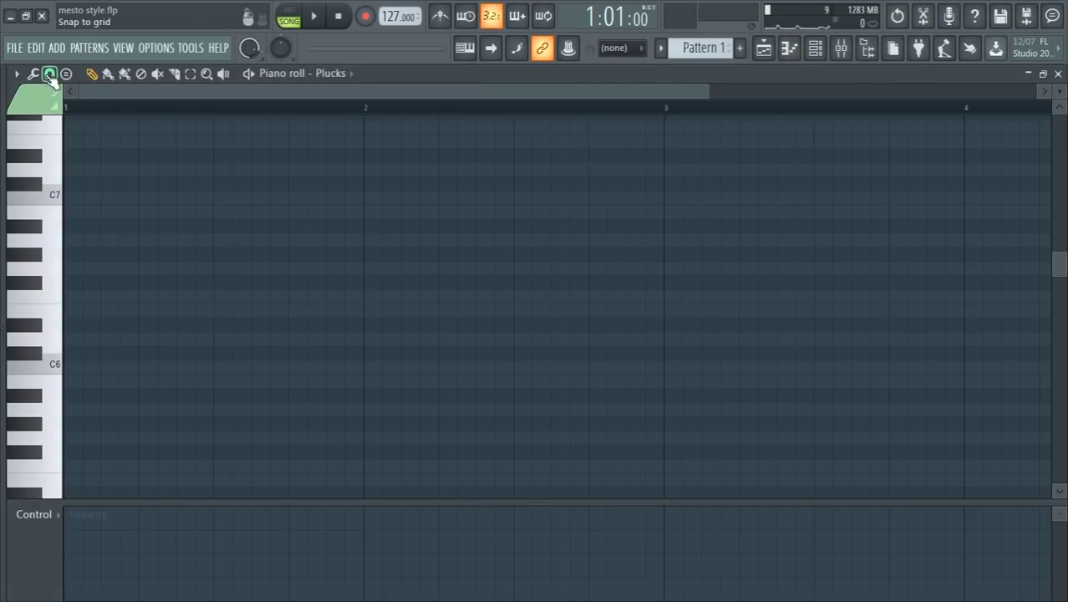
click(50, 75)
click(71, 238)
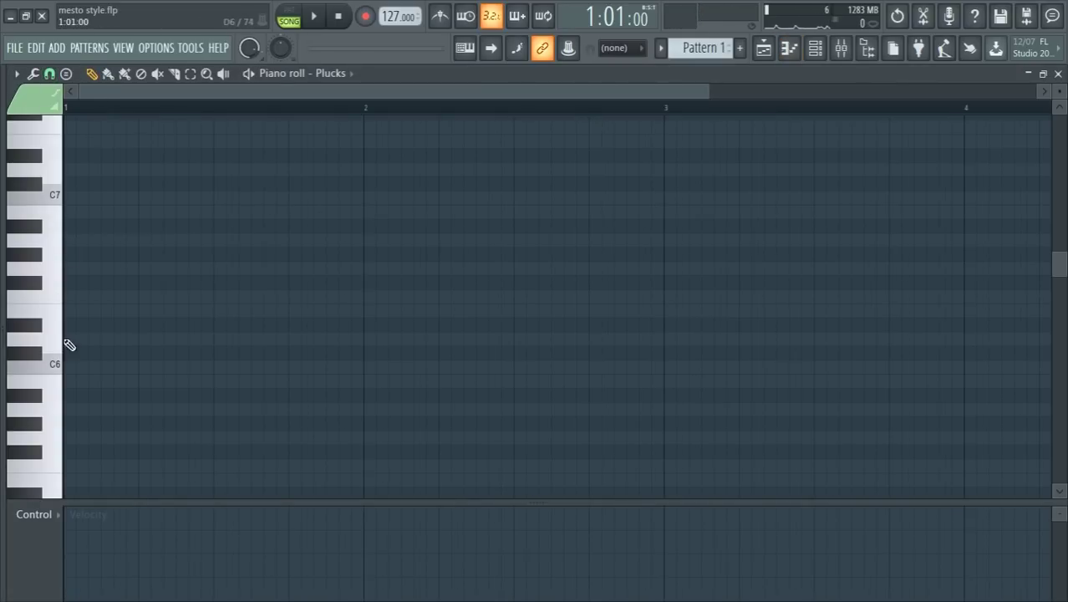
scroll(67, 349, down, 4)
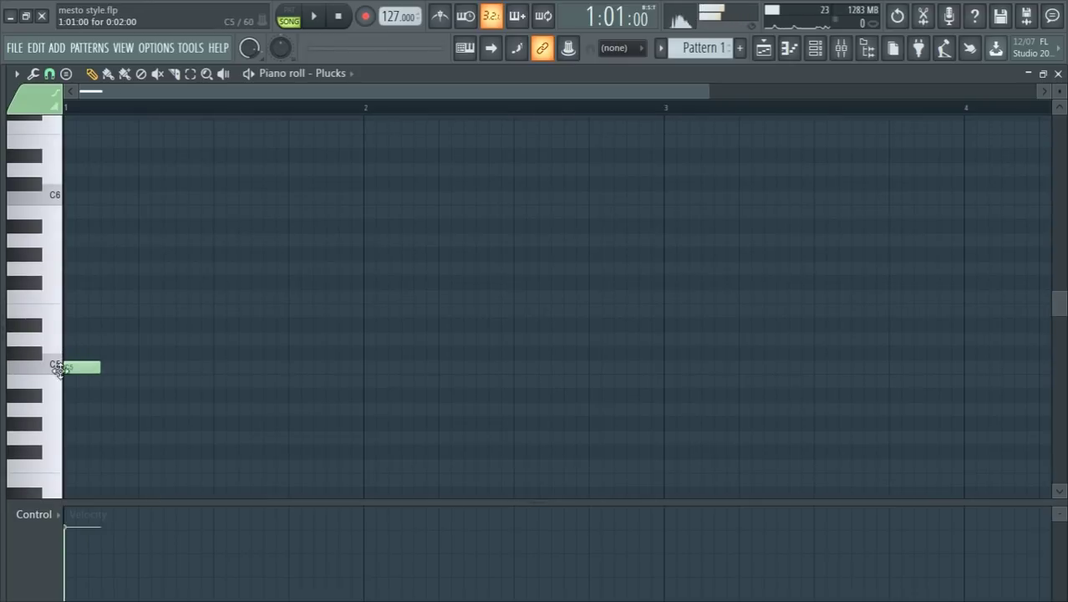
scroll(67, 368, up, 2)
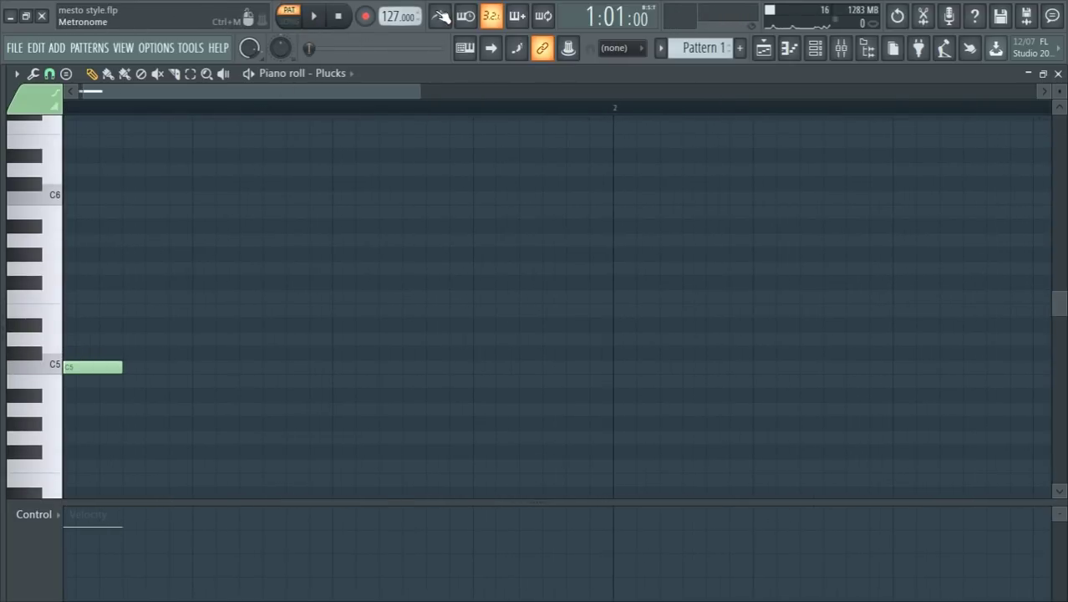
Turn on the metronome and add a two-step G4 note at 1:05, checking it by playback.
drag(320, 115, 303, 115)
scroll(267, 284, down, 3)
key(space)
key(space)
drag(268, 285, 257, 312)
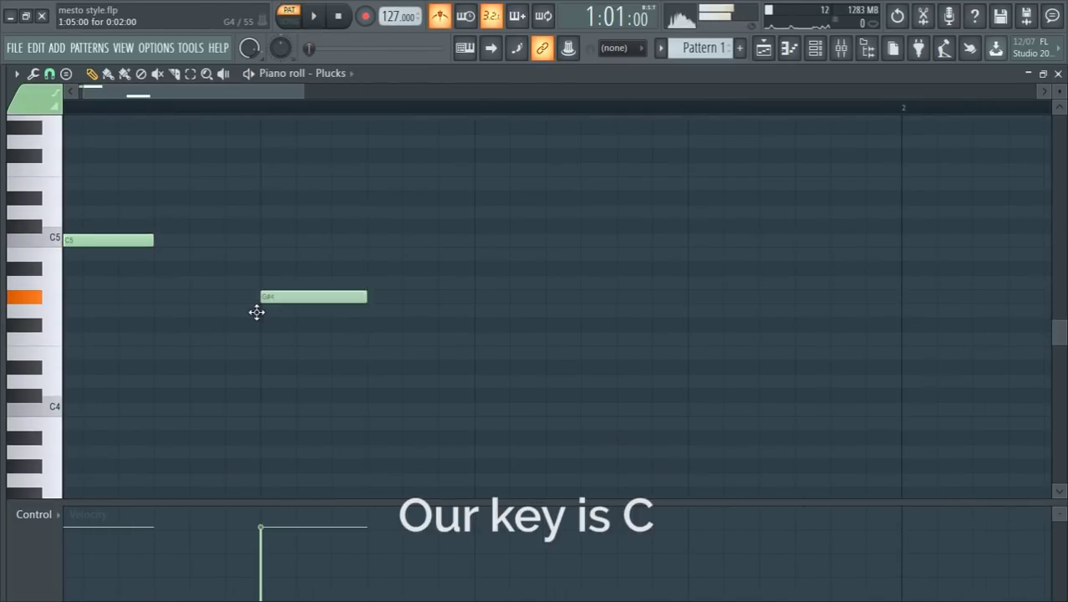
key(space)
key(space)
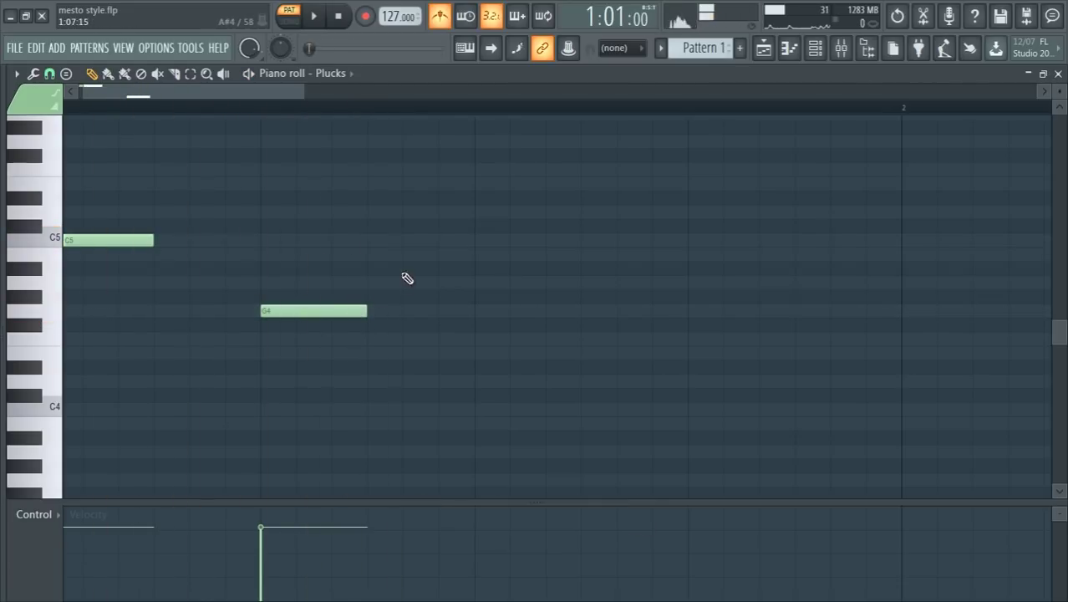
Add two-step A4 notes at 1:09 and 1:12:08 and raise the velocity of all notes to maximum.
key(space)
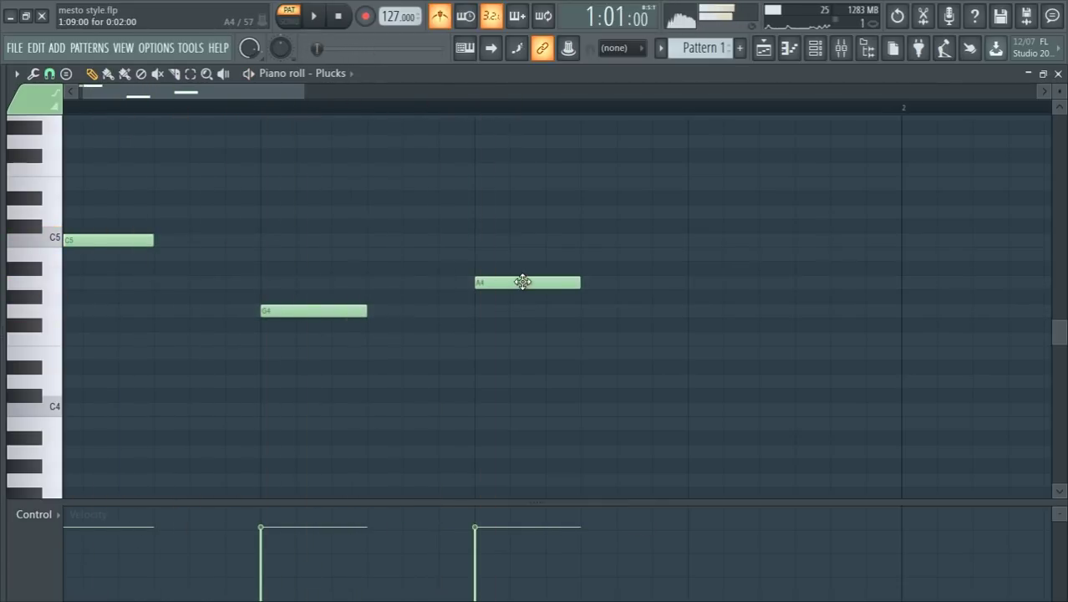
key(ctrl+a)
key(space)
ctrl+click(558, 112)
drag(651, 270, 661, 288)
Add an E5 note at 2:02:08 and a B4 note at 2:05, each two steps long.
scroll(676, 303, down, 1)
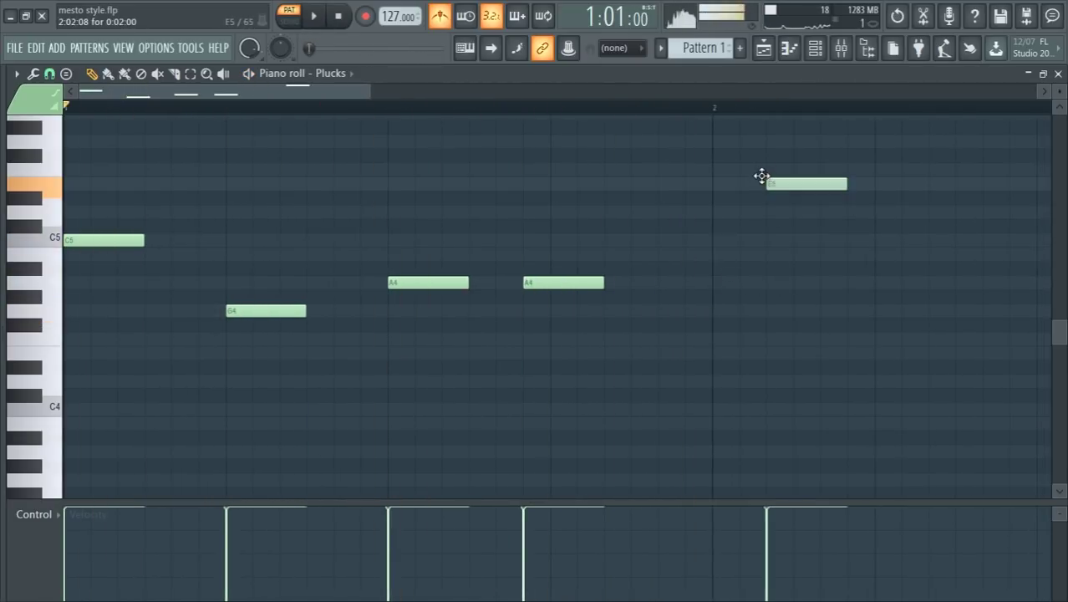
key(space)
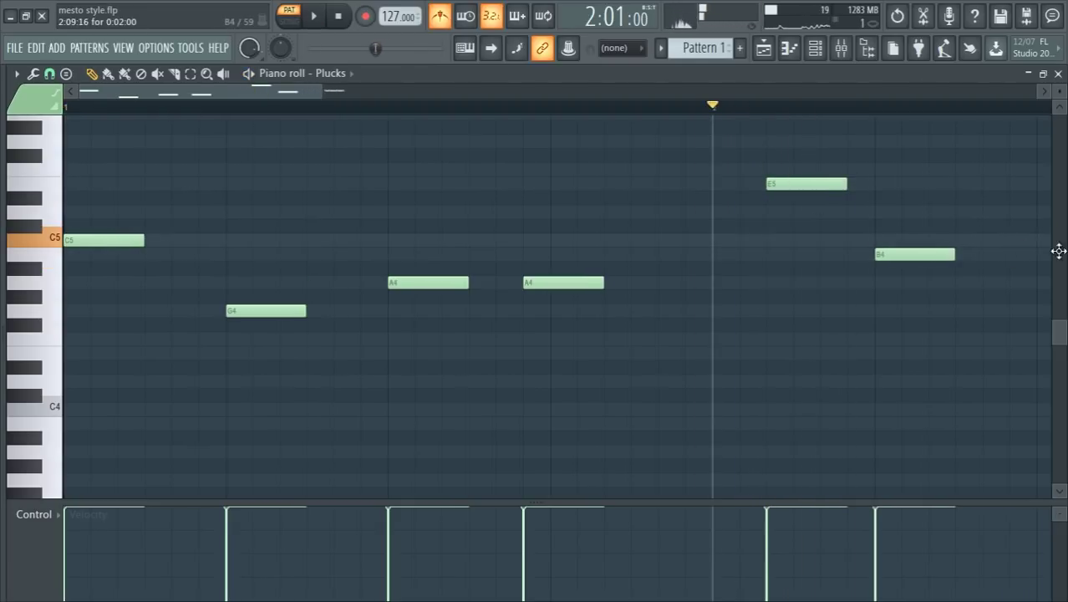
key(space)
Add two C5 notes at 2:08:08 and 2:11 to end the two-bar pluck melody, checking the timing by playback.
drag(1059, 251, 872, 243)
key(space)
key(space)
scroll(950, 242, down, 1)
key(space)
key(space)
scroll(870, 255, down, 1)
click(889, 237)
scroll(853, 261, down, 1)
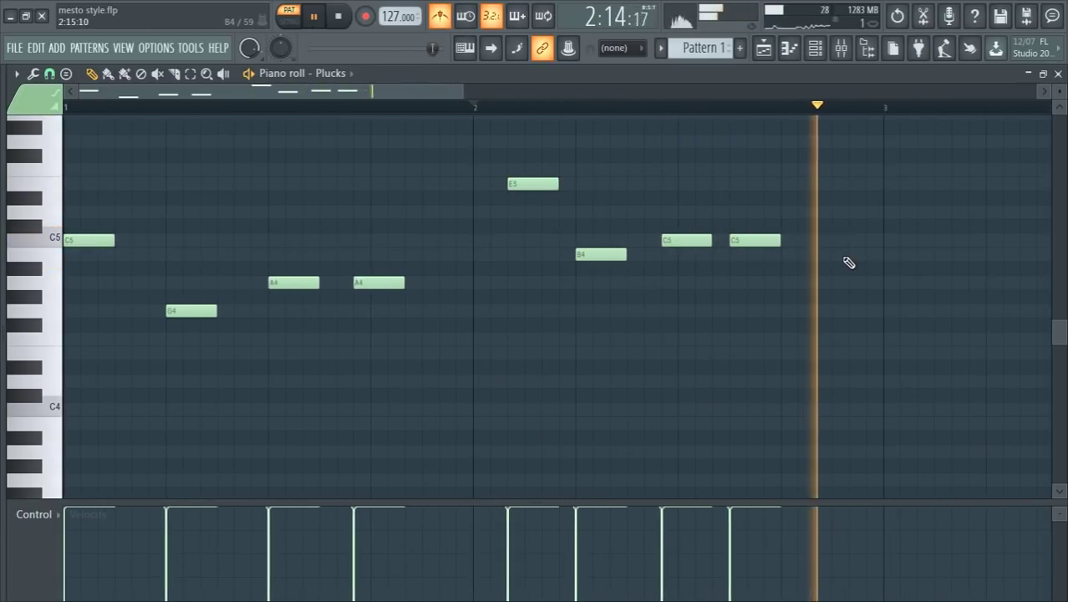
drag(858, 170, 774, 201)
Duplicate the whole two-bar pluck melody so the copy starts at bar 3.
key(ctrl+a)
shift+drag(73, 242, 884, 240)
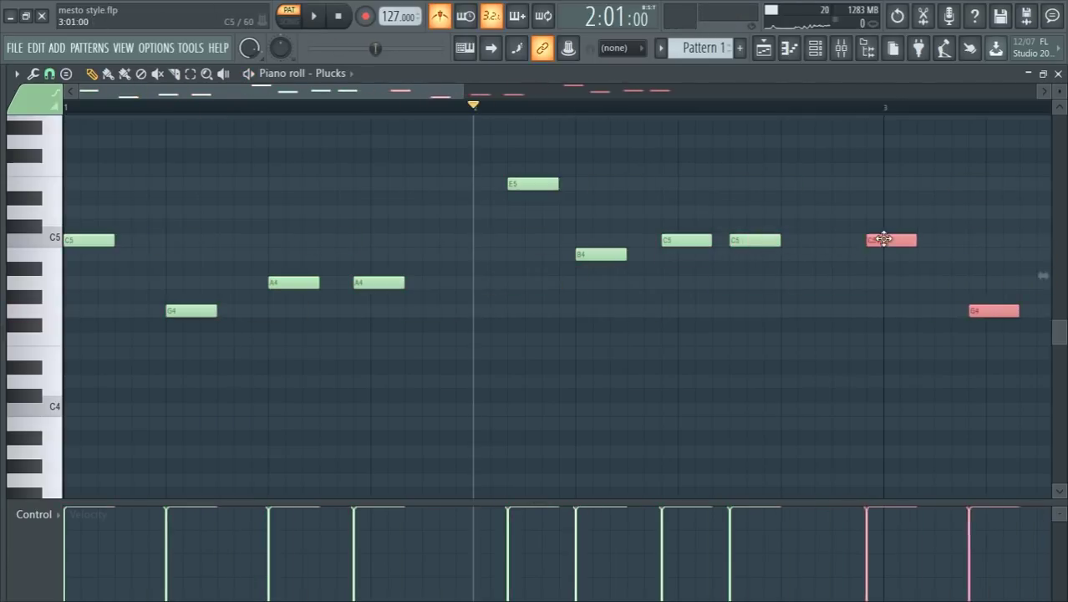
scroll(504, 335, down, 4)
key(space)
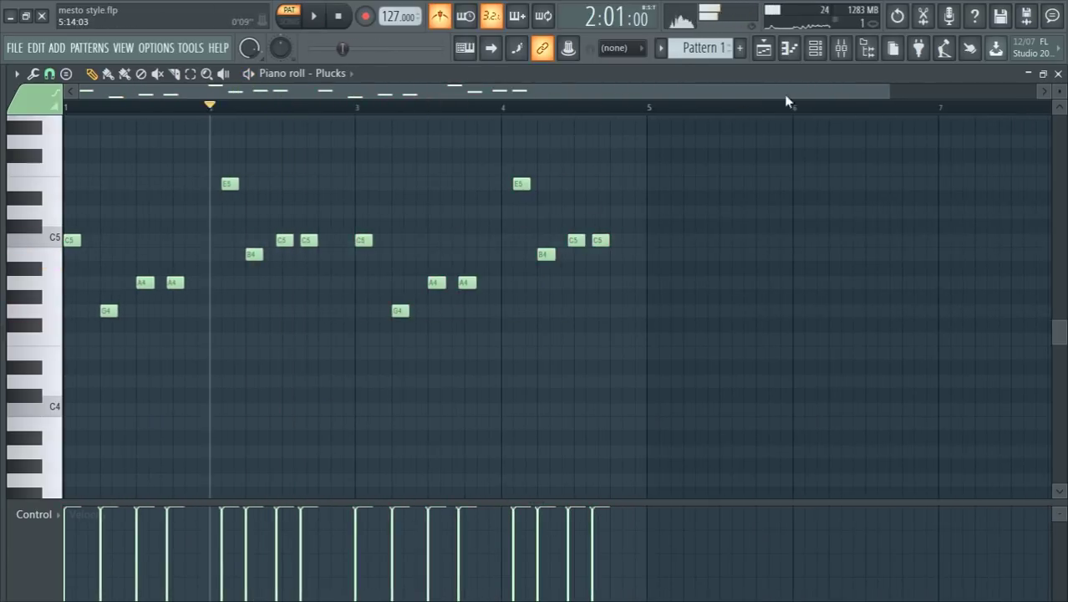
Close the piano roll and copy the complete Plucks melody into the Lead 2 channel.
key(ctrl+a)
click(791, 50)
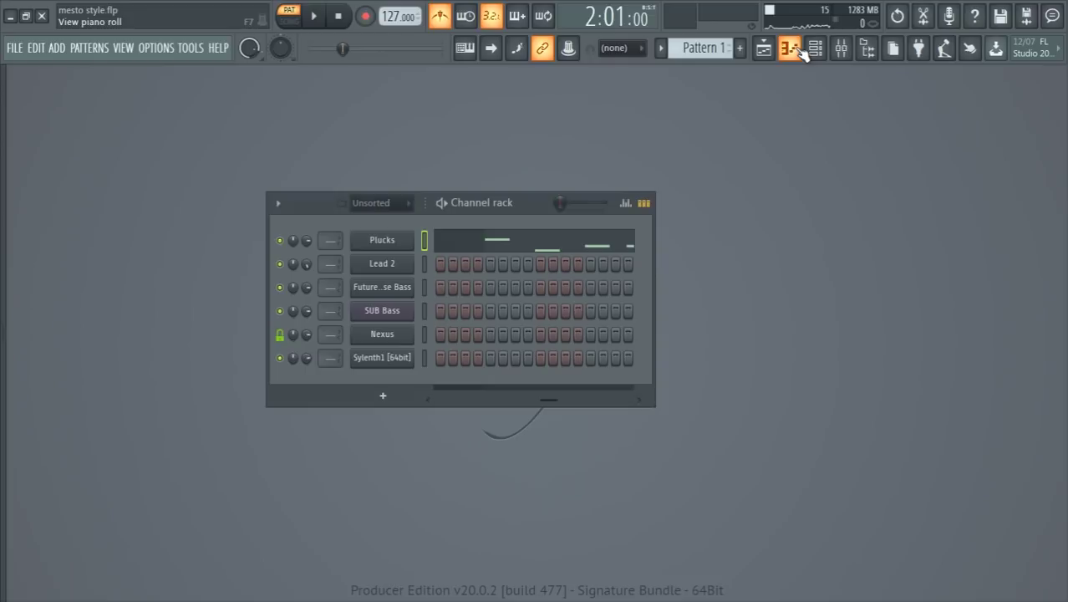
click(424, 245)
click(423, 245)
key(ctrl+c)
click(426, 267)
key(ctrl+v)
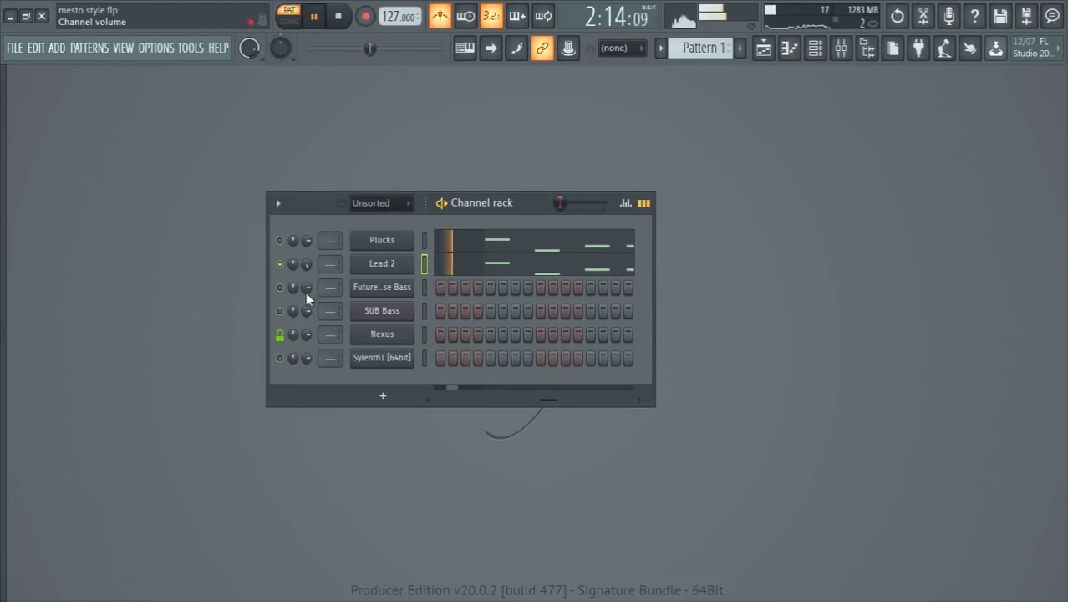
Adjust the Lead 2 channel's volume while auditioning it soloed.
right_click(307, 265)
click(313, 272)
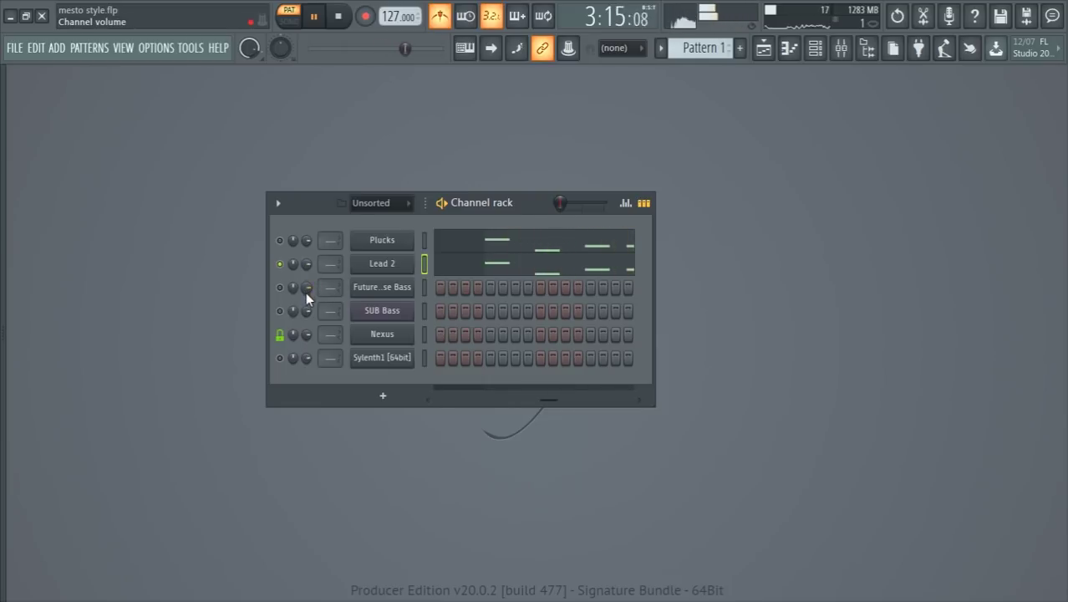
key(space)
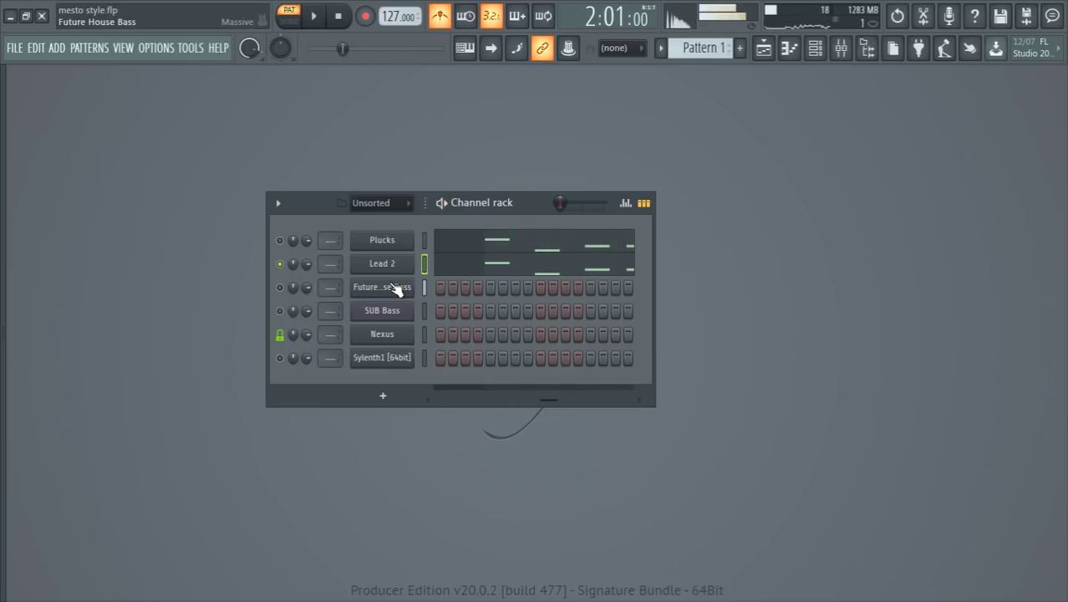
Open the Future House Bass piano roll and place four-step notes A4 at 1:01, D#4 at 1:05 and F4 at 1:09.
right_click(387, 290)
click(443, 287)
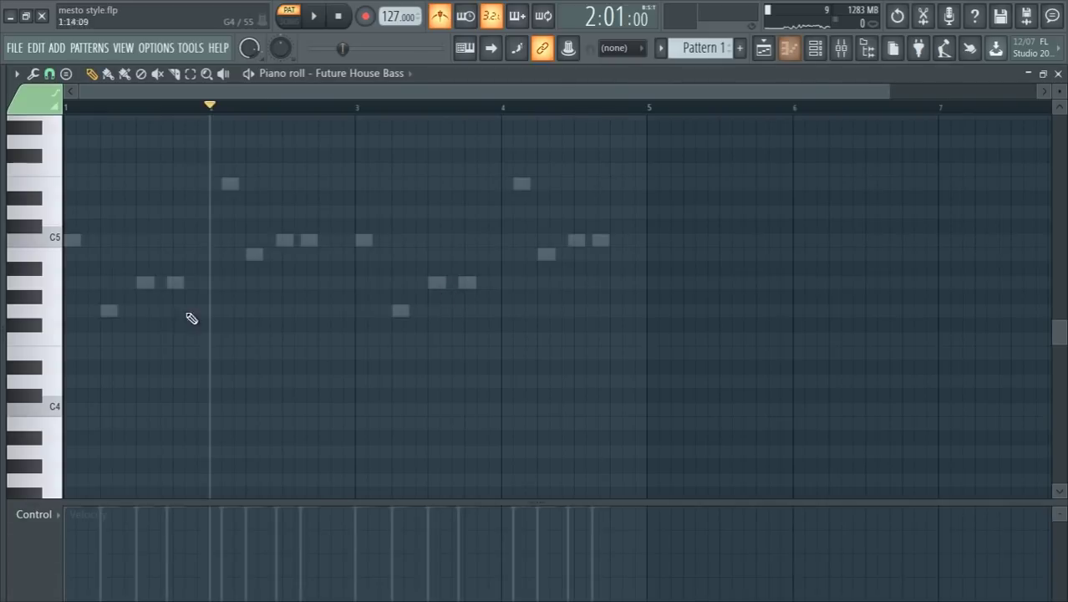
drag(891, 95, 454, 159)
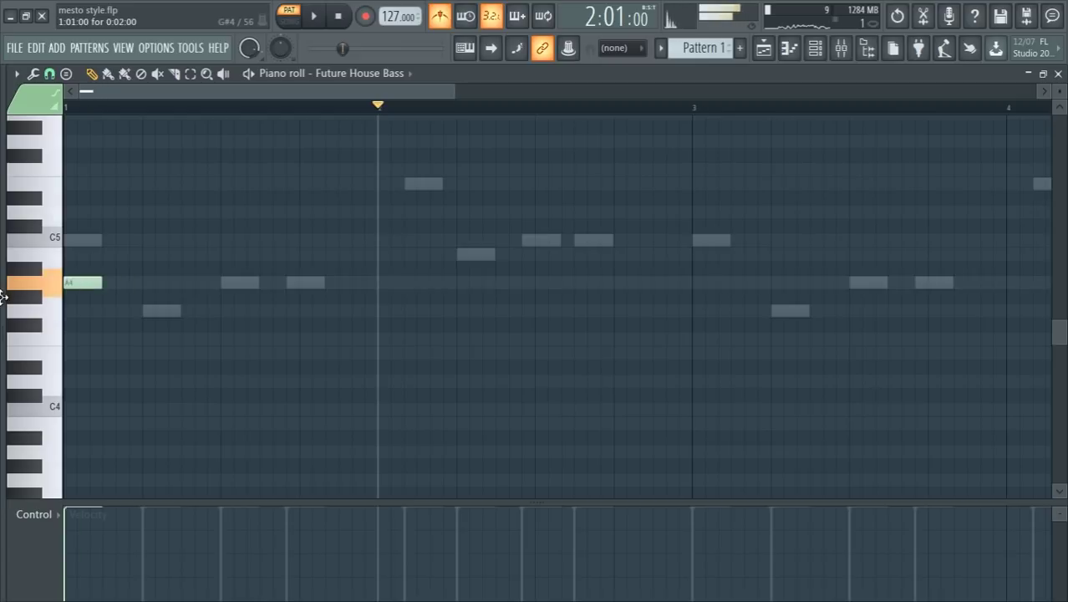
key(space)
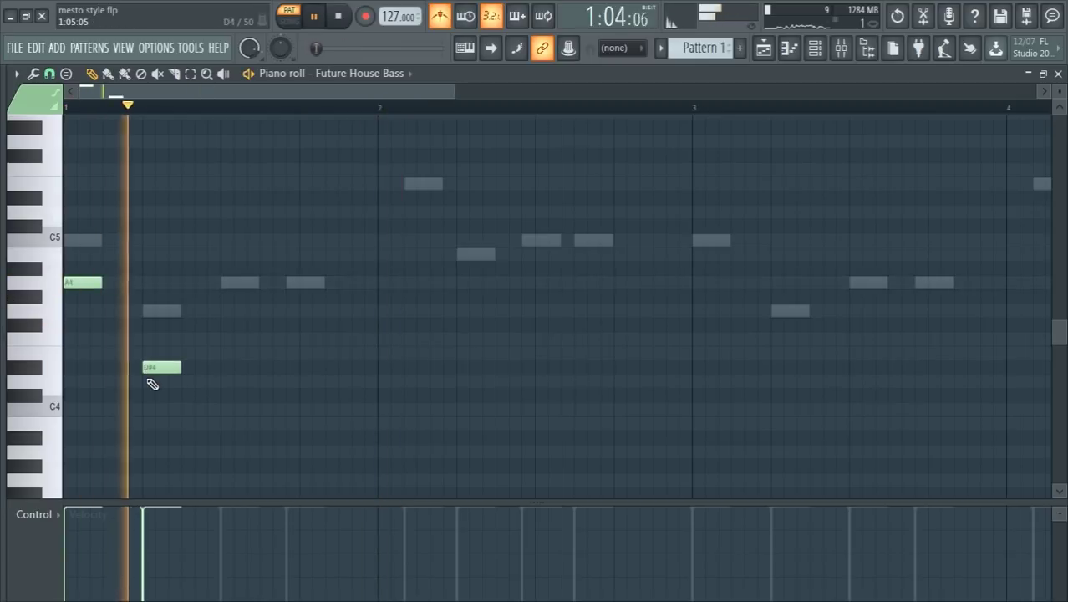
key(space)
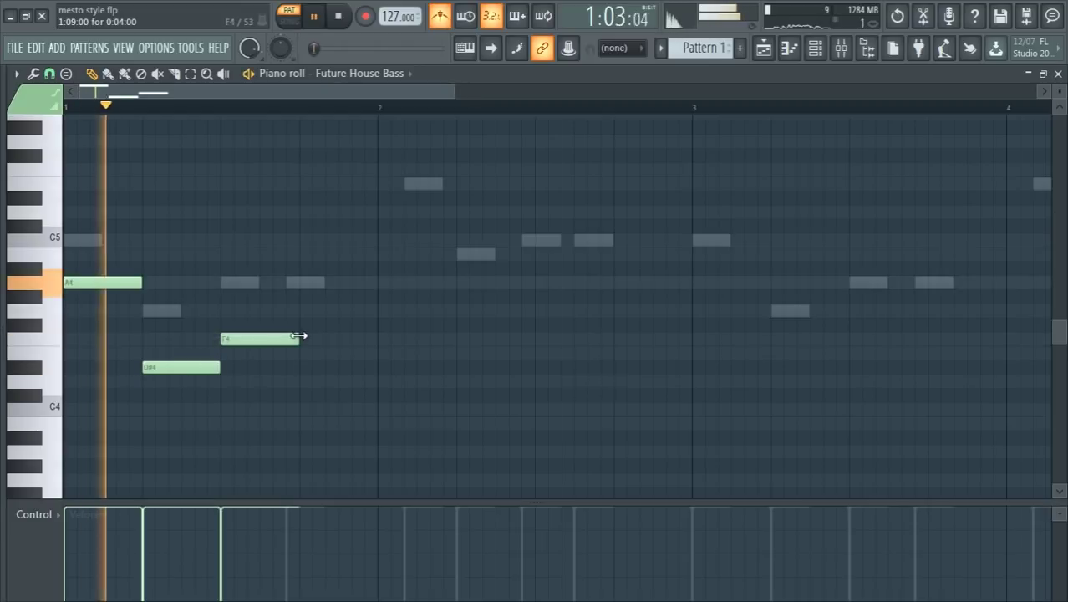
Shorten the F4 bass note at 1:09 to two steps and add another two-step F4 directly after it.
drag(303, 337, 295, 339)
key(space)
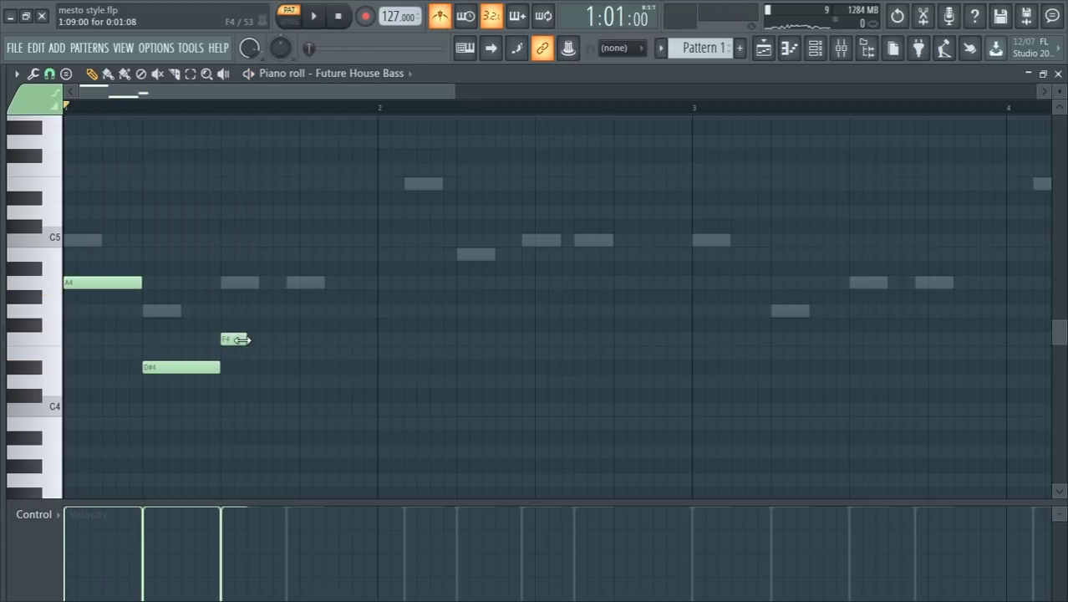
click(273, 341)
key(space)
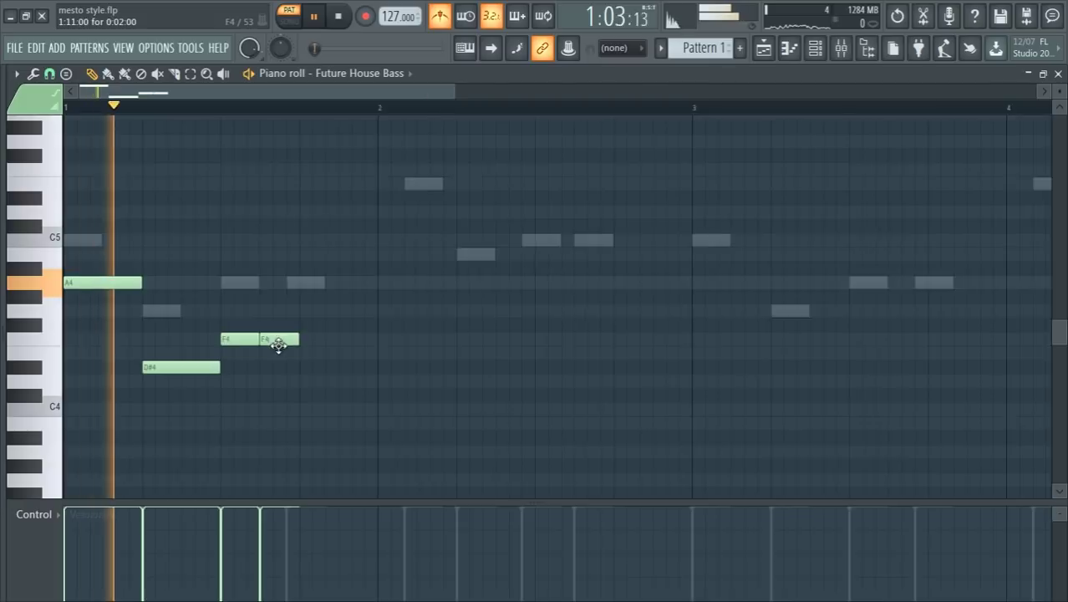
Reposition the second F4 bass note to 1:12:08 and add a third F4 directly behind it.
scroll(275, 341, up, 1)
click(322, 338)
drag(295, 338, 317, 337)
right_click(326, 338)
click(346, 341)
key(space)
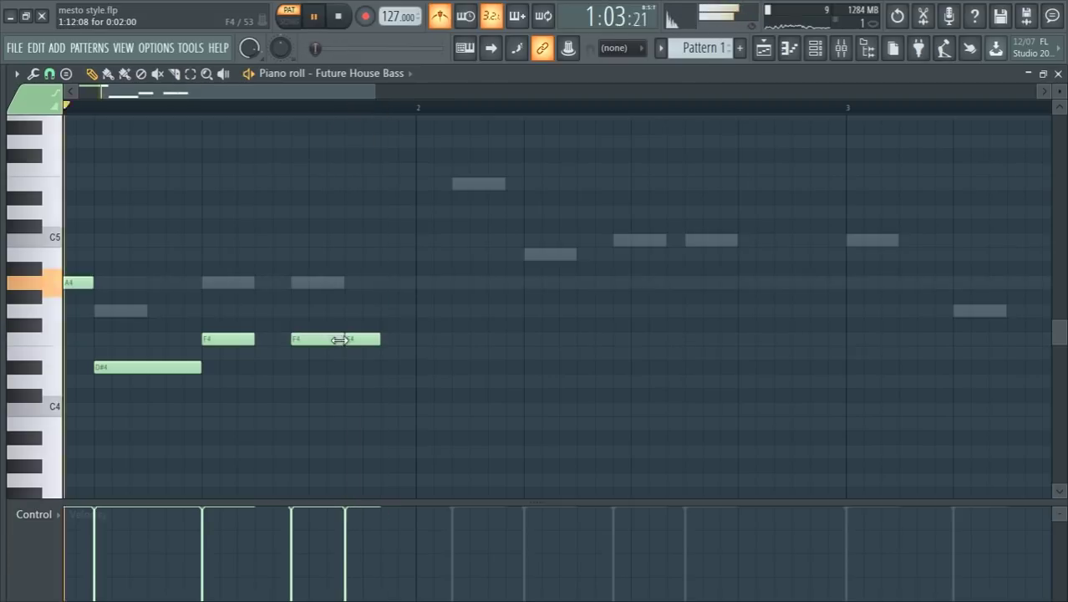
key(space)
Add an F4 bass note filling the end of bar 1 and shorten the F4 just before it.
click(386, 337)
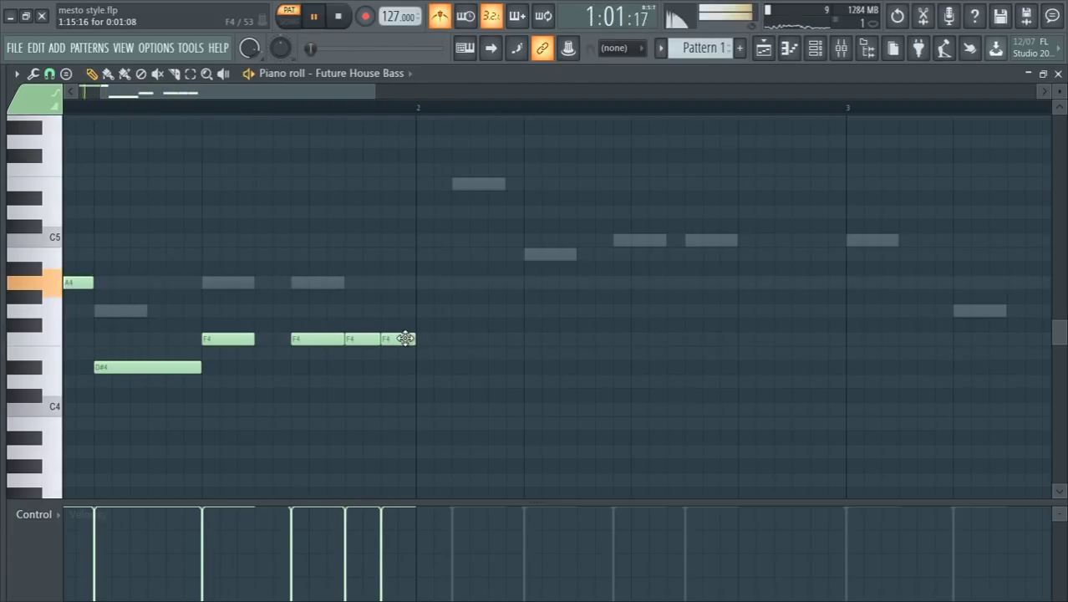
mouse_move(405, 337)
mouse_down()
mouse_move(387, 338)
mouse_move(407, 338)
mouse_up()
key(space)
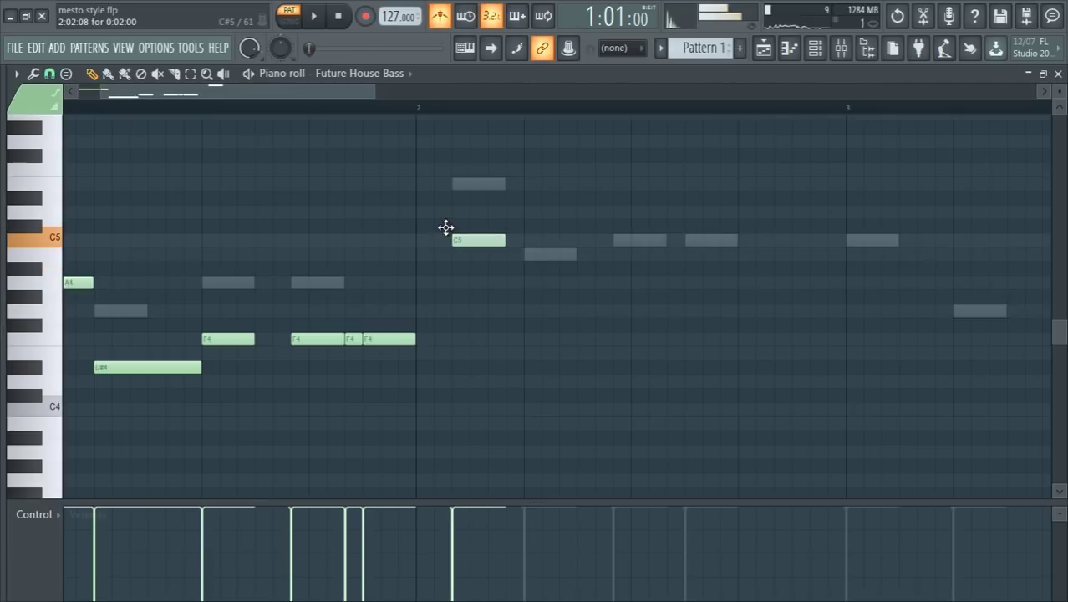
Continue the bass line in bar 2 with C5 at 2:02:08, G4 at 2:05, two A4 notes and a closing G4.
scroll(392, 334, up, 1)
key(space)
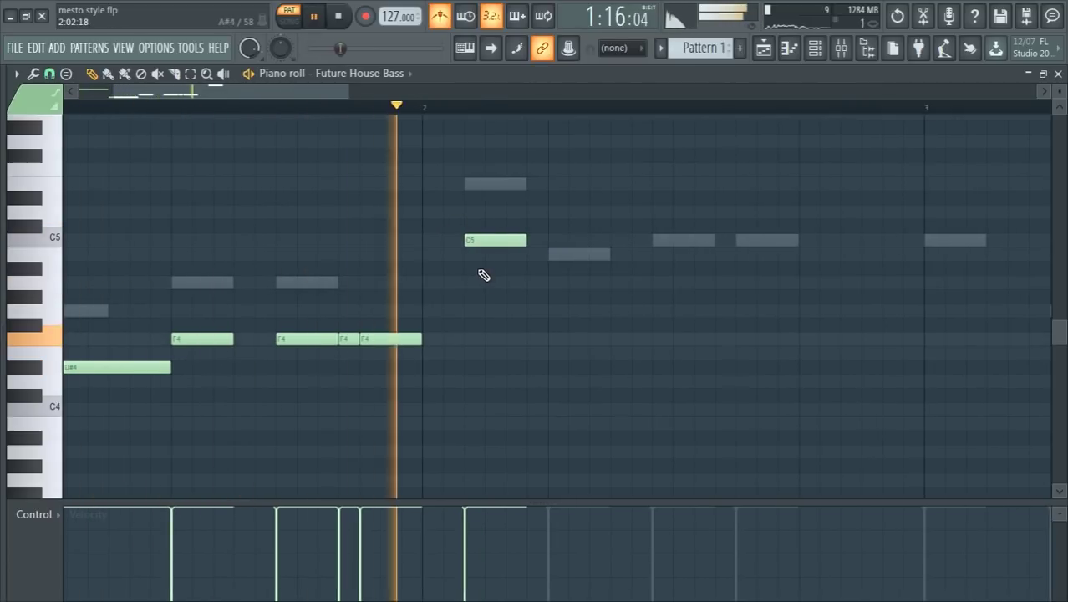
key(space)
click(561, 311)
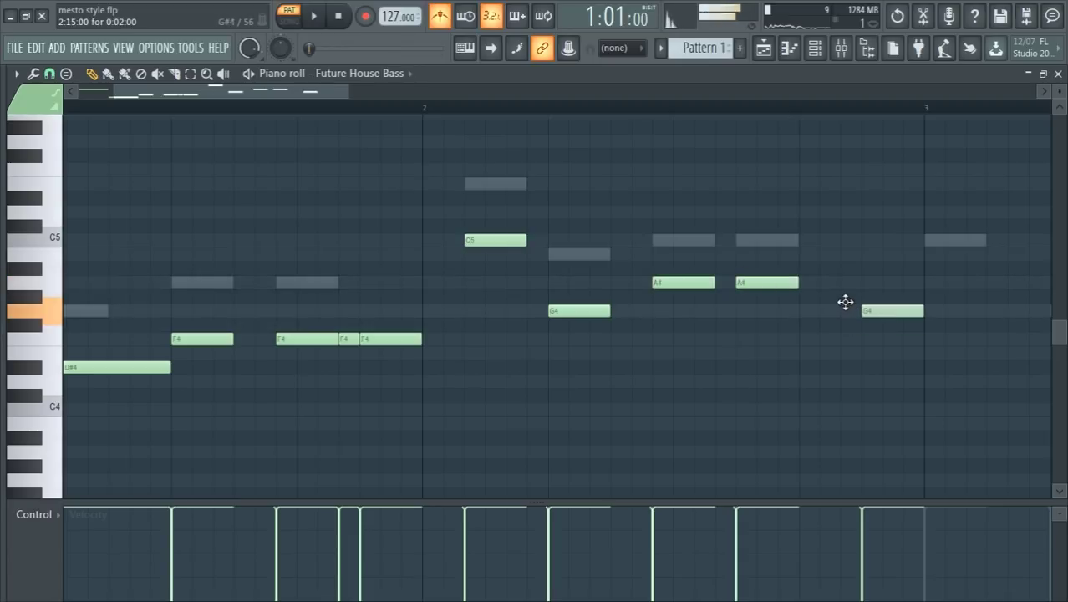
drag(842, 305, 860, 306)
Lengthen the bass notes to close the gaps between them and duplicate the two-bar phrase into bars 3 and 4.
scroll(443, 414, down, 4)
key(space)
key(ctrl+a)
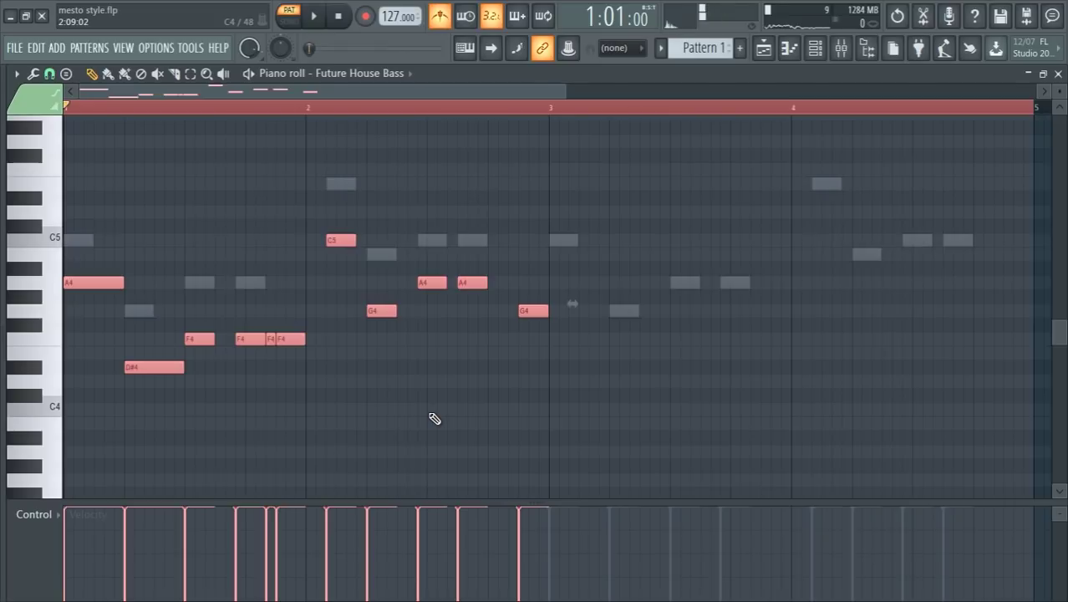
ctrl+click(475, 116)
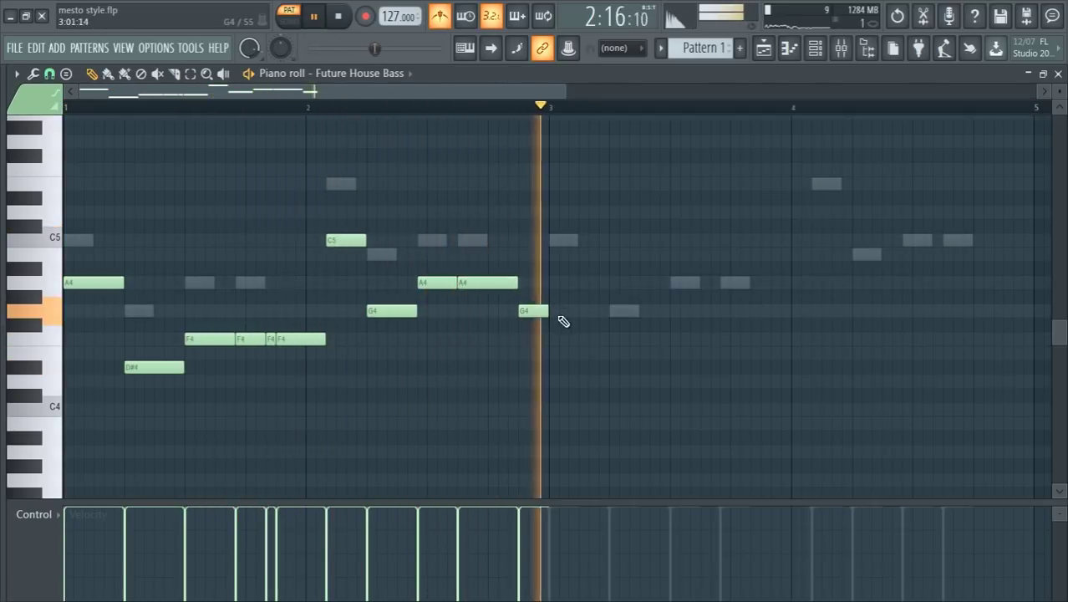
mouse_move(544, 311)
mouse_down()
mouse_move(501, 282)
mouse_move(546, 314)
mouse_up()
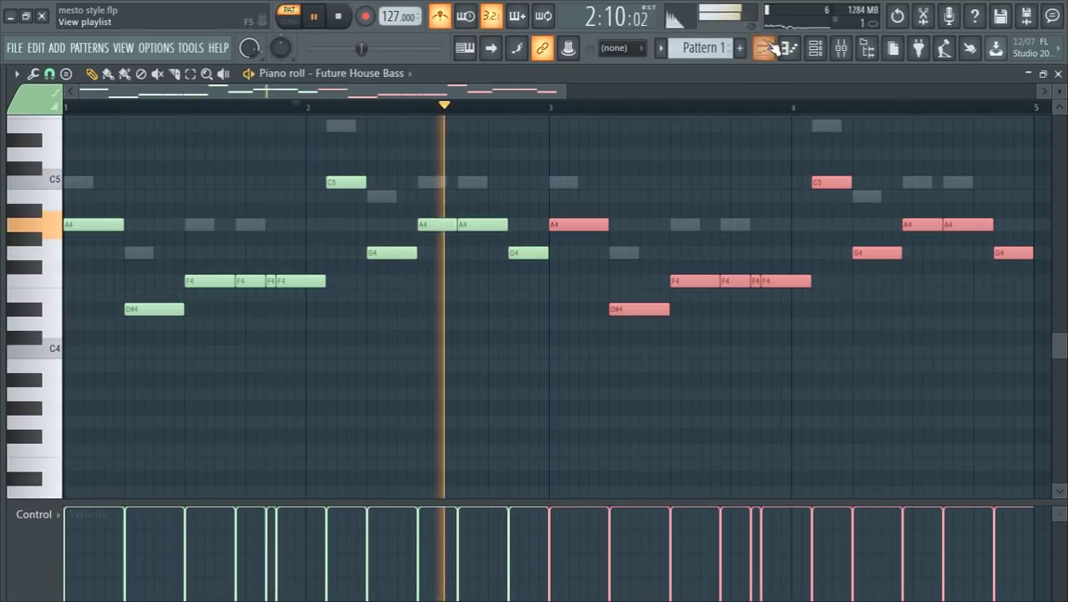
Enable all channels in the channel rack, play Pattern 1 with every part together, and close the bass piano roll.
key(F5)
click(788, 53)
click(815, 48)
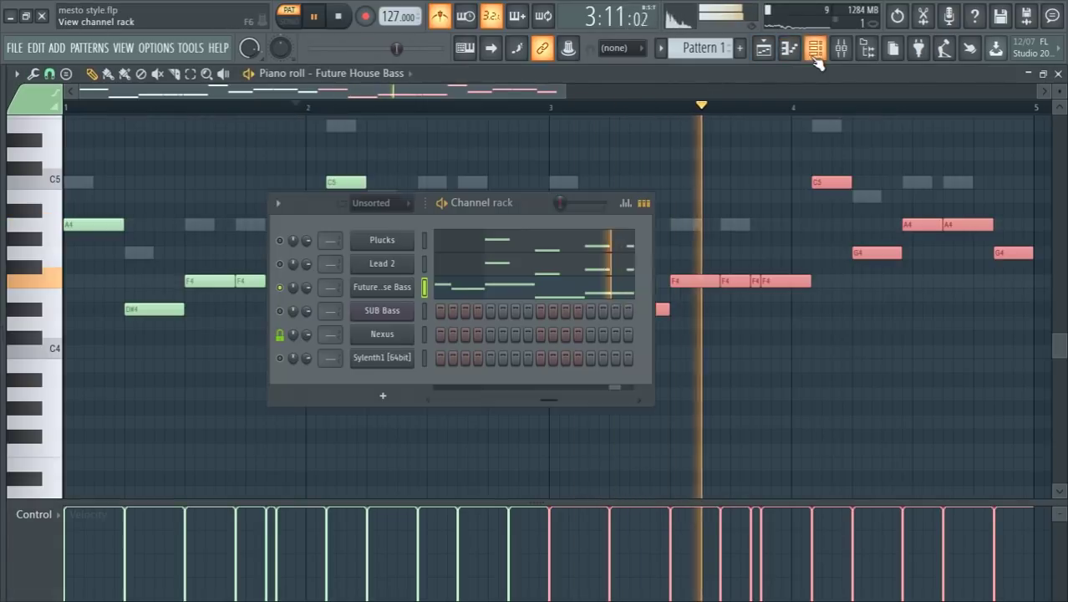
key(space)
drag(287, 240, 282, 358)
key(space)
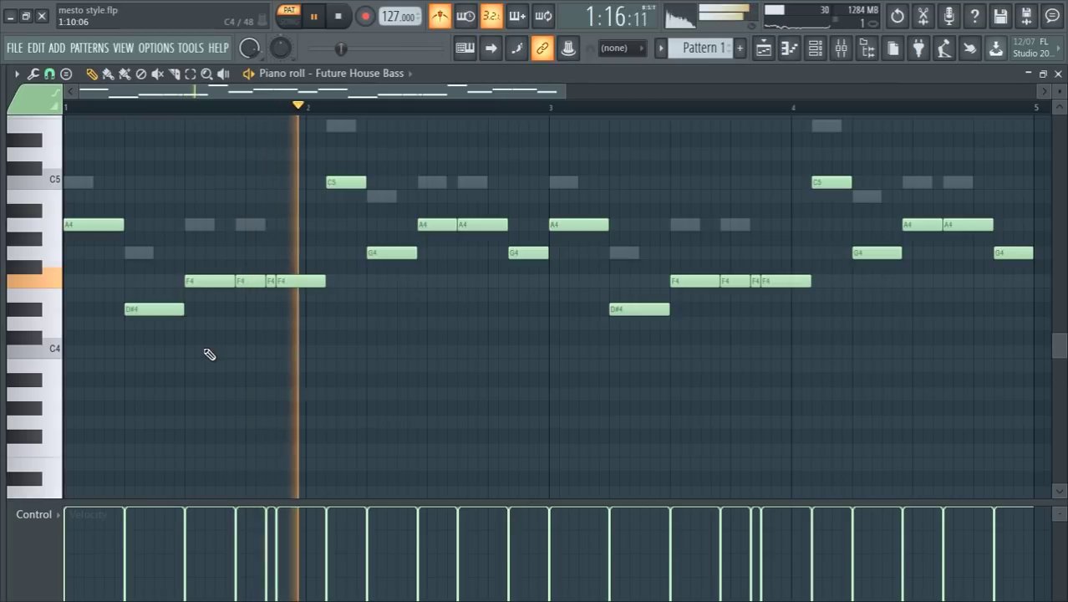
ctrl+scroll(209, 354, down, 1)
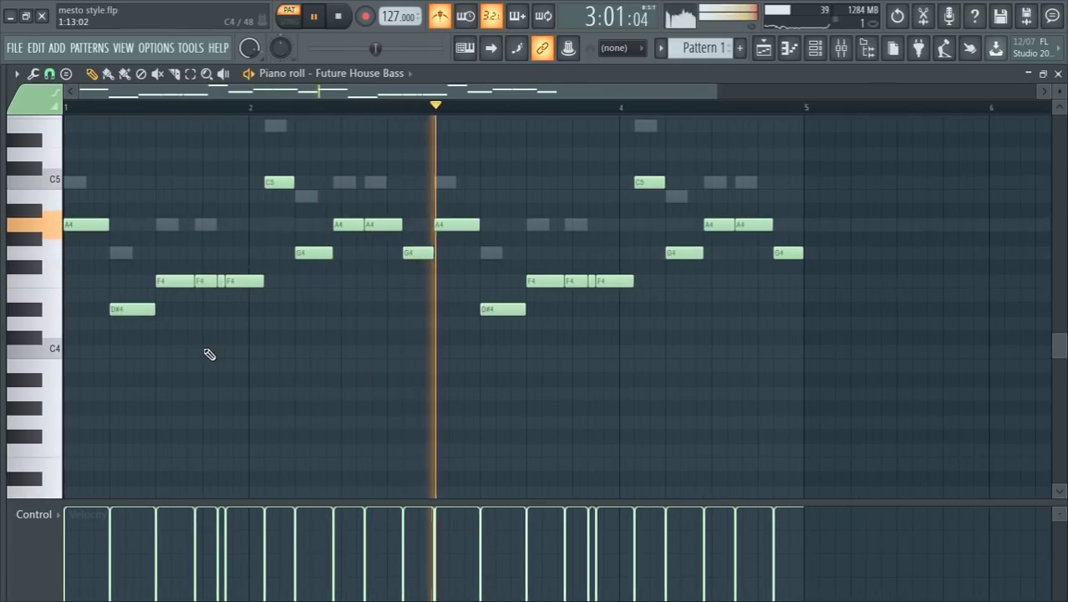
scroll(209, 354, up, 2)
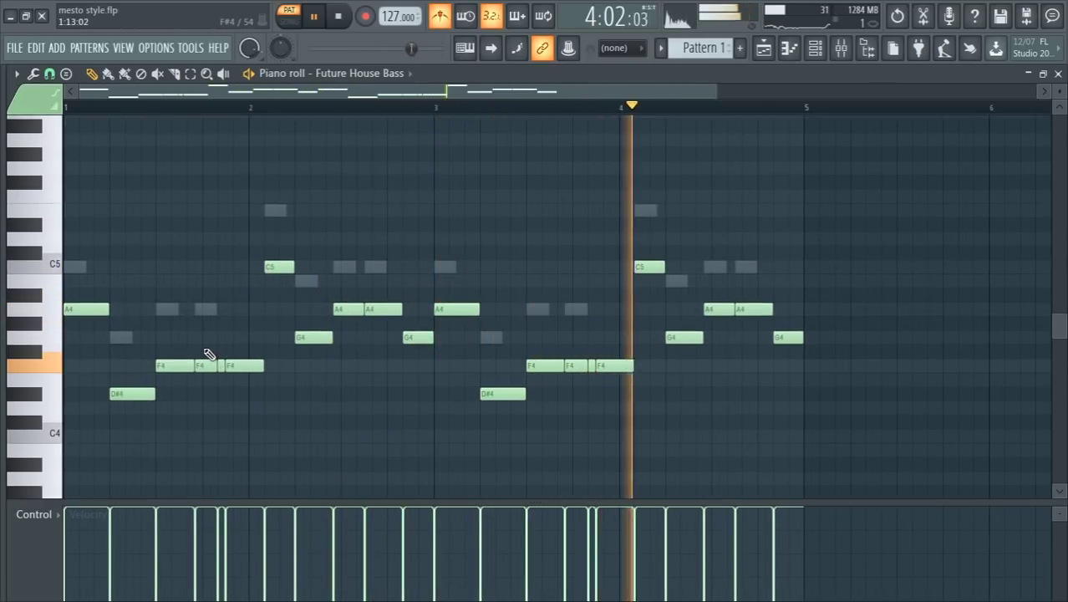
click(790, 49)
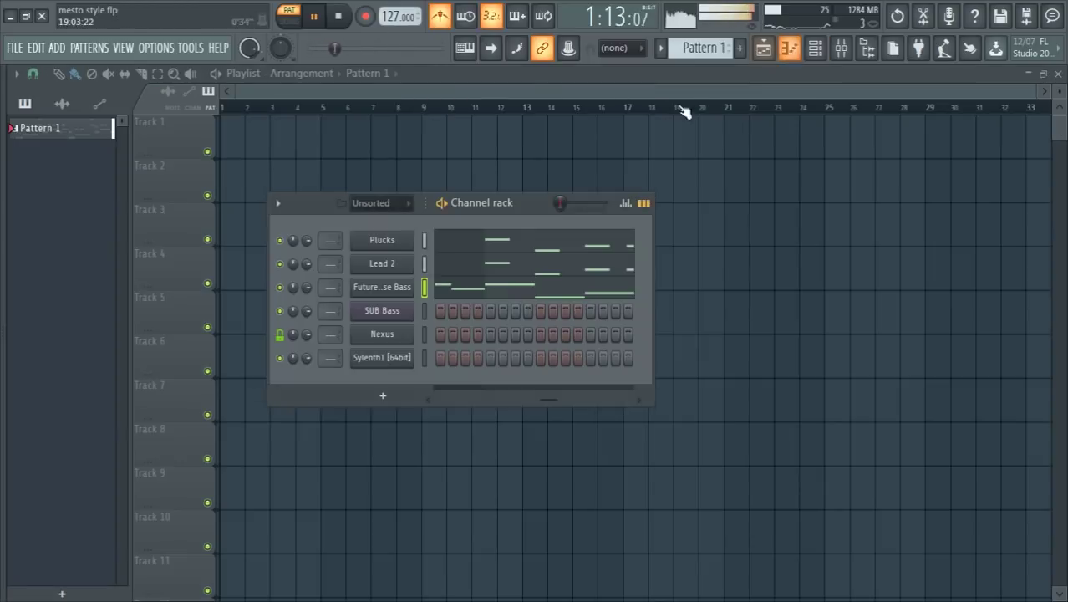
Open the Future House Bass notes and delete the short F4 between the longer F4 notes in bar 1.
click(474, 286)
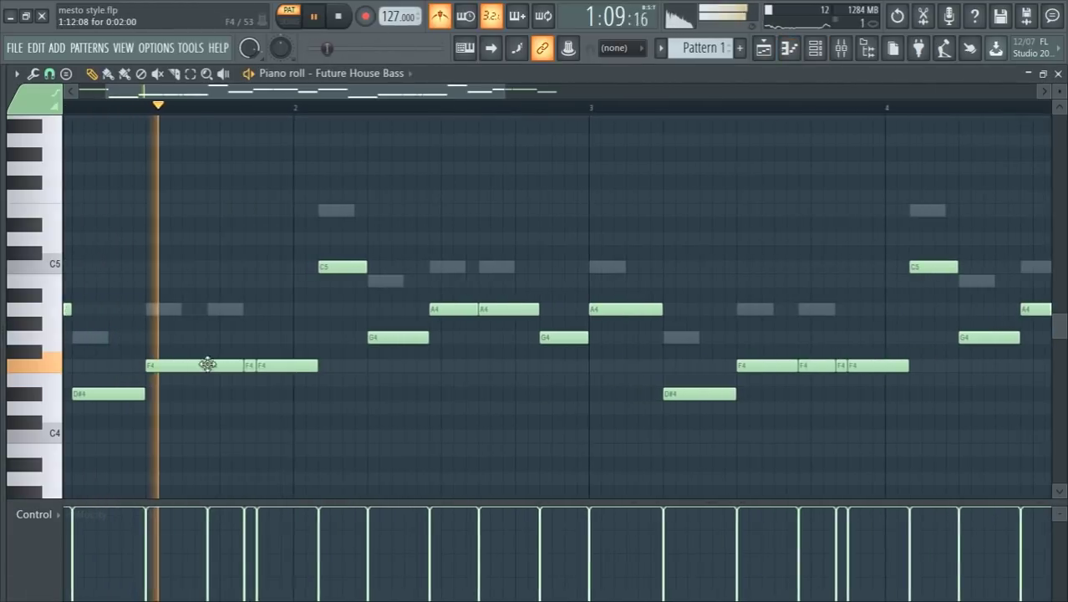
right_click(251, 369)
scroll(251, 374, up, 2)
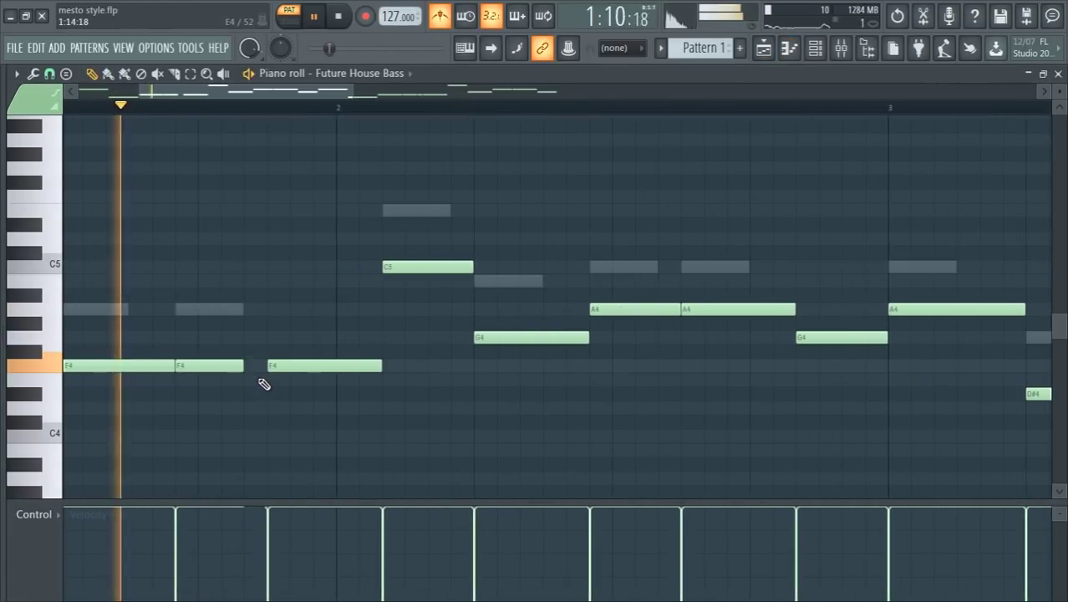
drag(286, 364, 322, 365)
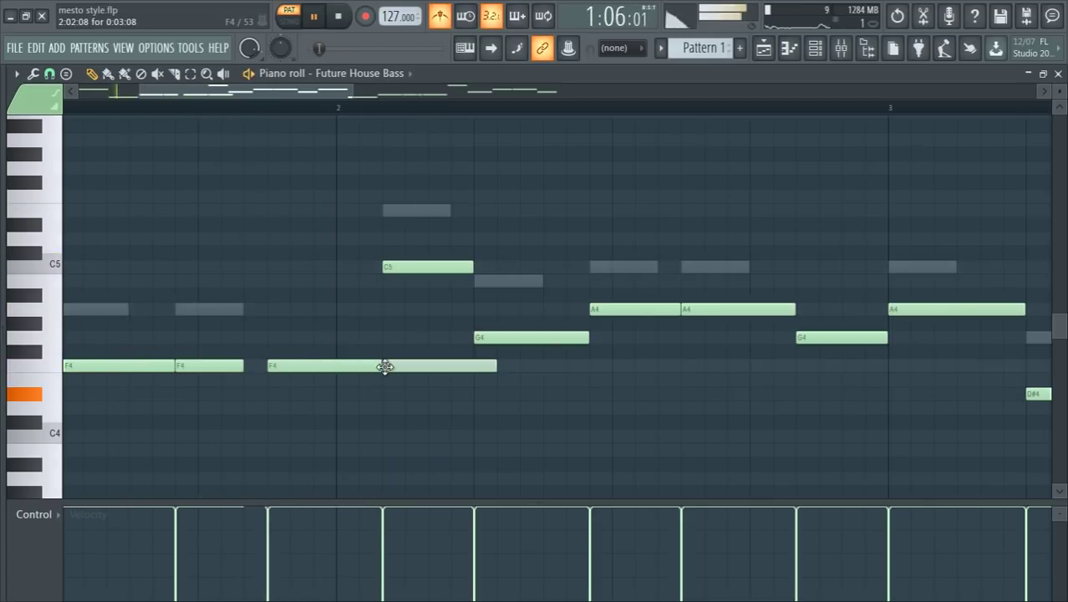
Add a low D#3 at 1:07:00 and shorten it to end together with the D#4 in bar 1.
key(space)
scroll(275, 350, down, 5)
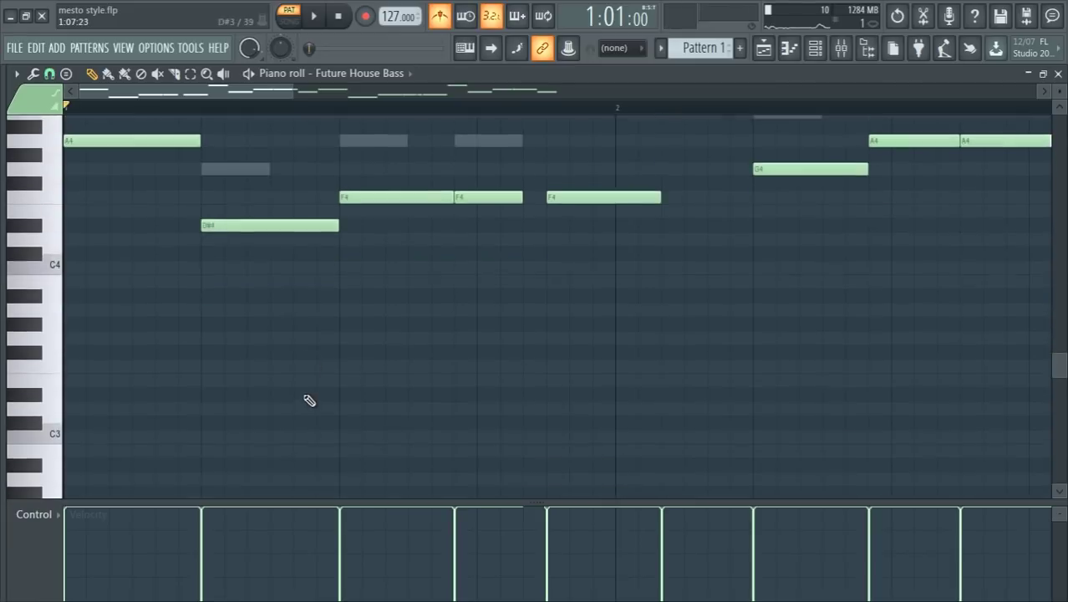
click(286, 423)
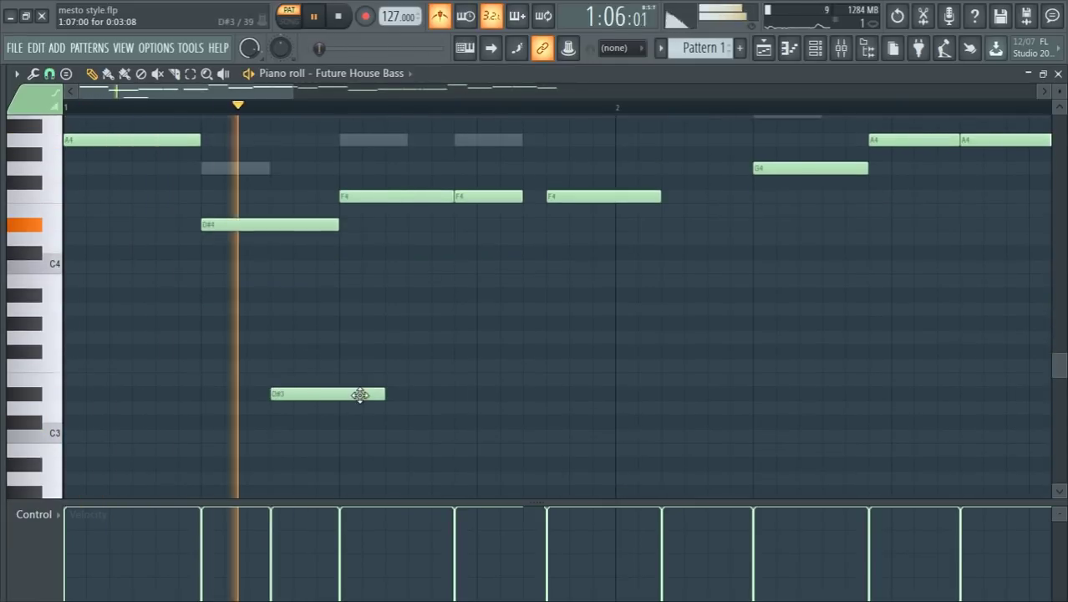
drag(385, 393, 351, 407)
scroll(401, 351, down, 2)
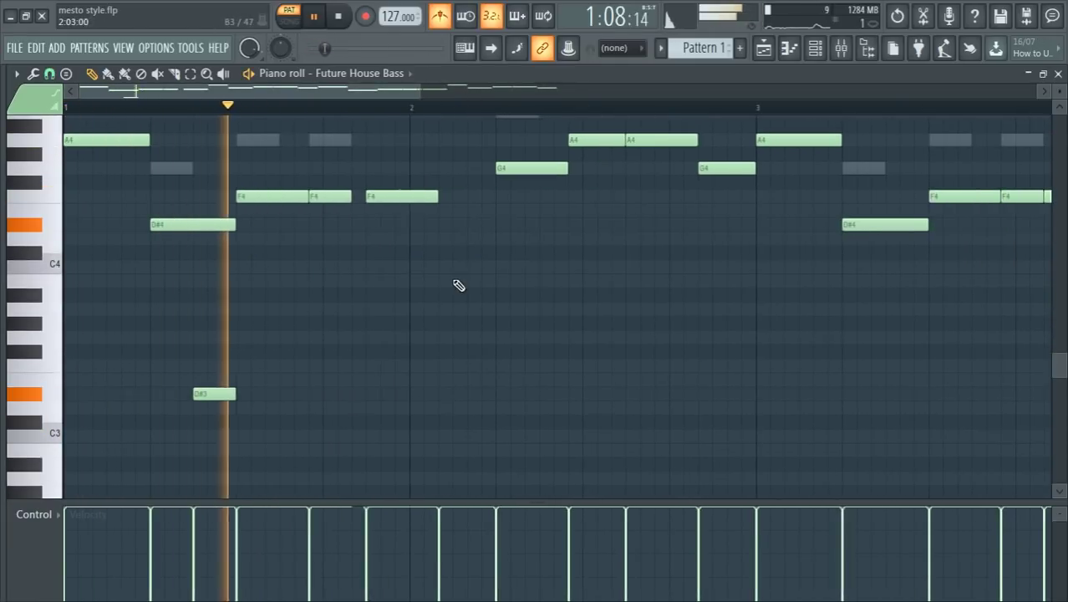
Delete the short F4 in bar 3 and lengthen the F4 before it to close the gap.
scroll(469, 276, down, 3)
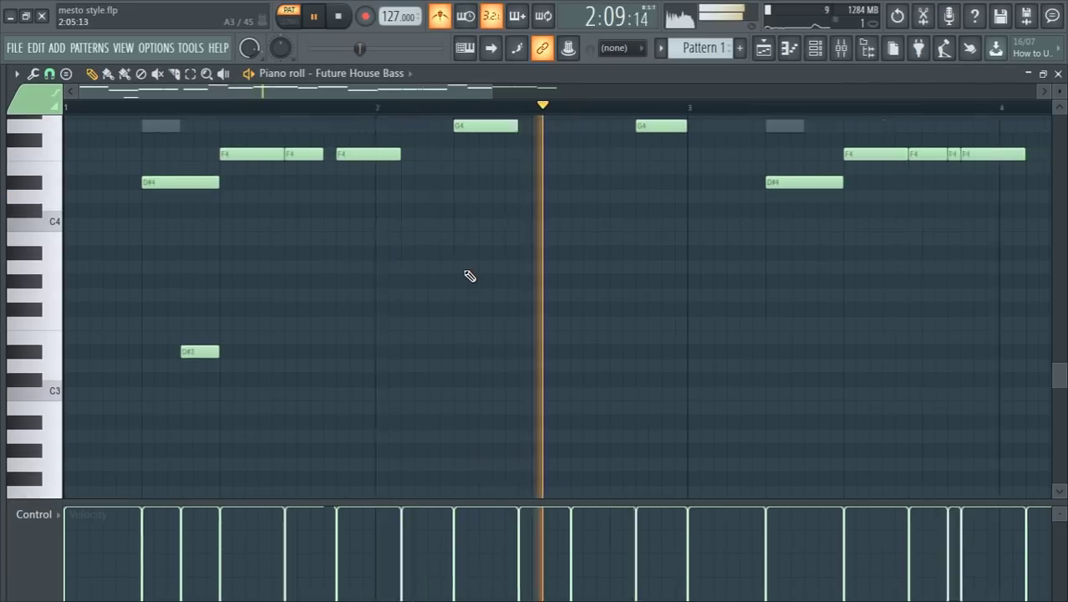
scroll(469, 276, up, 2)
scroll(469, 276, down, 2)
scroll(470, 276, up, 1)
scroll(606, 320, up, 4)
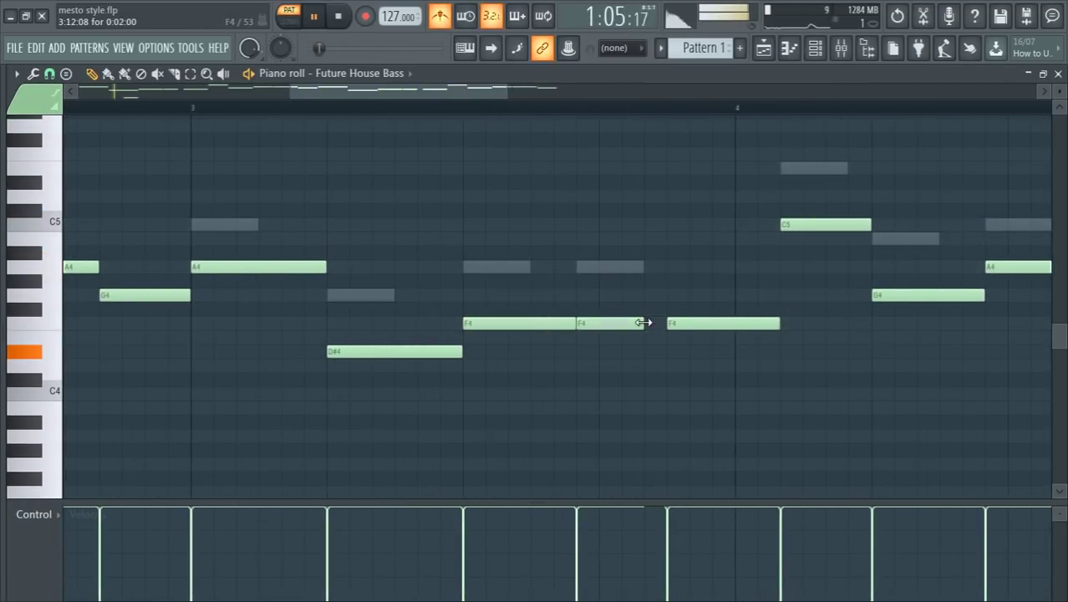
scroll(443, 366, down, 6)
key(ctrl+a)
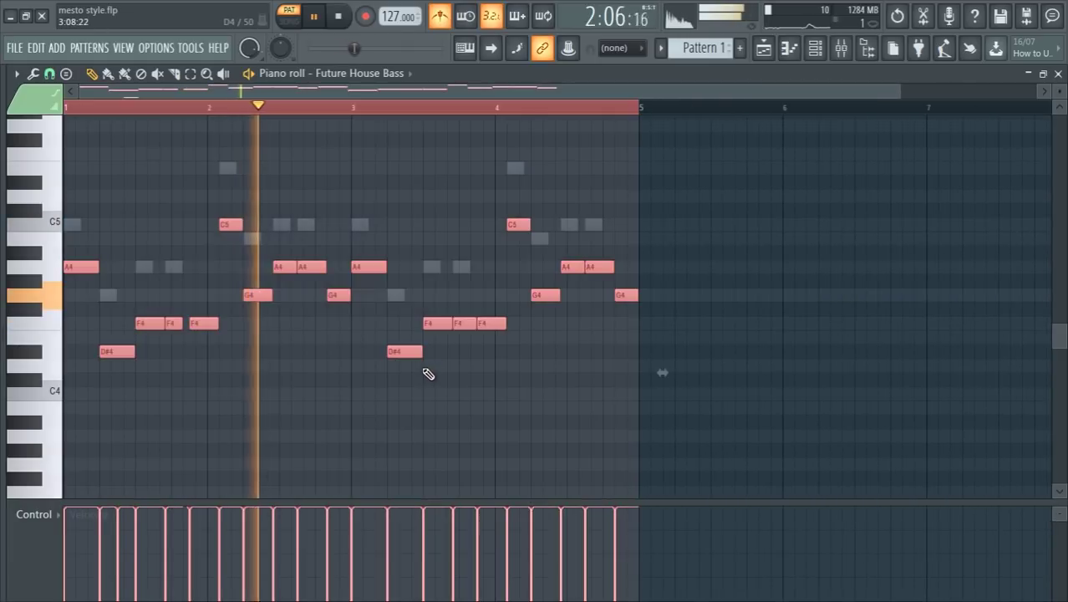
scroll(347, 355, down, 3)
scroll(348, 356, up, 1)
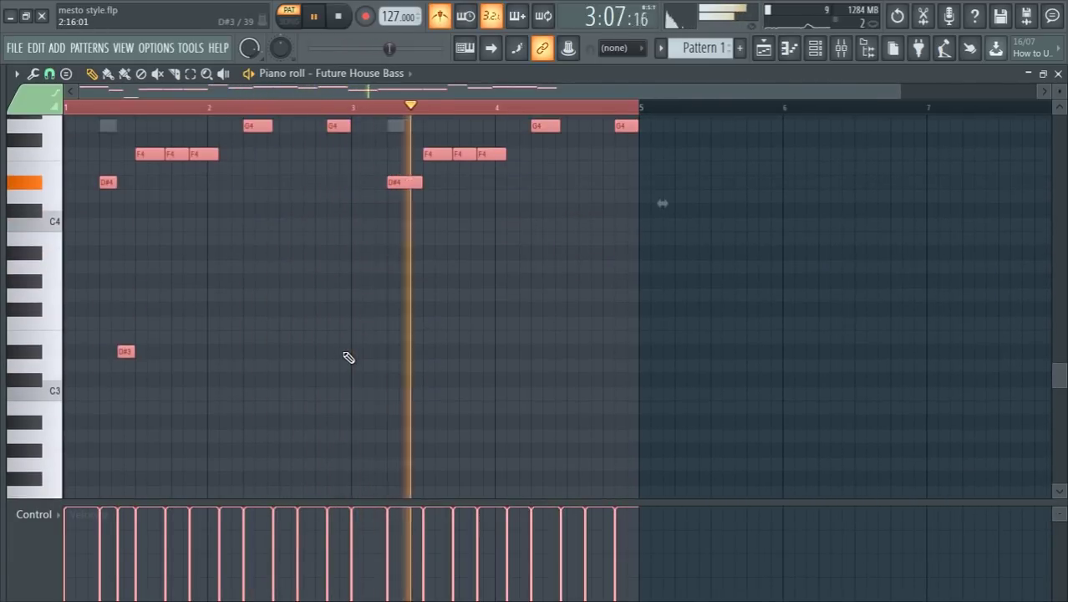
scroll(348, 357, up, 1)
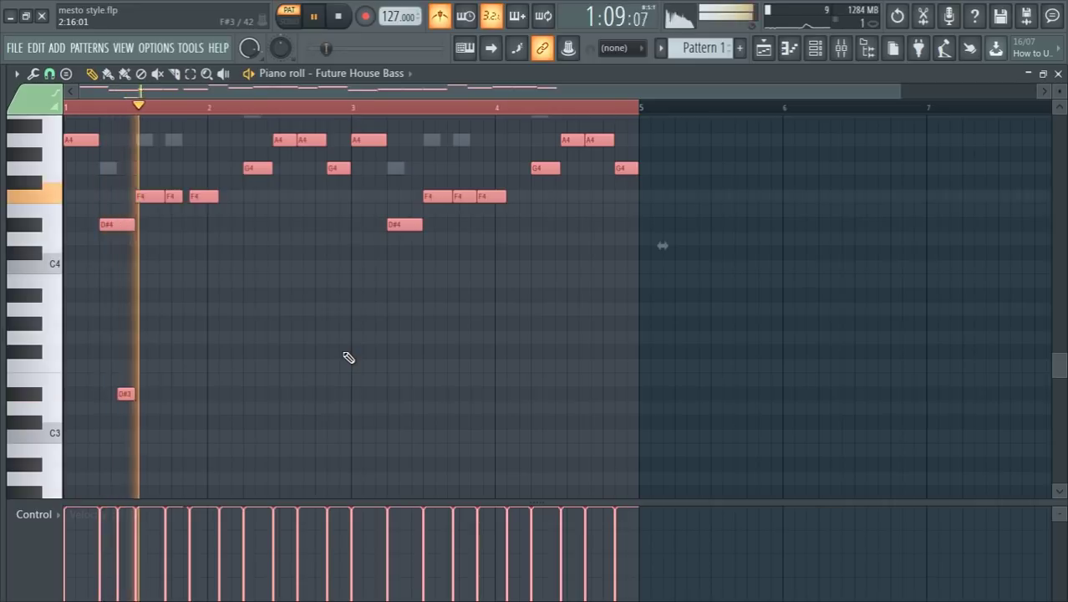
scroll(348, 357, up, 2)
click(432, 107)
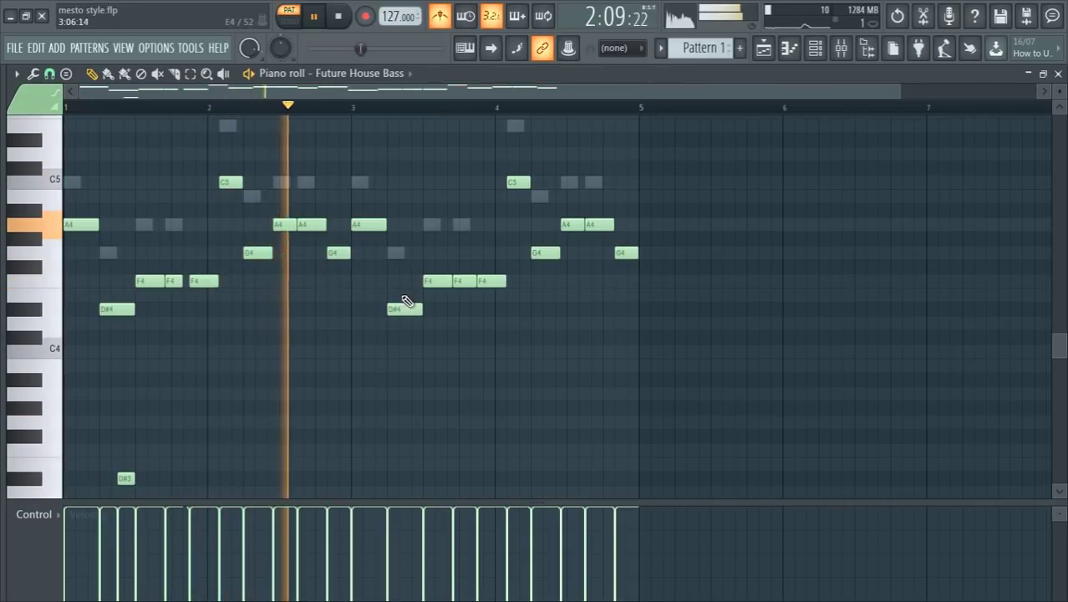
Copy the Future House Bass notes onto the SUB Bass channel and open the SUB Bass notes.
scroll(417, 308, up, 1)
ctrl+scroll(467, 322, up, 2)
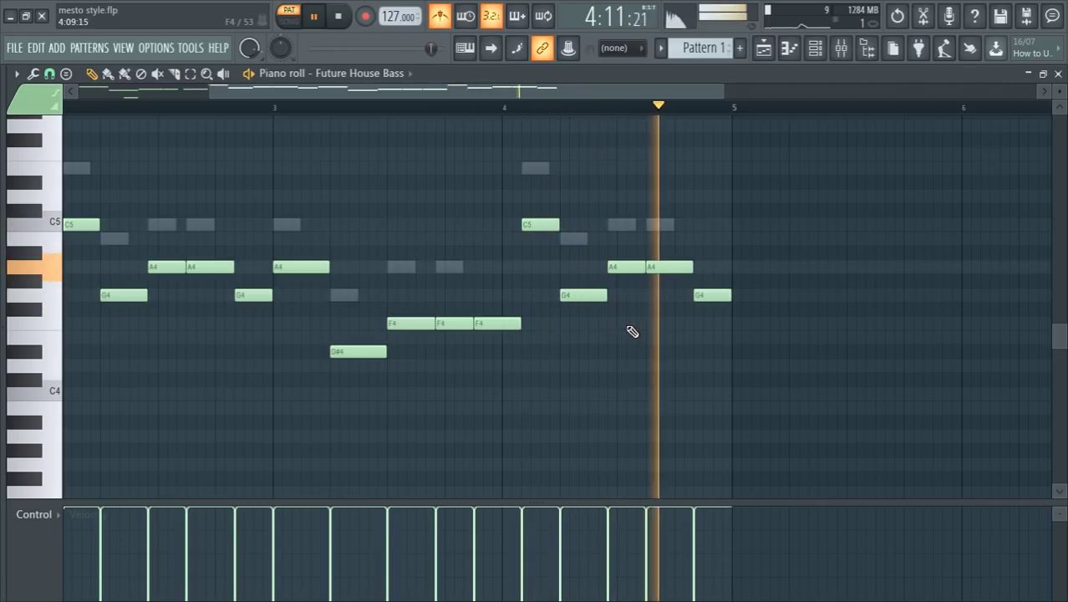
ctrl+scroll(632, 332, down, 2)
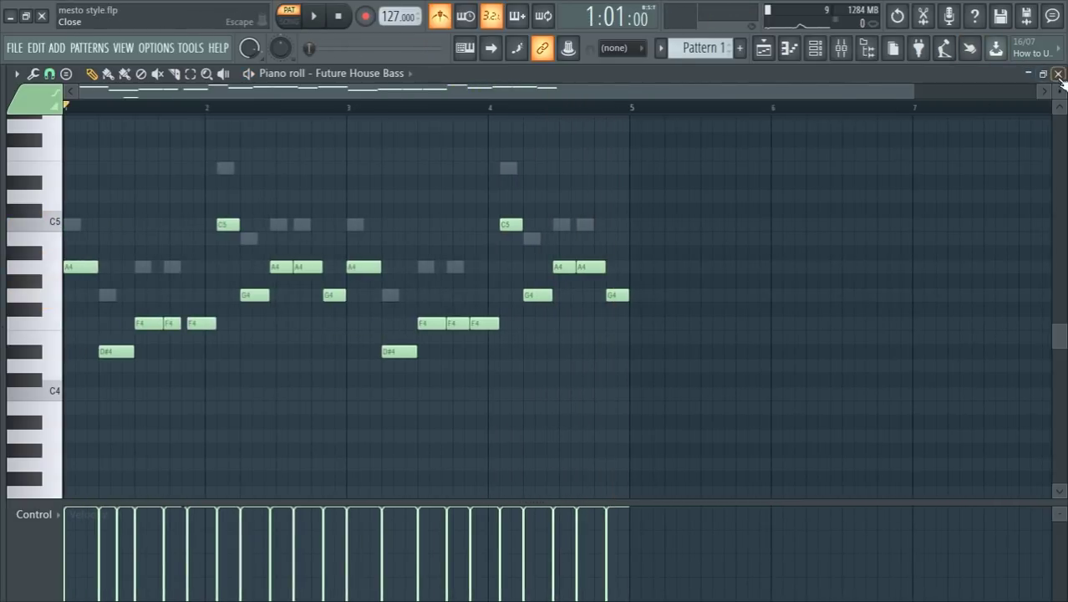
click(1058, 74)
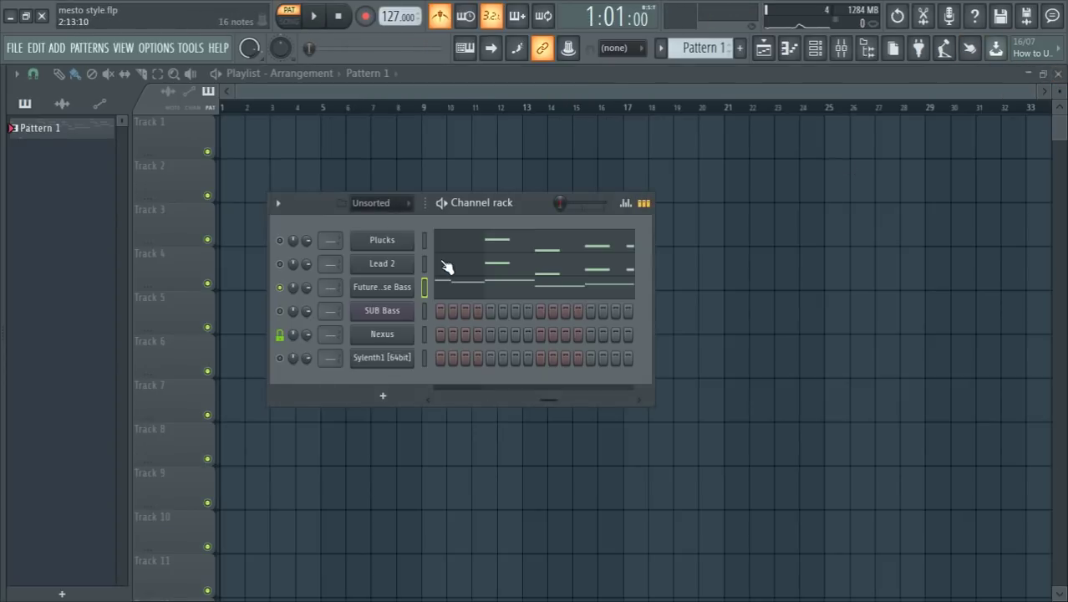
click(424, 311)
click(461, 320)
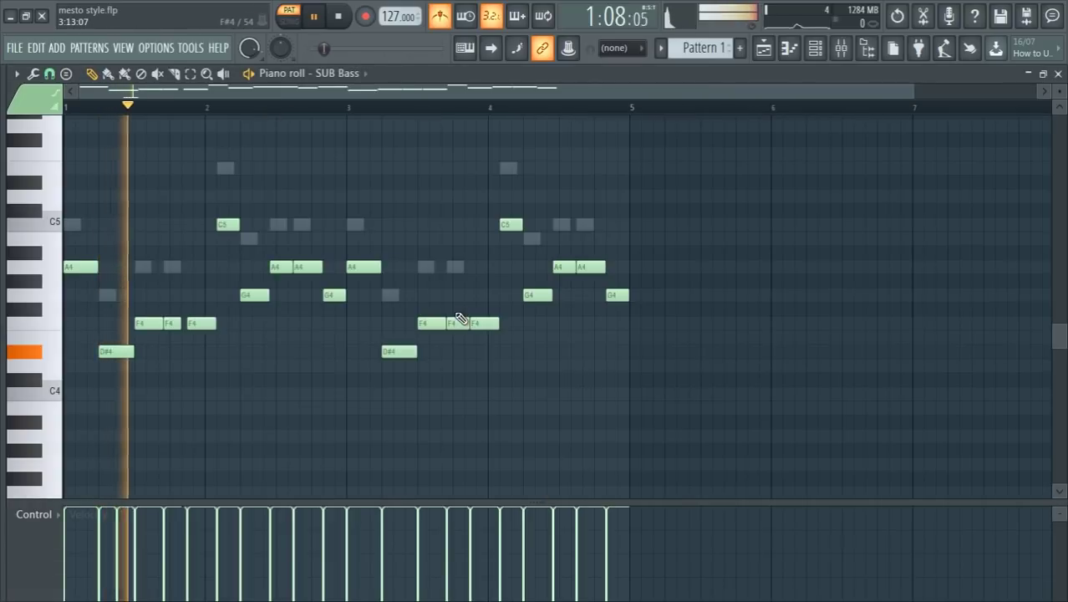
Delete the low D#3 from the SUB Bass part in bar 1 and close the piano roll.
scroll(133, 287, down, 5)
scroll(162, 315, up, 6)
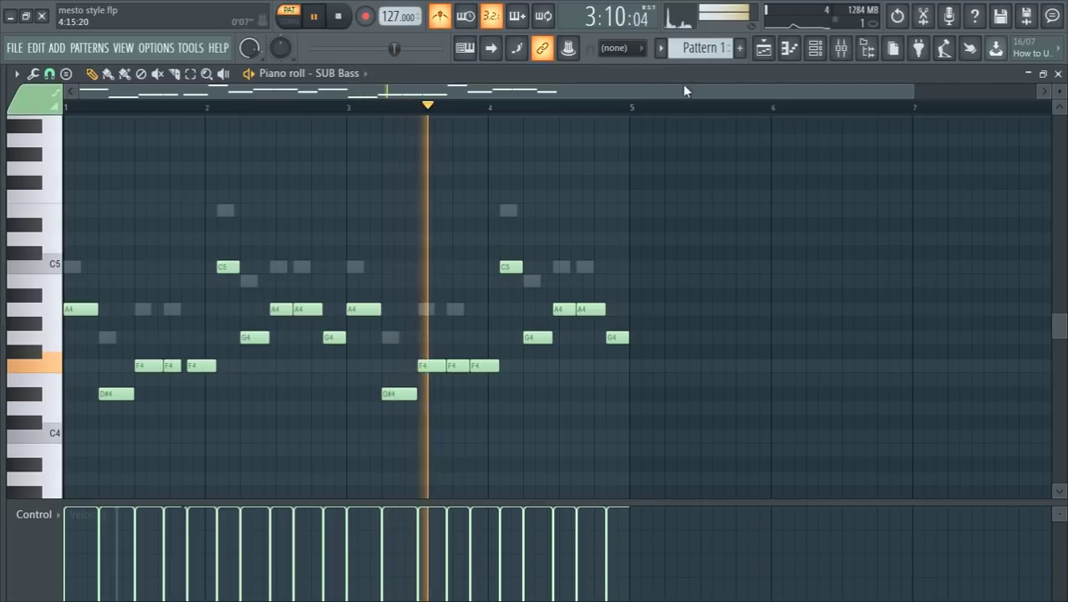
click(789, 48)
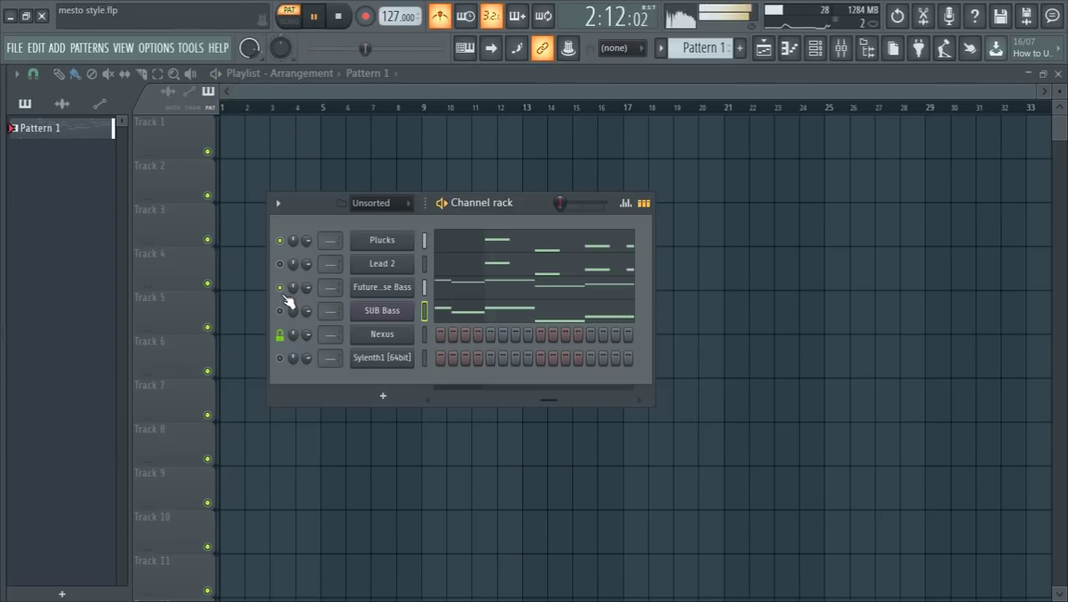
In the Future House Bass, shorten the first G4 of bar 2 and add a second G4 directly after it.
click(457, 290)
key(space)
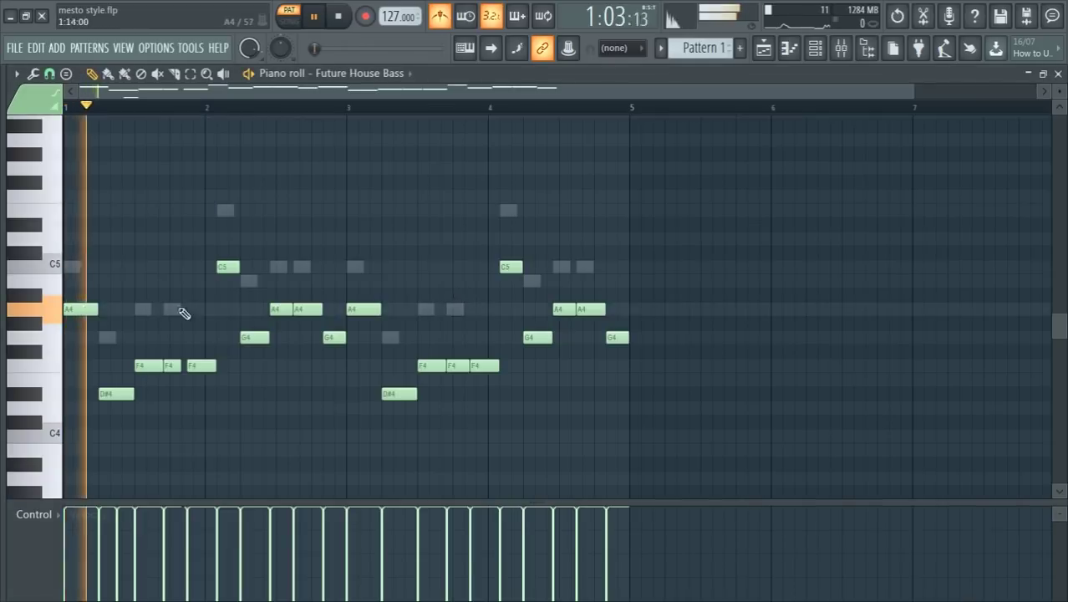
scroll(177, 326, up, 5)
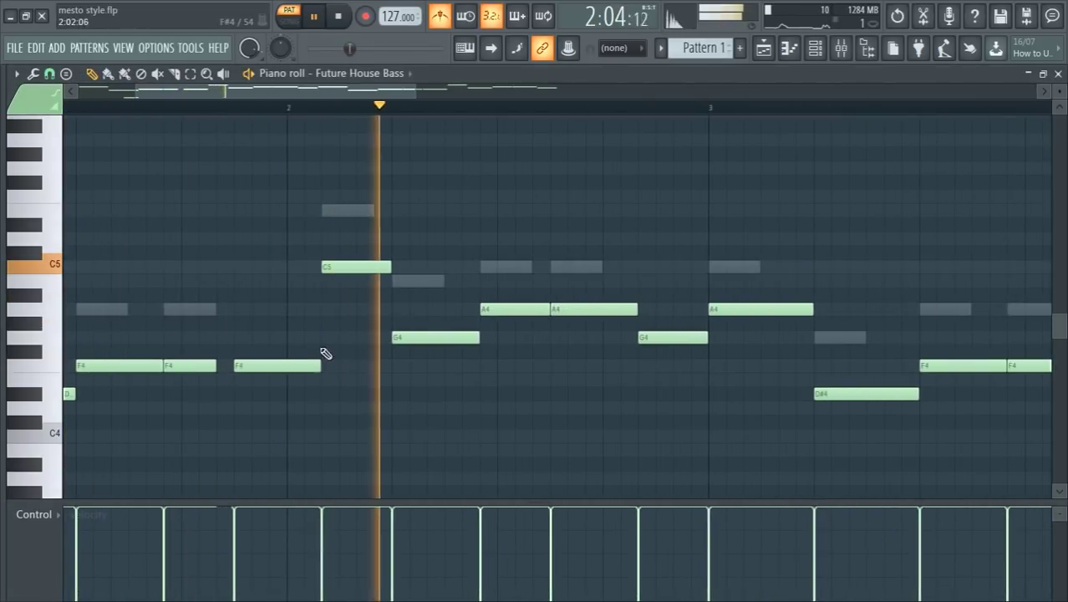
key(space)
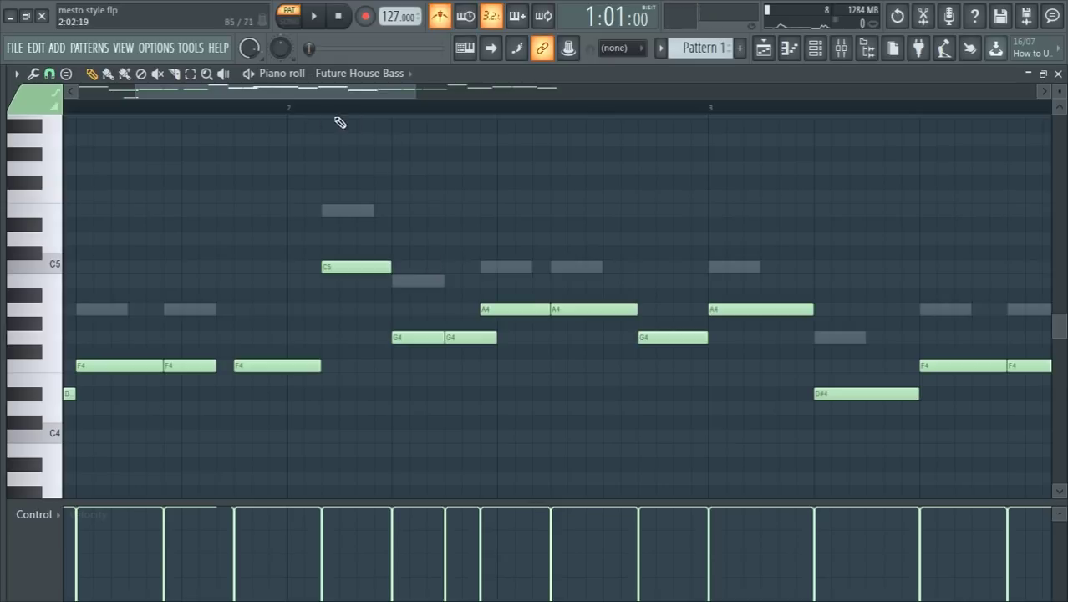
Start playback from just after the beginning of bar 2 and trim the second G4 to end where the A4 begins.
click(305, 108)
key(space)
key(space)
key(space)
drag(494, 337, 477, 337)
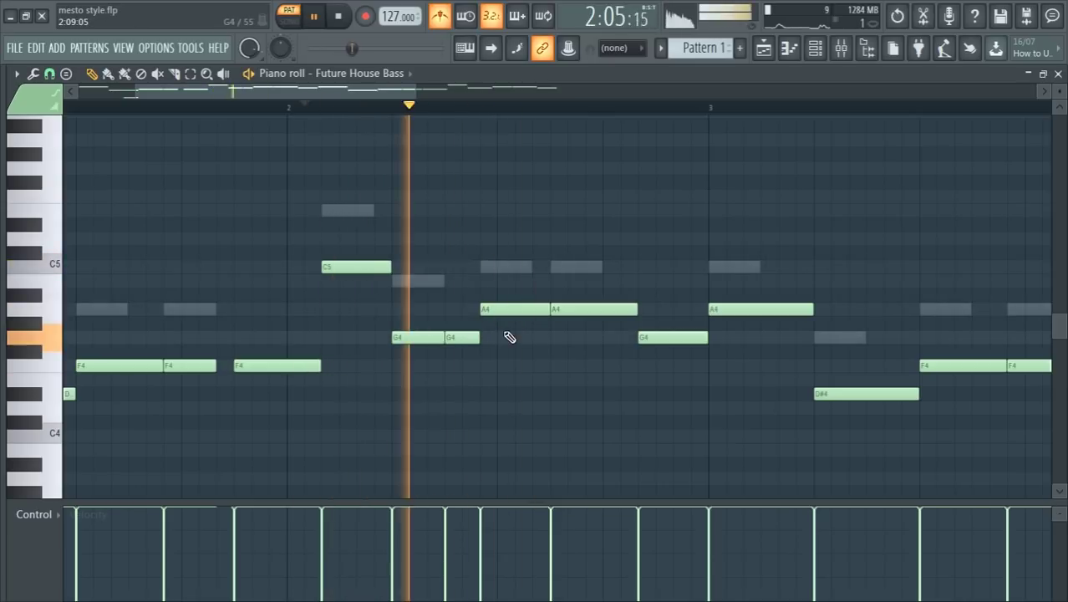
key(space)
Split the first G4 of bar 4 into two notes, matching the G4 pair in bar 2.
scroll(500, 298, down, 2)
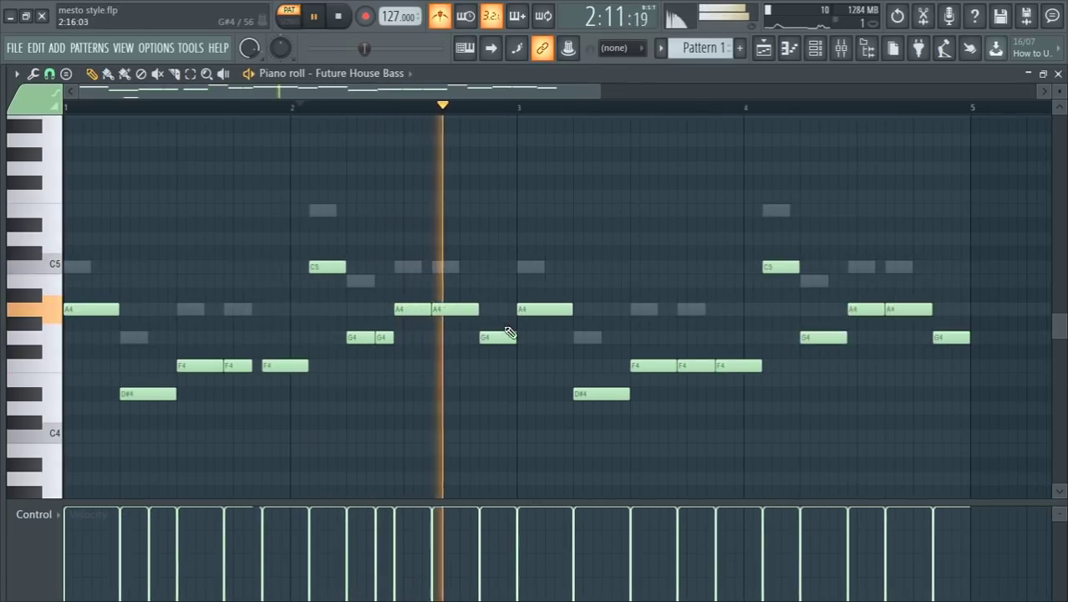
scroll(539, 362, down, 1)
scroll(669, 359, up, 3)
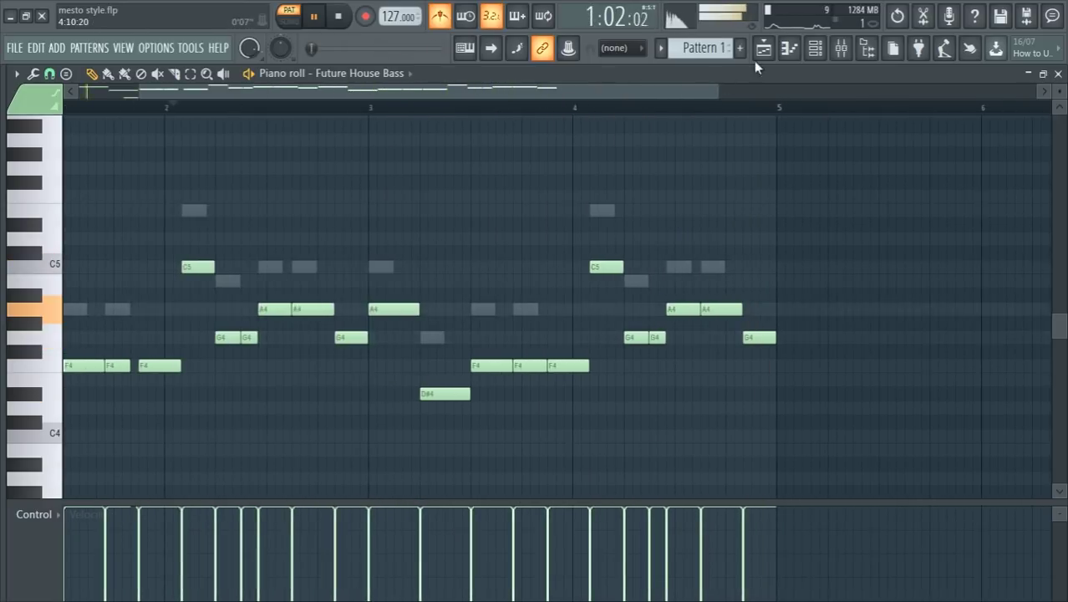
Enable the Plucks channel alongside Future House Bass in the channel rack and play both parts together.
click(762, 47)
click(788, 48)
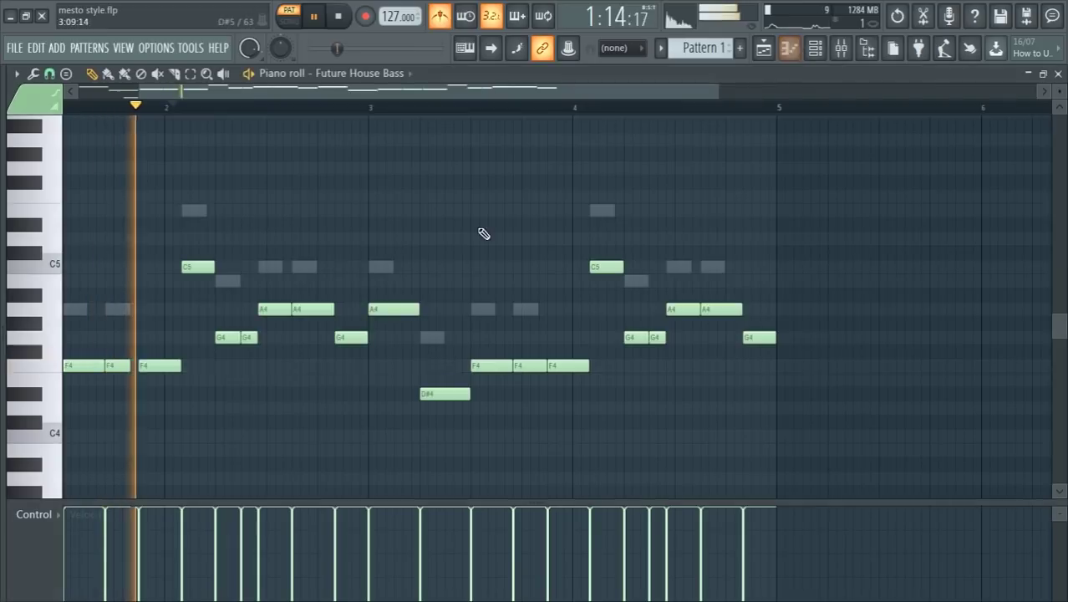
click(814, 48)
key(space)
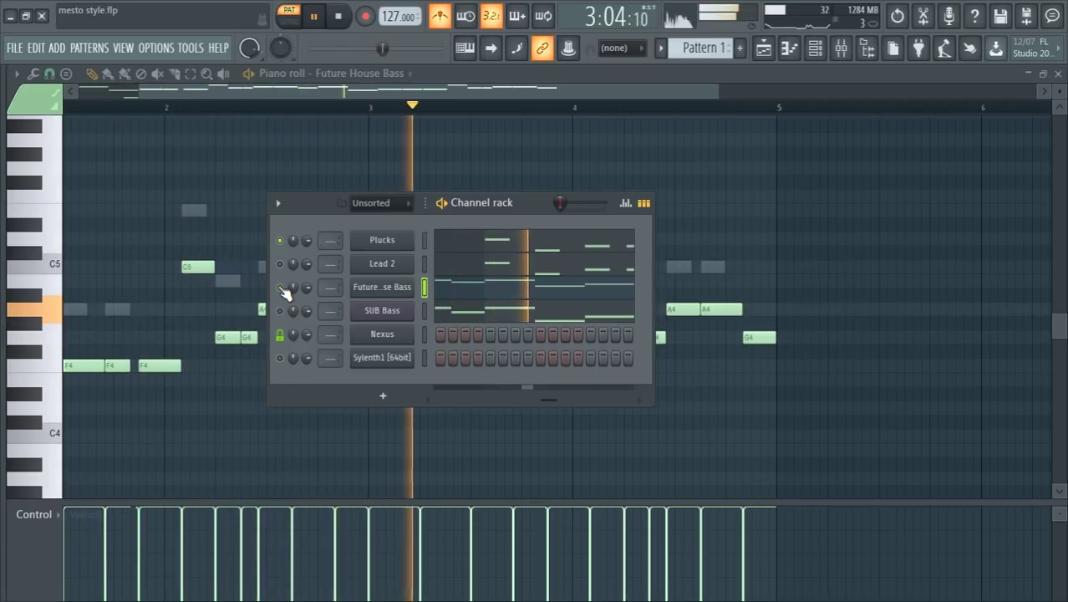
right_click(227, 408)
scroll(235, 421, down, 2)
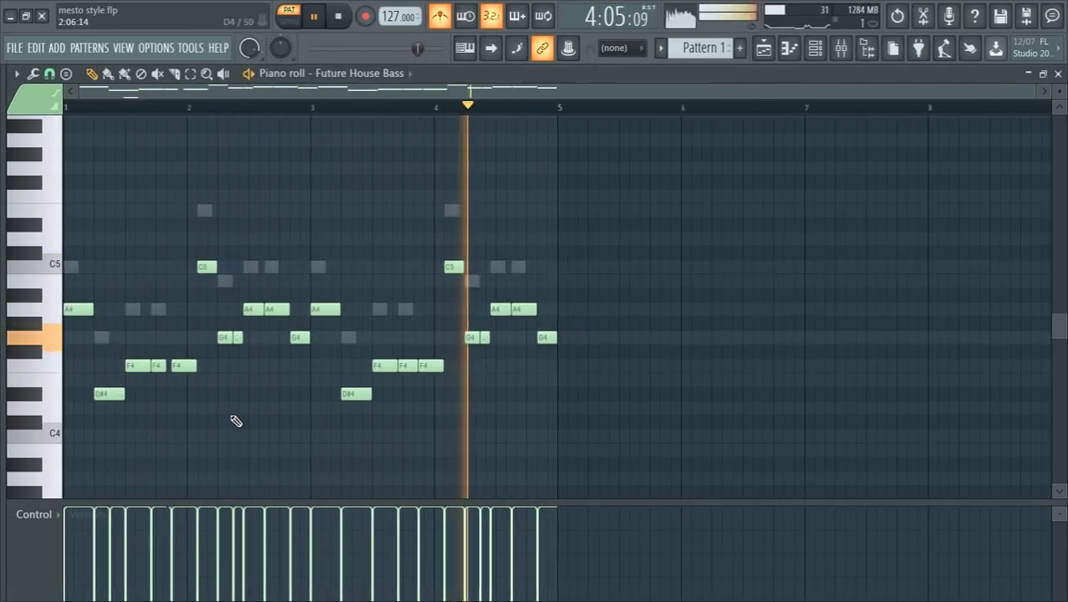
Add a low D#3 at 3:07:00 lasting 0:02:00 under the D#4 in bar 3.
scroll(234, 417, down, 2)
scroll(301, 367, down, 2)
key(space)
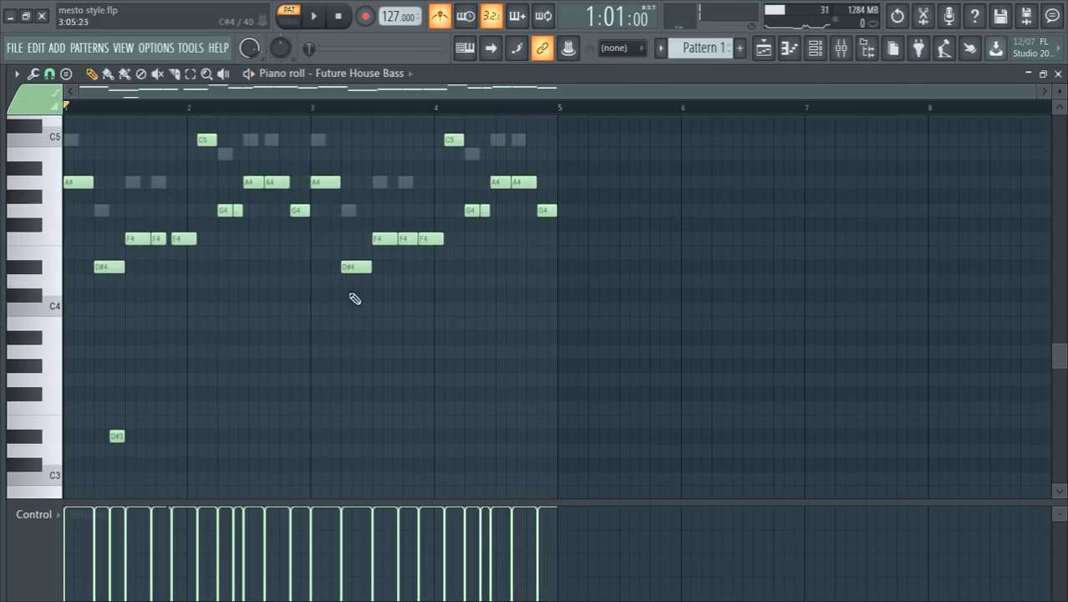
scroll(377, 432, up, 4)
click(361, 422)
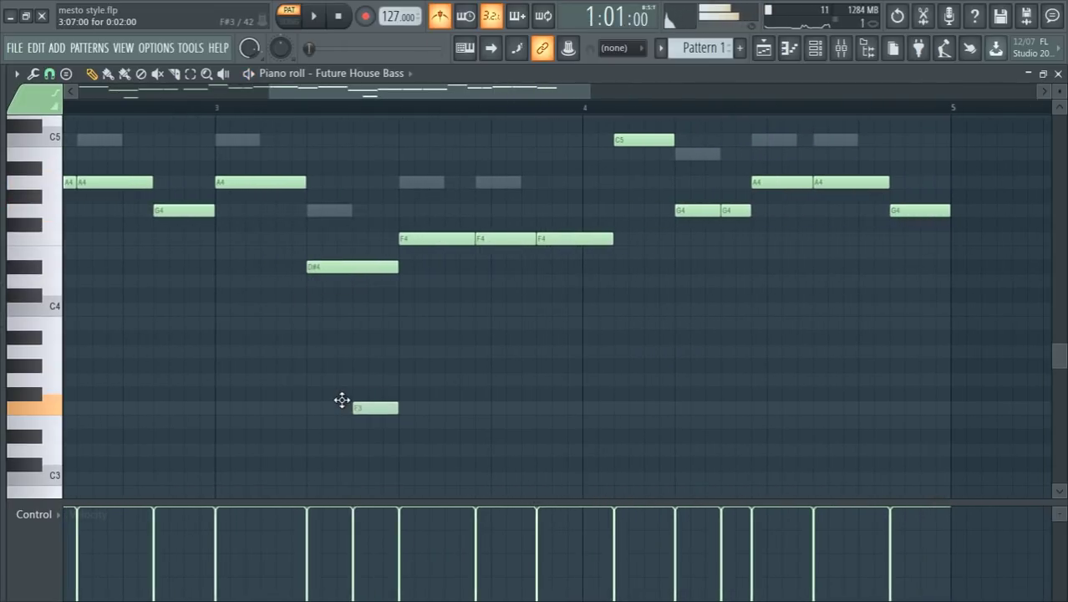
scroll(342, 441, down, 4)
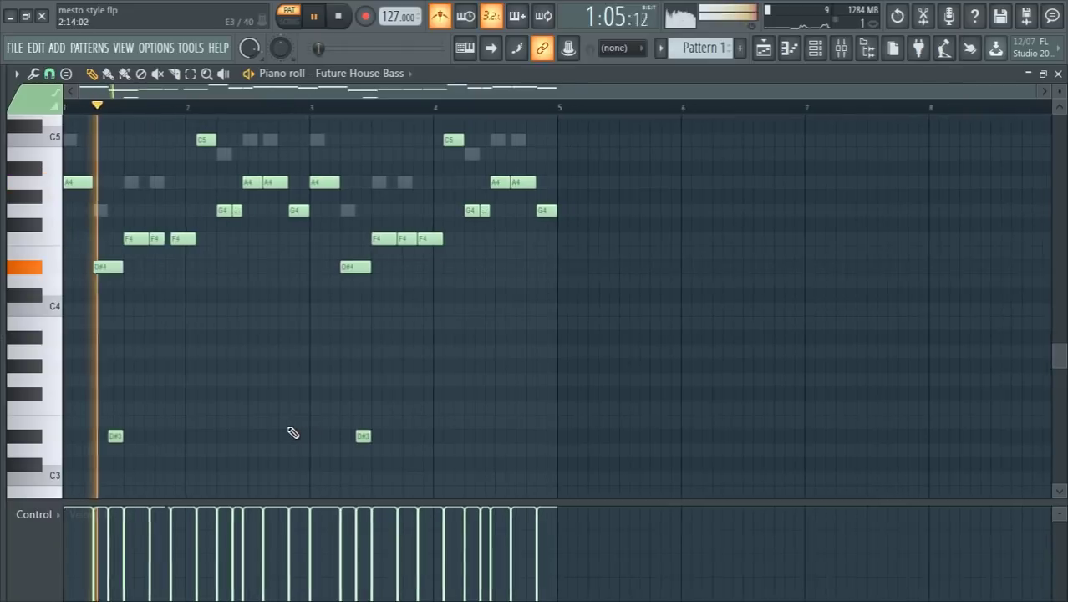
Listen to the four-bar bass line with the Plucks lead, stop playback and close the piano roll.
scroll(89, 478, up, 2)
scroll(93, 482, up, 2)
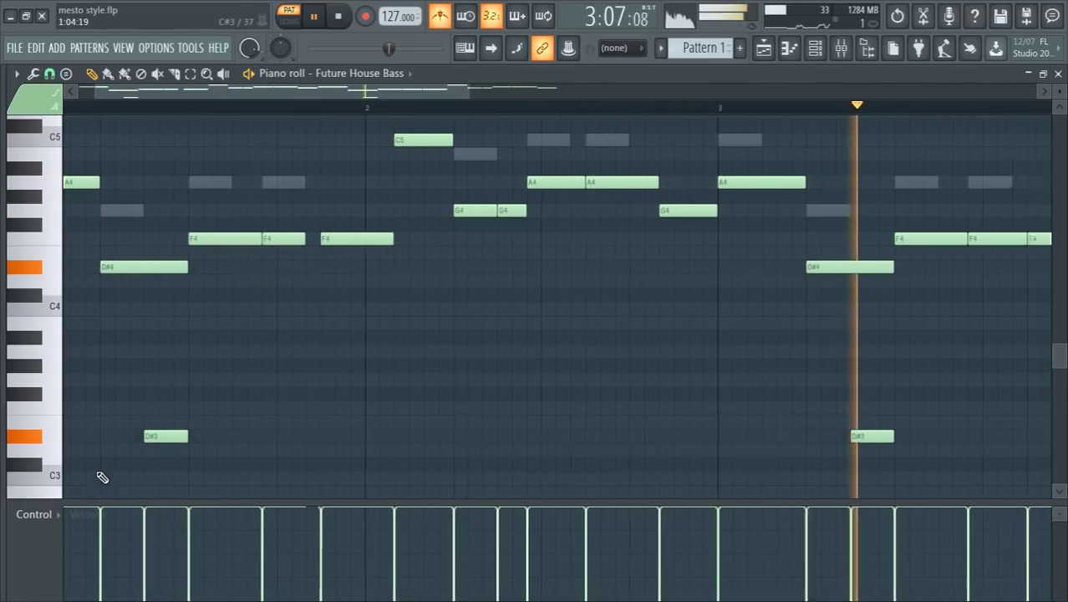
scroll(101, 476, down, 3)
scroll(101, 476, up, 2)
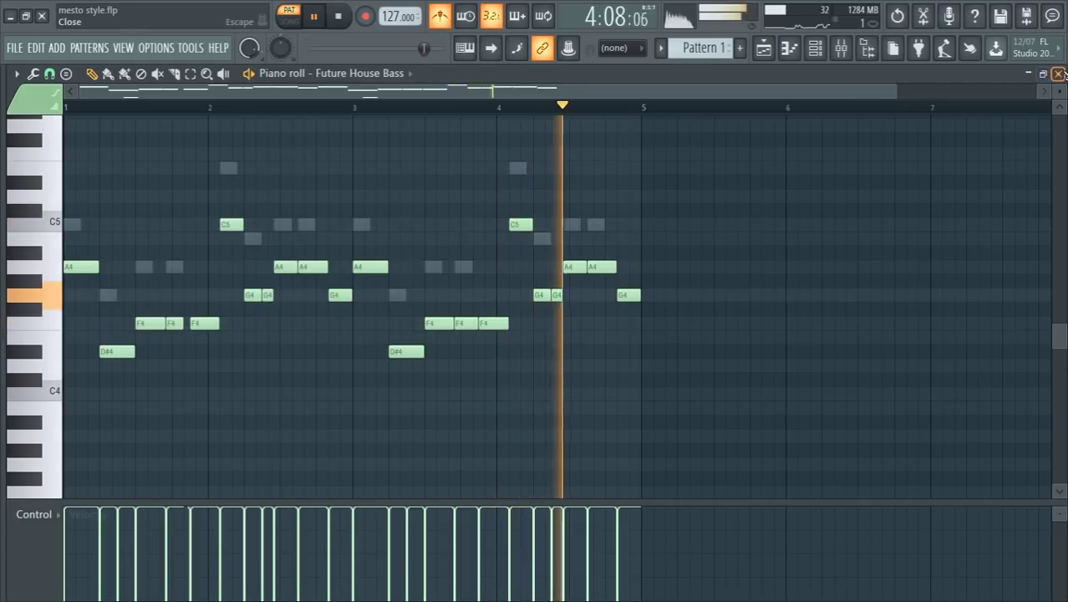
key(F7)
key(space)
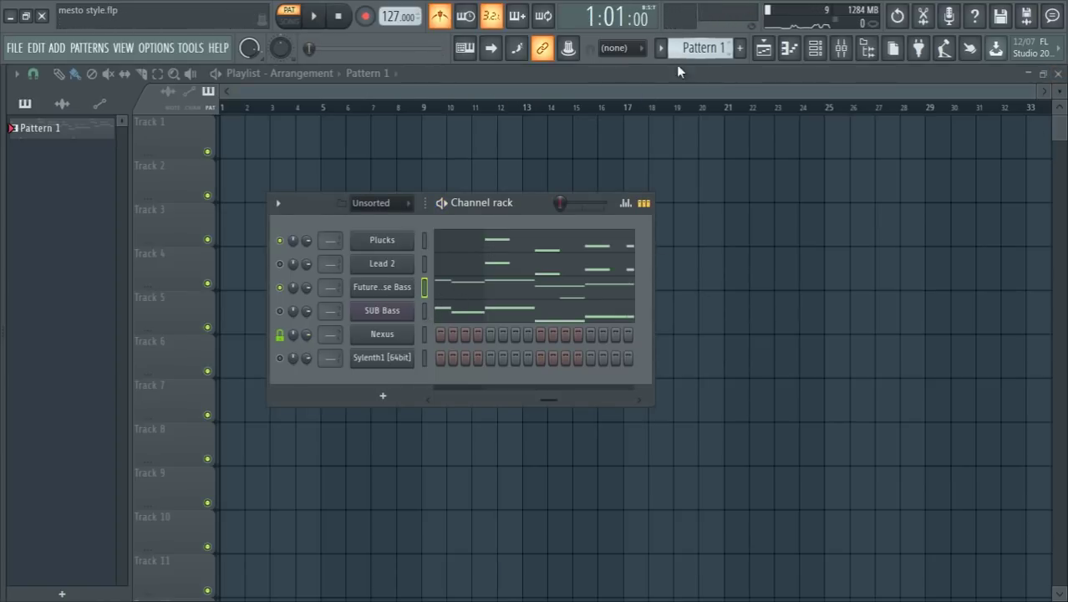
Cut the Future House Bass notes from Pattern 1 and paste them into the same channel in Pattern 2.
double_click(424, 287)
click(423, 287)
key(ctrl+x)
scroll(702, 49, up, 1)
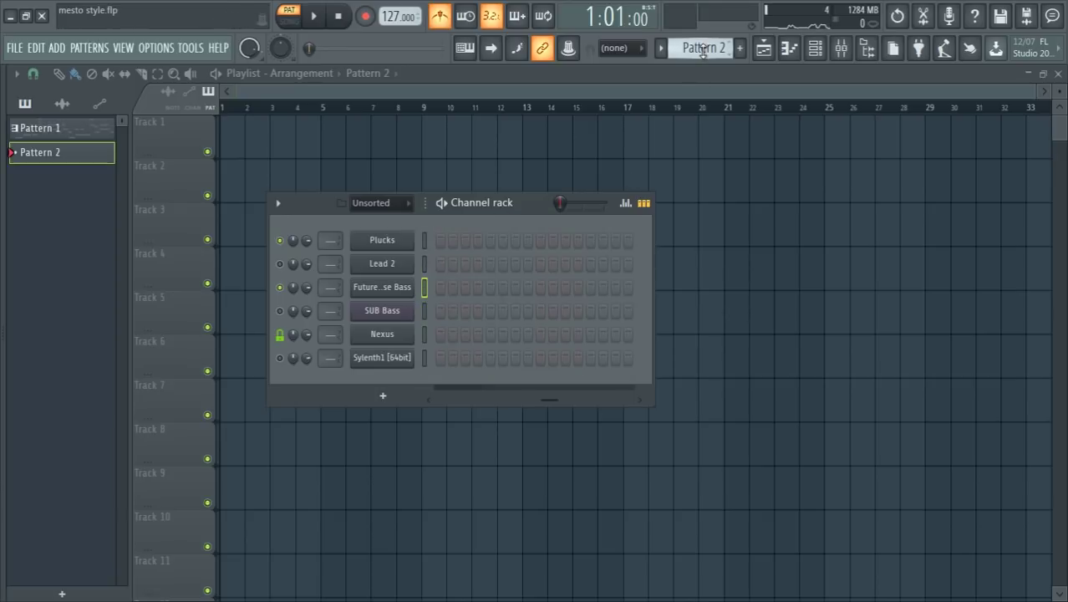
key(ctrl+v)
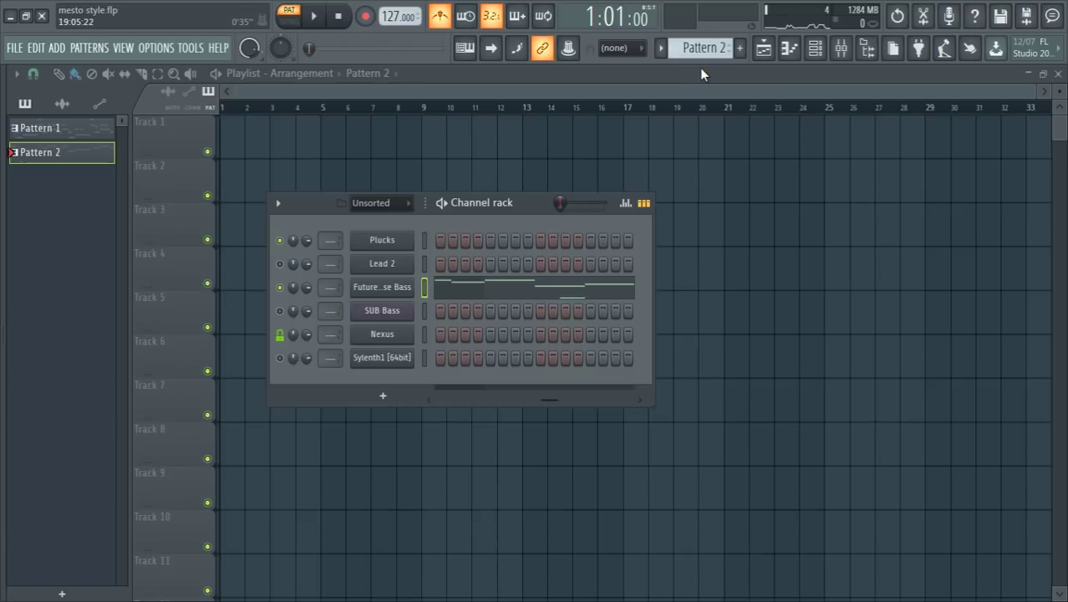
Move the SUB Bass notes from Pattern 1 into the same channel in Pattern 2.
scroll(701, 68, down, 1)
scroll(690, 50, down, 1)
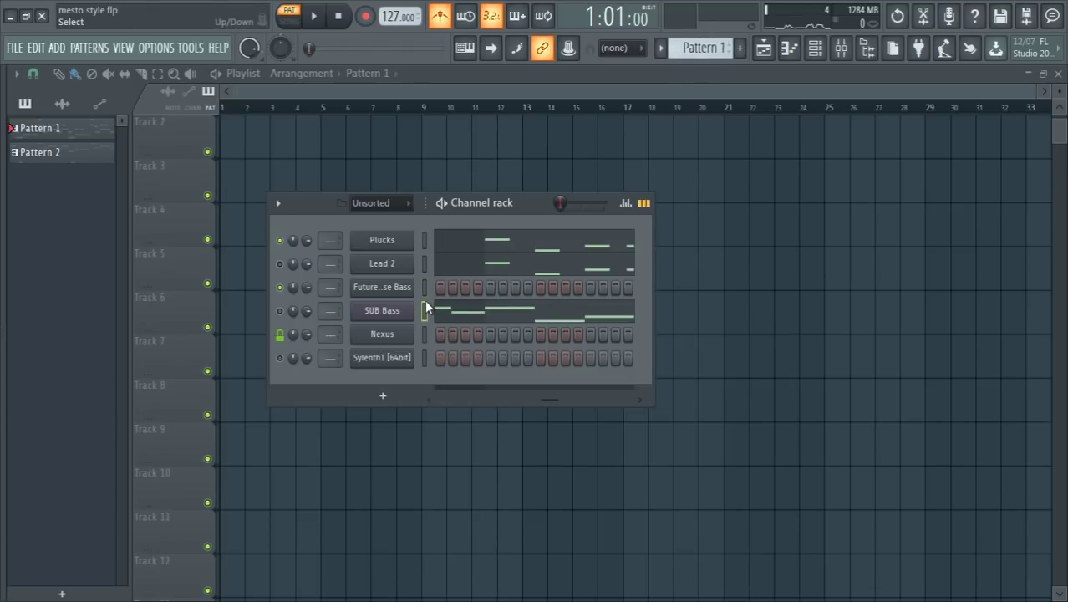
scroll(704, 48, up, 1)
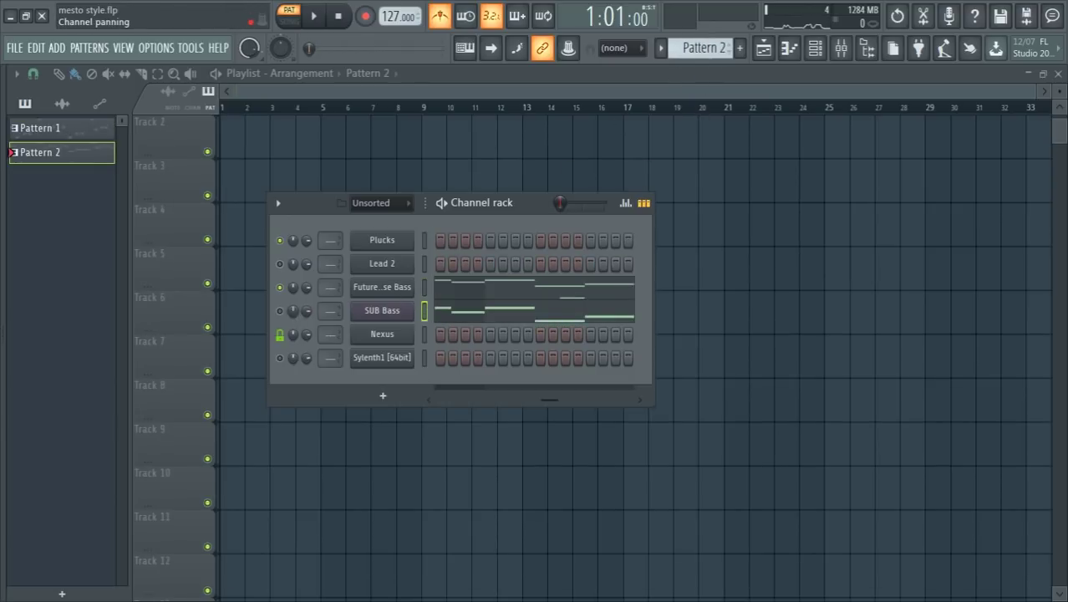
Enable all channels, copy the Plucks notes from Pattern 1 into Pattern 3, and play them briefly.
scroll(684, 48, down, 1)
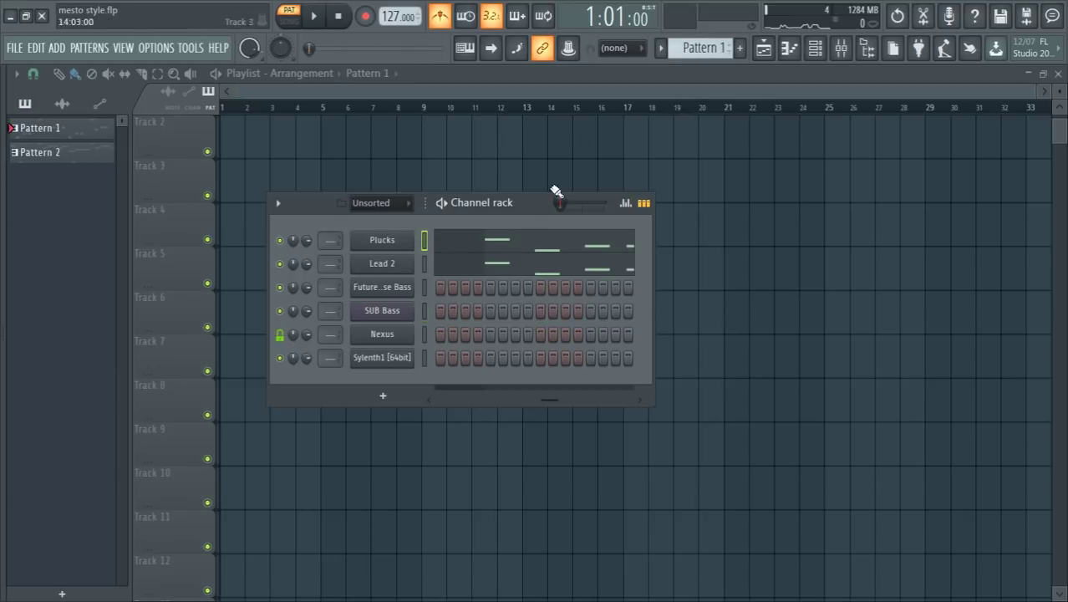
scroll(684, 48, up, 2)
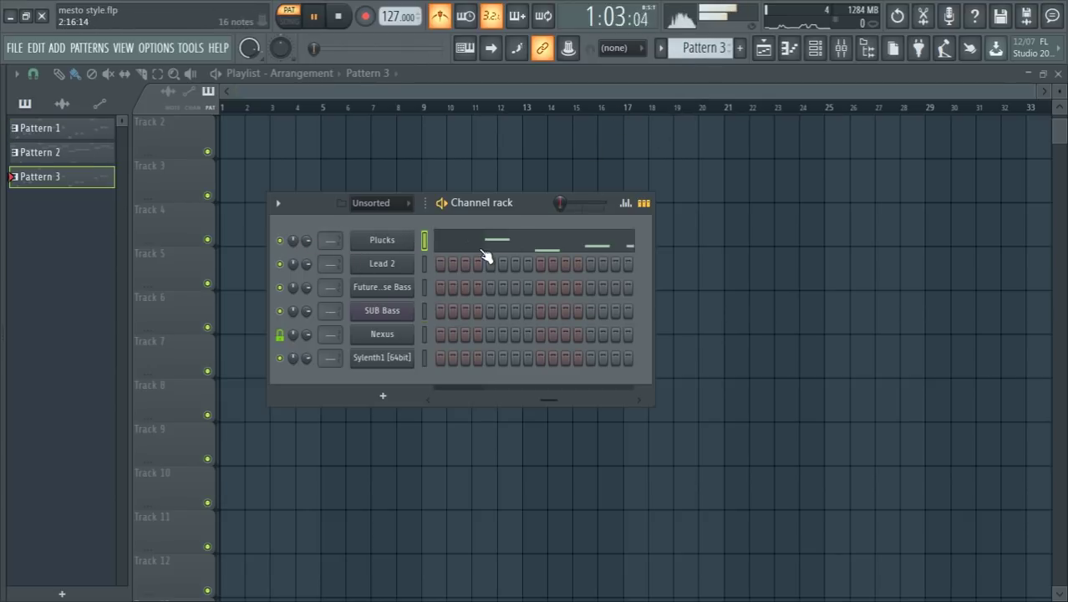
key(space)
Draw a four-bar Nexus melody of 0:02:00 notes following the ghosted Plucks notes, with an extra B4 ending bars 2 and 4.
right_click(398, 334)
click(428, 330)
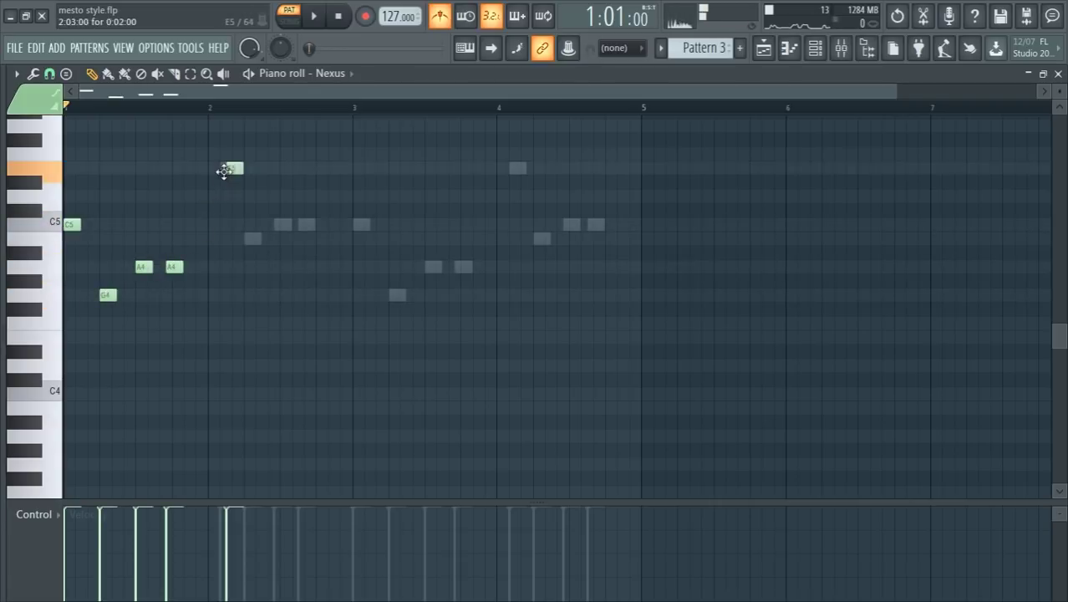
scroll(224, 171, up, 2)
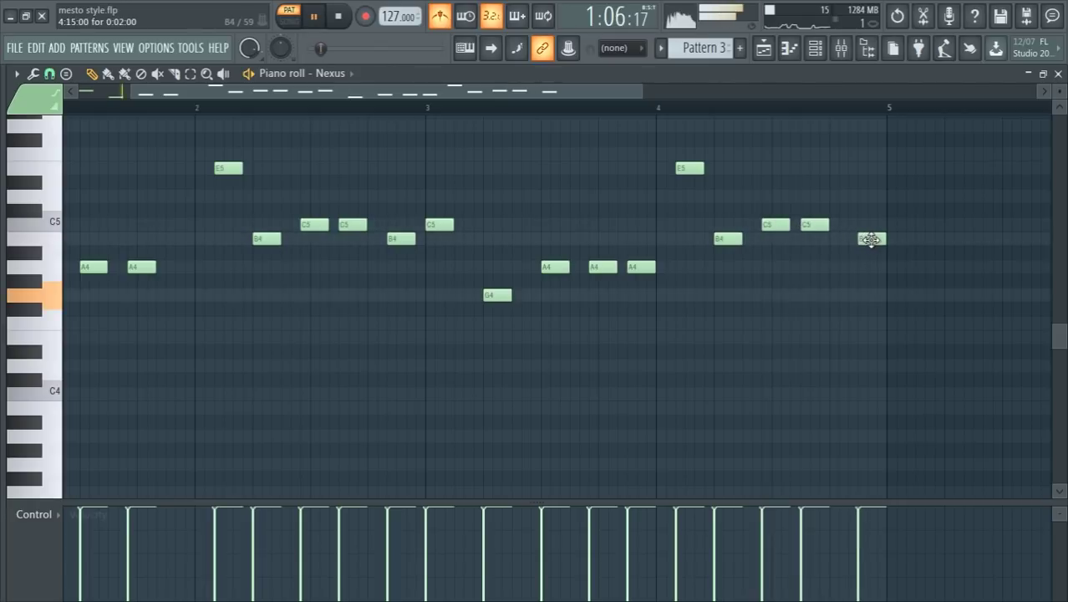
Add an A4 at 1:15:00 lasting 0:02:00 to the Nexus melody and play all four bars.
ctrl+scroll(229, 260, up, 2)
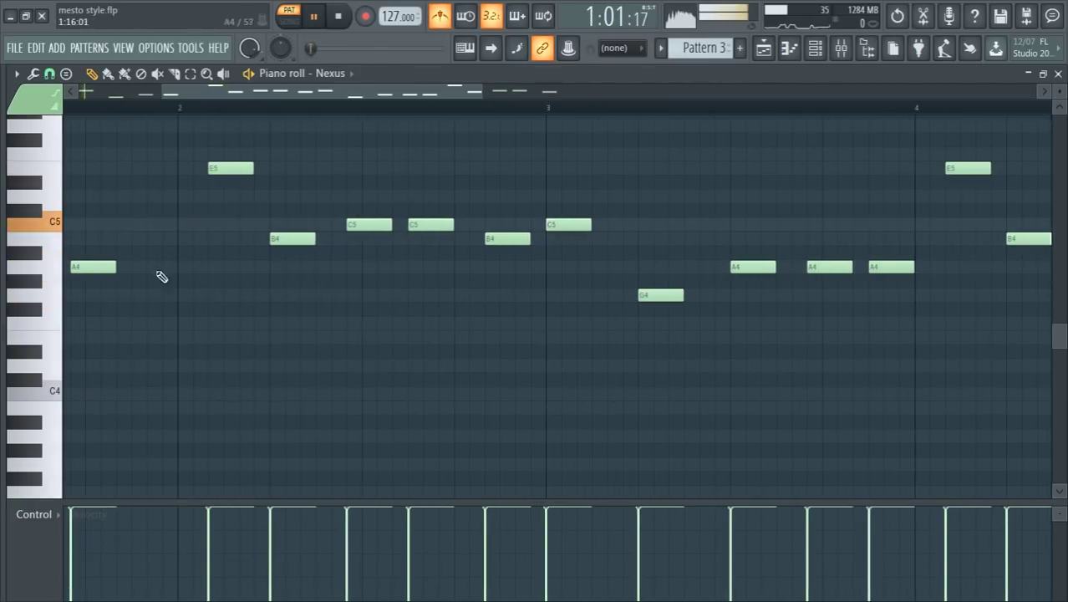
key(space)
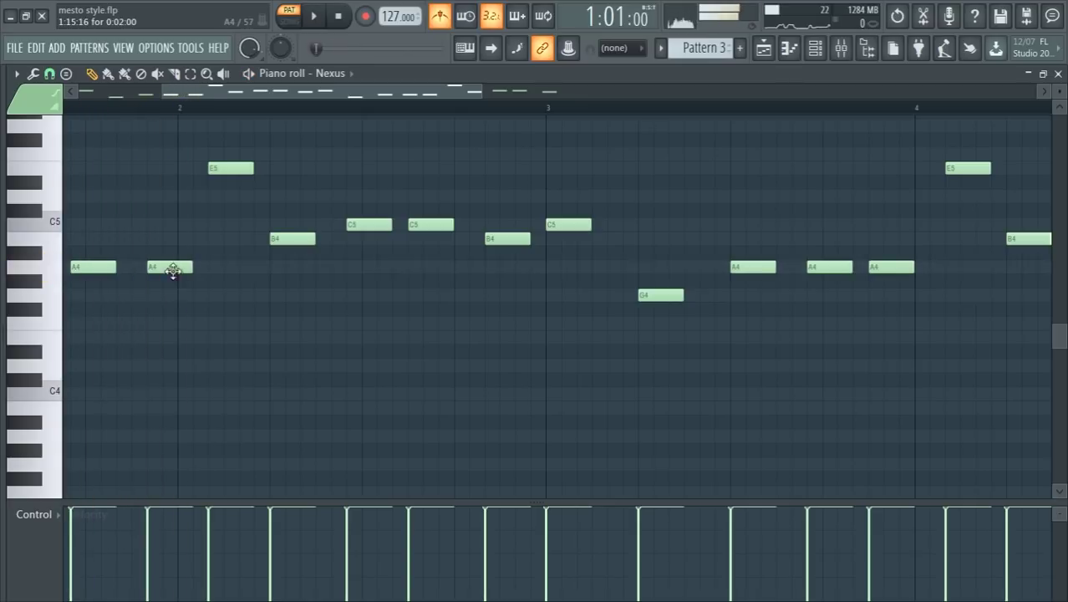
ctrl+scroll(156, 293, down, 2)
ctrl+scroll(153, 305, up, 2)
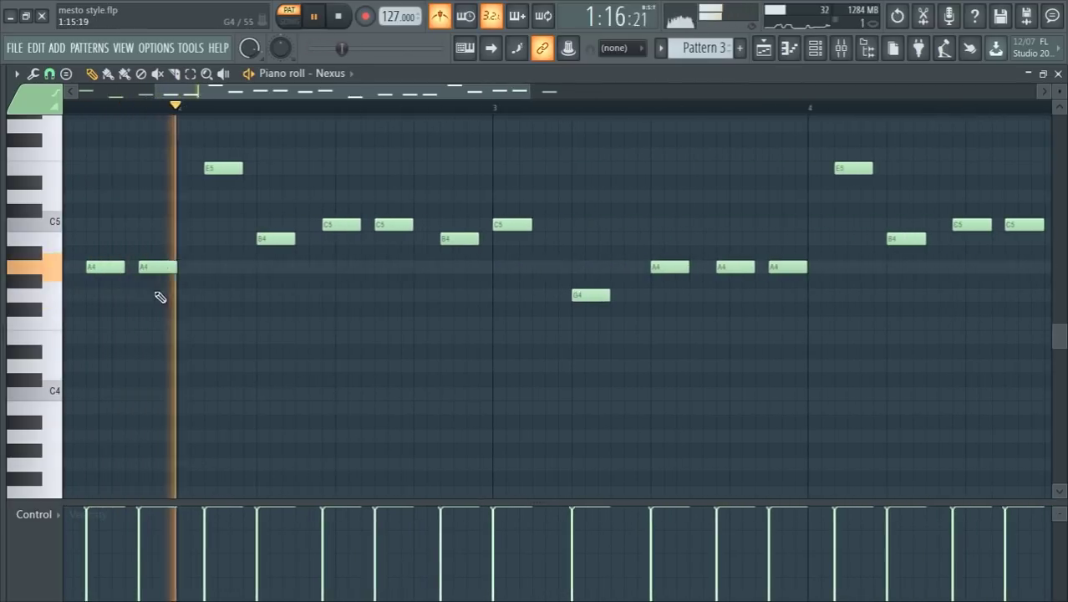
ctrl+scroll(161, 295, down, 2)
ctrl+scroll(437, 321, up, 2)
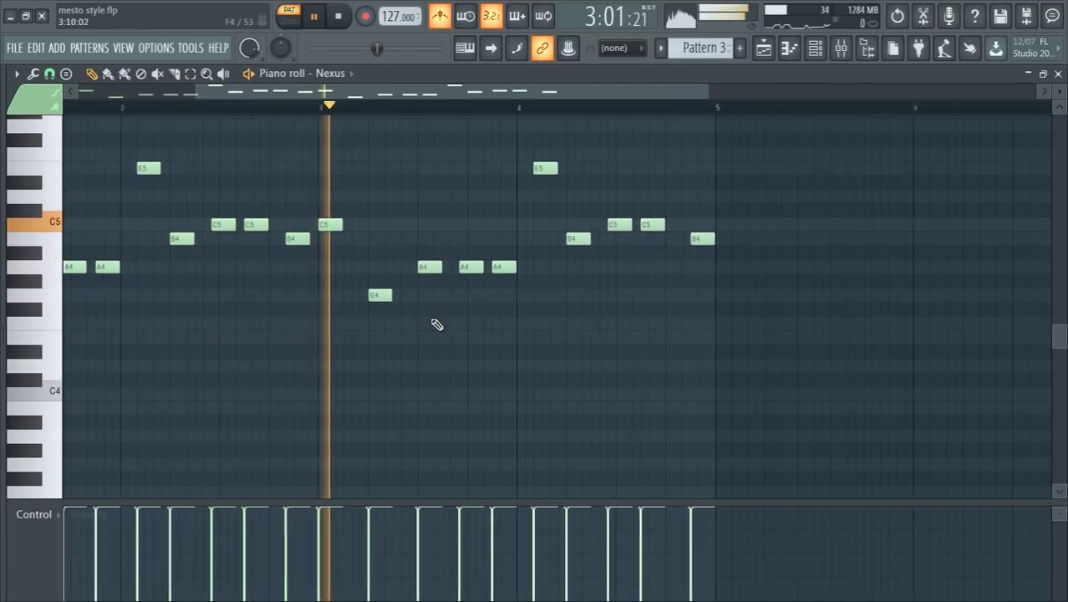
ctrl+scroll(522, 326, up, 2)
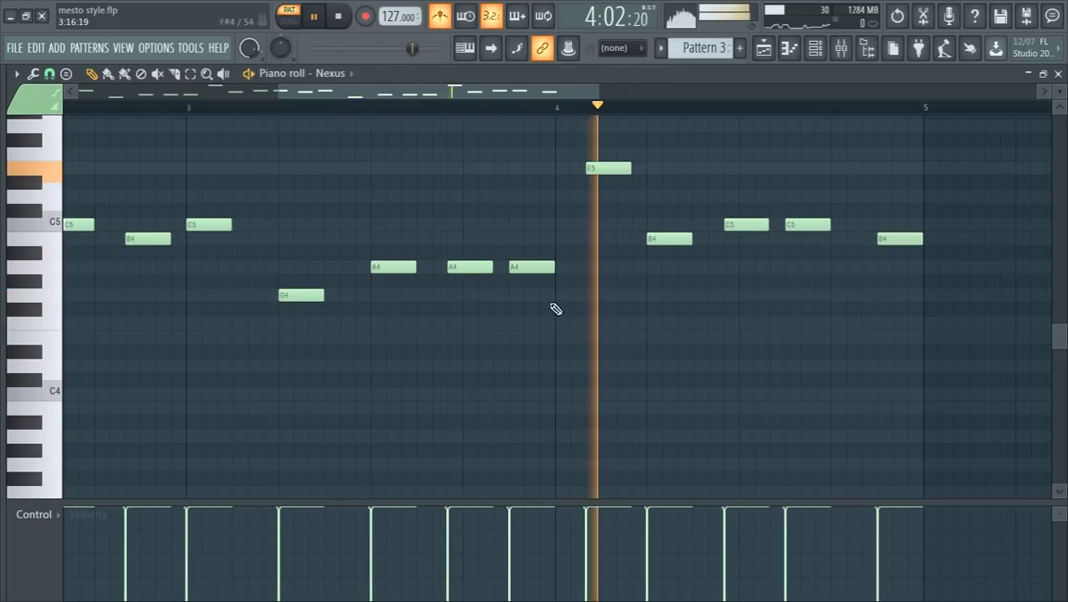
key(space)
Open the Nexus instrument and set the amp modifier release of the Dancepiano 2k7 preset to about 20.
click(792, 50)
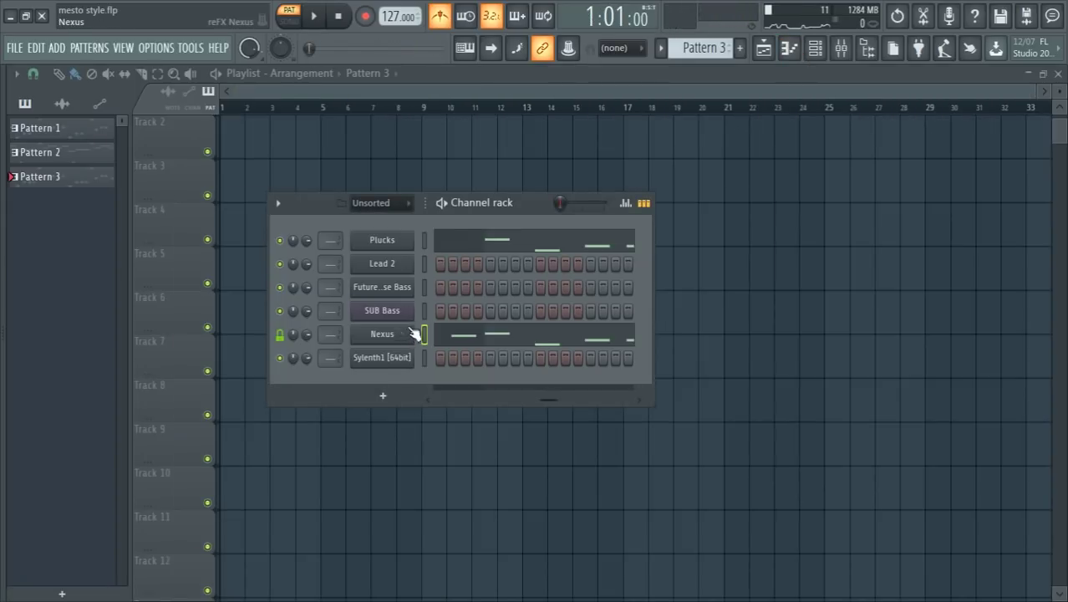
click(409, 333)
drag(576, 172, 525, 179)
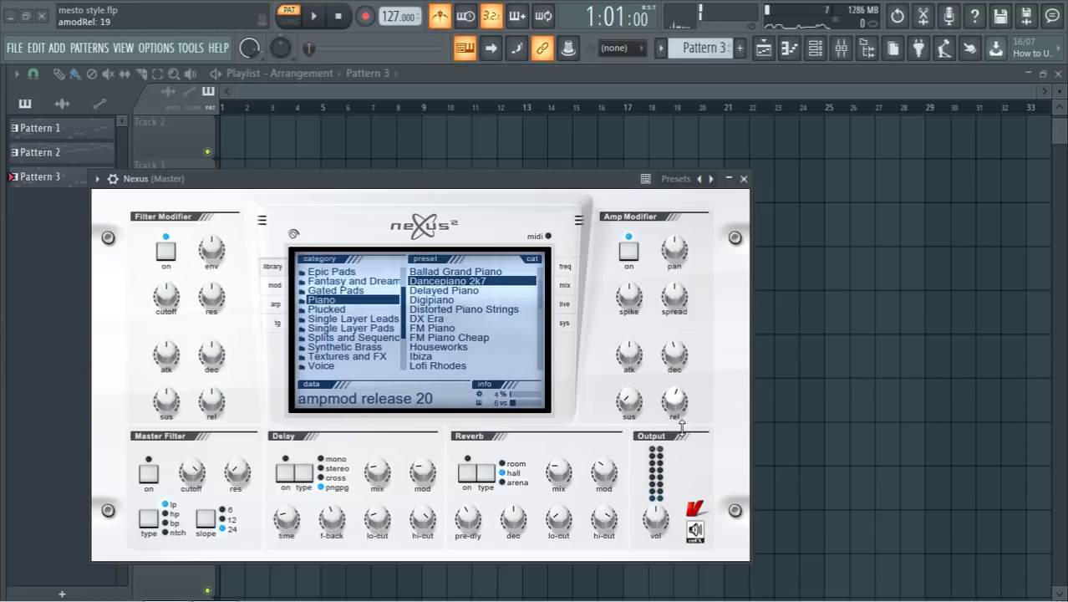
Play Pattern 3 with the adjusted piano sound and open the Nexus notes again for editing.
key(space)
drag(547, 186, 614, 402)
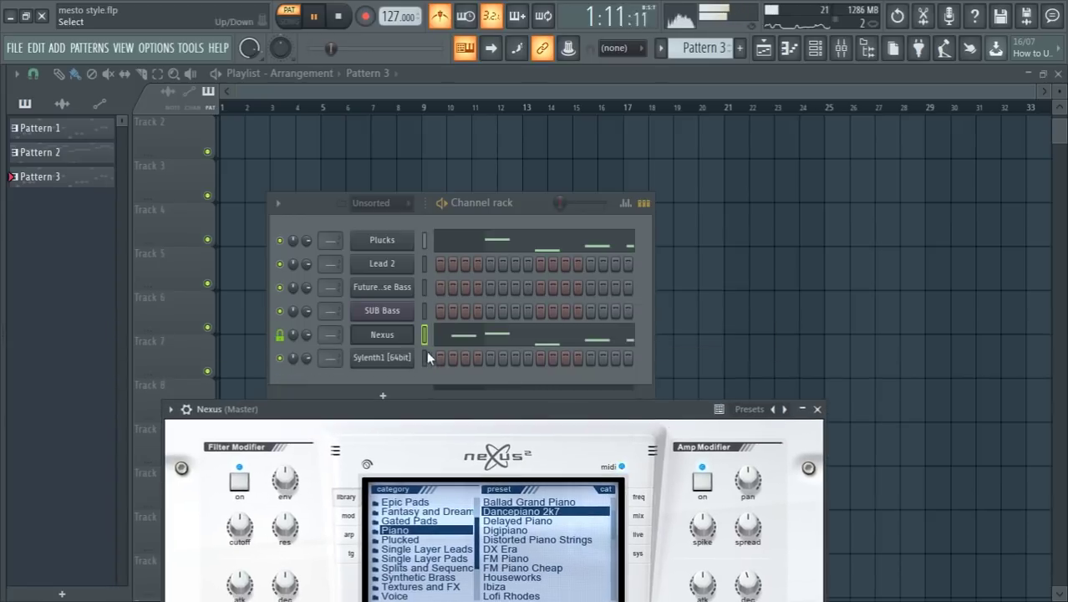
click(500, 343)
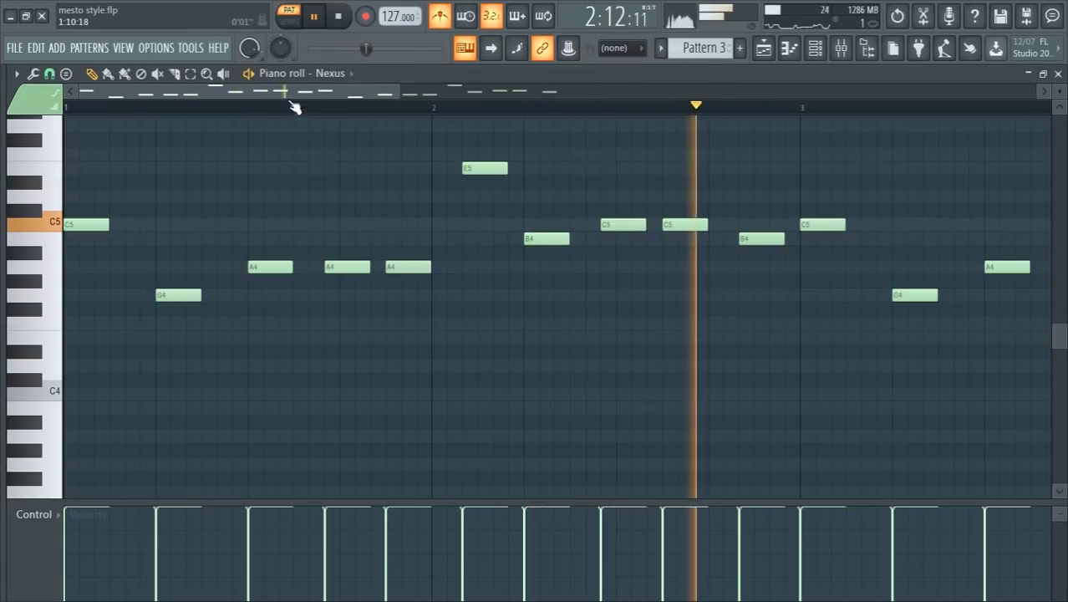
scroll(293, 104, down, 2)
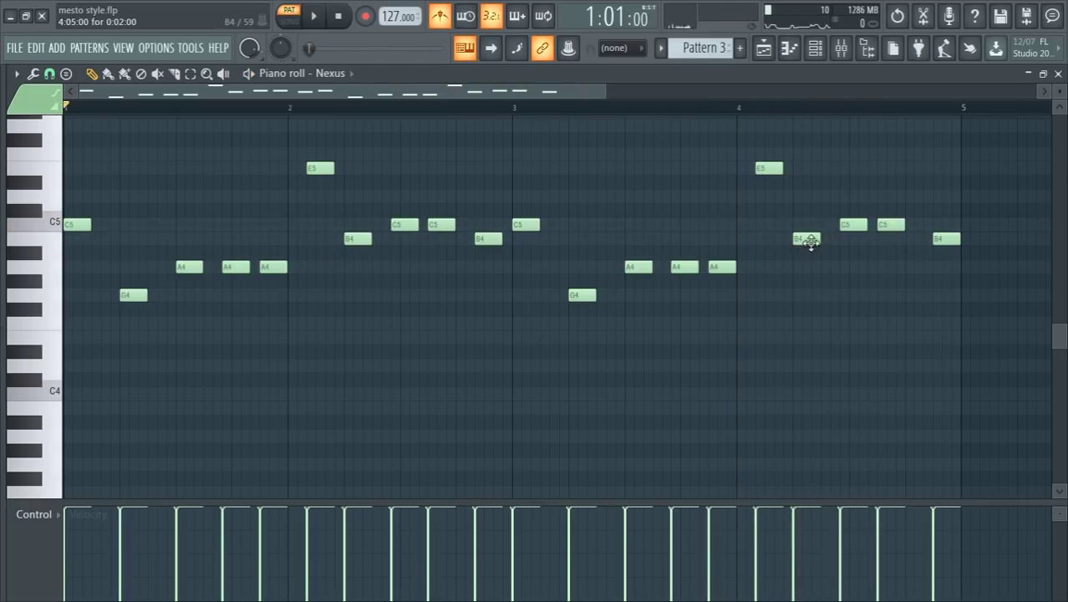
Try an extra B4 at 4:07:00 lasting 0:02:00 and audition it from bar 4.
click(828, 240)
click(747, 107)
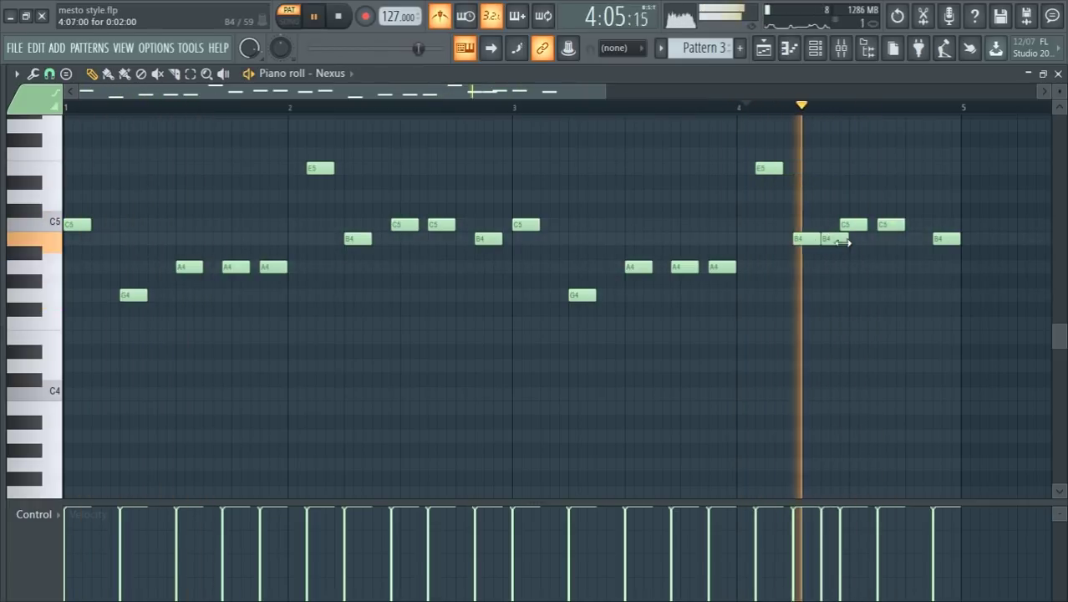
right_click(837, 239)
key(space)
Duplicate the whole Nexus melody three semitones lower, with A4 under the first C5, and play the harmony.
key(ctrl+a)
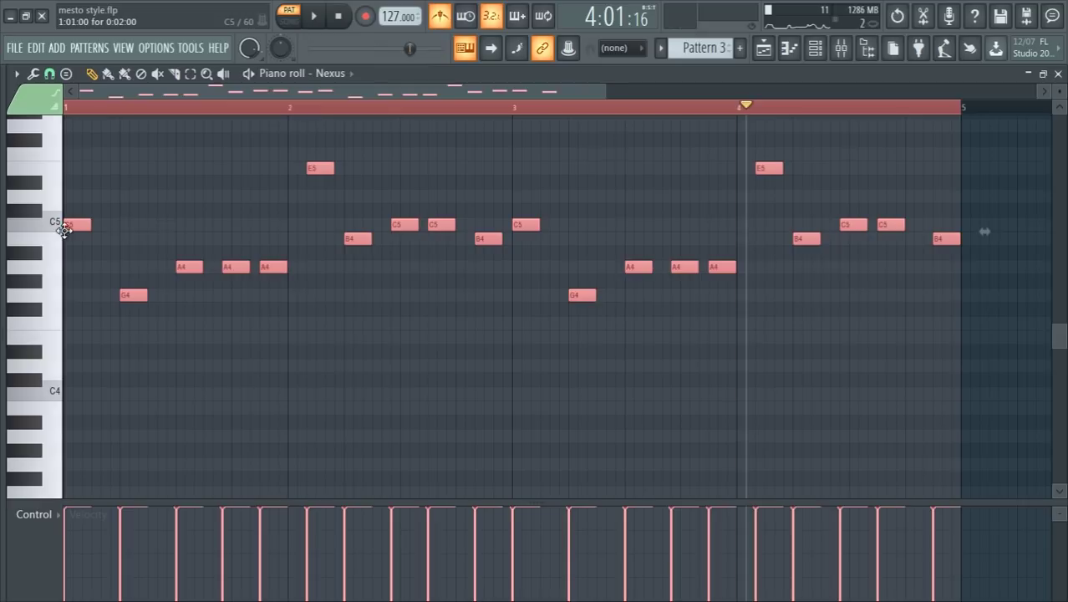
drag(67, 231, 1, 262)
key(space)
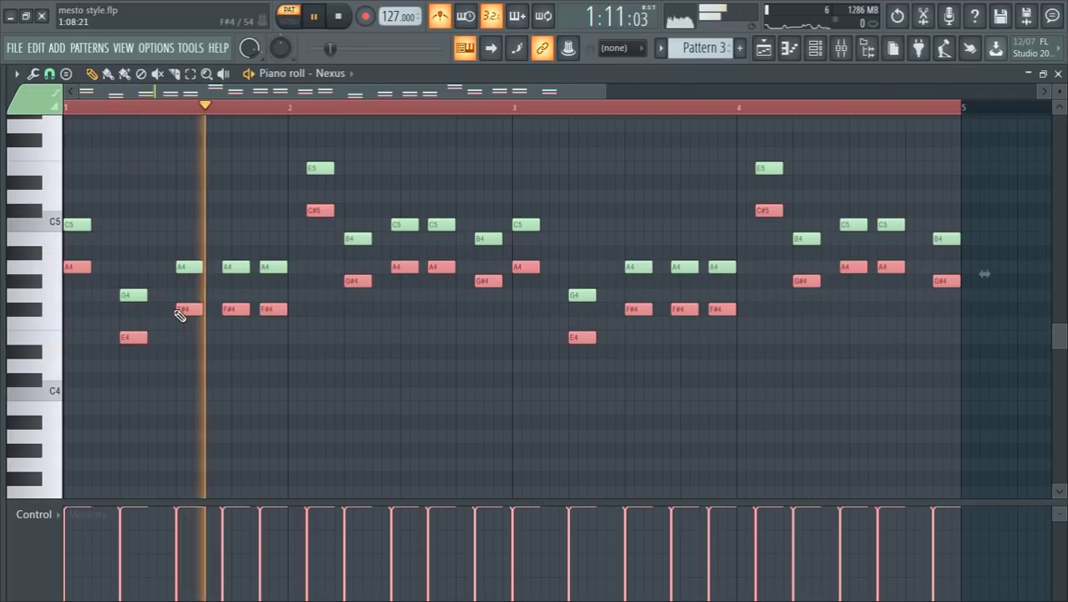
Lower the three F#4 harmony notes in bar 1 to F4.
drag(176, 315, 316, 316)
key(Down)
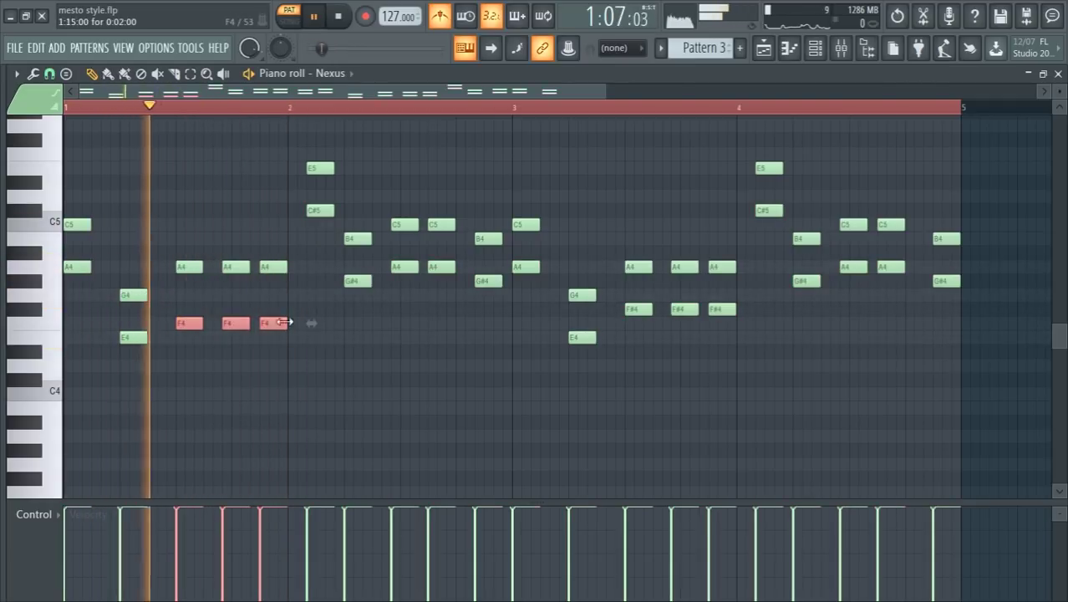
key(space)
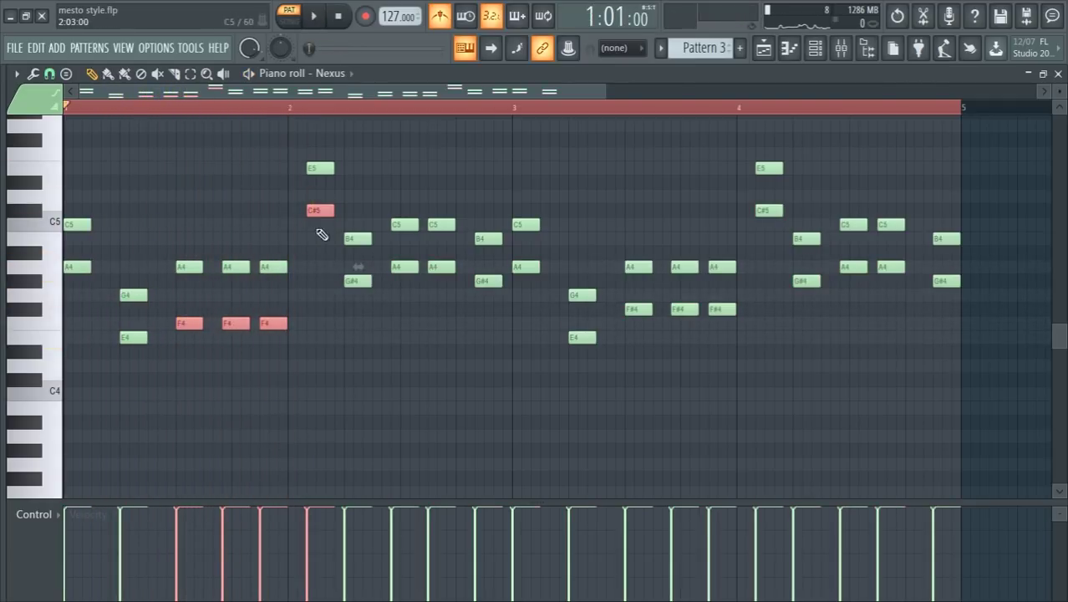
Lower the first G#4 harmony note in bar 2 to G4 and the C#5 at 2:03:00 to C5.
drag(318, 267, 321, 189)
key(space)
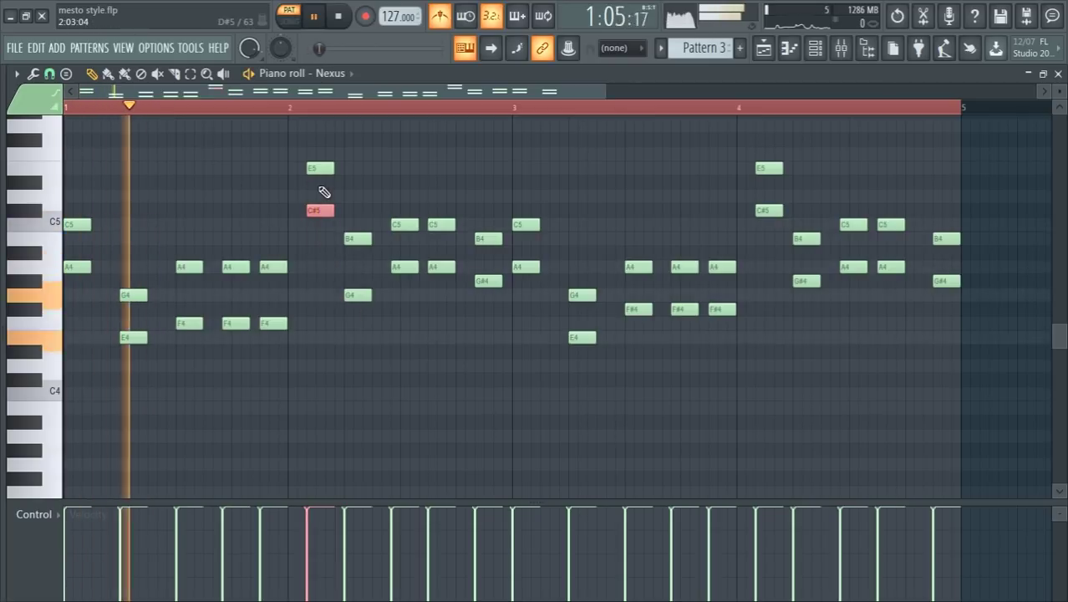
key(Down)
Lower the remaining G#4 harmony notes at the end of bar 2 and in bar 4 to G4.
drag(380, 261, 453, 281)
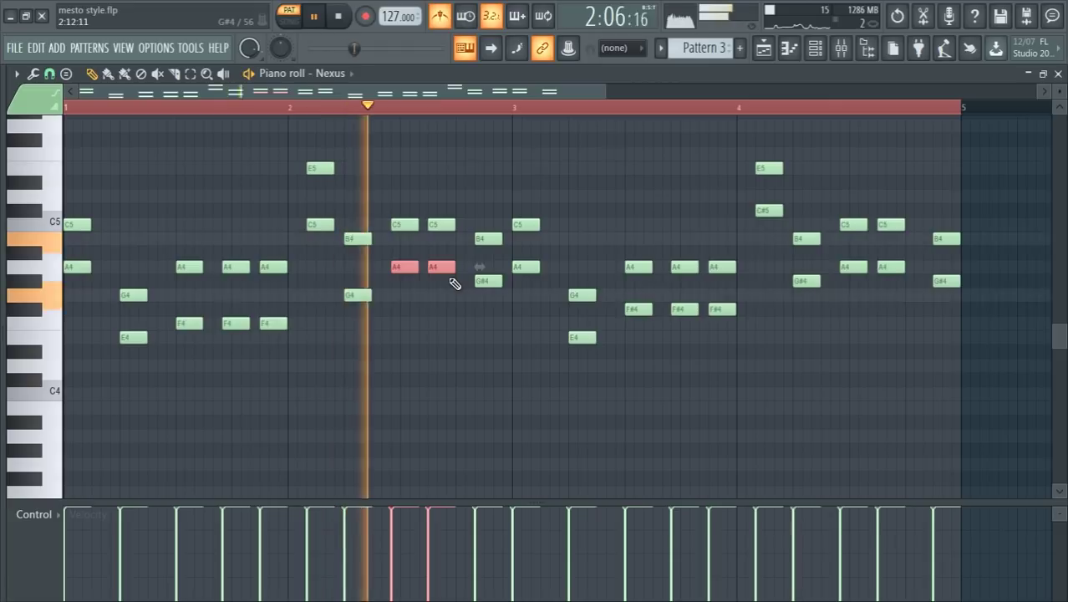
key(space)
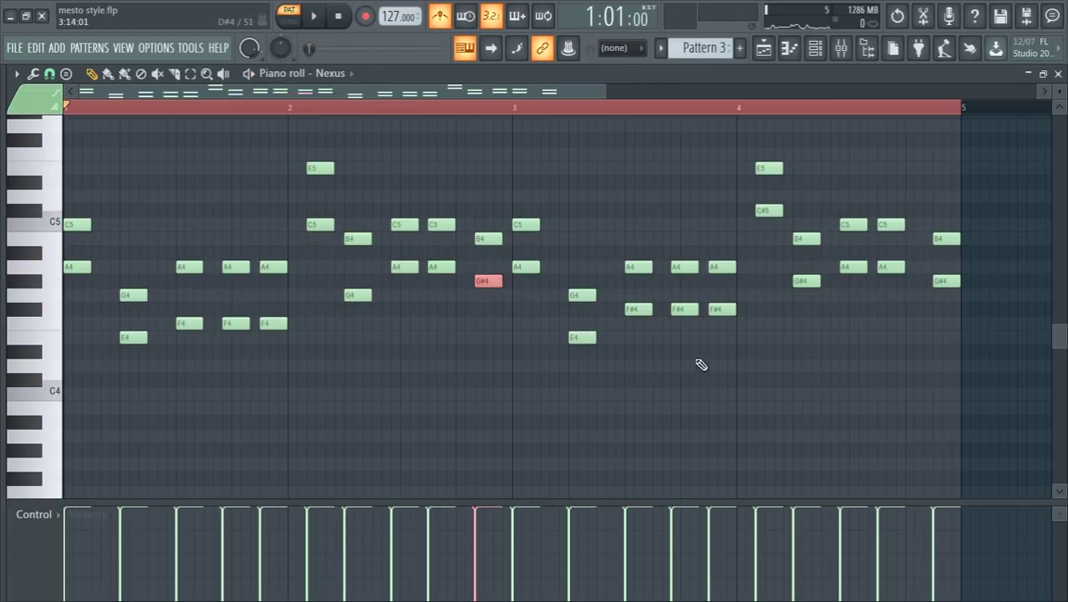
key(space)
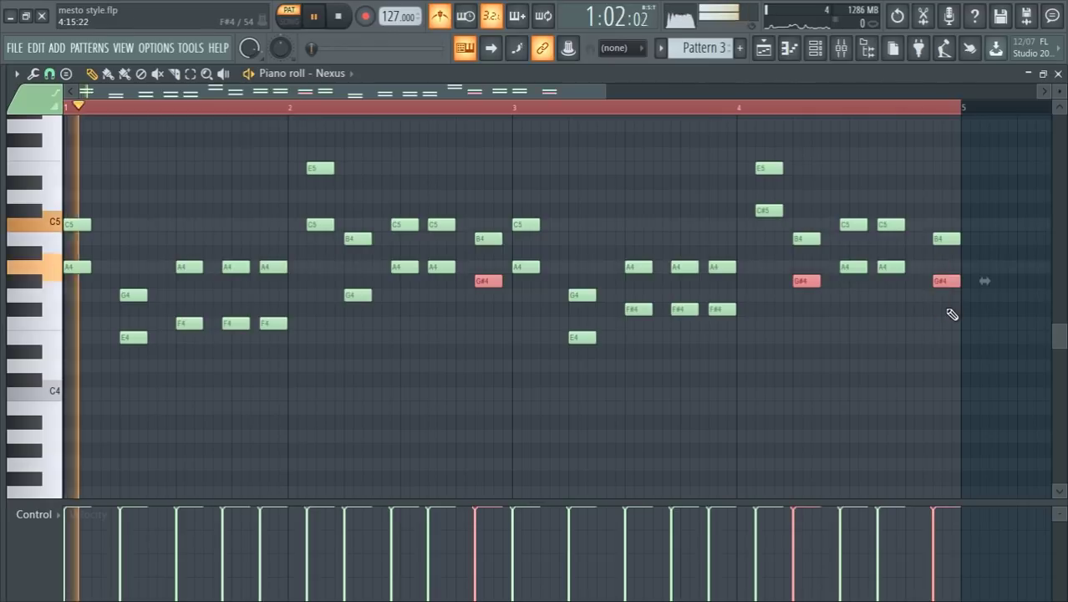
key(Down)
key(ctrl+d)
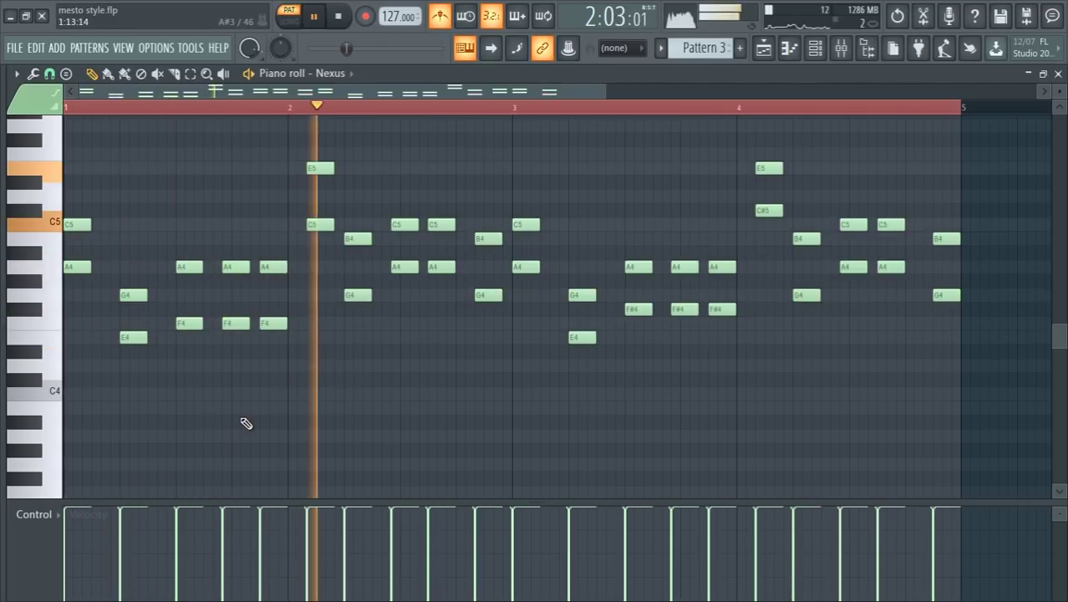
In Pattern 4, lower the three F#4 harmony notes in bar 3 to F4 and play the part.
drag(94, 282, 75, 262)
drag(110, 329, 141, 344)
drag(181, 304, 278, 330)
drag(301, 216, 322, 233)
drag(326, 274, 364, 317)
key(space)
drag(732, 358, 682, 322)
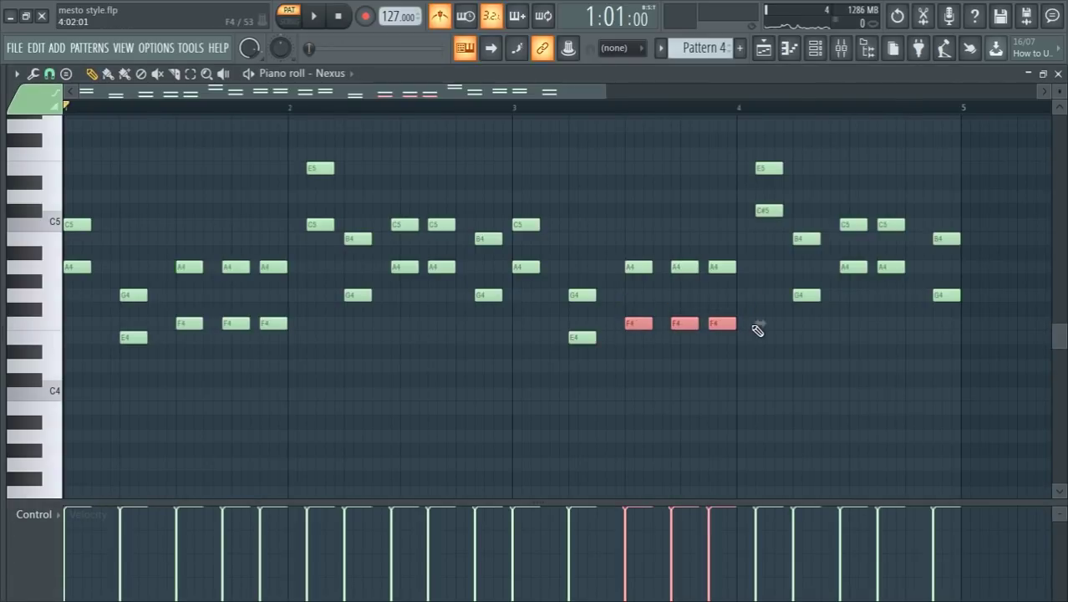
key(space)
key(space)
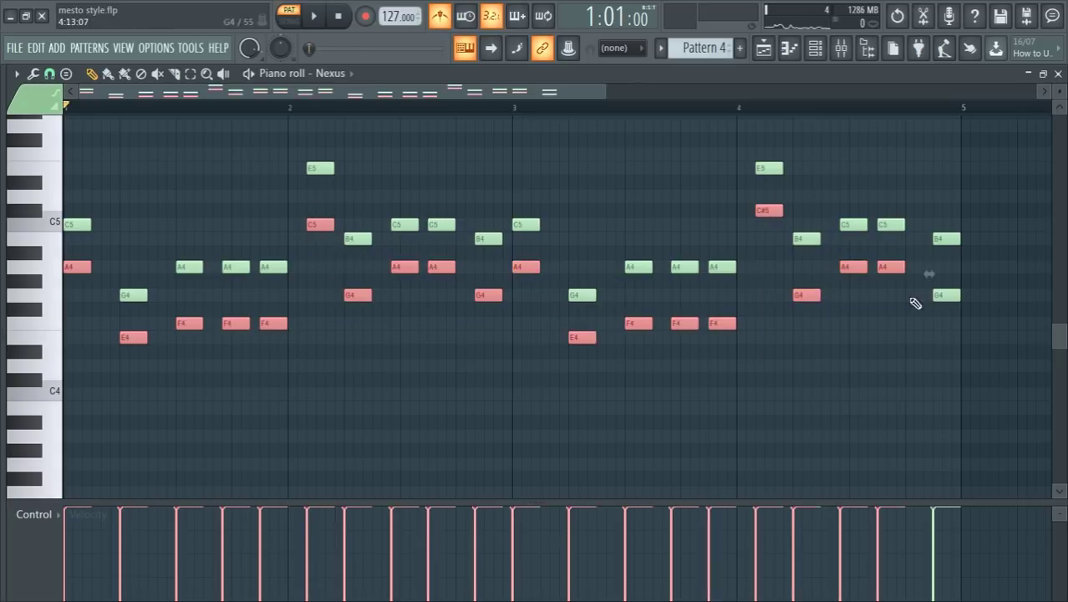
Move the lower harmony notes down one octave, except the last G4, and play the result.
drag(77, 266, 47, 438)
key(space)
scroll(58, 417, down, 3)
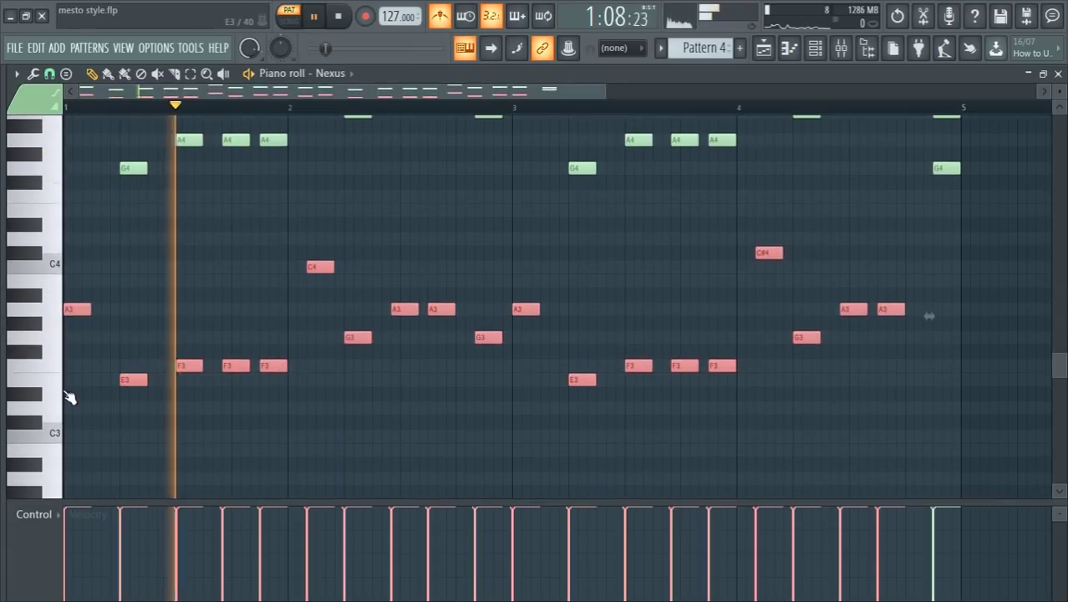
Lower the C#4 harmony note at the start of bar 4 to C4.
click(773, 311)
drag(770, 296, 769, 312)
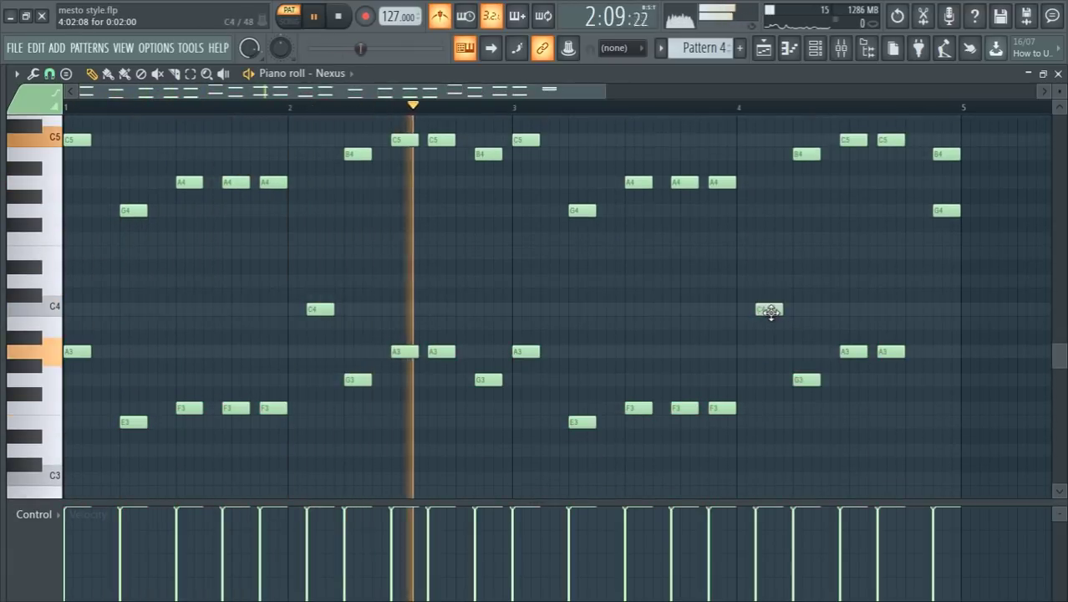
scroll(765, 372, up, 2)
scroll(764, 374, down, 1)
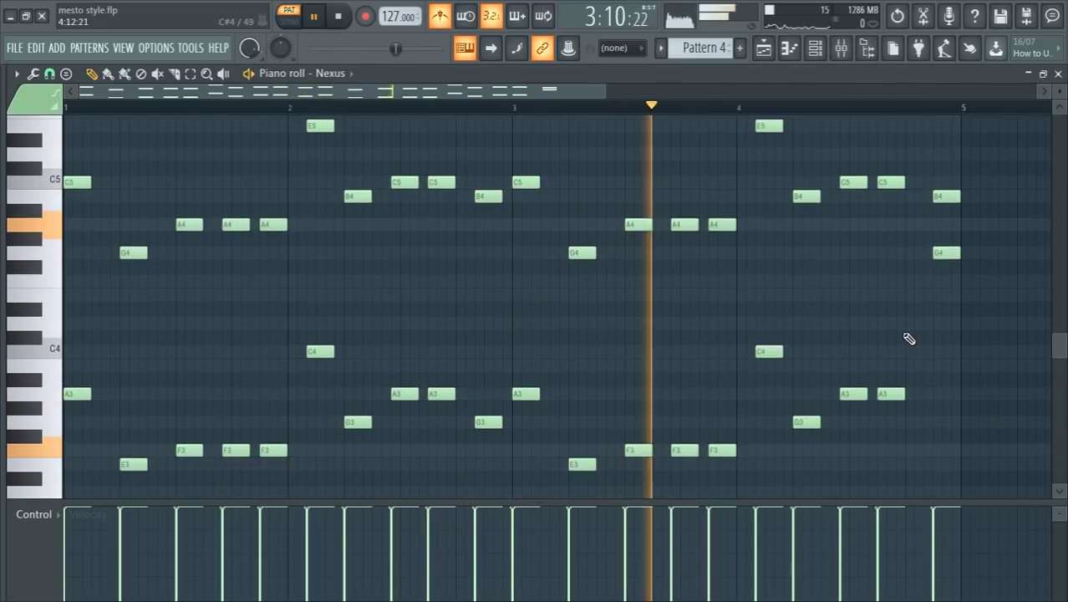
Move the last G4 harmony note in bar 4 down one octave to G3.
scroll(920, 360, up, 2)
drag(917, 240, 955, 302)
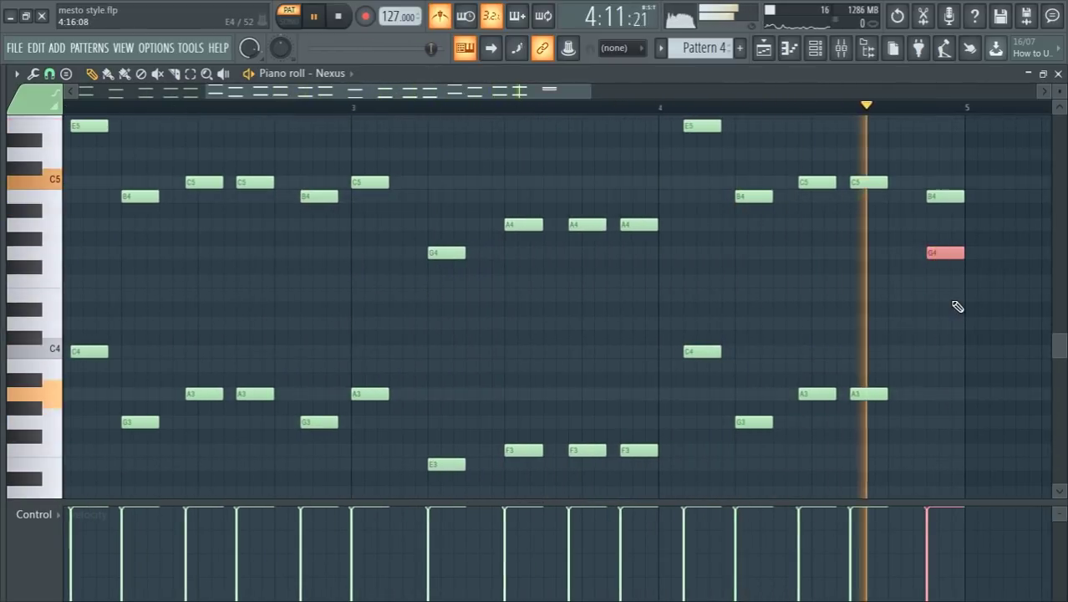
key(ctrl+Down)
Shift the final B4 and G3 in bar 4 slightly earlier to match the end of bar 2, playing from bar 4.
click(786, 106)
scroll(985, 301, down, 1)
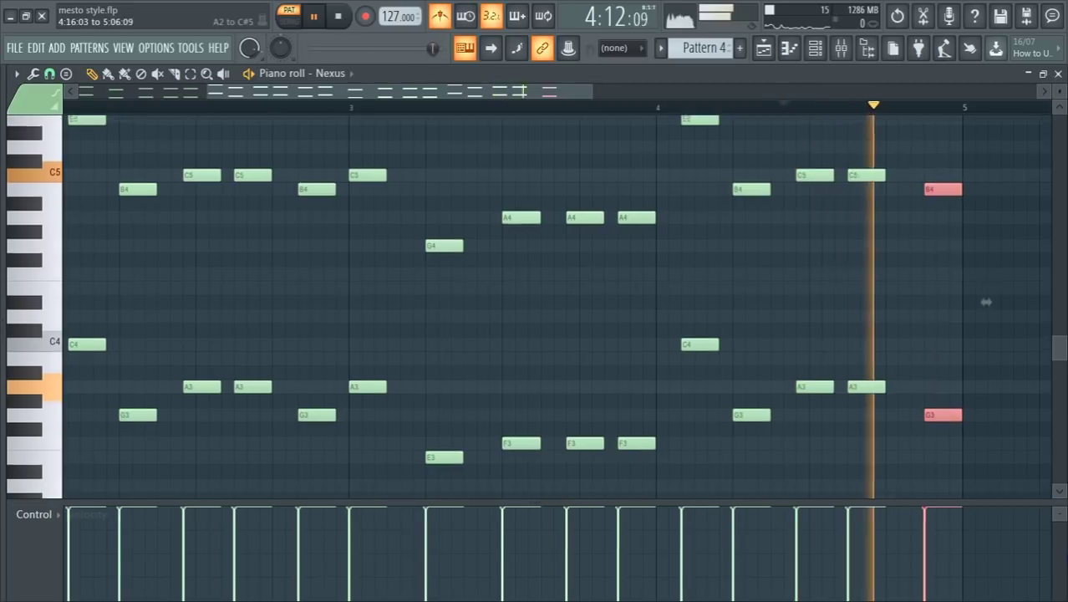
scroll(773, 382, down, 4)
scroll(777, 378, down, 2)
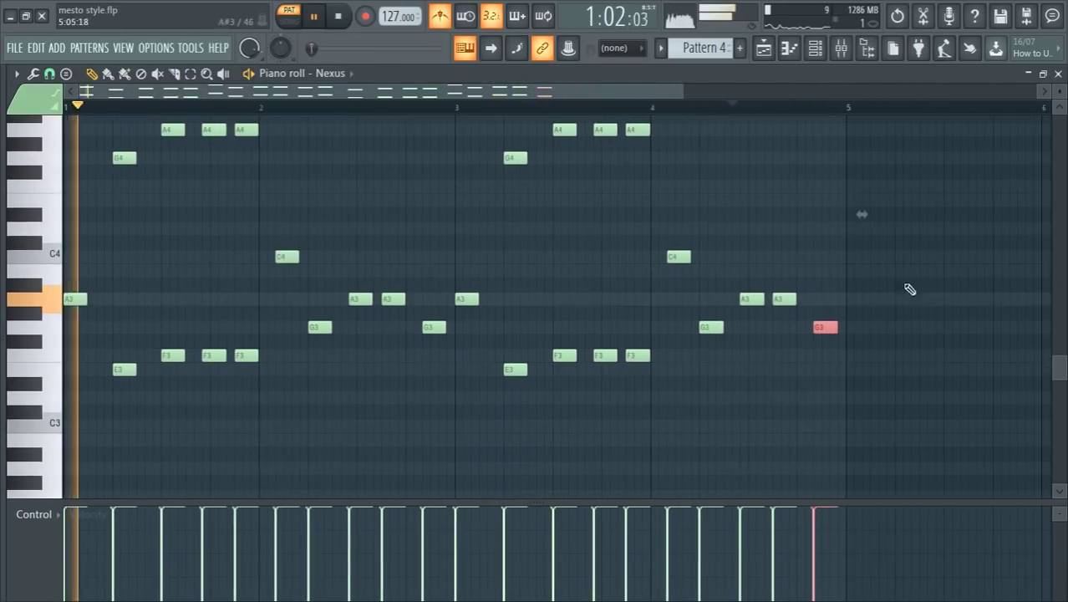
Duplicate the low harmony notes seven semitones higher, with E4 above the first A3, and play the chords.
drag(896, 211, 5, 424)
key(space)
scroll(67, 384, up, 3)
drag(70, 379, 4, 272)
key(space)
key(space)
key(space)
key(space)
key(space)
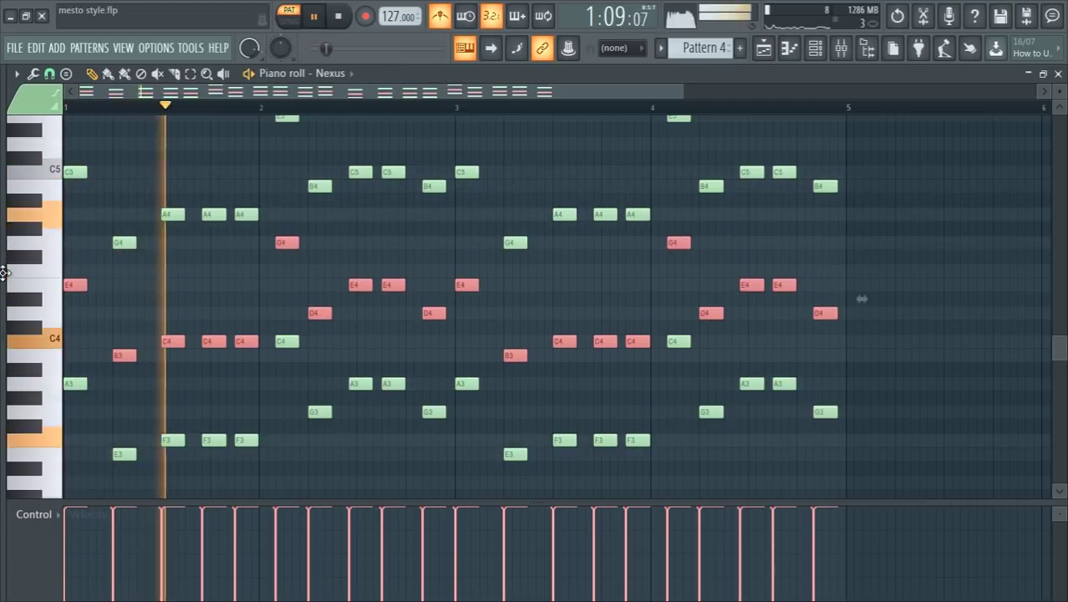
Transpose all the Nexus chord notes up two octaves and play them back.
key(space)
key(ctrl+a)
key(ctrl+Up)
key(space)
scroll(222, 341, up, 4)
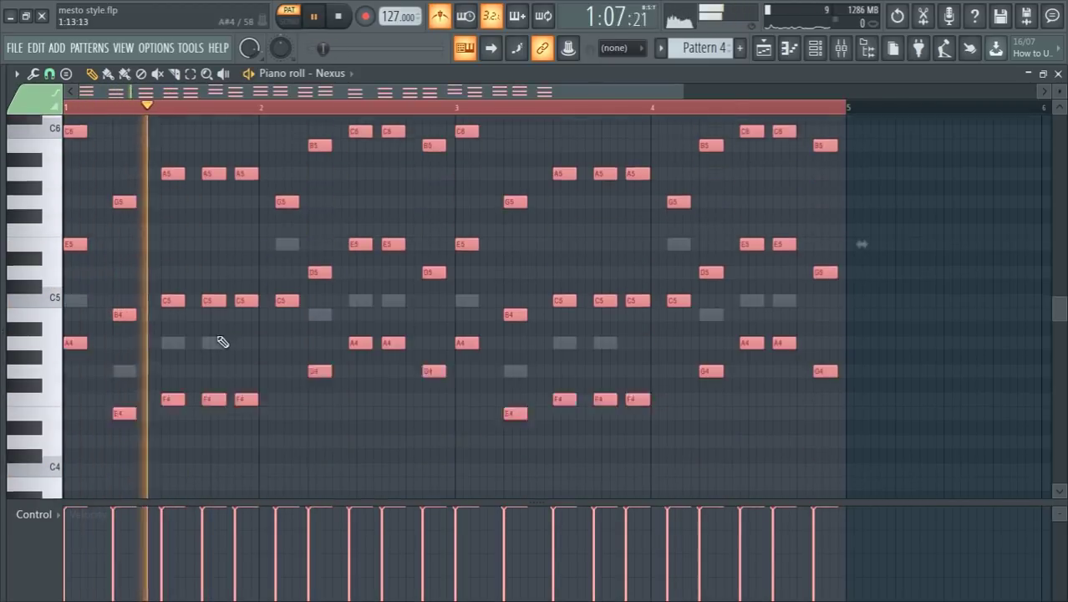
key(space)
key(ctrl+Up)
key(space)
Extend all the Nexus chord notes legato so each one lasts until the next chord.
key(ctrl+l)
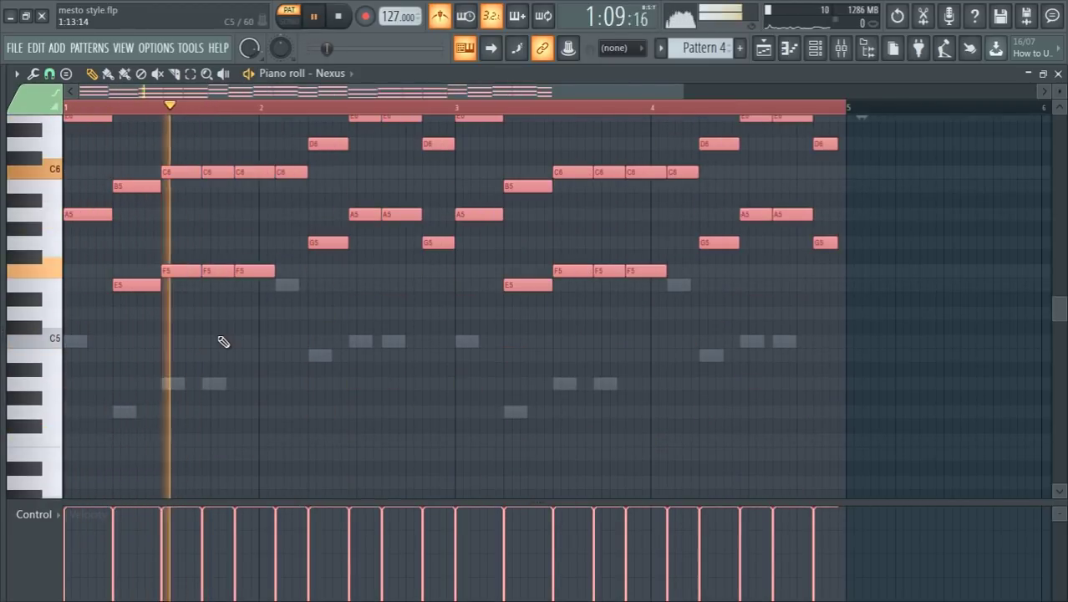
ctrl+click(702, 112)
scroll(654, 255, up, 3)
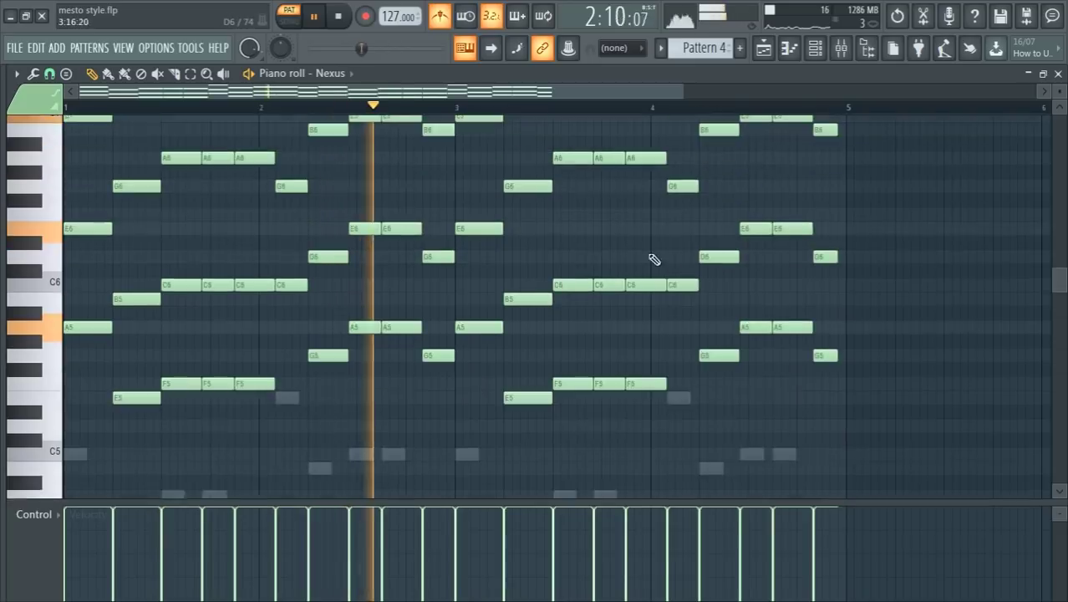
scroll(501, 279, down, 2)
scroll(240, 248, up, 4)
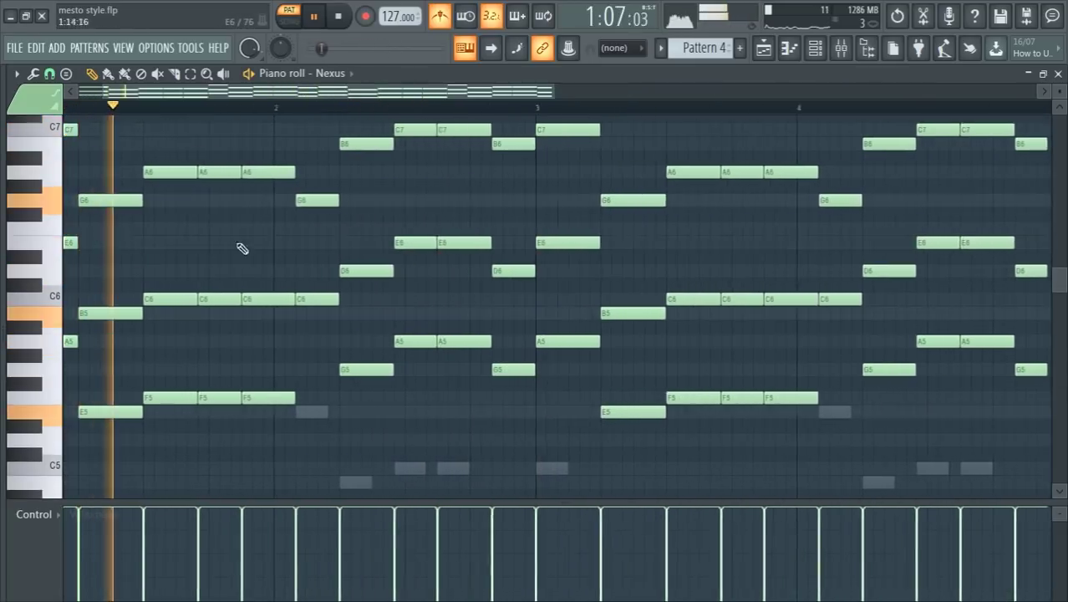
Shorten the second F5–C6–A6 chord in bar 1 and add a short F5 just before the third chord.
key(space)
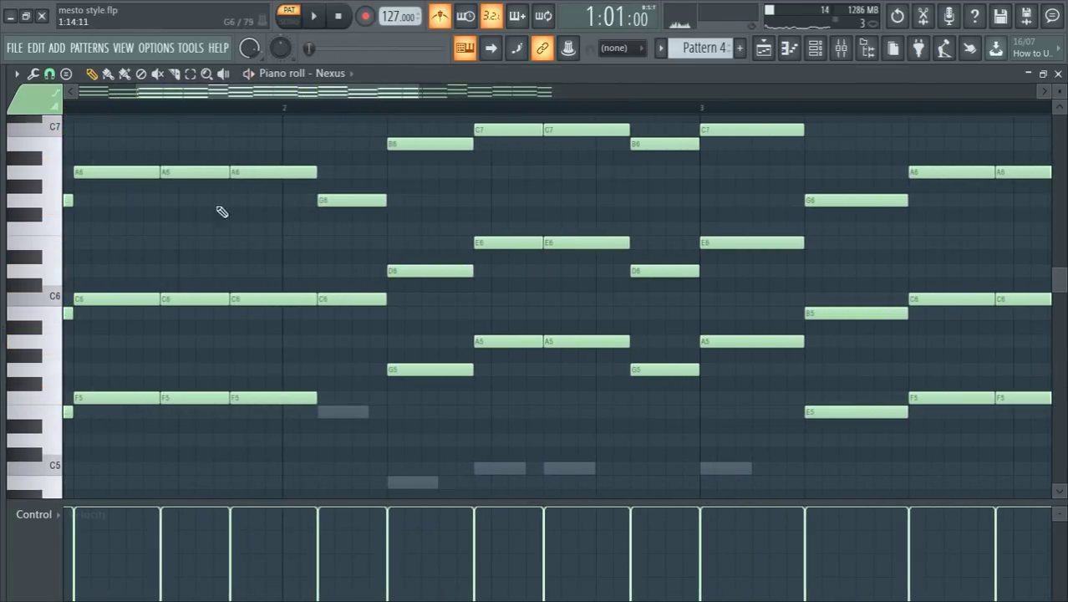
click(205, 398)
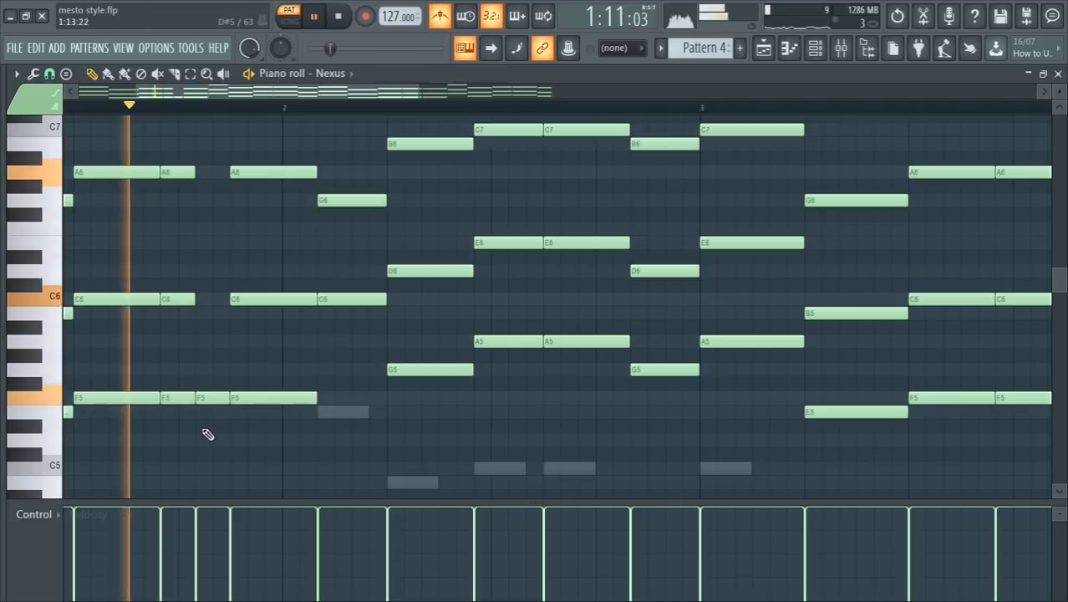
key(space)
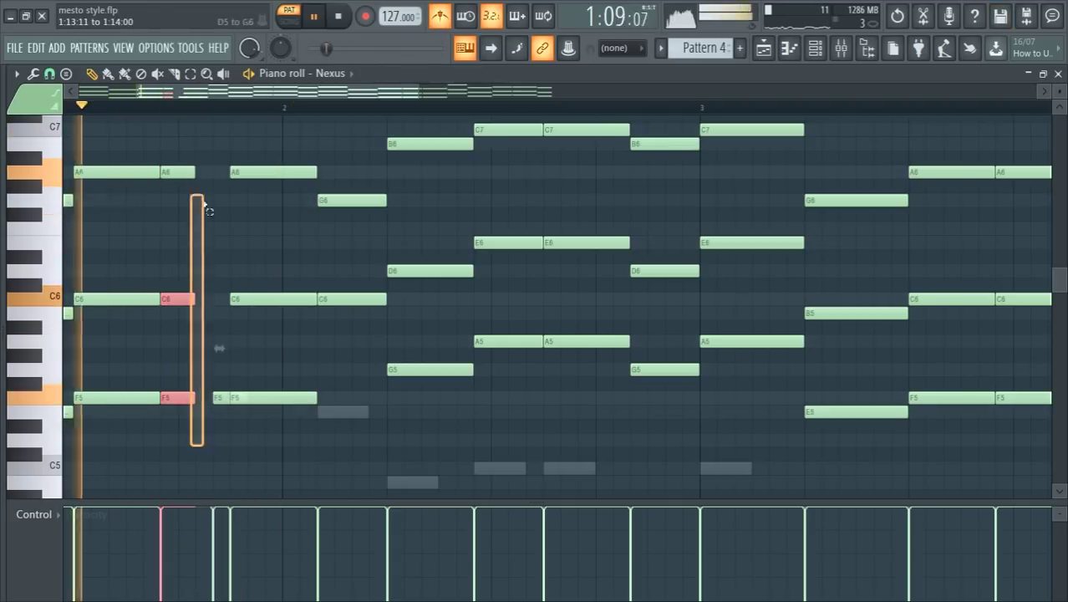
ctrl+click(226, 396)
drag(245, 398, 229, 390)
drag(170, 145, 208, 402)
scroll(725, 240, down, 2)
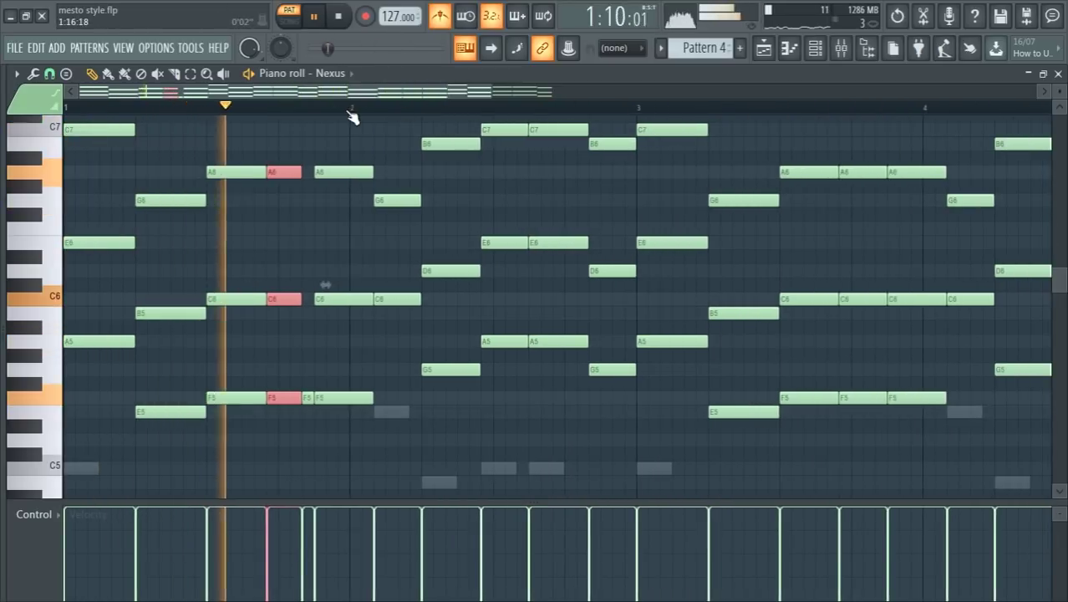
Halve the E5–B5–G6 chord in bar 3 and duplicate it to fill the remaining half.
scroll(384, 251, down, 1)
scroll(413, 394, up, 4)
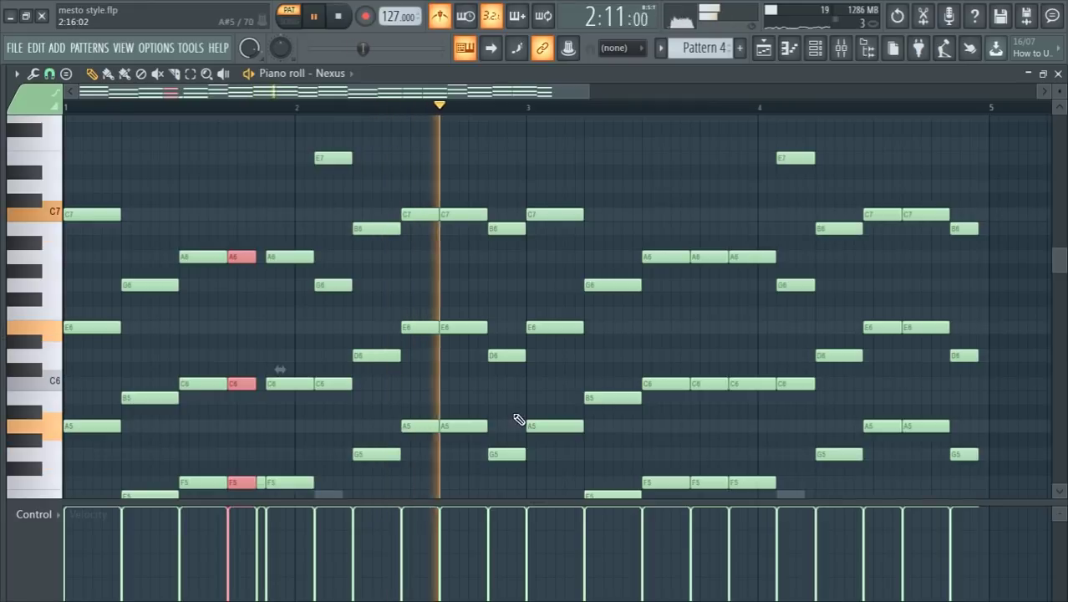
scroll(585, 430, down, 2)
key(space)
drag(610, 195, 622, 468)
scroll(628, 454, up, 4)
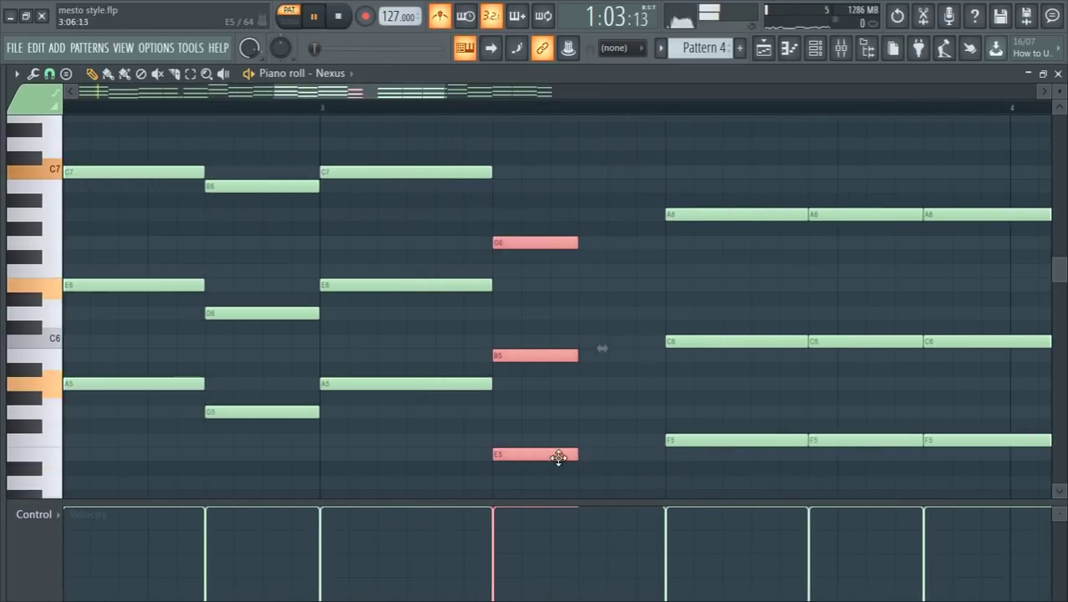
key(ctrl+b)
key(space)
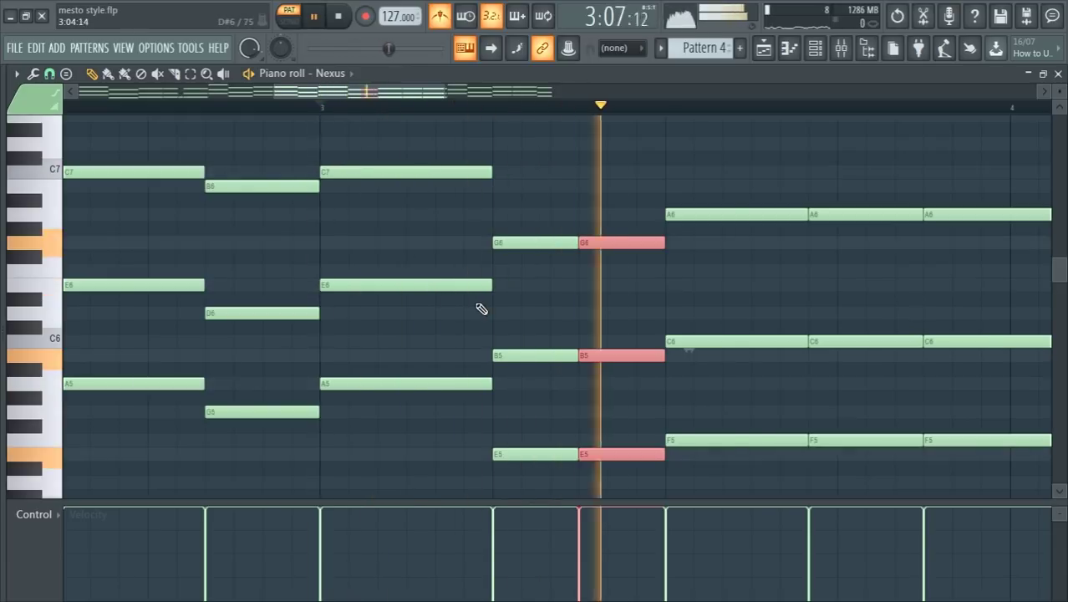
Shorten the middle F5–C6–A6 chord in bar 3 by half and fill the gap with an F5 note.
scroll(479, 307, down, 3)
key(space)
drag(623, 197, 623, 400)
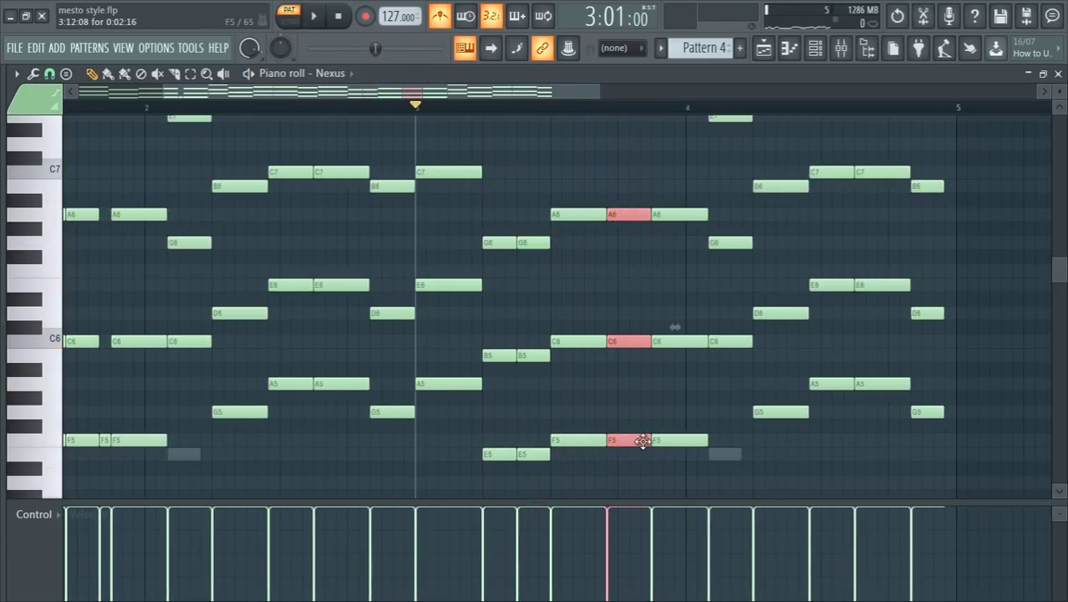
key(space)
click(635, 440)
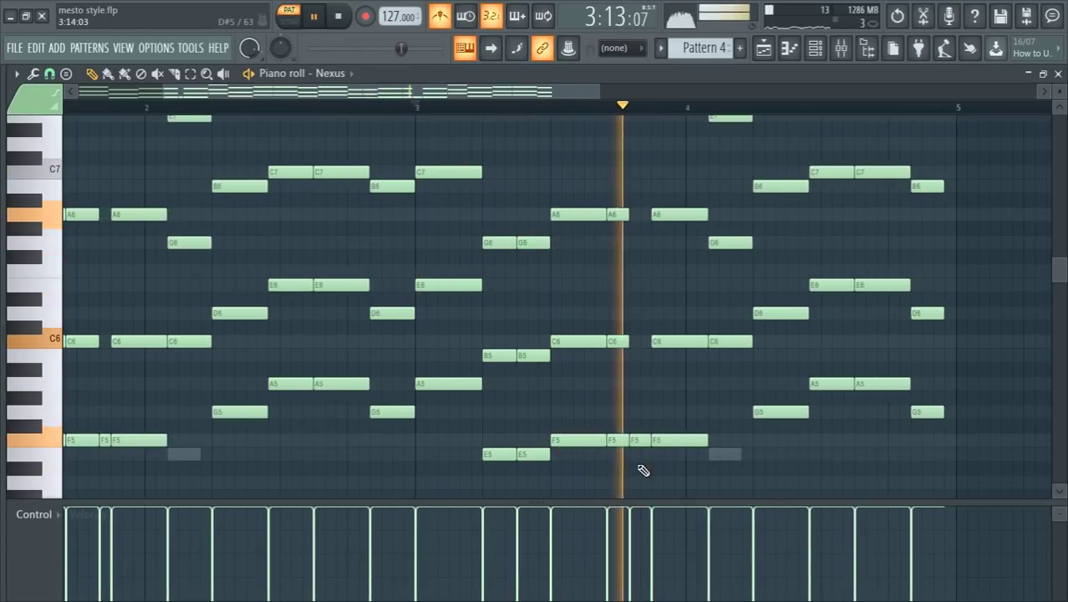
Shorten the filler F5 in bar 3 from its start and lengthen the chord before it up to that note.
key(space)
drag(636, 436, 647, 437)
key(space)
drag(621, 195, 635, 504)
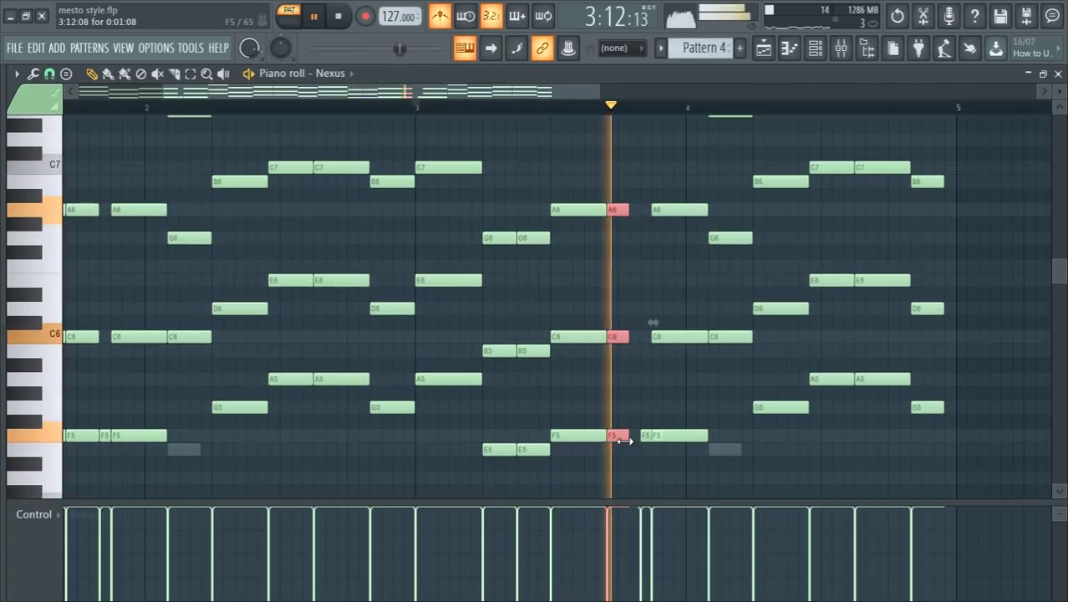
drag(628, 437, 660, 437)
key(space)
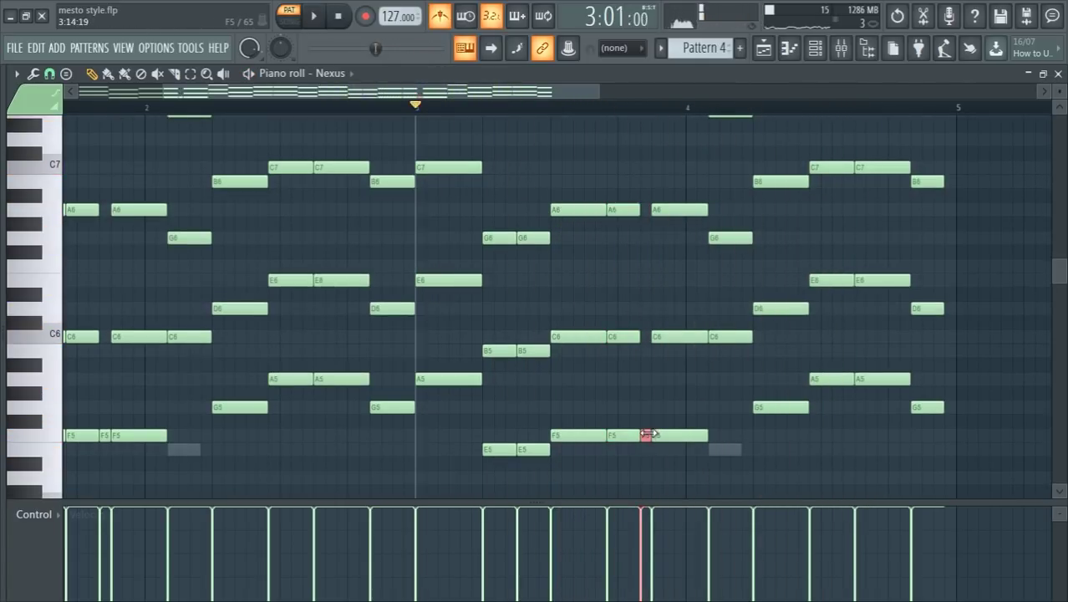
Play from late bar 3, shorten the first G5–D6–B6 chord in bar 4 and add a shorter copy filling the gap.
key(space)
click(663, 108)
key(space)
key(space)
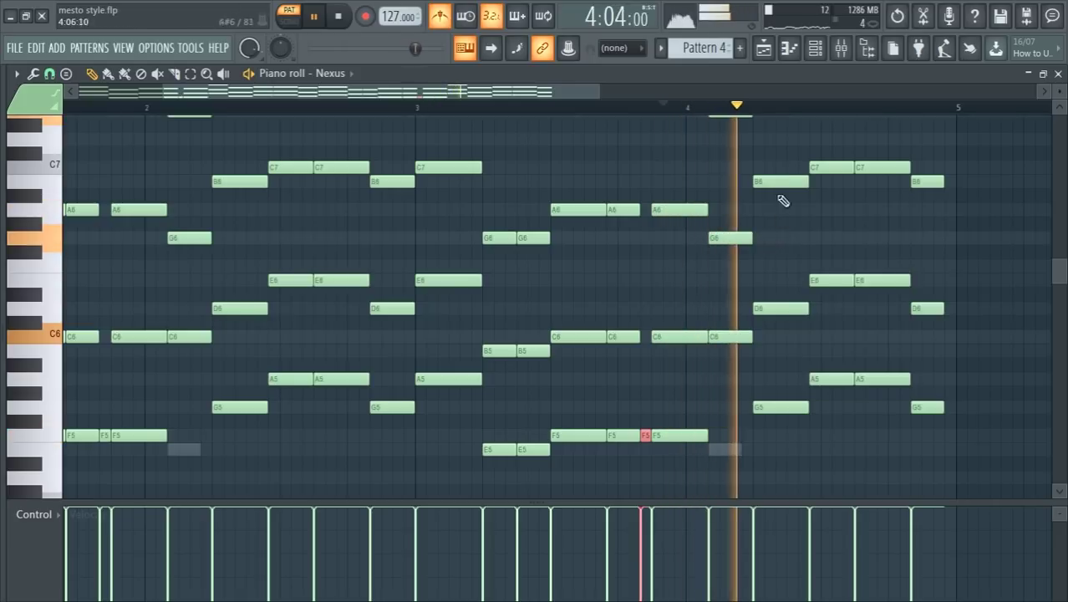
drag(781, 159, 796, 419)
key(space)
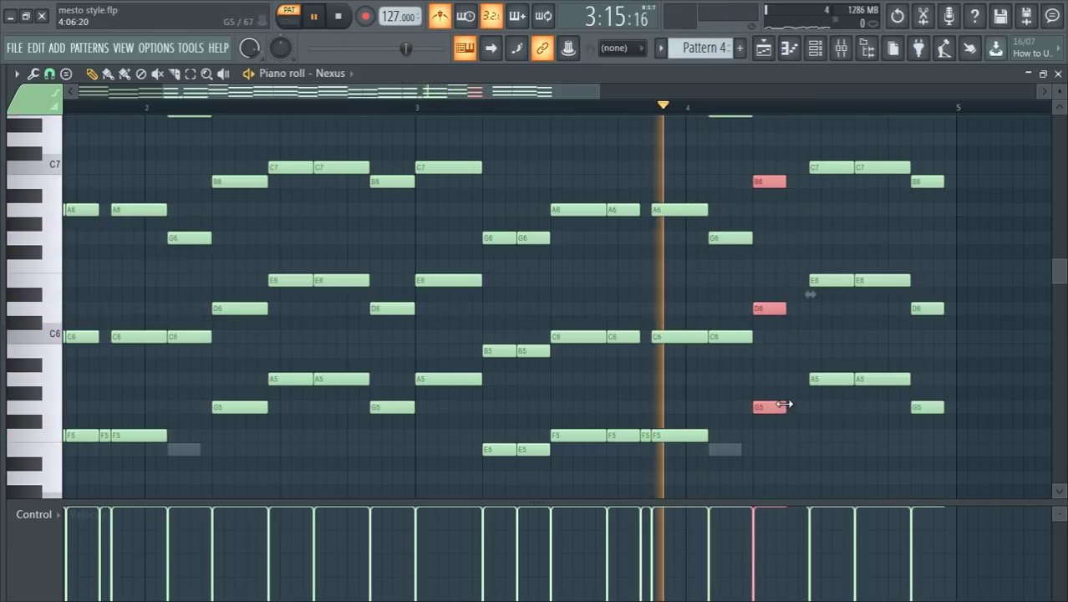
key(space)
key(space)
drag(771, 408, 807, 408)
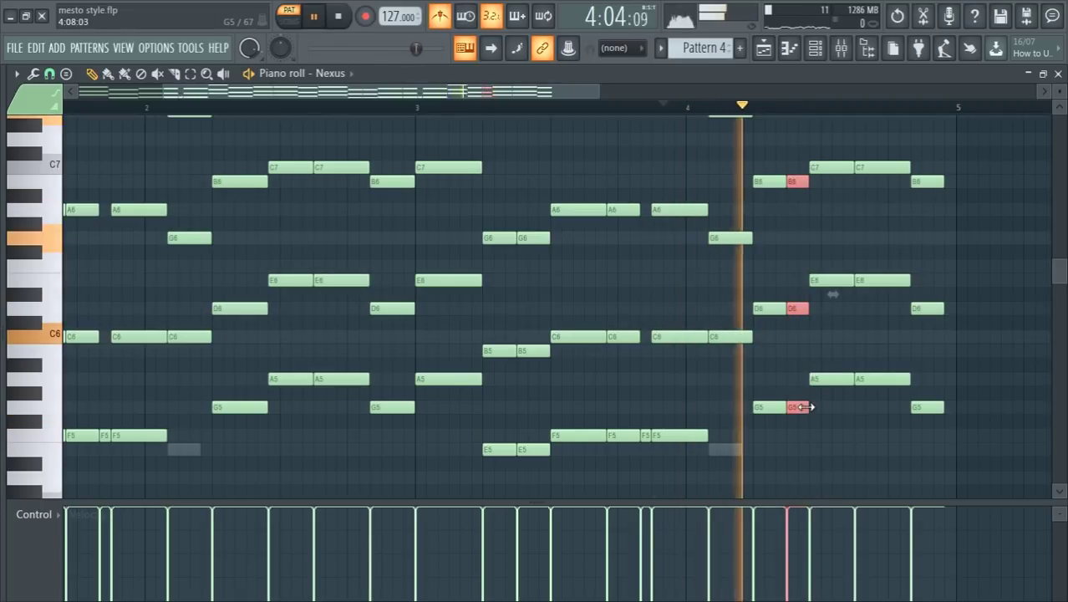
Extend the final G5–D6–B6 chord to the end of bar 4 and play the full chord part.
scroll(784, 436, down, 2)
drag(773, 163, 780, 401)
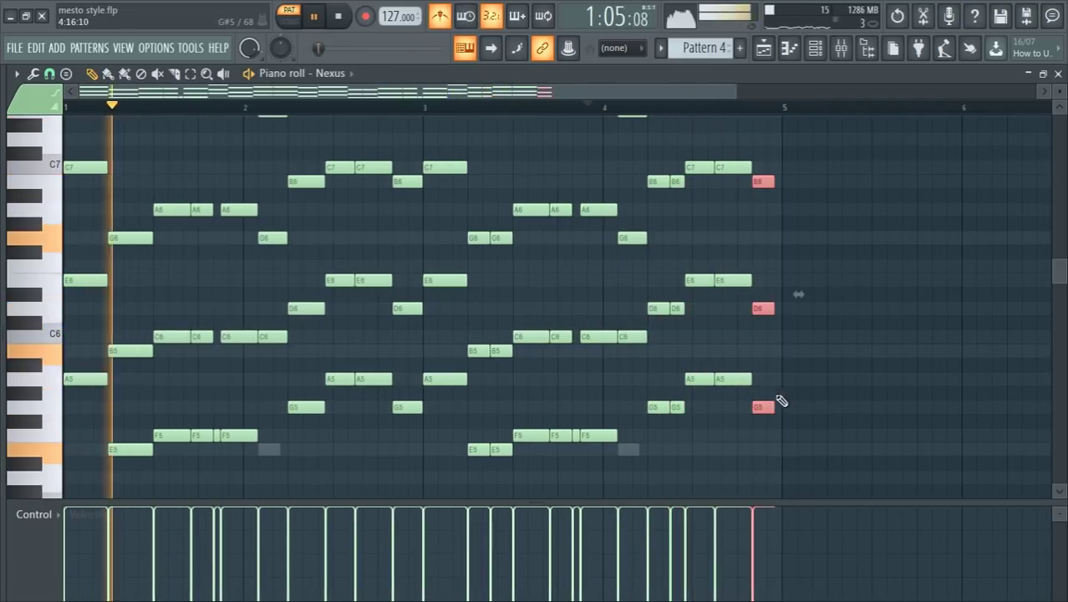
scroll(786, 415, up, 3)
scroll(790, 418, down, 1)
scroll(789, 417, down, 2)
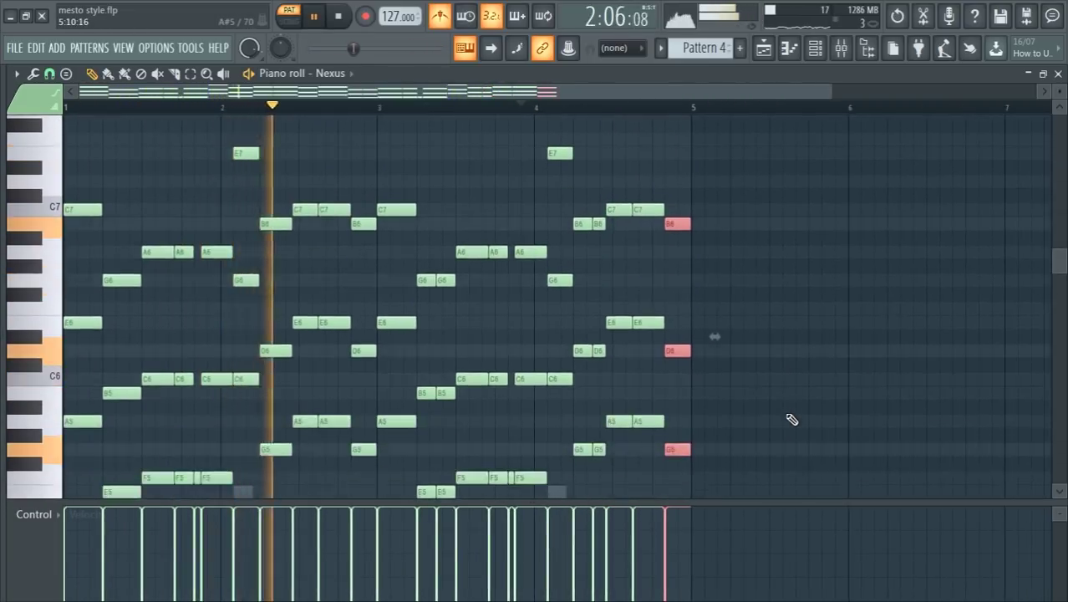
key(ctrl+a)
ctrl+click(635, 114)
scroll(638, 130, down, 3)
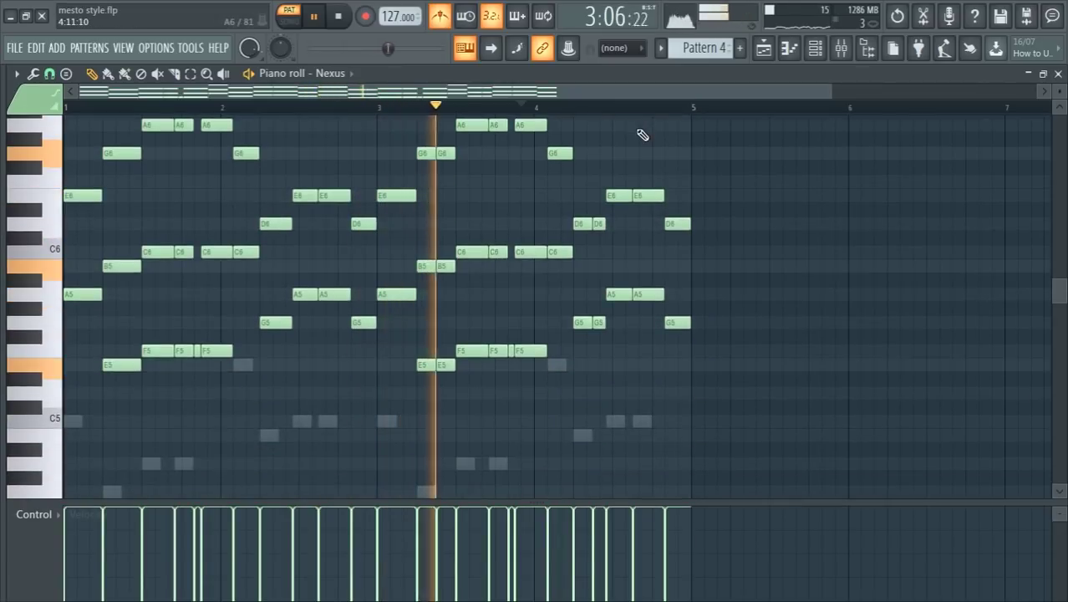
Open the Plucks melody in the piano roll and transpose all its notes up two octaves.
click(1058, 73)
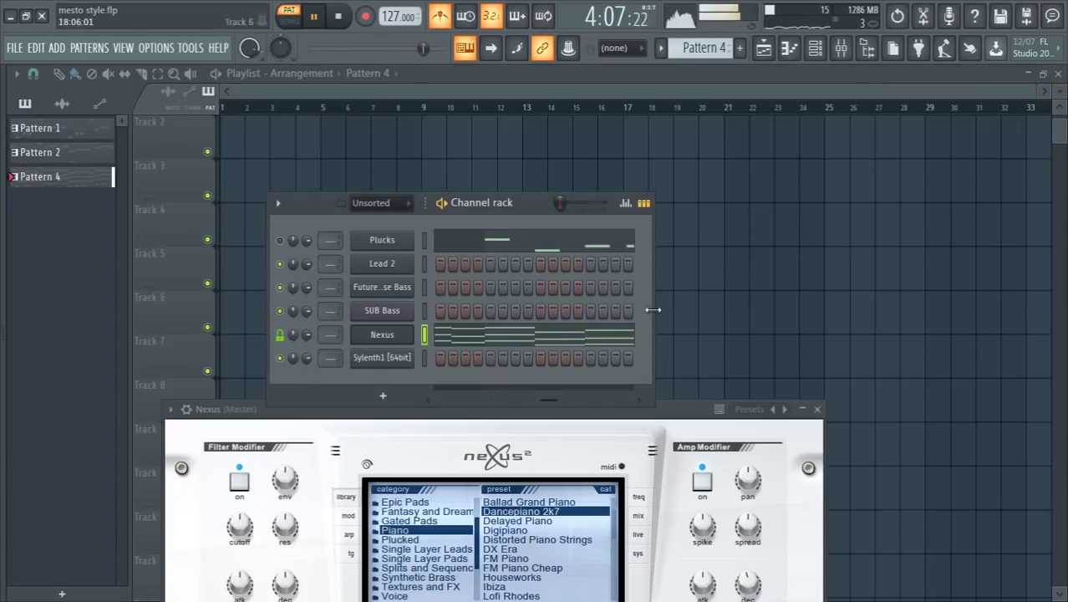
click(518, 251)
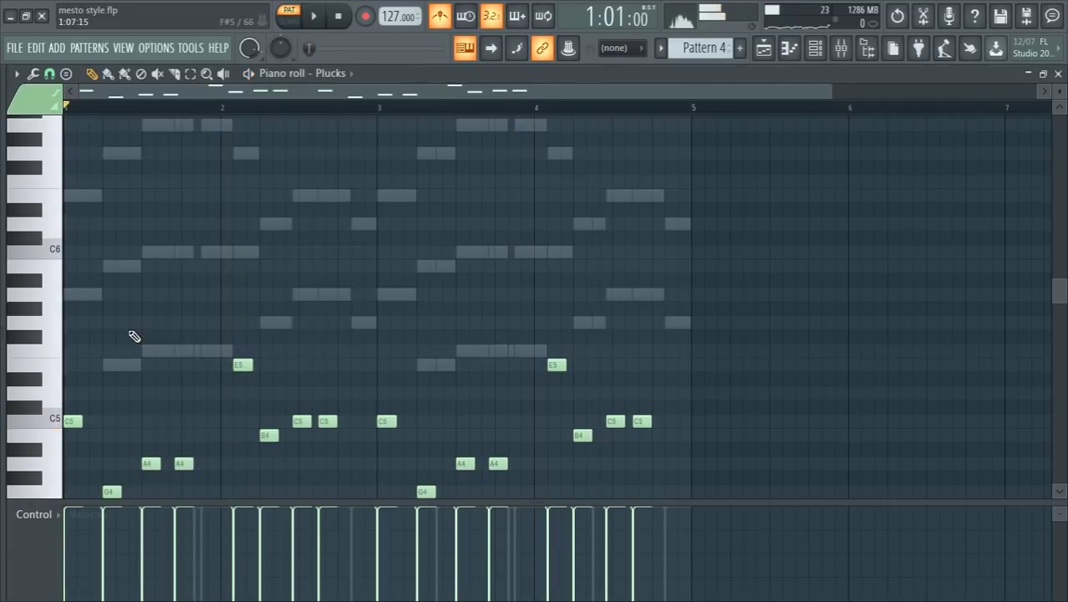
key(ctrl+a)
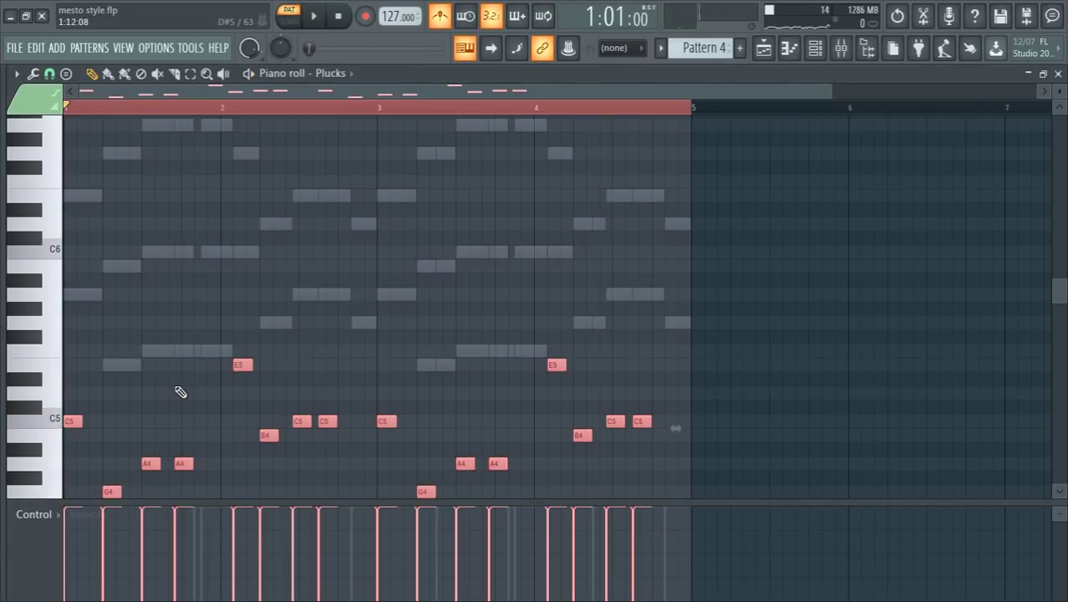
key(ctrl+Up)
scroll(75, 445, up, 3)
key(ctrl+Up)
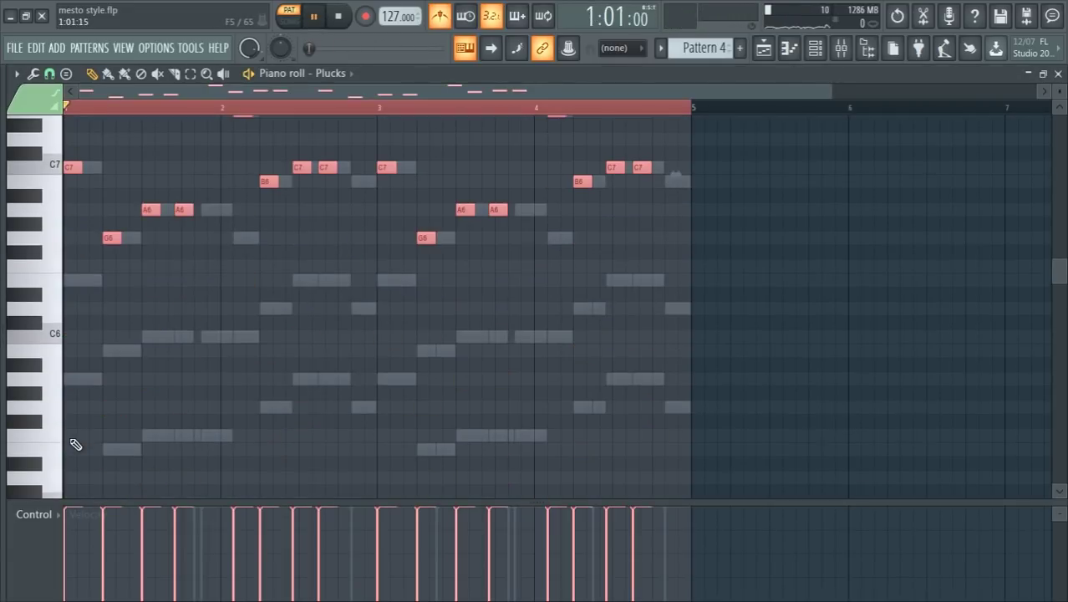
Add the missing Plucks melody notes: A6 ending bars 1 and 3, and B6 ending bars 2 and 4.
key(space)
scroll(80, 391, up, 3)
scroll(154, 359, up, 4)
click(256, 337)
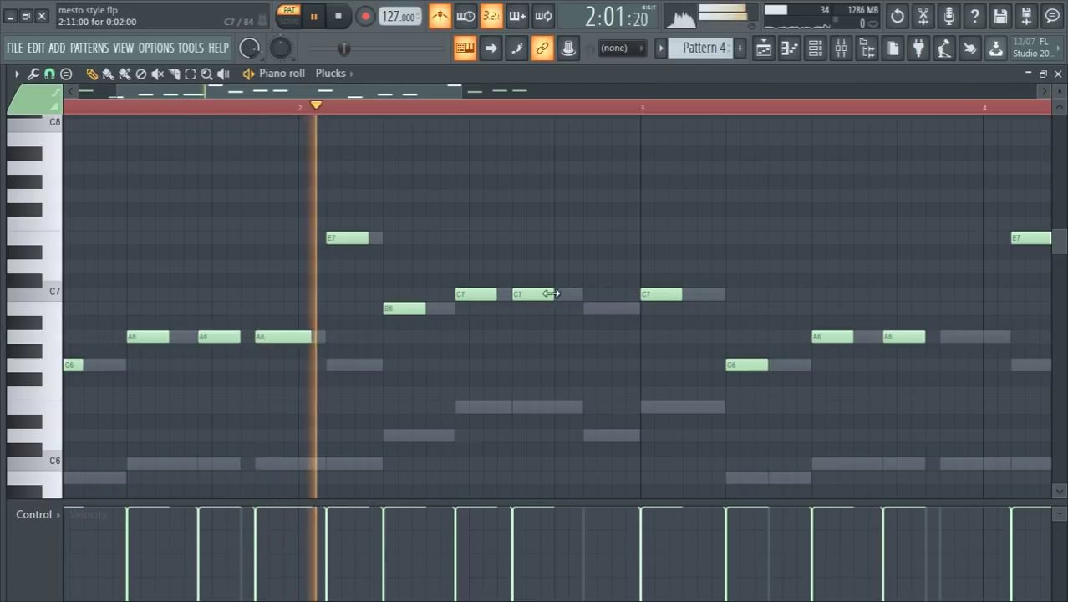
scroll(468, 364, down, 3)
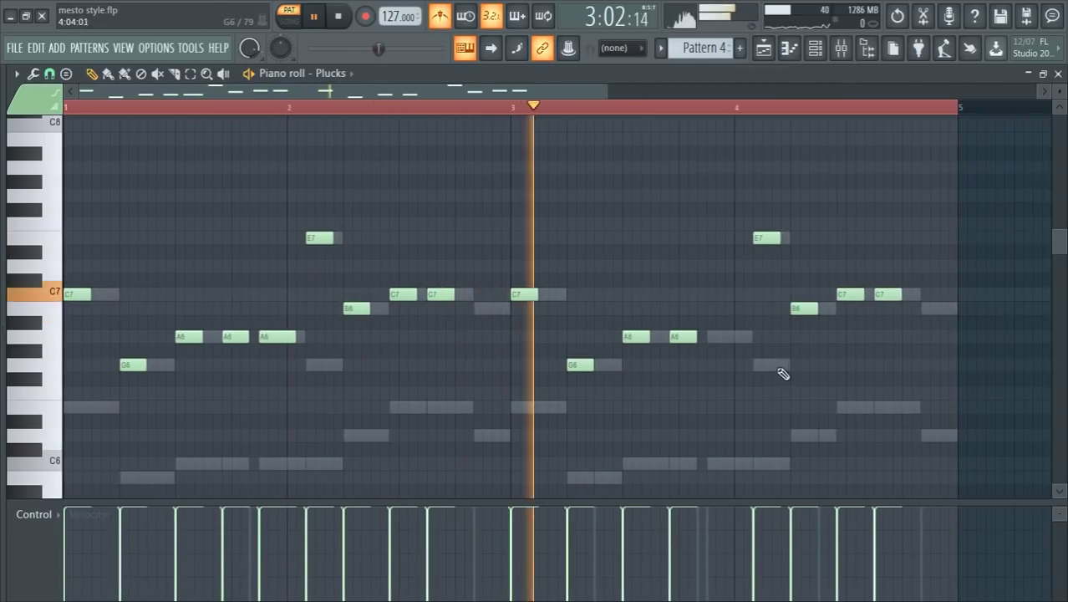
scroll(648, 348, up, 3)
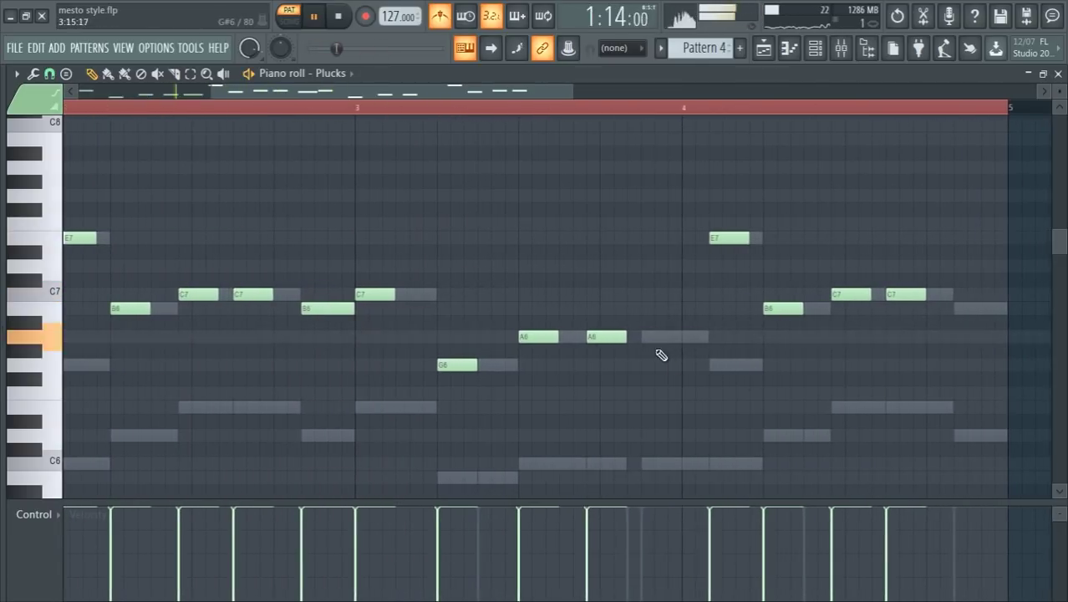
scroll(650, 395, down, 3)
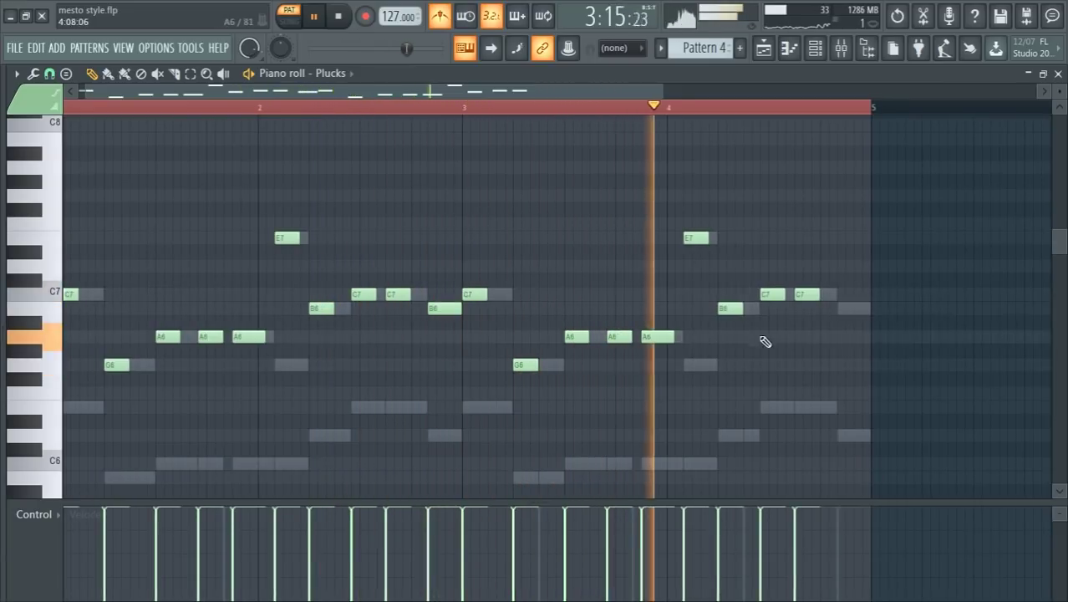
click(846, 309)
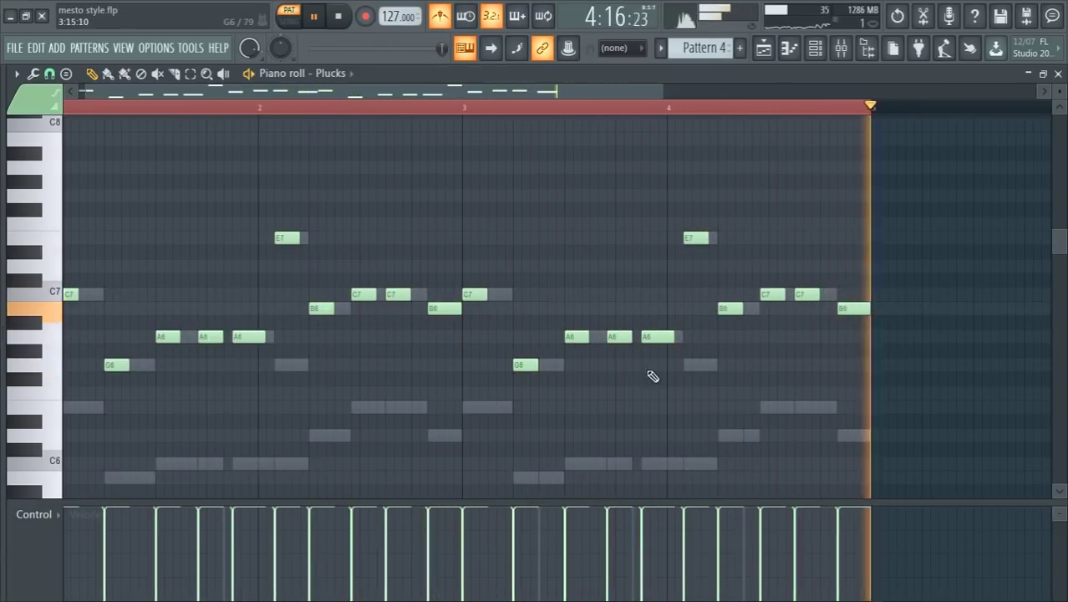
Move the Plucks melody out of Pattern 4 into the new Pattern 5, lower it one octave and play it.
key(ctrl+a)
key(space)
key(Delete)
scroll(700, 47, down, 1)
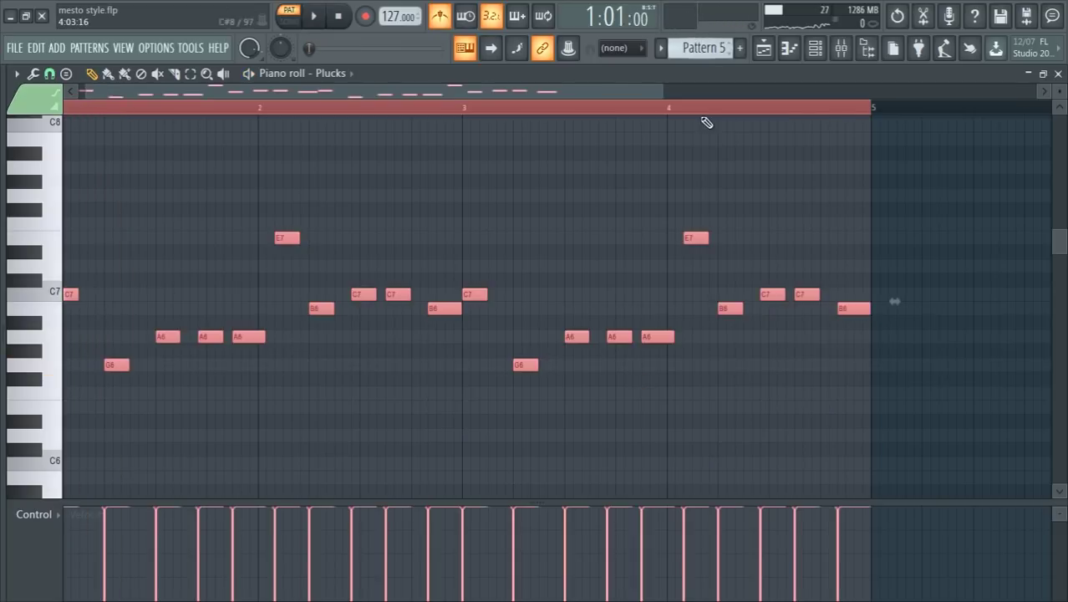
key(ctrl+Down)
key(space)
key(ctrl+d)
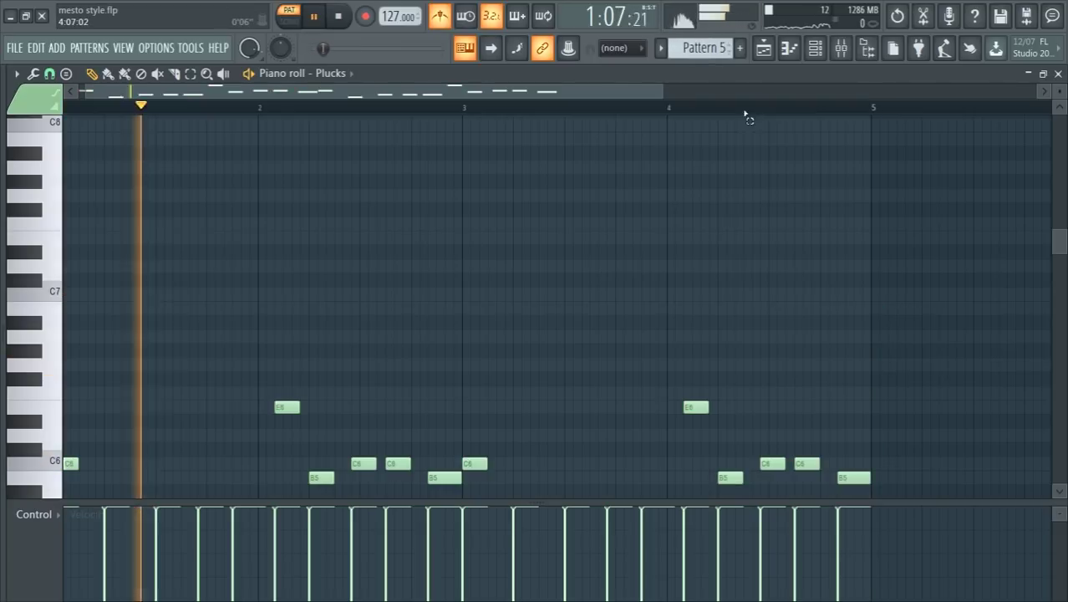
Paste the Plucks melody into the Lead 2 channel of Pattern 5 and open its piano roll.
click(794, 49)
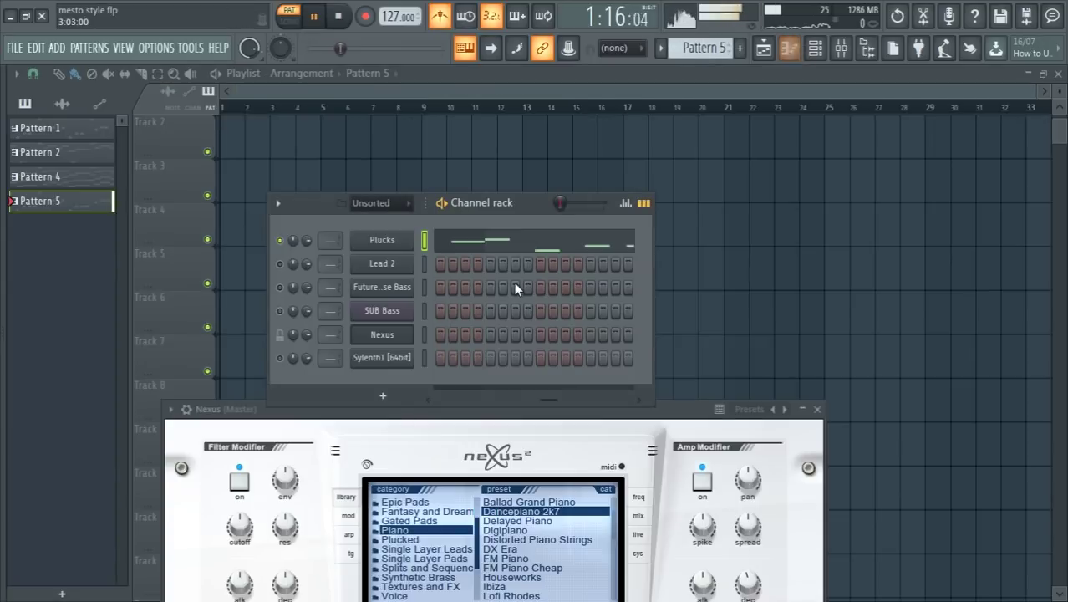
click(423, 264)
key(ctrl+v)
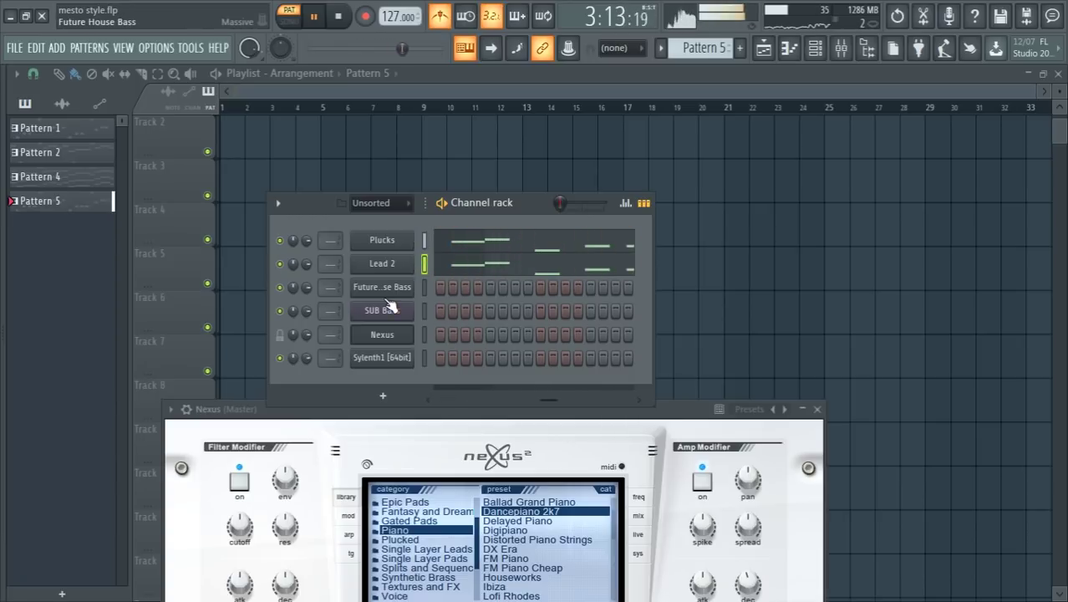
click(480, 267)
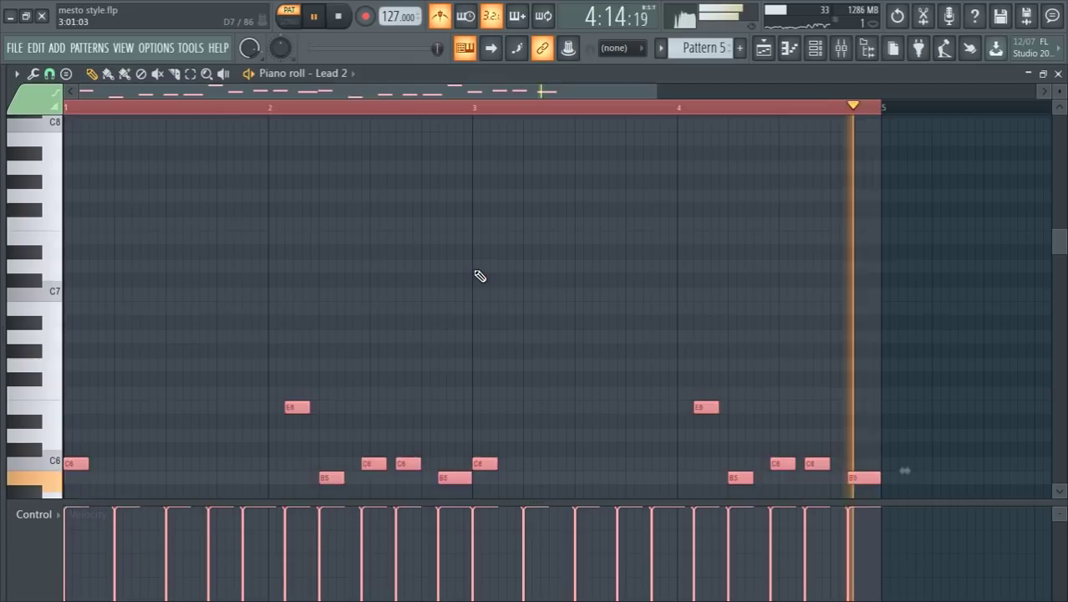
Transpose the whole Lead 2 melody in Pattern 5 down in octaves and return to the playlist.
key(ctrl+d)
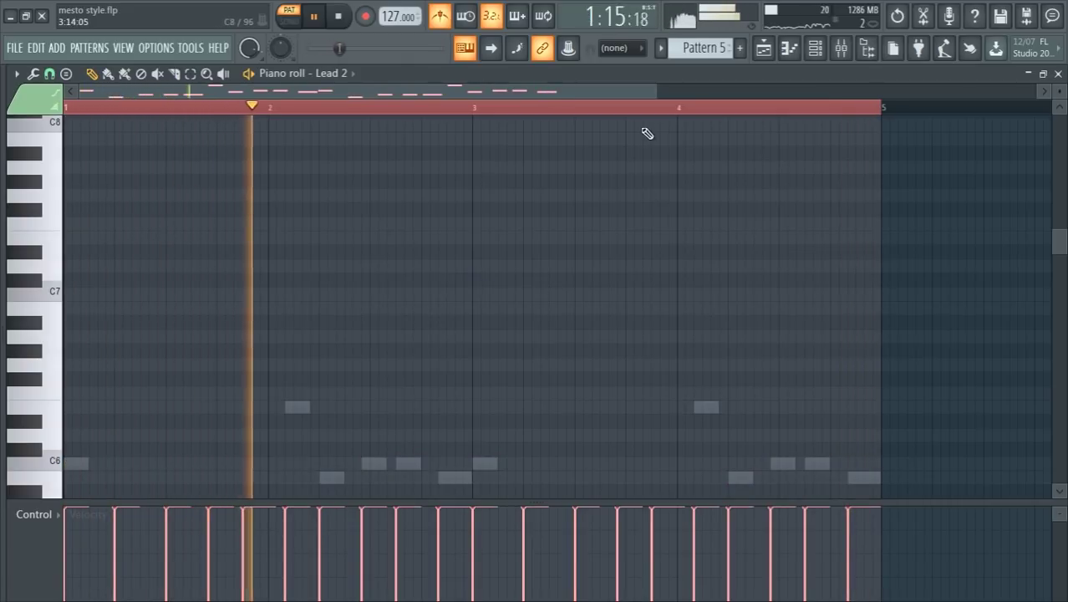
key(ctrl+d)
key(ctrl+d)
click(763, 48)
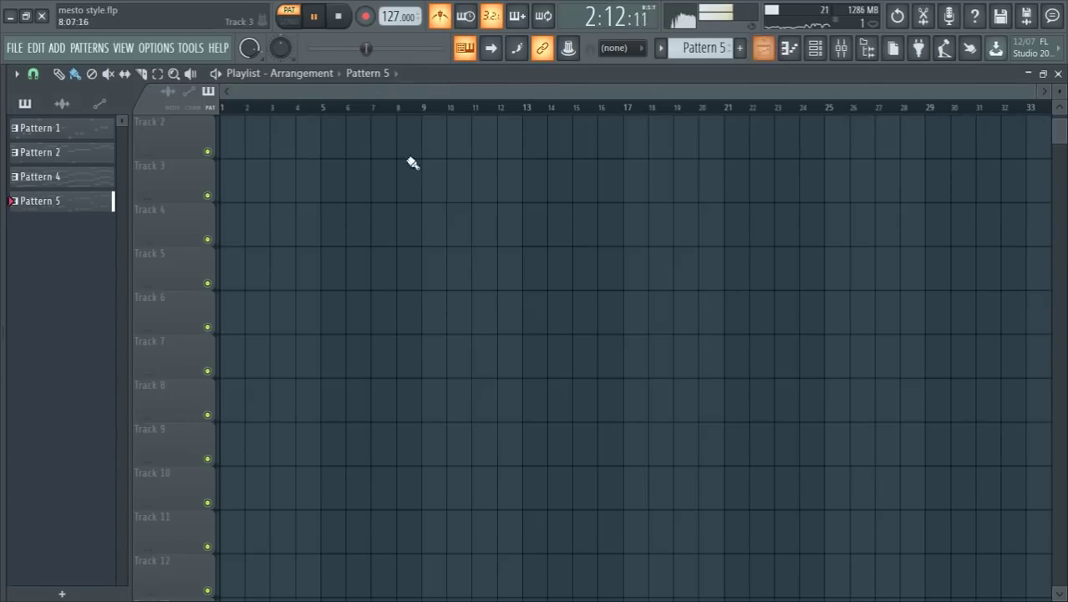
Play Pattern 4 and Pattern 2 from the channel rack and copy the Future House Bass notes from Pattern 2 into Pattern 4.
click(792, 52)
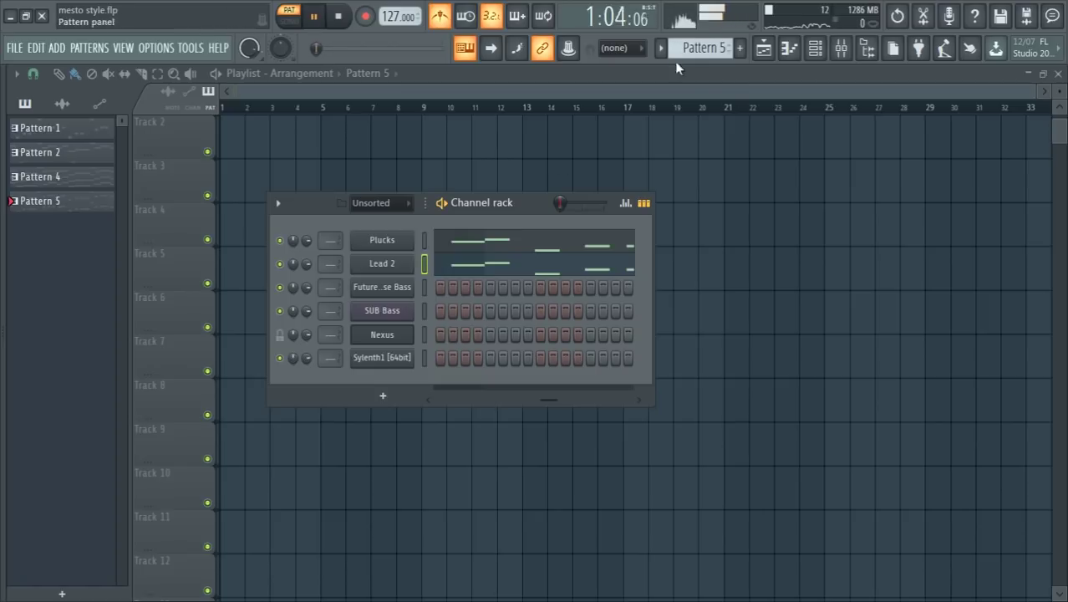
scroll(674, 56, up, 1)
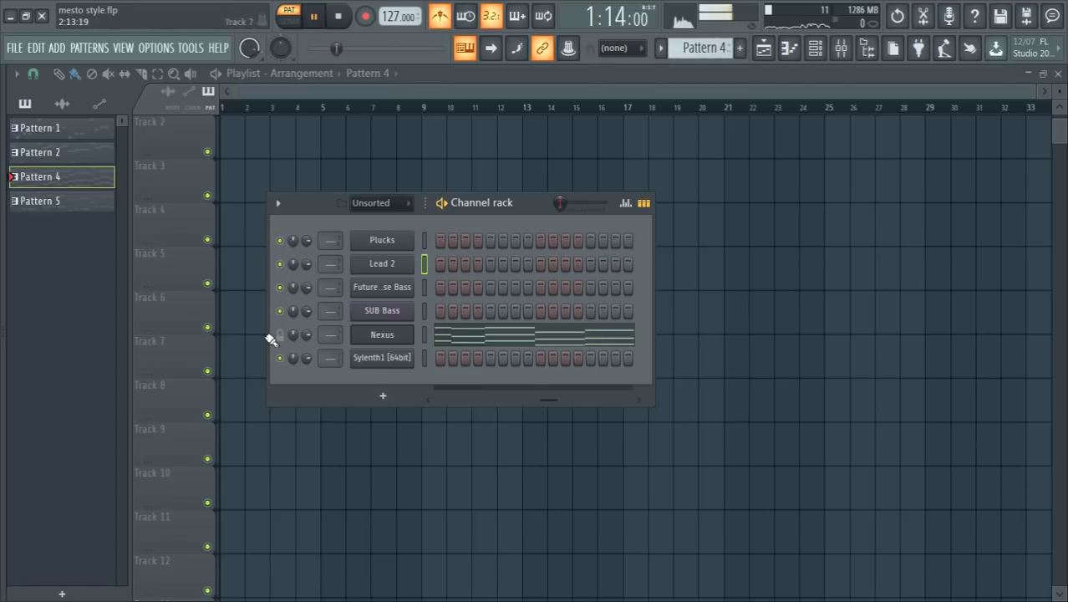
key(space)
scroll(684, 52, up, 2)
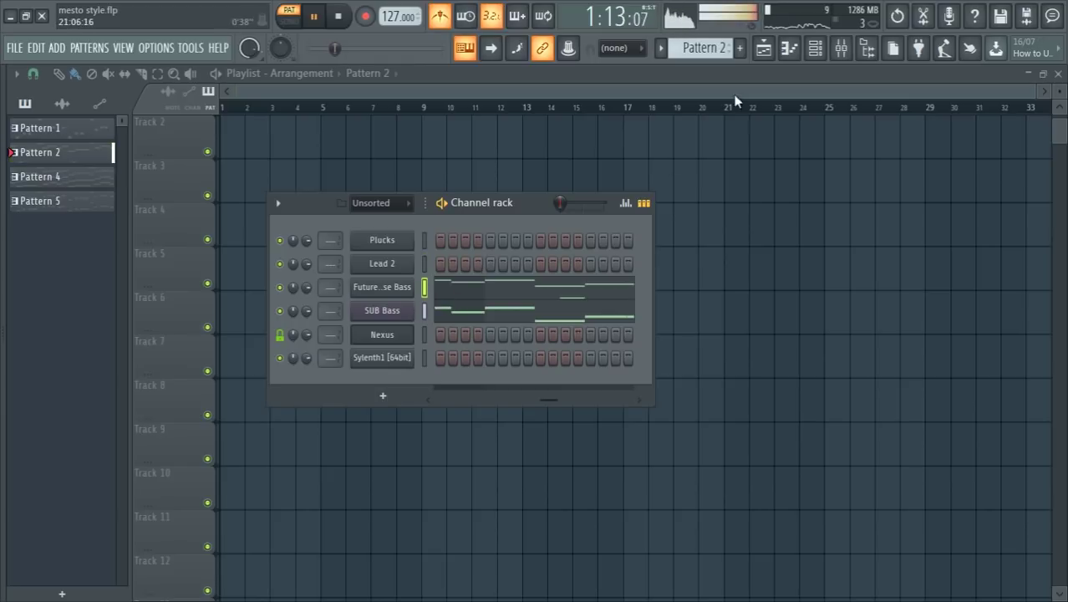
scroll(699, 52, down, 2)
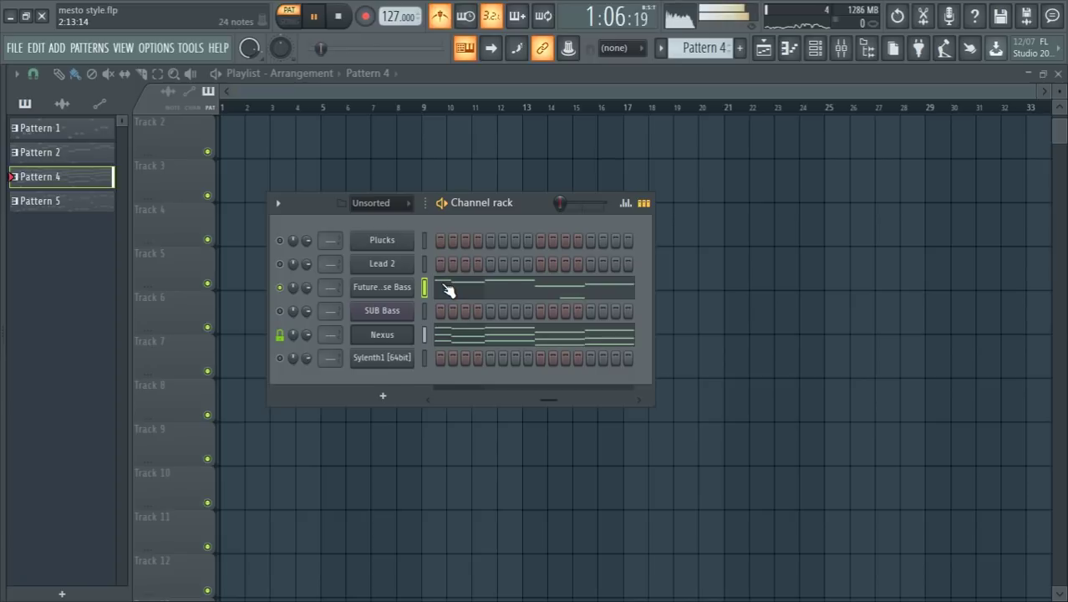
Delete all the Future House Bass notes from Pattern 4, stop playback and return to Pattern 2 in the playlist.
click(449, 289)
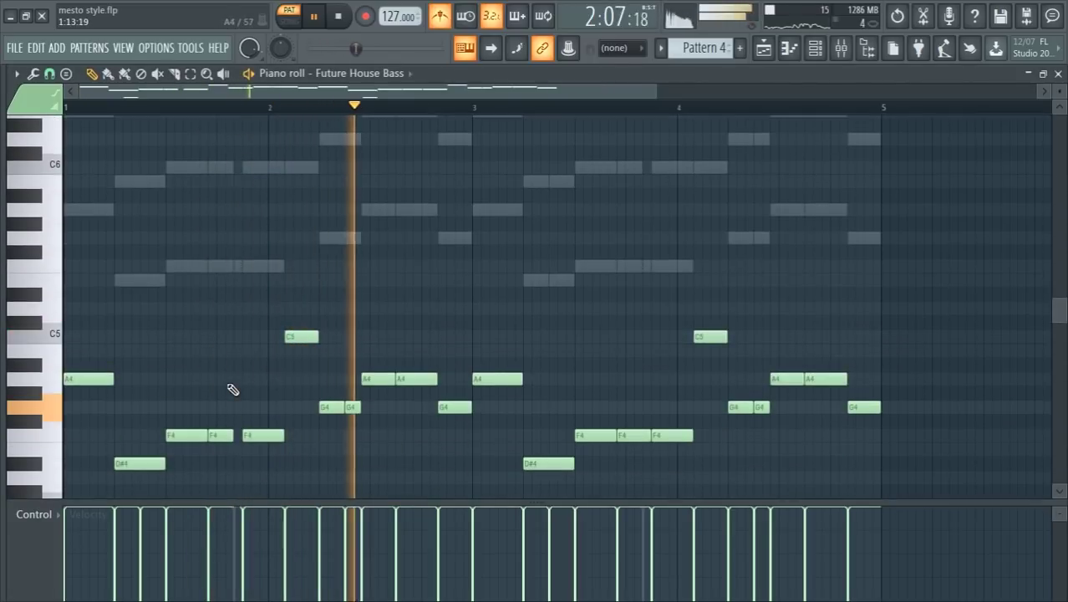
scroll(232, 390, down, 1)
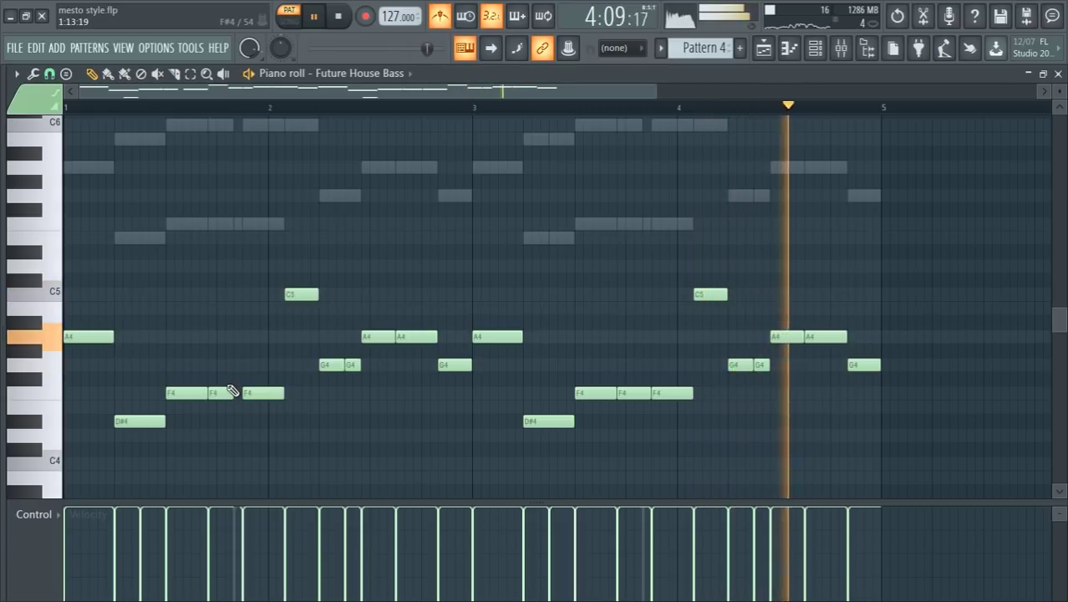
key(ctrl+a)
key(Delete)
key(space)
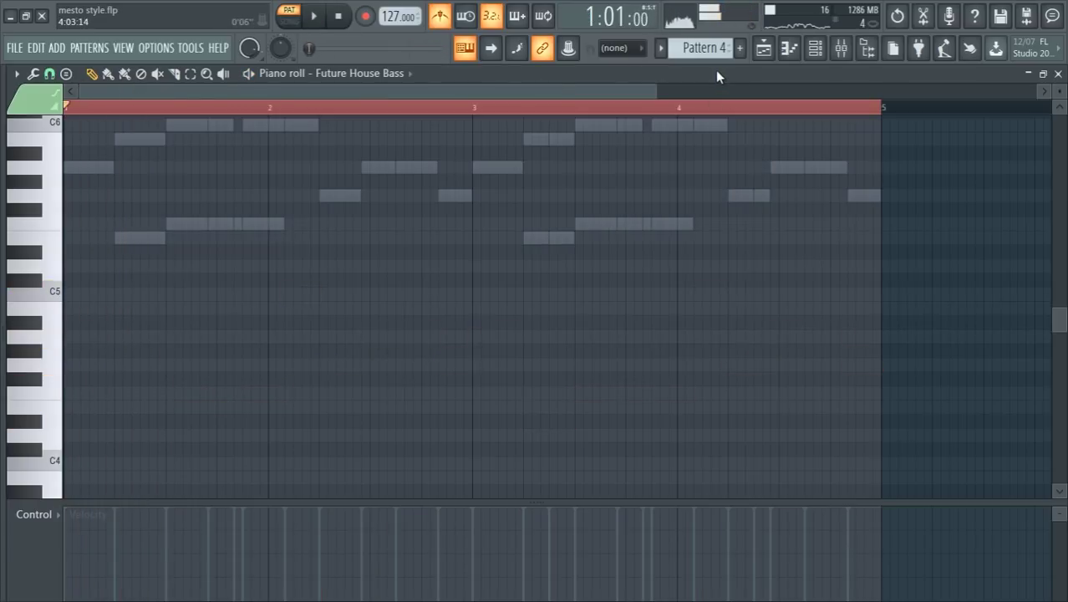
click(1058, 74)
scroll(704, 48, up, 1)
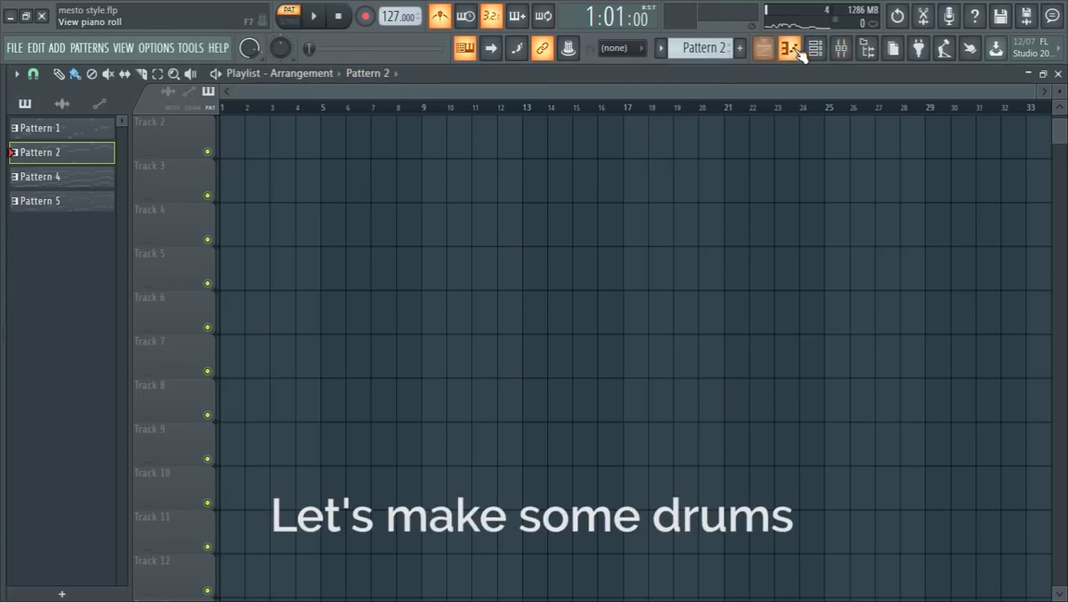
Show the Audio group in the channel rack to review the available drum samples.
click(816, 50)
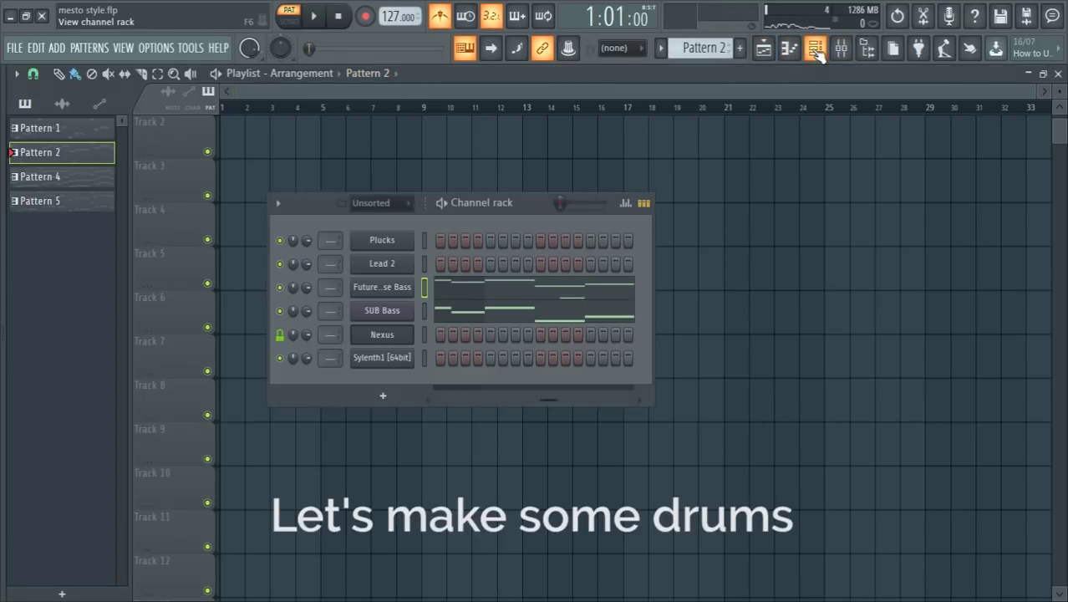
click(382, 211)
click(384, 237)
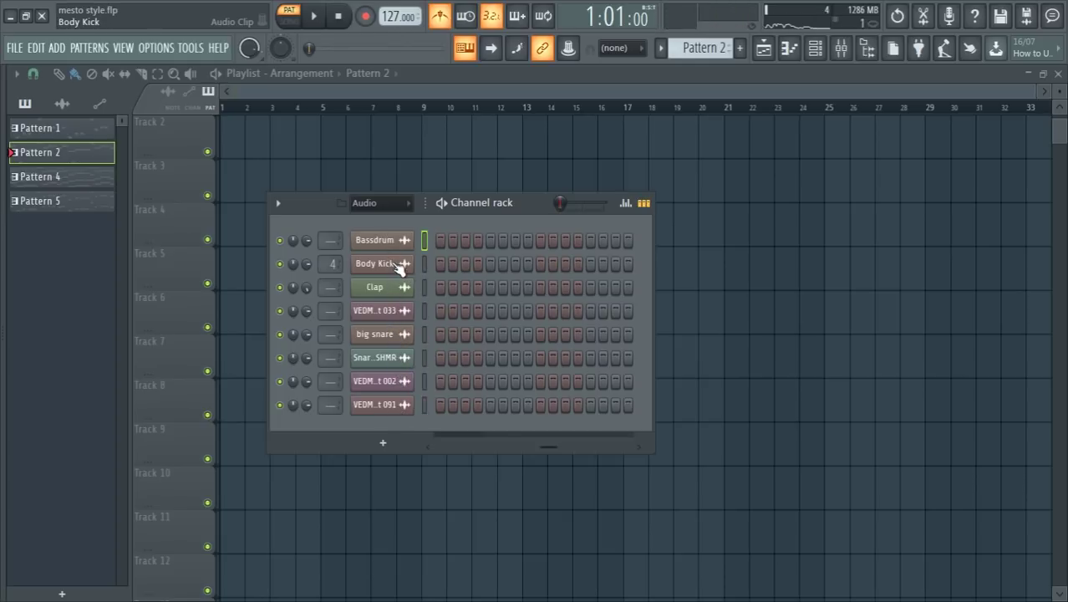
click(266, 143)
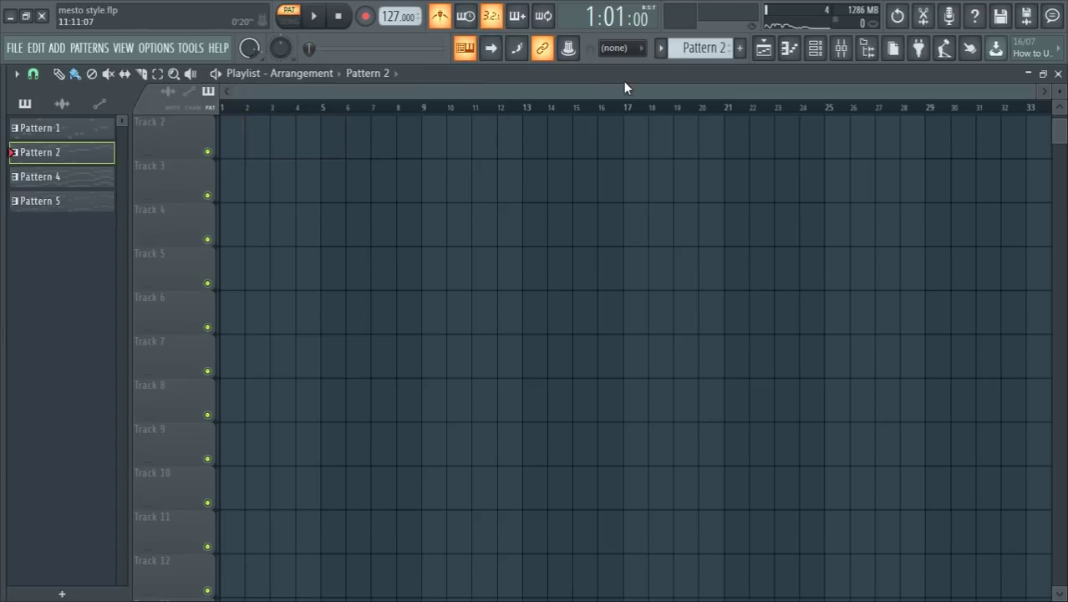
Set the playlist snap to Beat and fill Track 2 with Bassdrum clips on every beat of bars 1 to 8.
click(384, 73)
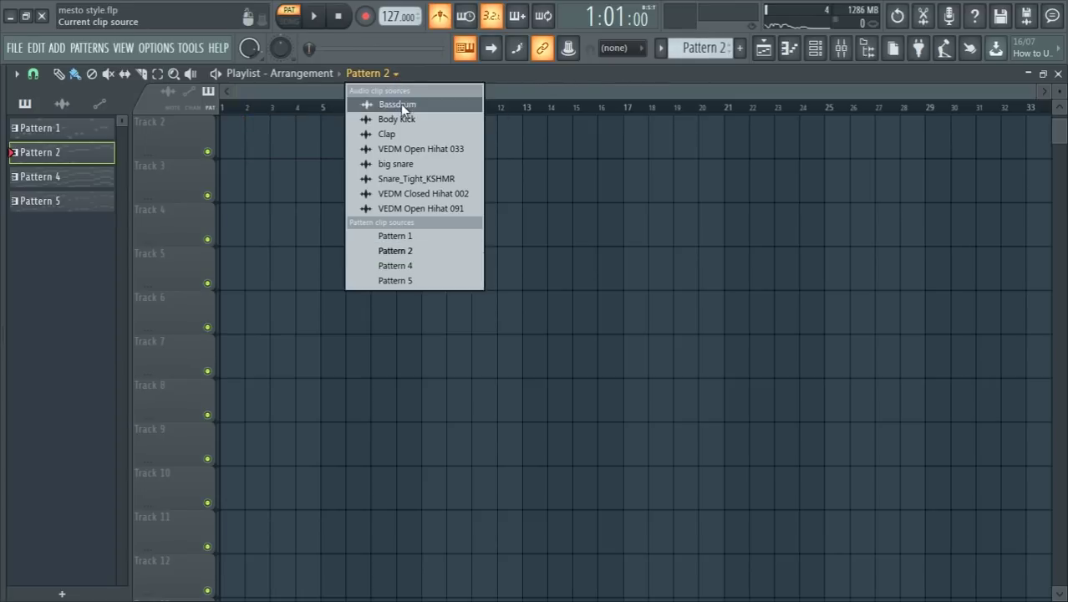
click(398, 104)
click(33, 74)
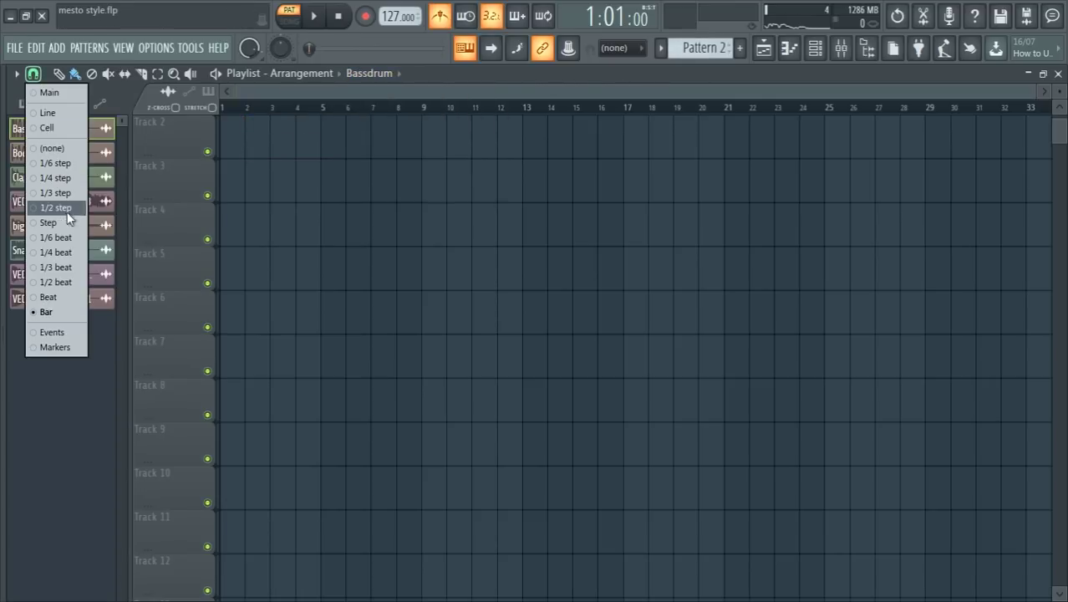
click(72, 297)
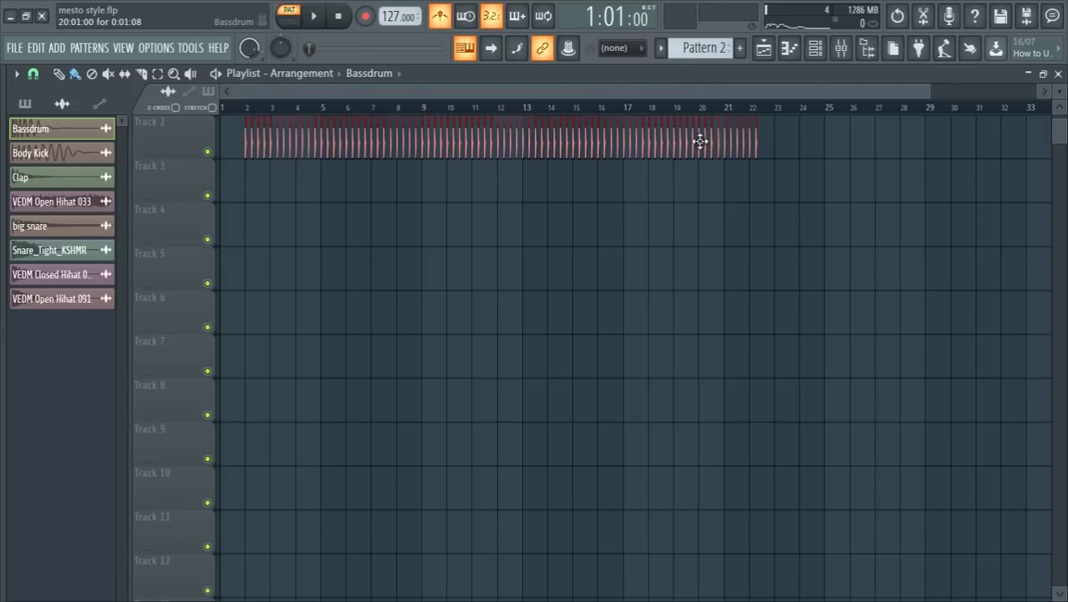
scroll(697, 140, up, 3)
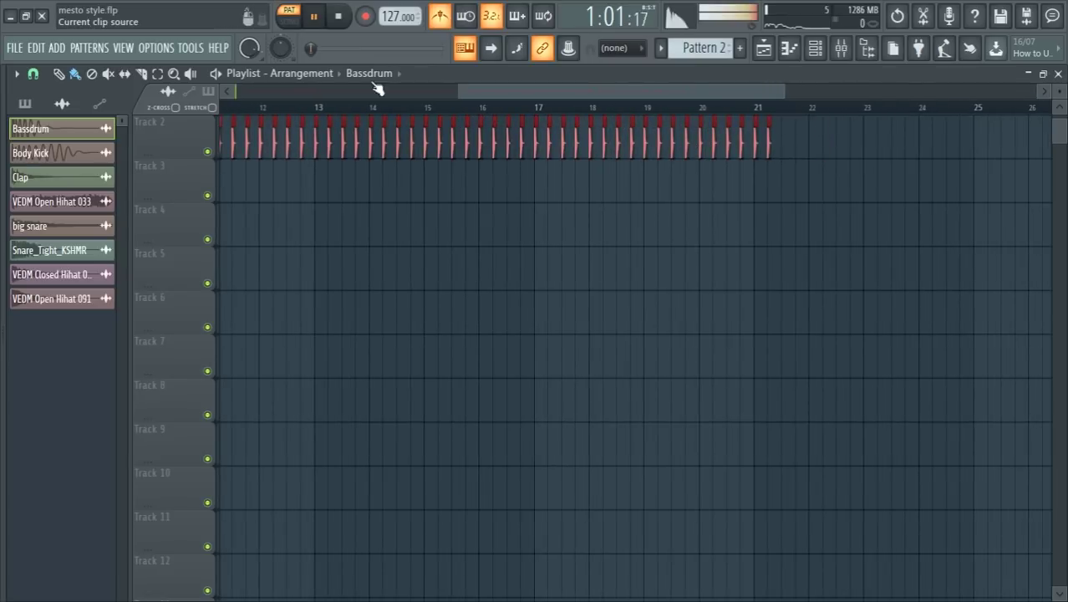
drag(818, 157, 549, 163)
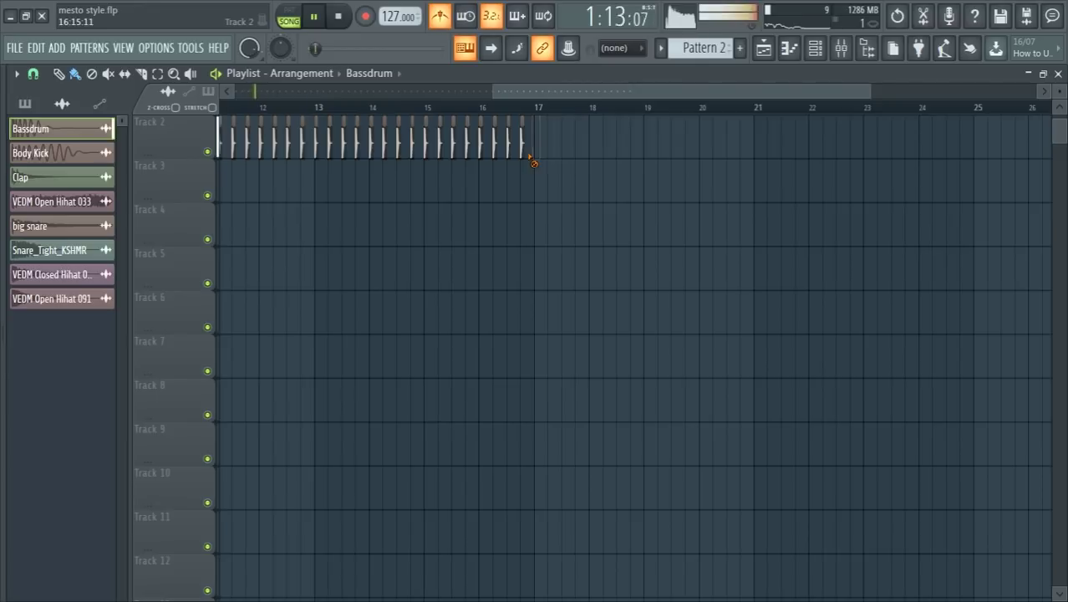
drag(545, 92, 260, 102)
scroll(257, 205, down, 3)
key(space)
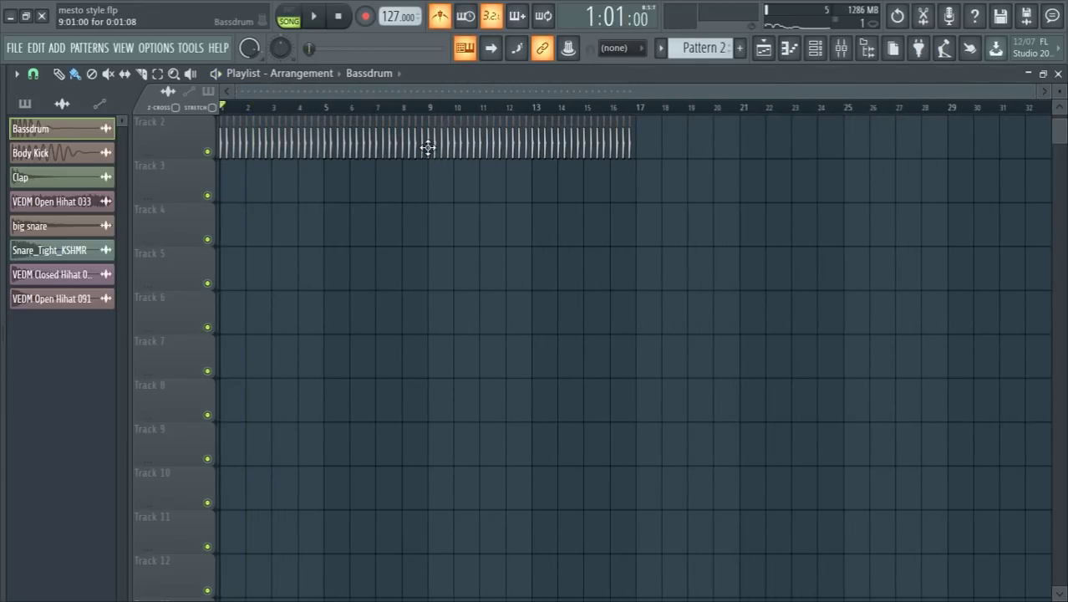
drag(427, 147, 686, 156)
Fill Track 3 with Body Kick clips on every beat of bars 1 to 8.
click(393, 75)
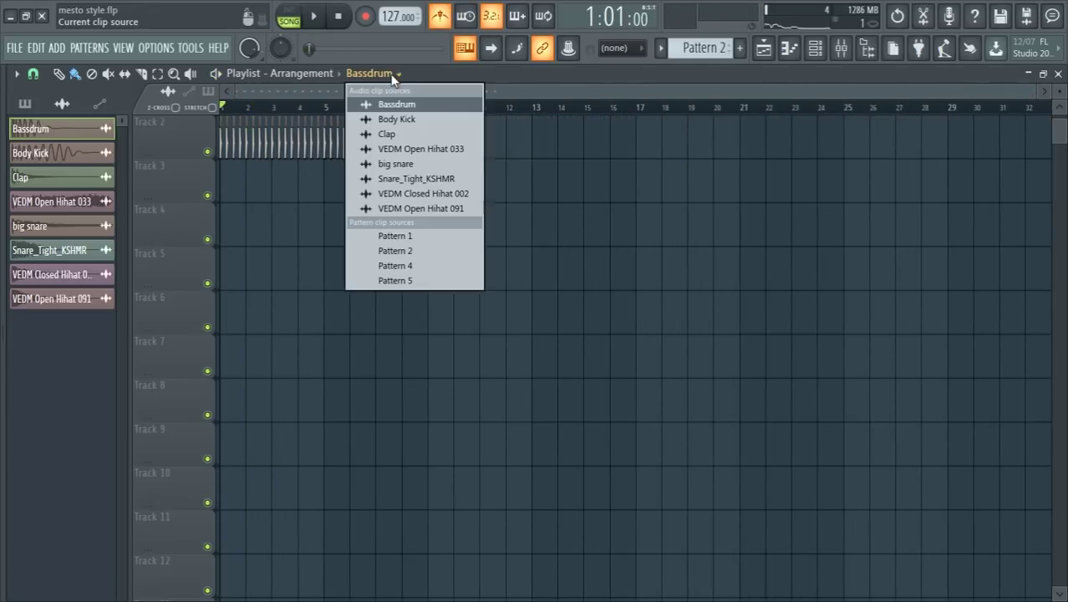
click(413, 120)
scroll(384, 200, up, 3)
drag(277, 182, 390, 201)
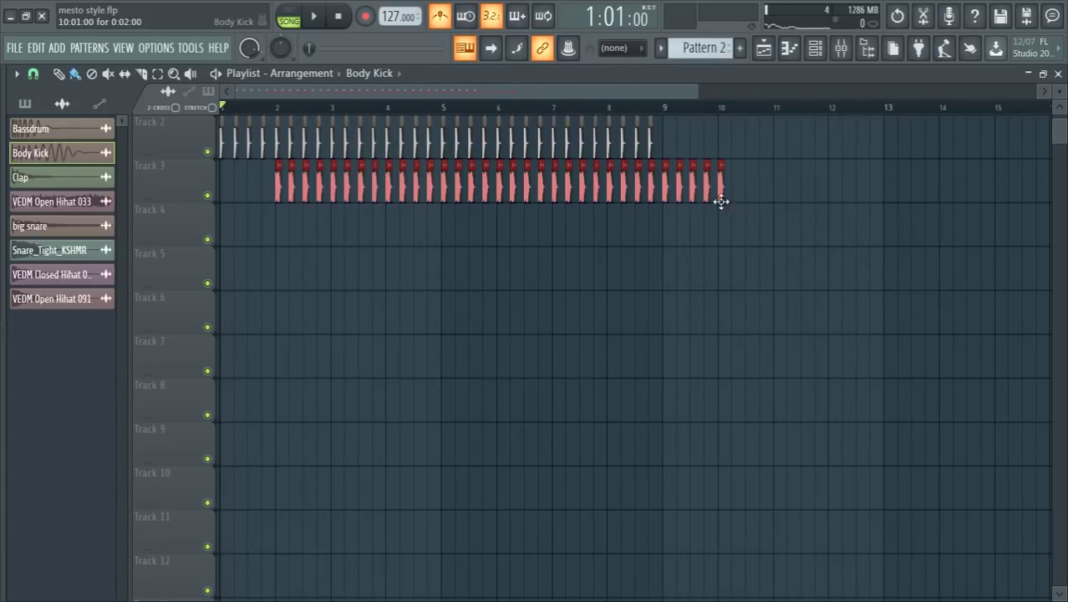
key(space)
right_click(666, 188)
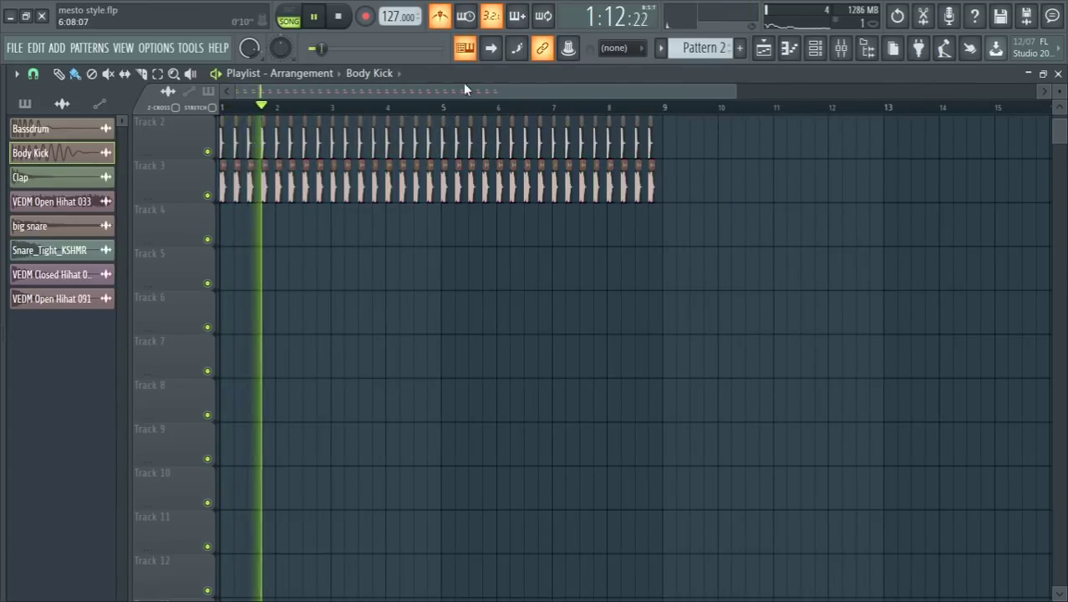
Place Clap clips on beats 2 and 4 of bars 1 to 8 on Track 4 and play the drums.
click(364, 75)
click(400, 134)
scroll(251, 236, up, 3)
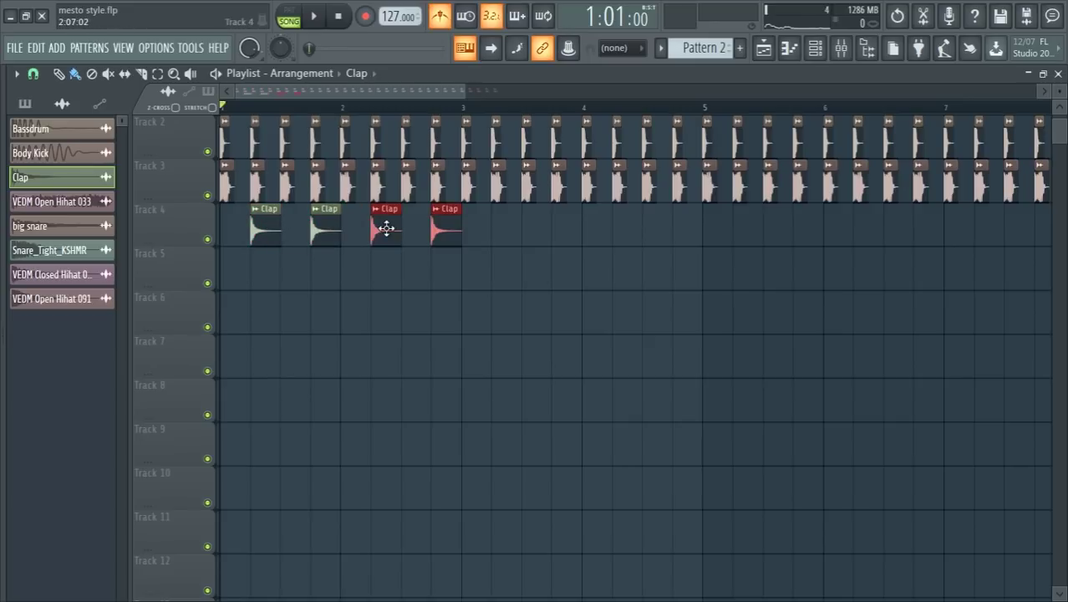
drag(525, 230, 495, 230)
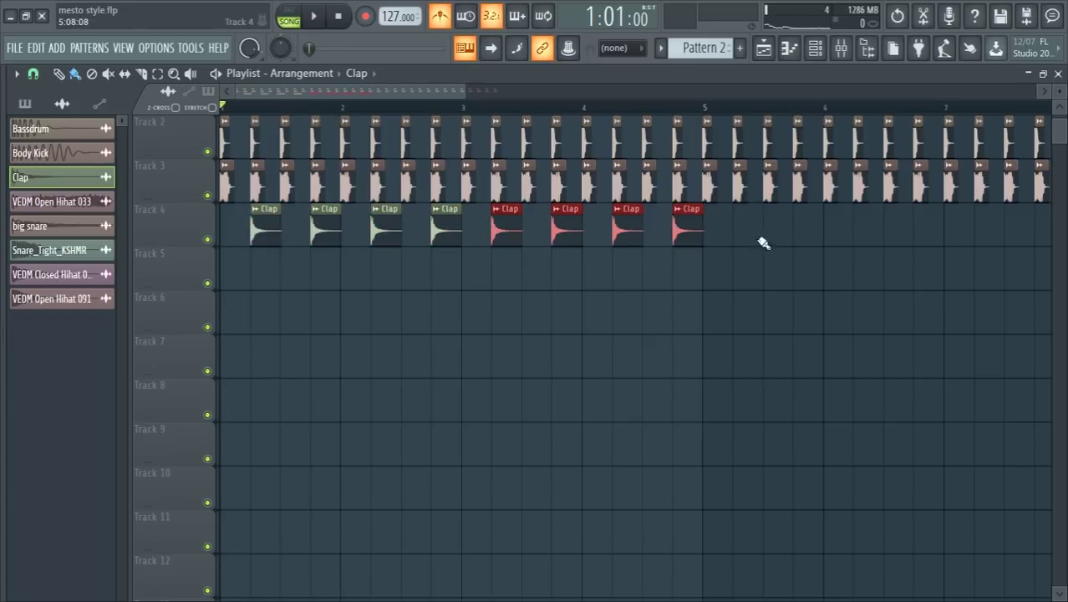
drag(810, 244, 274, 205)
key(ctrl+b)
key(space)
scroll(710, 244, down, 2)
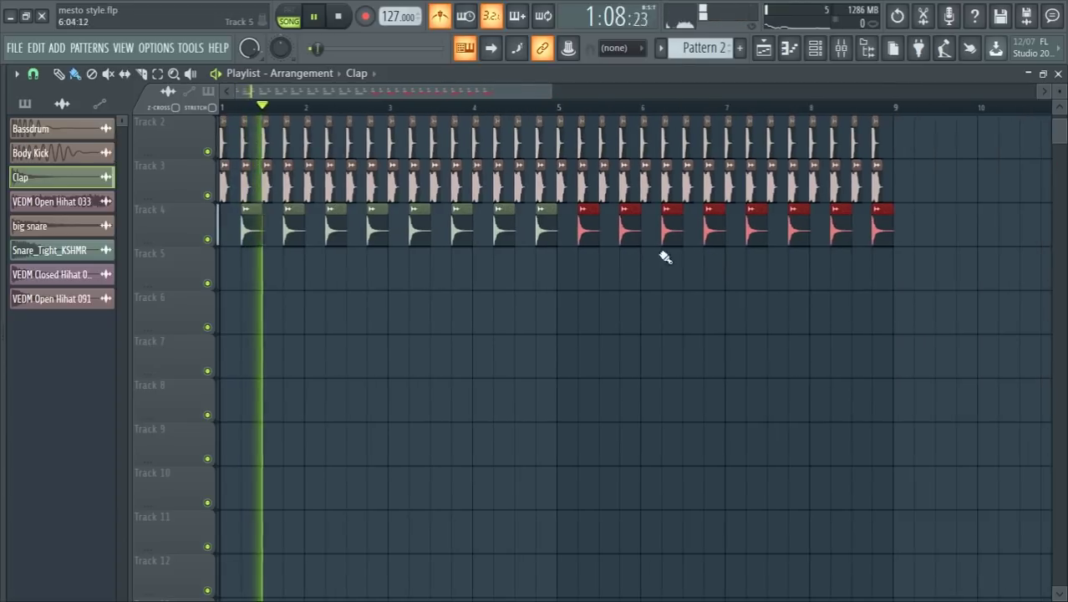
Choose Snare_Tight_KSHMR as the clip source and clear the Bassdrum, Body Kick and Clap clips from beats 2 to 4 of bar 4.
click(360, 74)
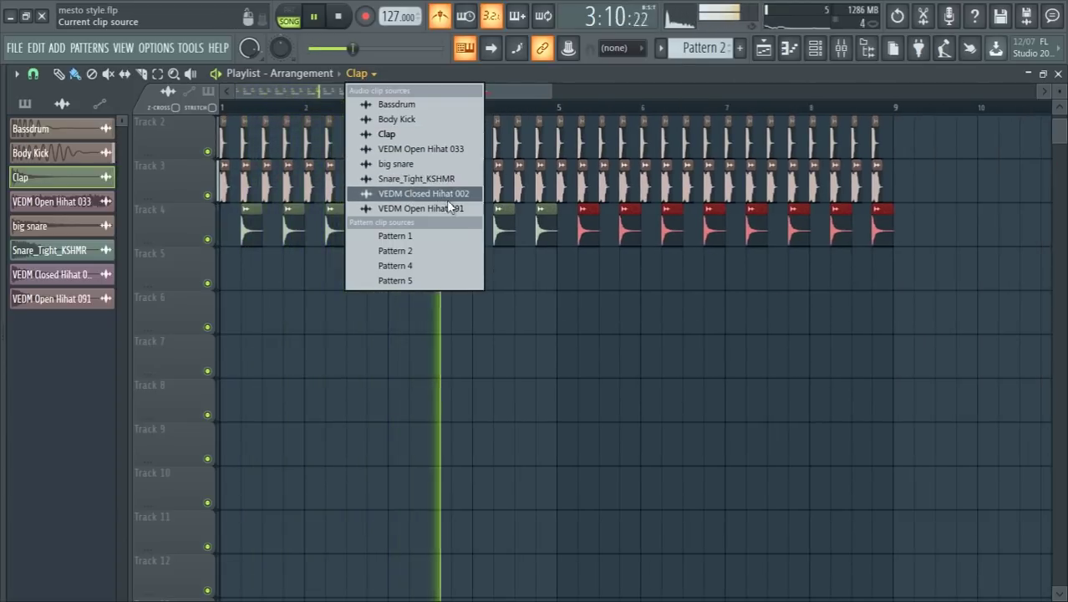
click(458, 180)
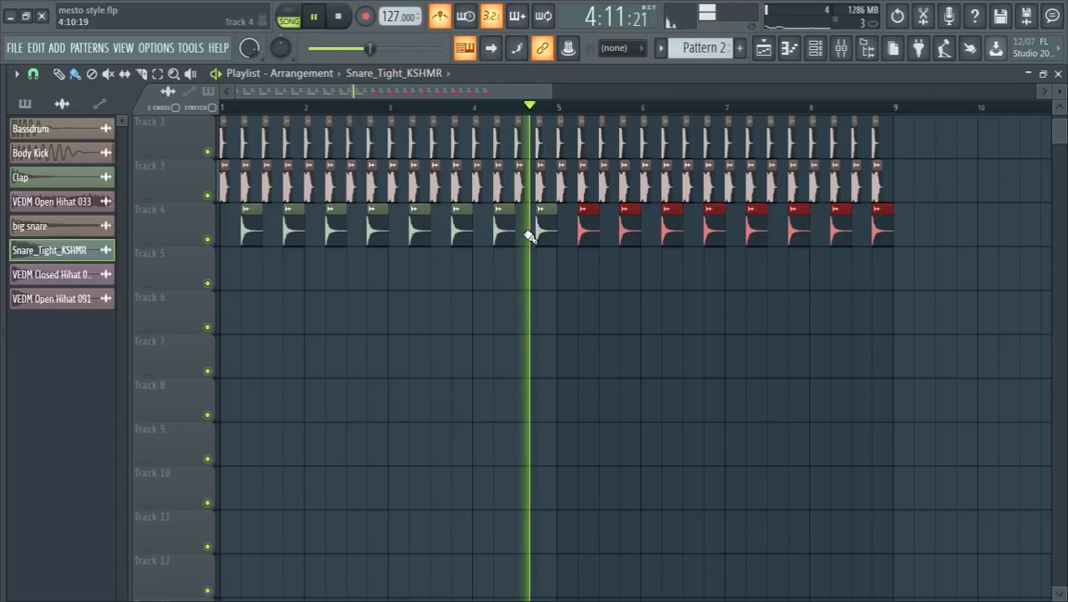
key(space)
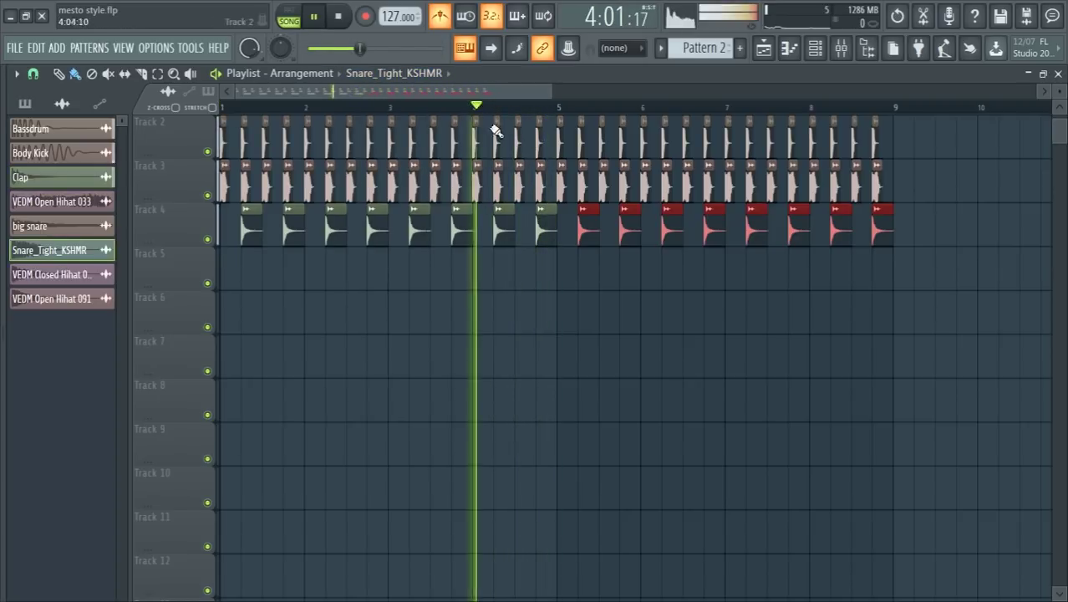
key(space)
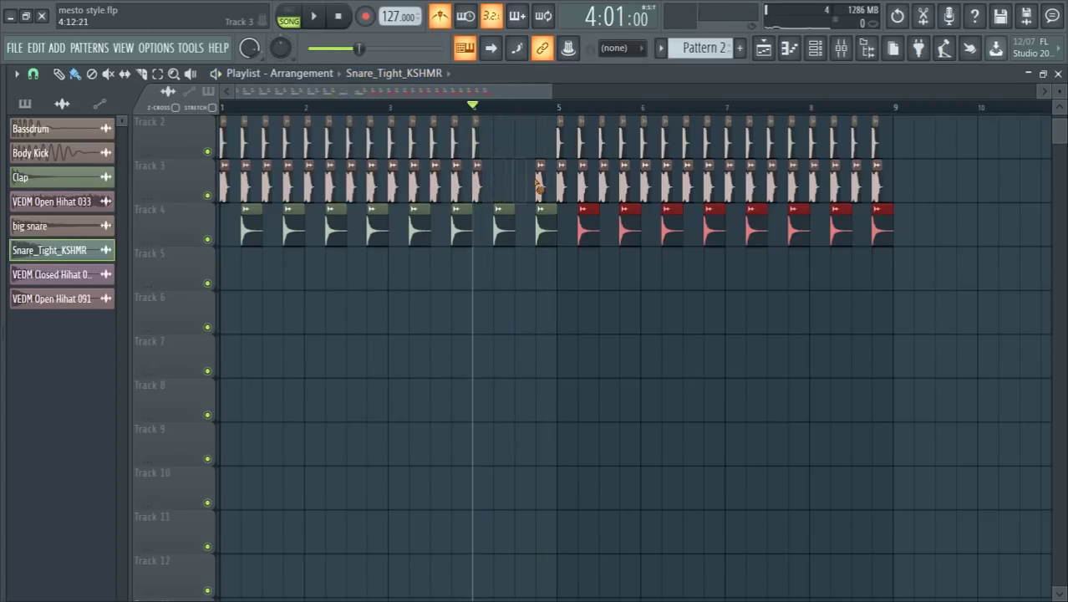
Place a Snare_Tight_KSHMR clip at the start of bar 4 on Track 5, soloing the track and snapping to 1/6 beat.
ctrl+scroll(489, 280, up, 5)
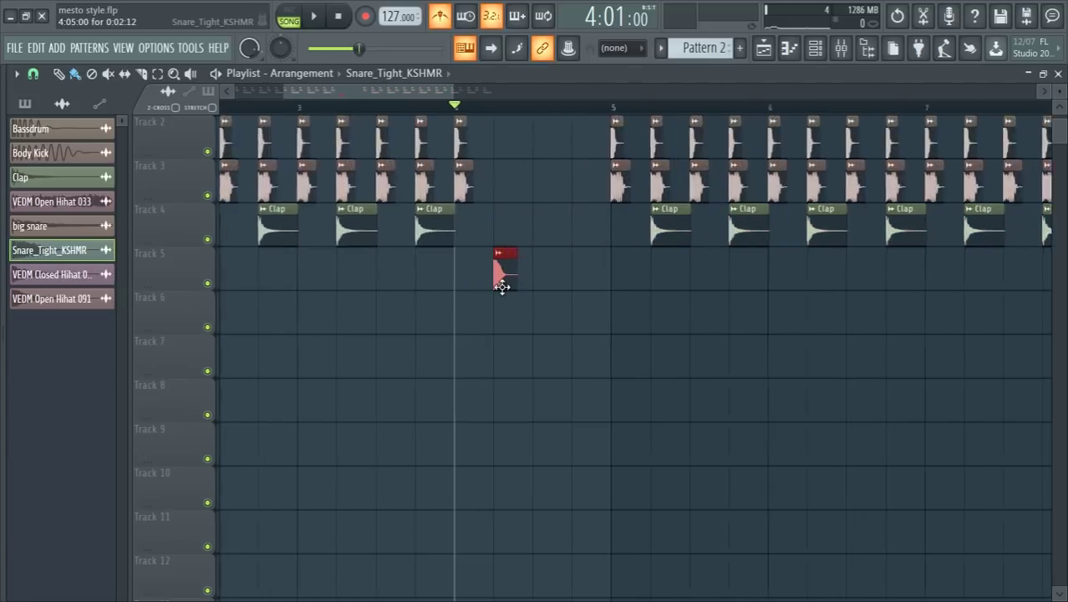
right_click(208, 283)
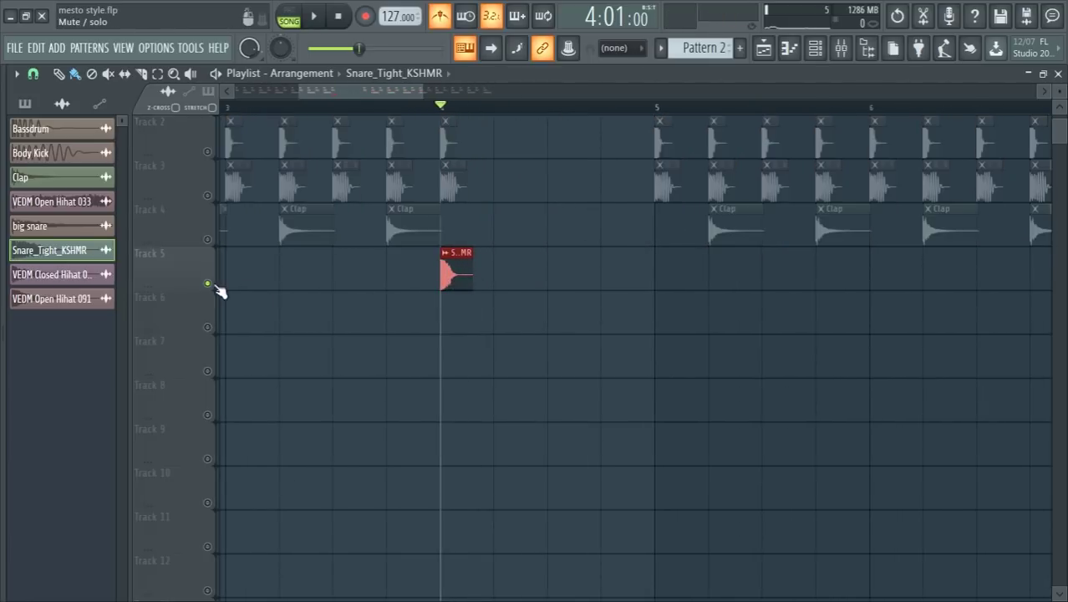
click(38, 73)
click(52, 237)
ctrl+scroll(476, 310, up, 1)
key(space)
ctrl+click(476, 310)
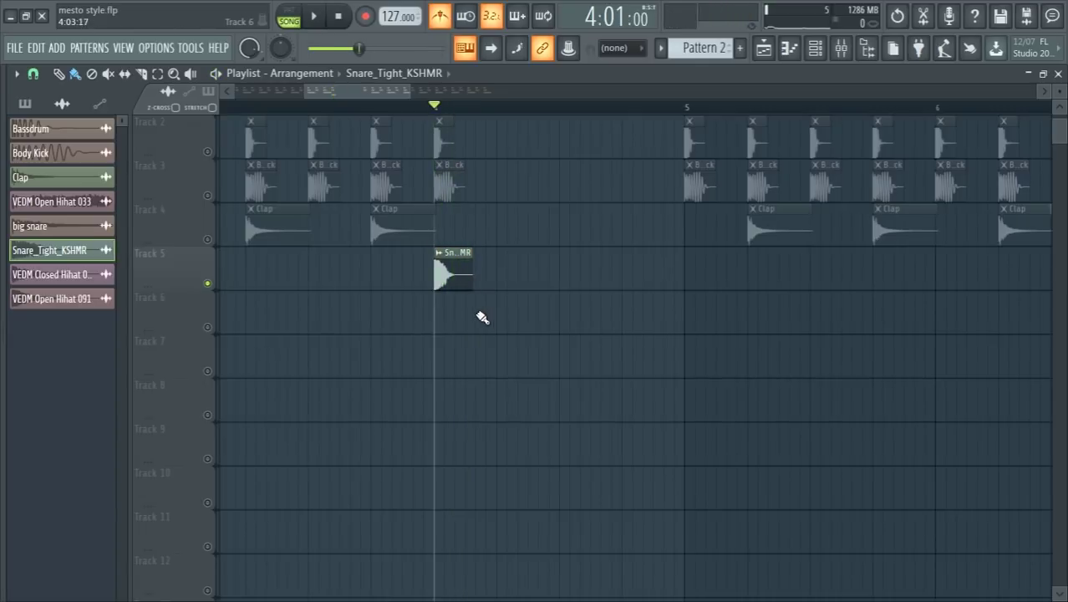
Add a second Snare_Tight_KSHMR clip on Track 5 a third of a beat into bar 4 and play it.
ctrl+scroll(479, 313, up, 4)
click(480, 312)
key(space)
key(space)
drag(493, 303, 452, 276)
key(space)
Add a third Snare_Tight_KSHMR clip on Track 5 half a beat into bar 4 and play the fill.
click(510, 321)
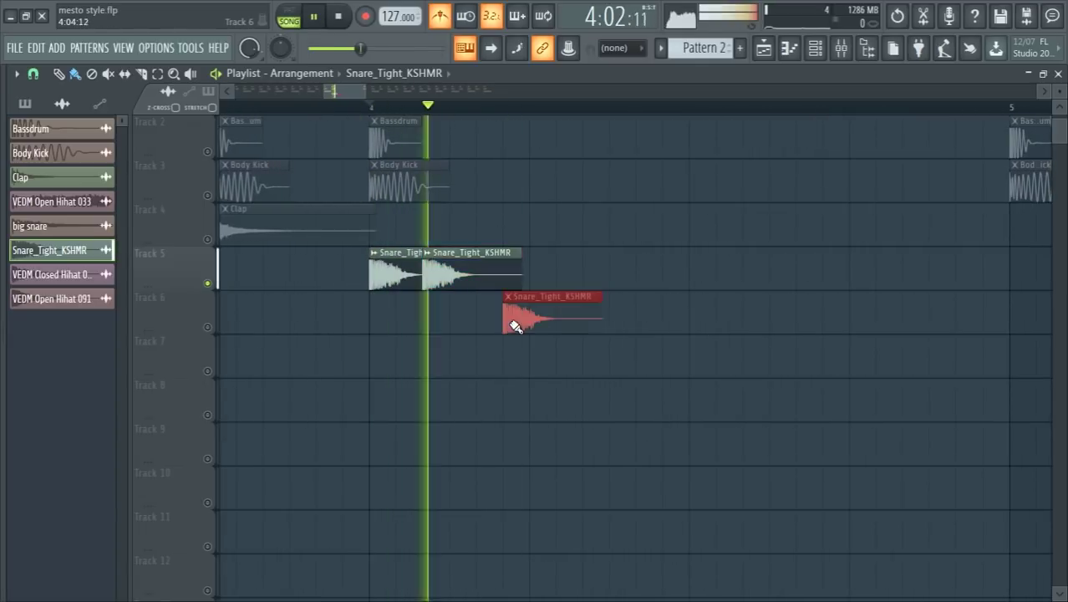
key(space)
key(space)
drag(511, 322, 485, 268)
key(space)
key(space)
key(space)
Duplicate the group of three Snare_Tight_KSHMR clips onto beats 2 and 3 of bar 4 and play the fill.
ctrl+drag(568, 317, 378, 265)
key(space)
mouse_move(526, 276)
mouse_down()
mouse_move(442, 284)
mouse_move(715, 265)
mouse_up()
key(space)
key(space)
key(space)
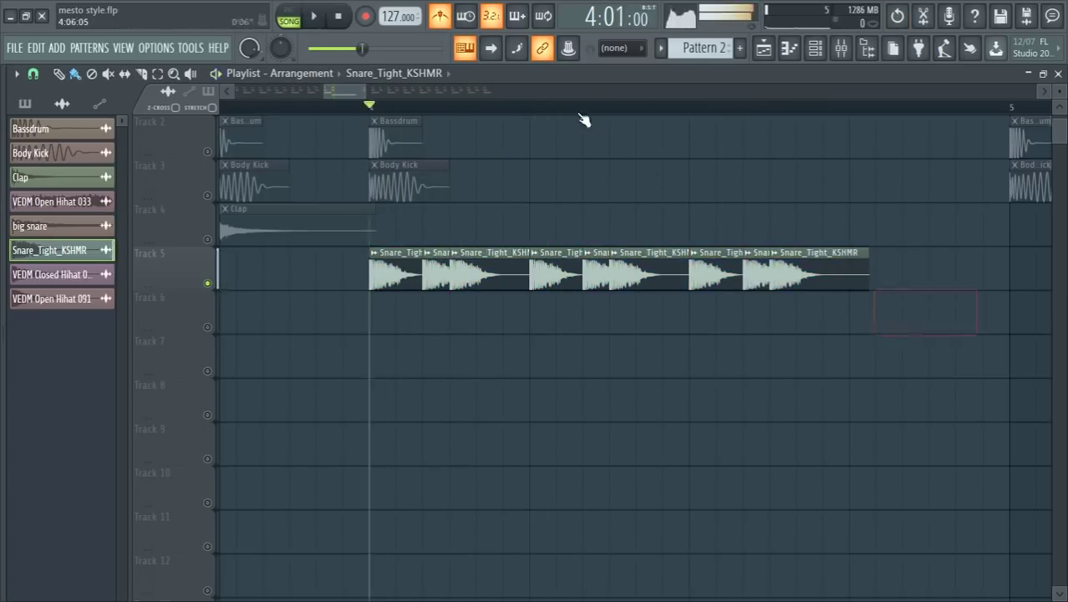
Place a big snare clip on beat 4 of bar 4 on Track 5 and play the complete fill.
click(421, 77)
click(429, 165)
key(space)
drag(853, 351, 877, 268)
scroll(788, 272, down, 3)
key(space)
key(space)
click(739, 274)
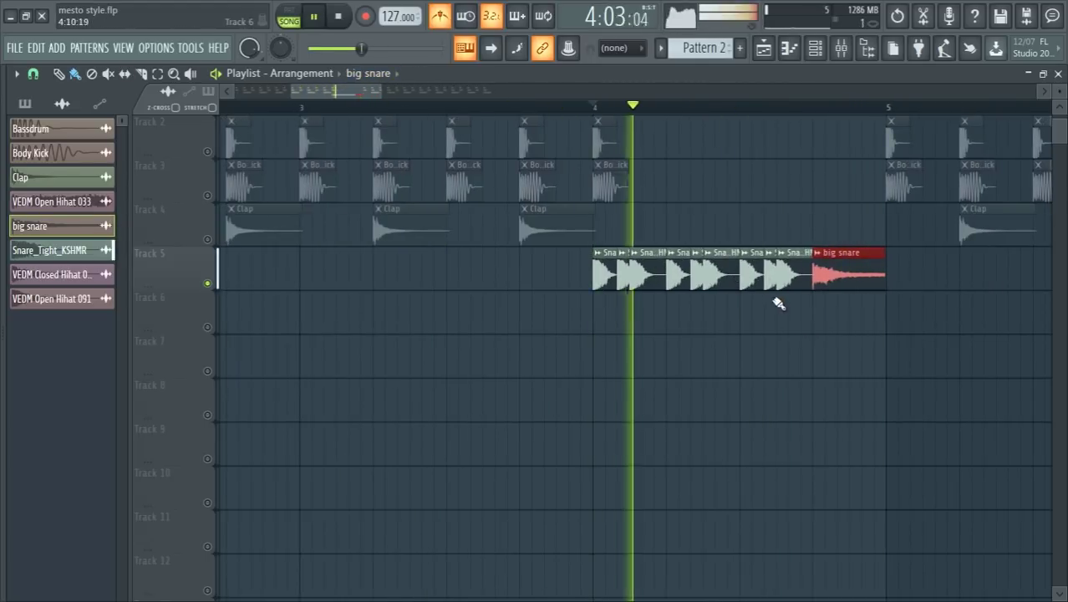
Try shifting the last two Snare_Tight_KSHMR clips of the third group in bar 4 a sixth of a beat later and play the fill.
key(space)
key(space)
scroll(800, 319, up, 1)
scroll(800, 319, up, 2)
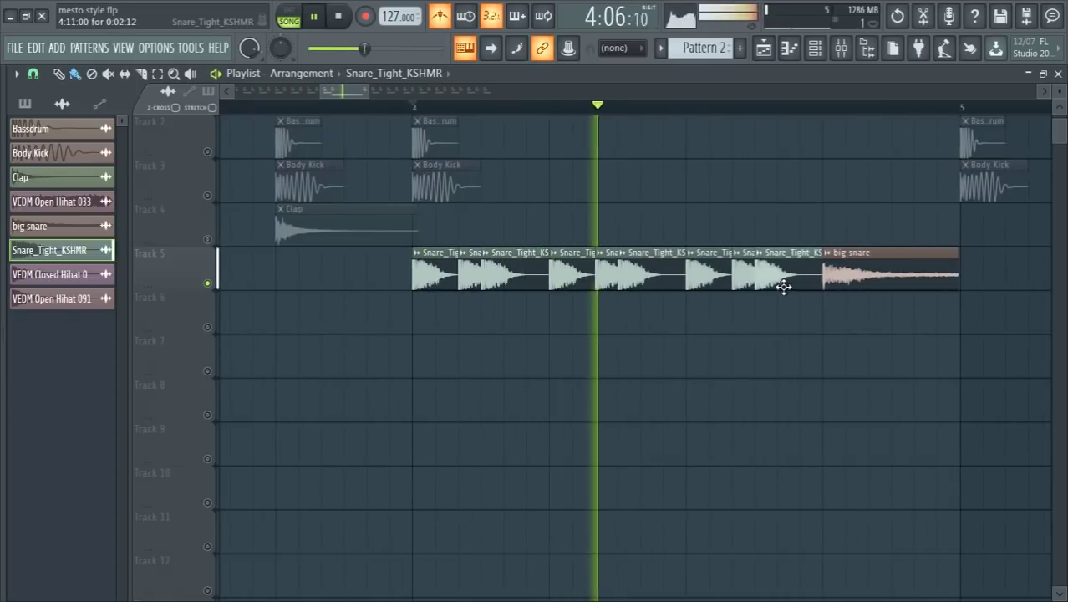
key(space)
key(space)
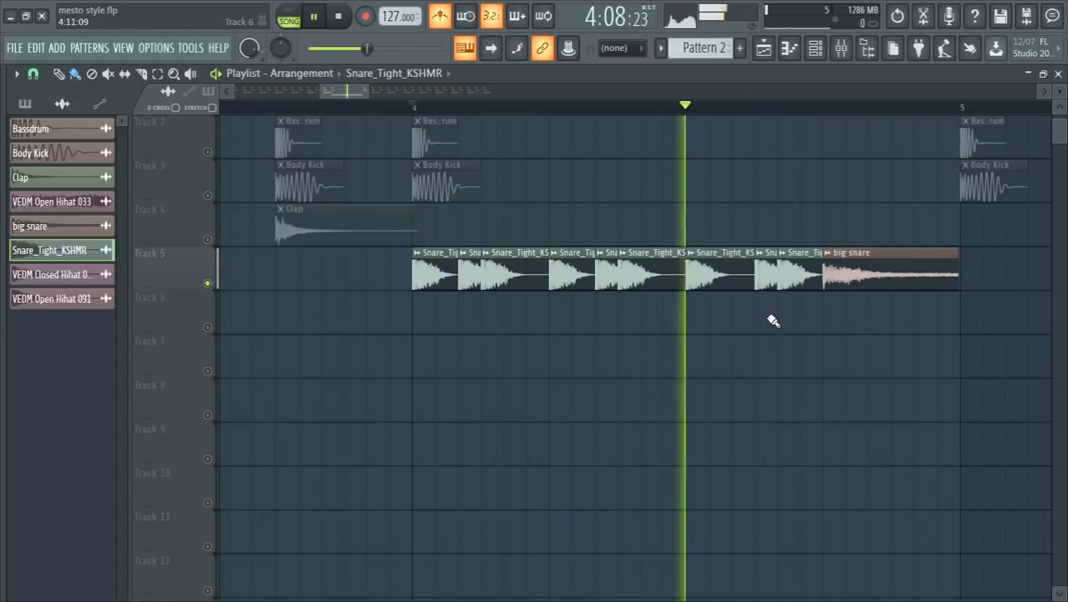
Try the first Snare_Tight_KSHMR clip of the third group a sixth of a beat after beat 3 of bar 4.
key(space)
key(space)
click(706, 279)
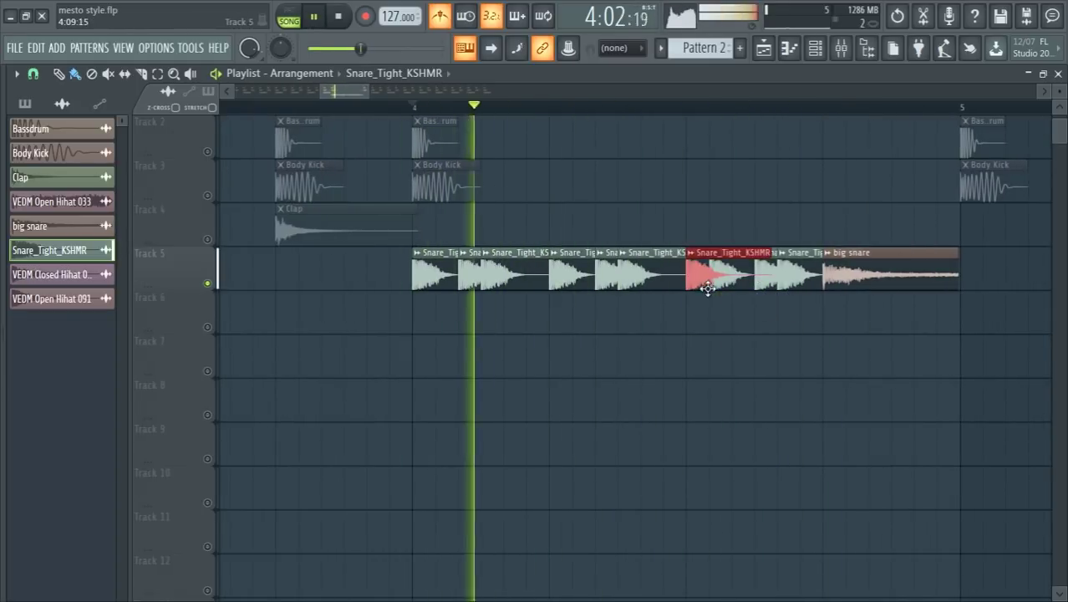
drag(743, 287, 750, 281)
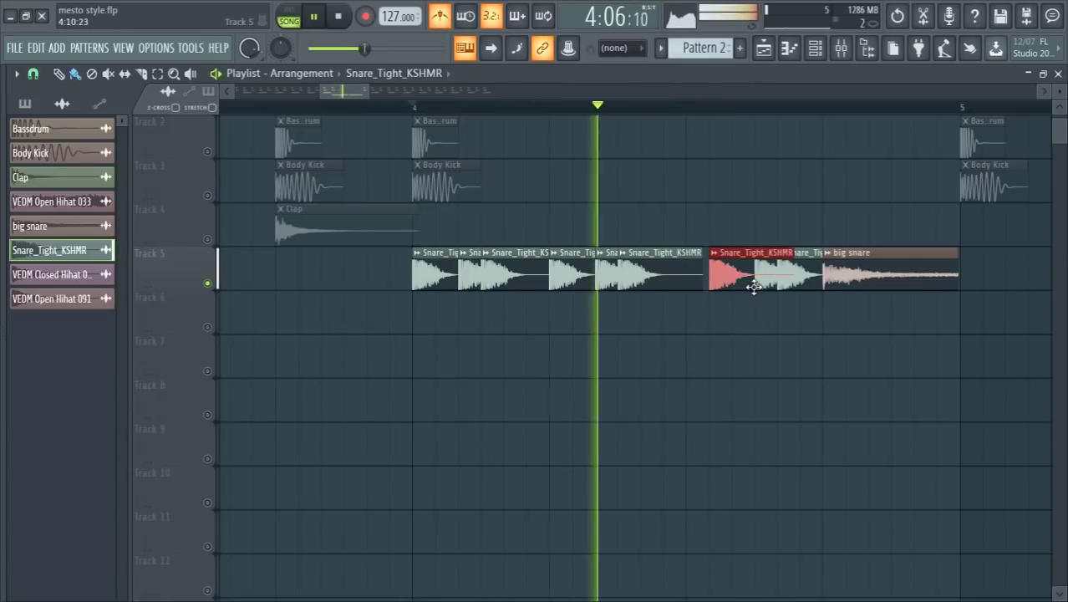
key(space)
ctrl+click(727, 312)
right_click(730, 284)
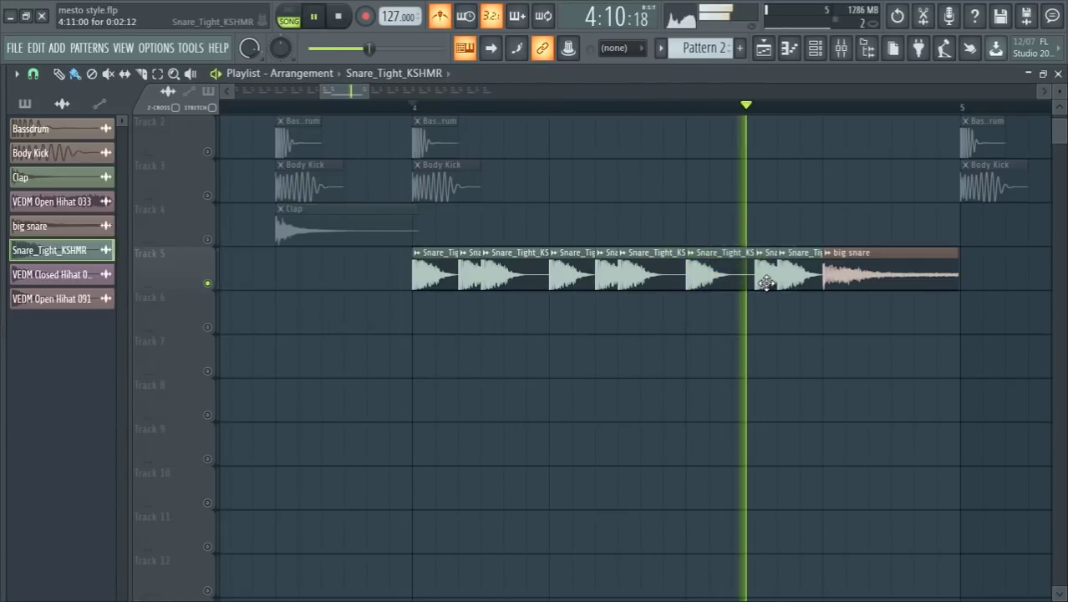
Match the third snare group's spacing to the others, with an extra Snare_Tight_KSHMR clip a sixth of a beat before beat 4, and play all tracks.
drag(764, 283, 820, 277)
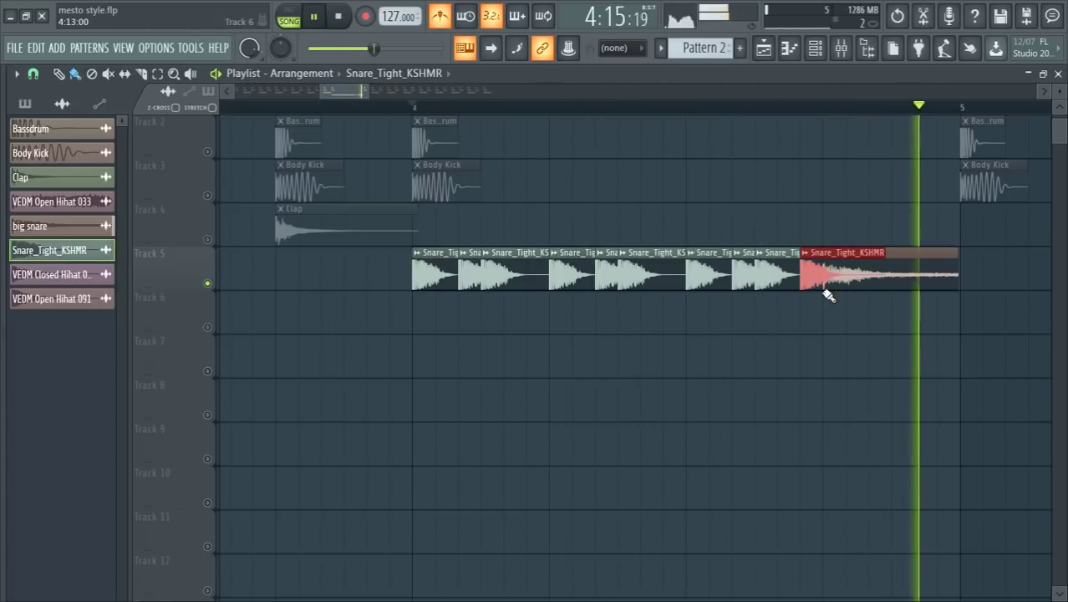
scroll(727, 315, down, 3)
key(space)
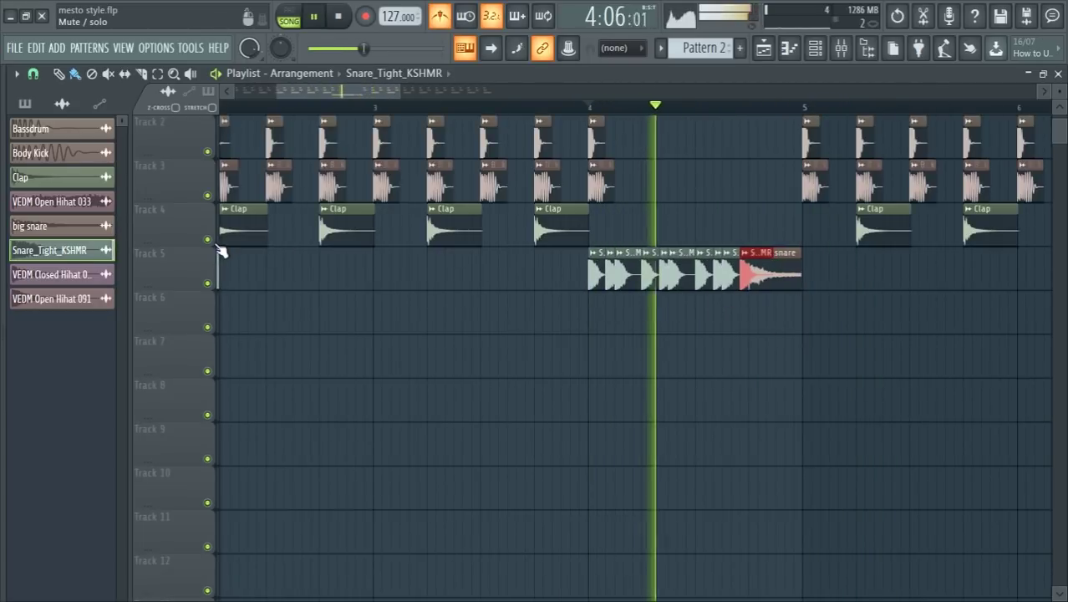
scroll(310, 327, down, 3)
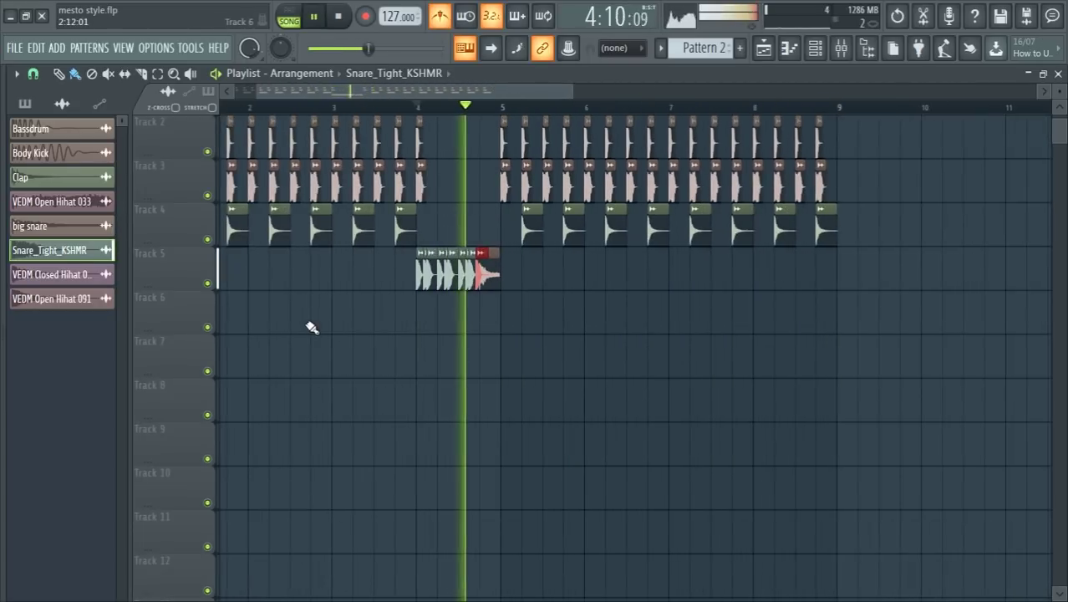
Try a VEDM Closed Hihat 002 clip on Track 5 between beats 1 and 2 of bar 5.
click(407, 72)
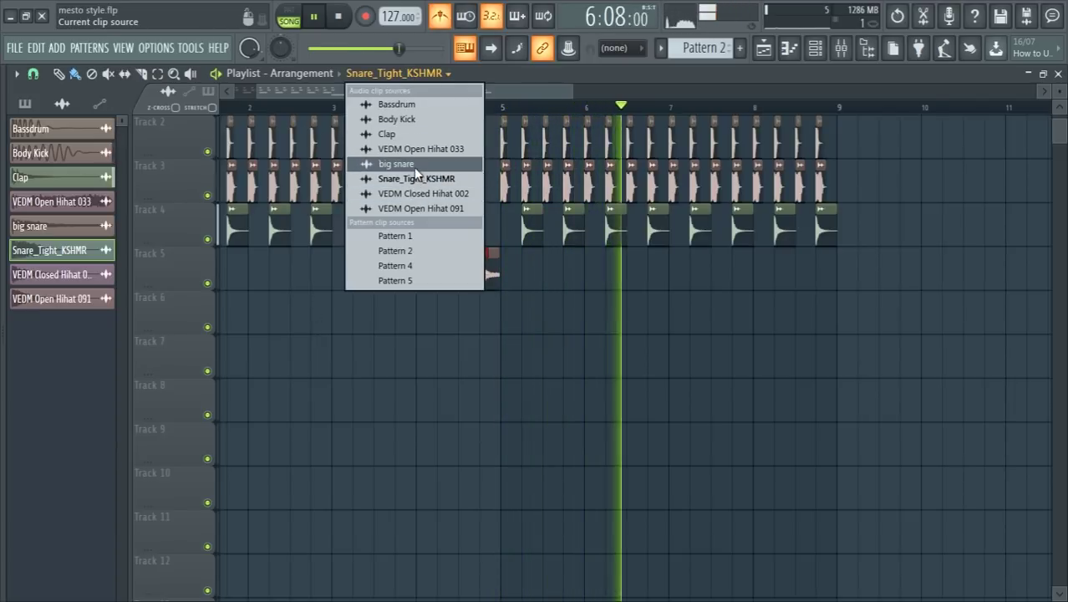
click(427, 193)
scroll(527, 267, up, 3)
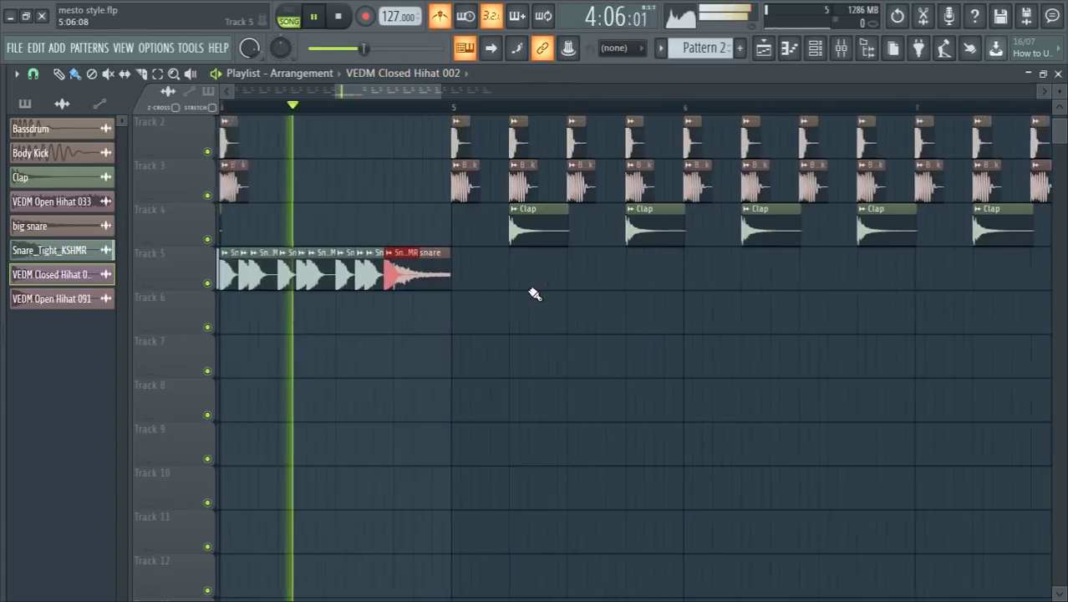
click(492, 267)
key(space)
scroll(495, 286, up, 4)
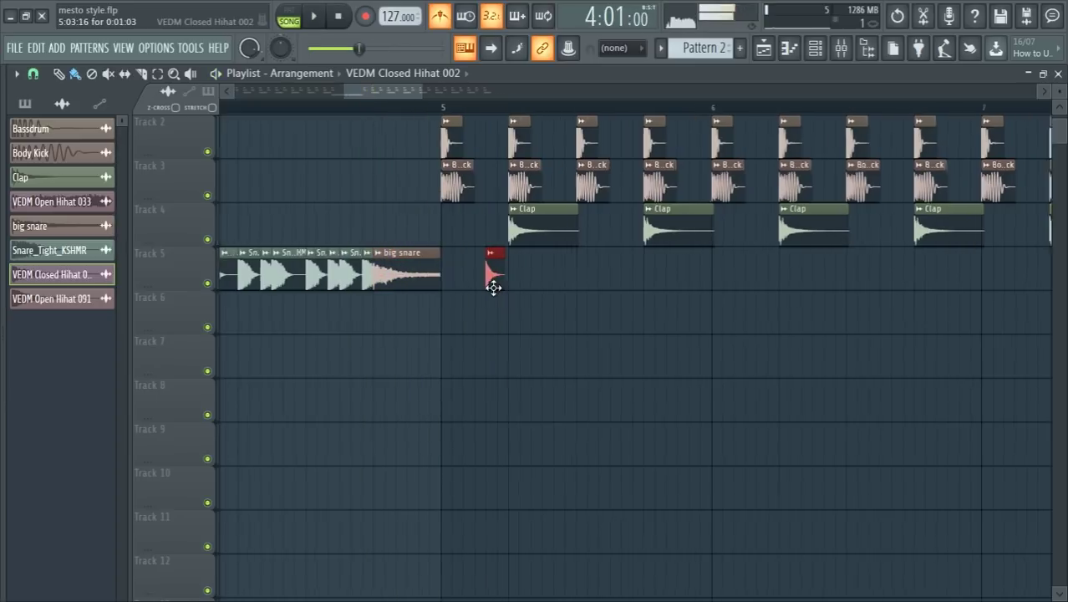
scroll(497, 317, up, 2)
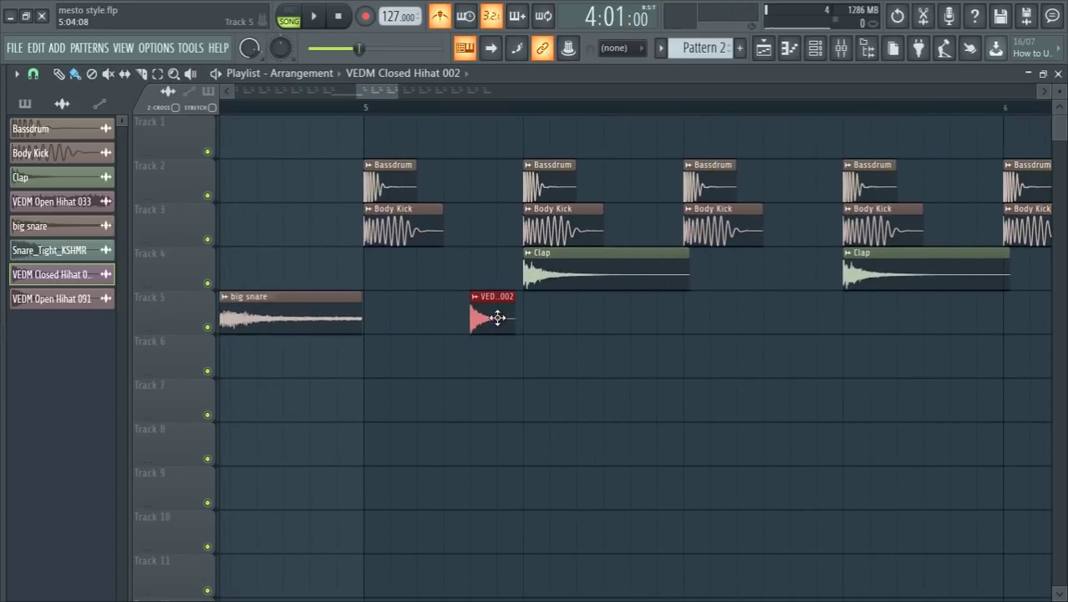
click(447, 76)
click(456, 197)
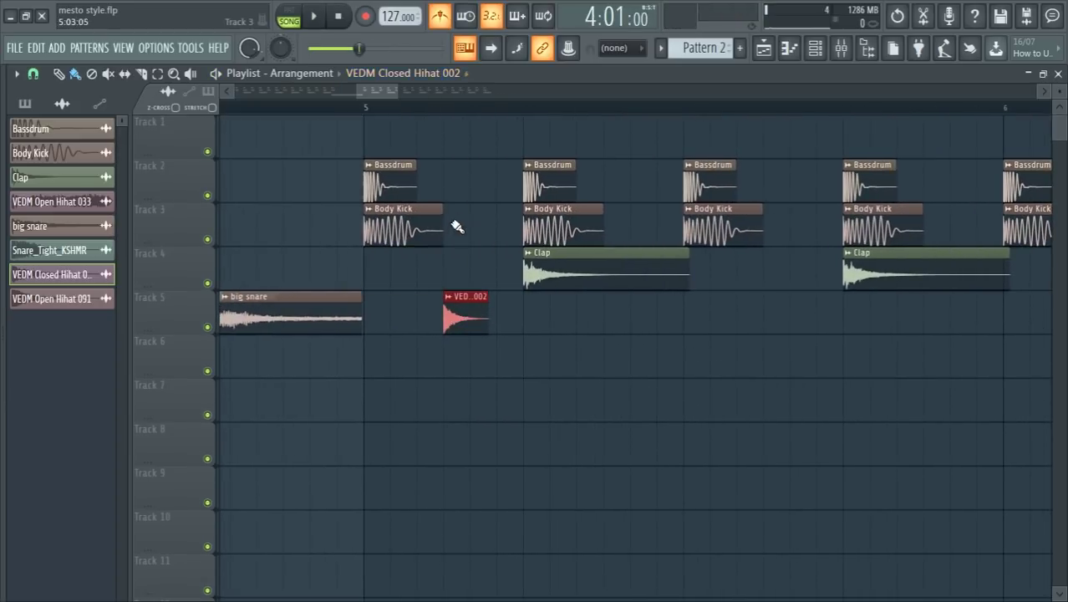
click(448, 298)
right_click(434, 291)
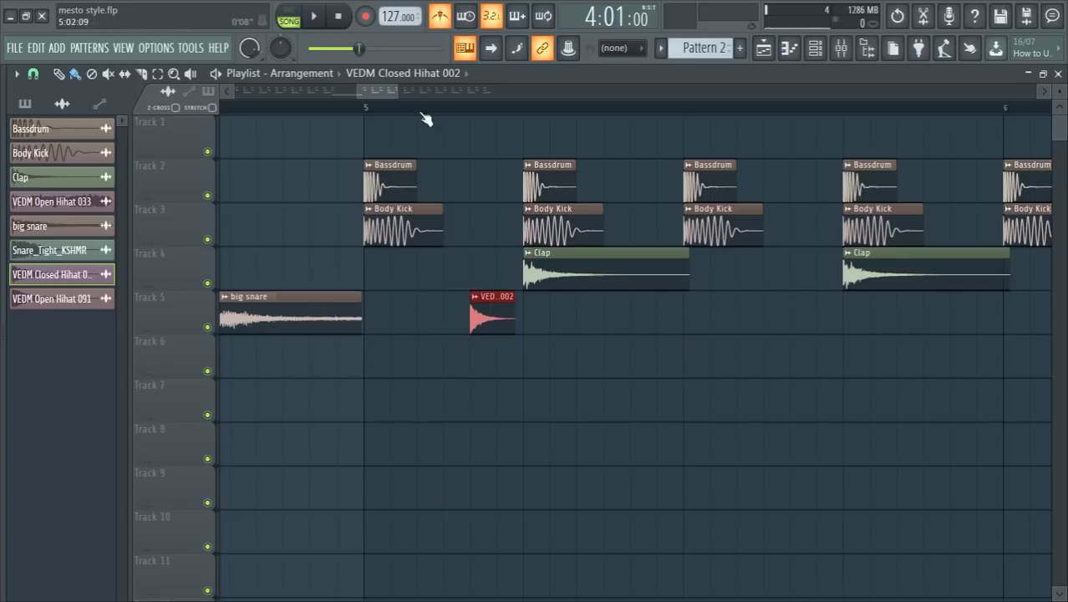
Replace the closed hihat on Track 5 with VEDM Open Hihat 091 clips halfway through beats 1 and 2 of bar 5.
click(409, 73)
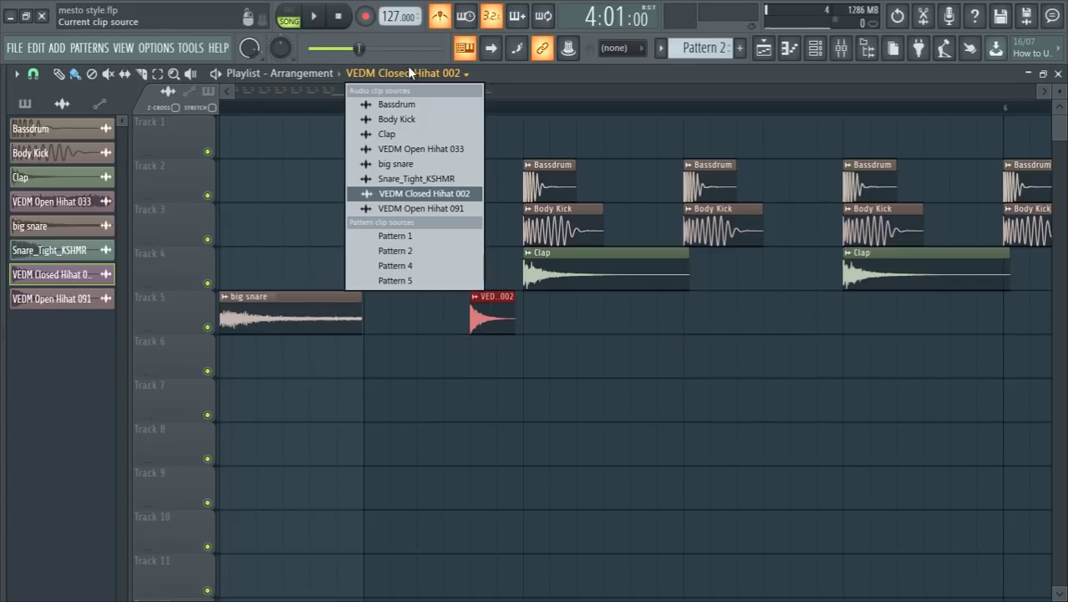
click(440, 208)
right_click(472, 301)
click(447, 313)
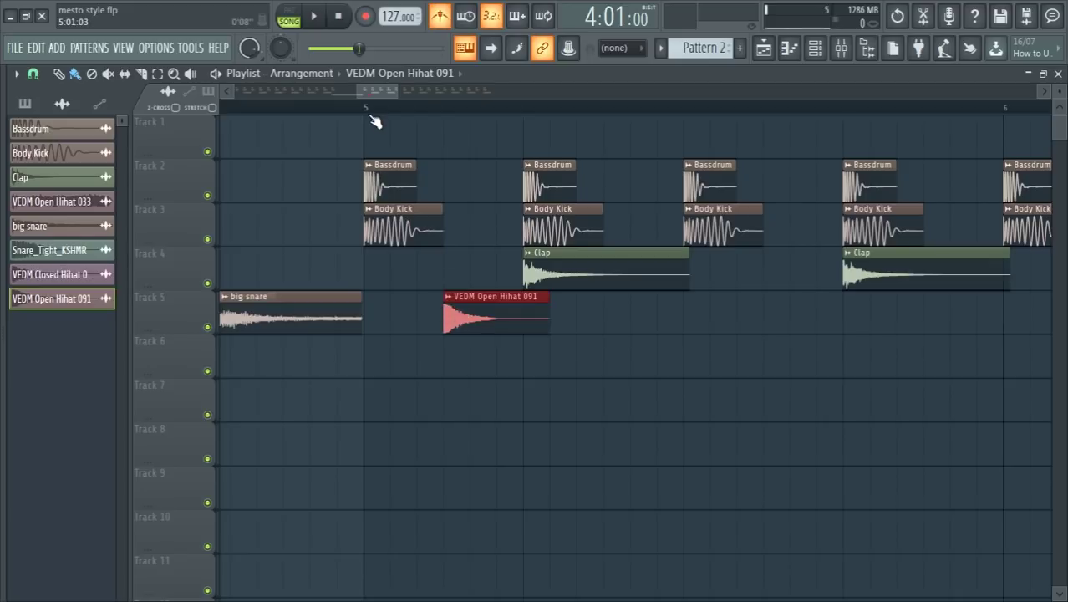
key(space)
click(628, 318)
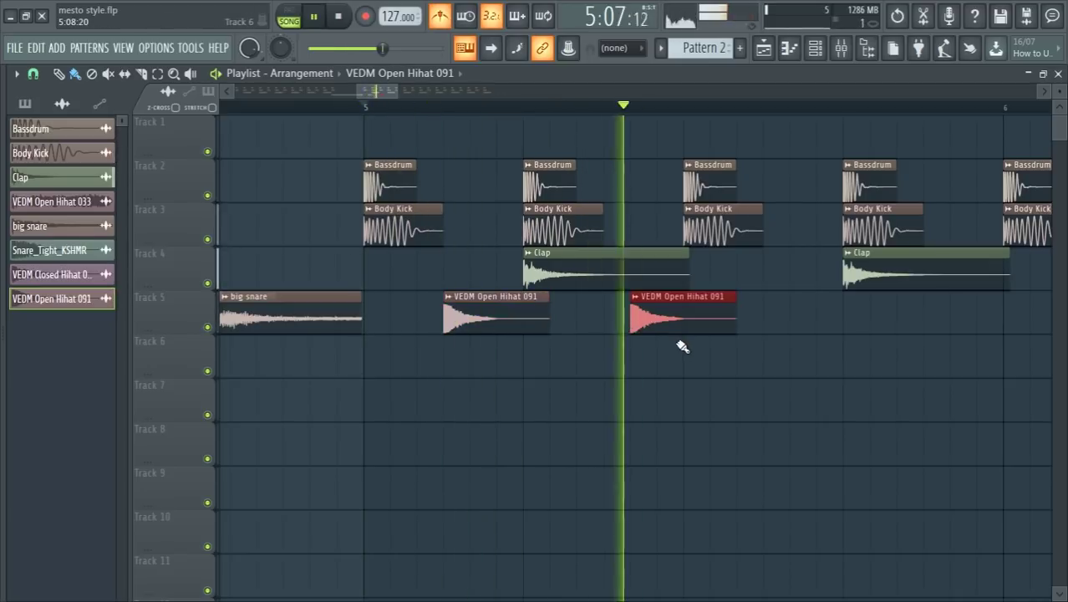
drag(677, 317, 650, 318)
key(space)
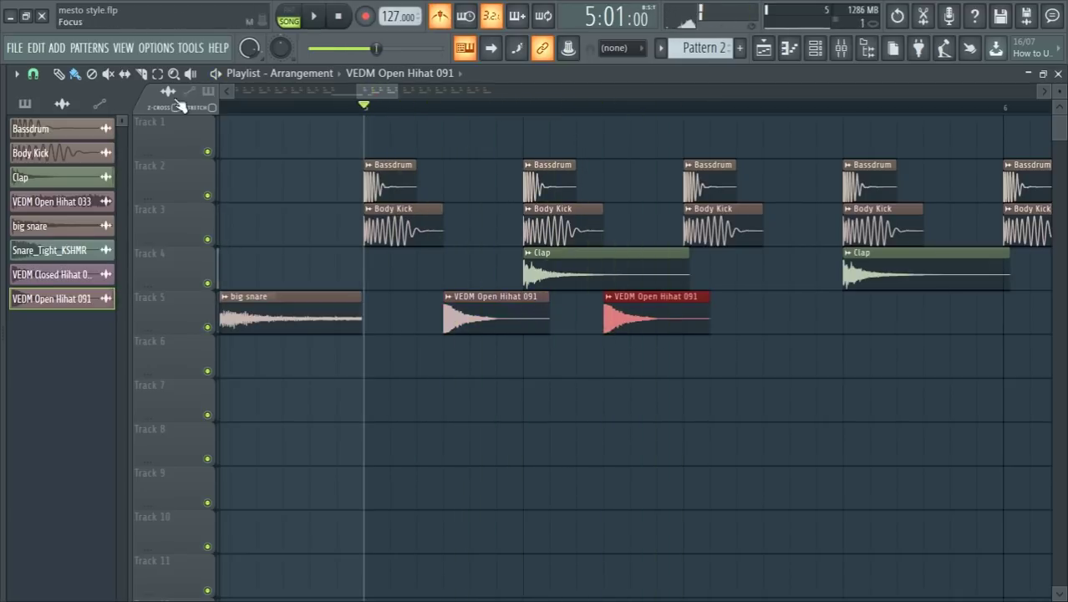
Duplicate the VEDM Open Hihat 091 clips on Track 5 onto every offbeat from bar 5 through bar 8, using a coarser snap.
click(33, 75)
click(70, 311)
scroll(585, 346, down, 3)
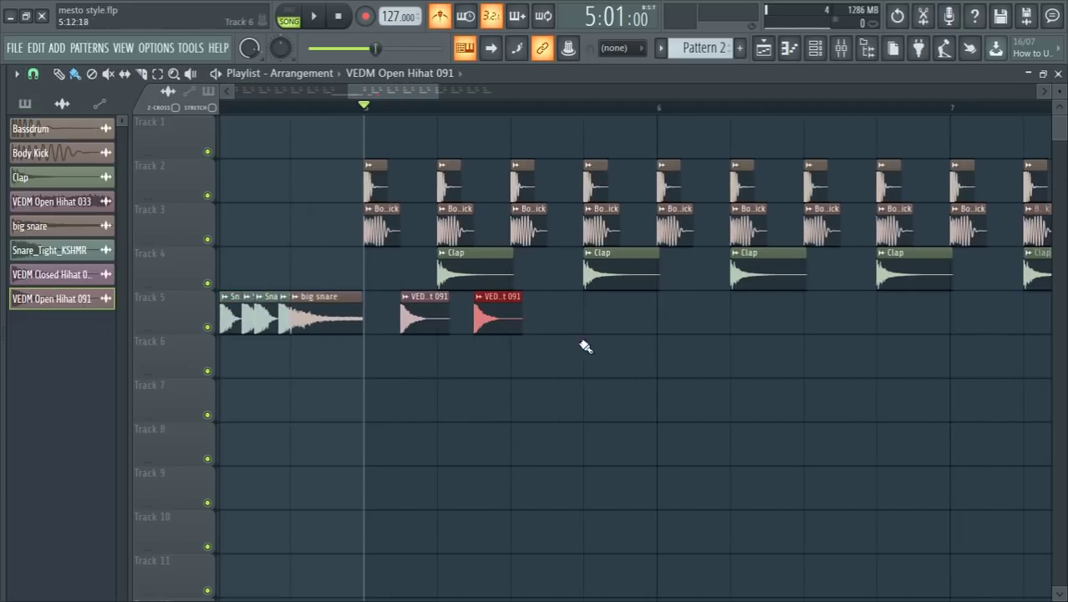
drag(727, 307, 386, 331)
key(ctrl+b)
scroll(720, 322, down, 3)
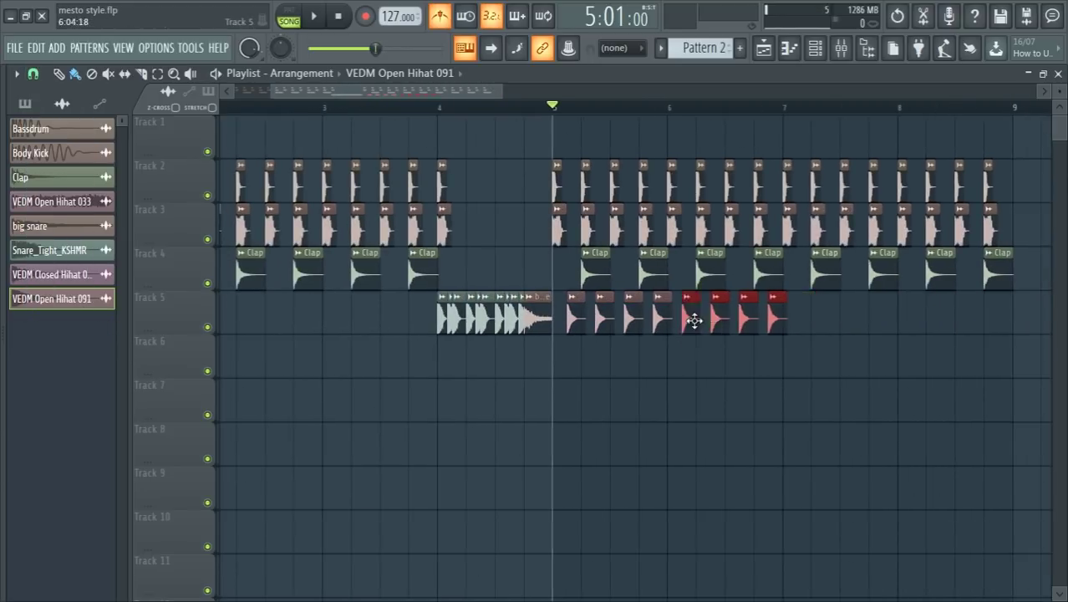
drag(831, 309, 560, 327)
key(space)
drag(880, 323, 798, 322)
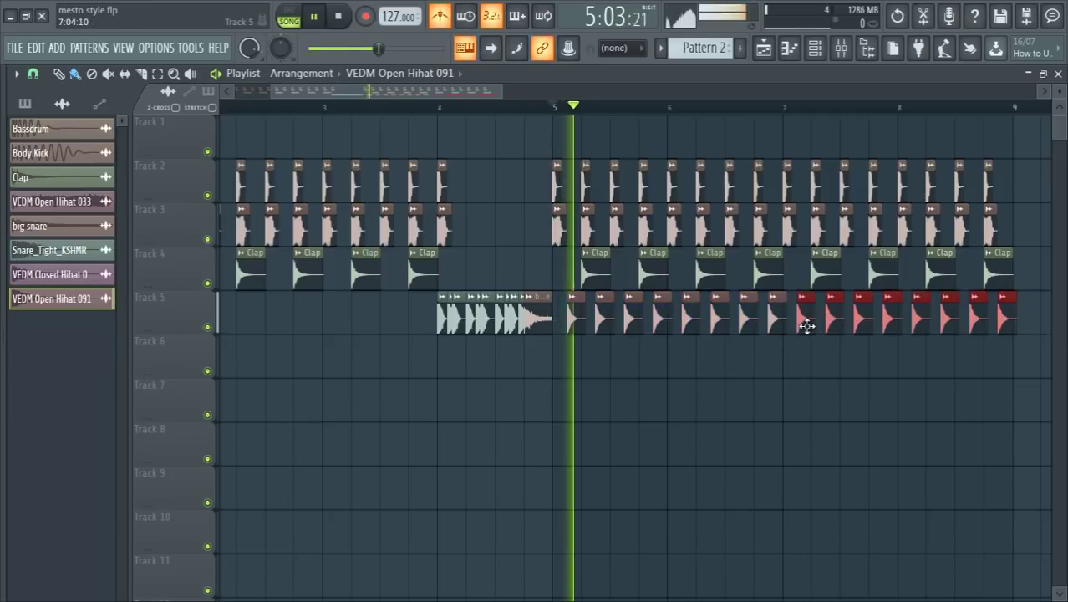
key(space)
Make VEDM Closed Hihat 002 the clip source with a finer snap, and isolate Tracks 5 and 6 for playback.
click(430, 74)
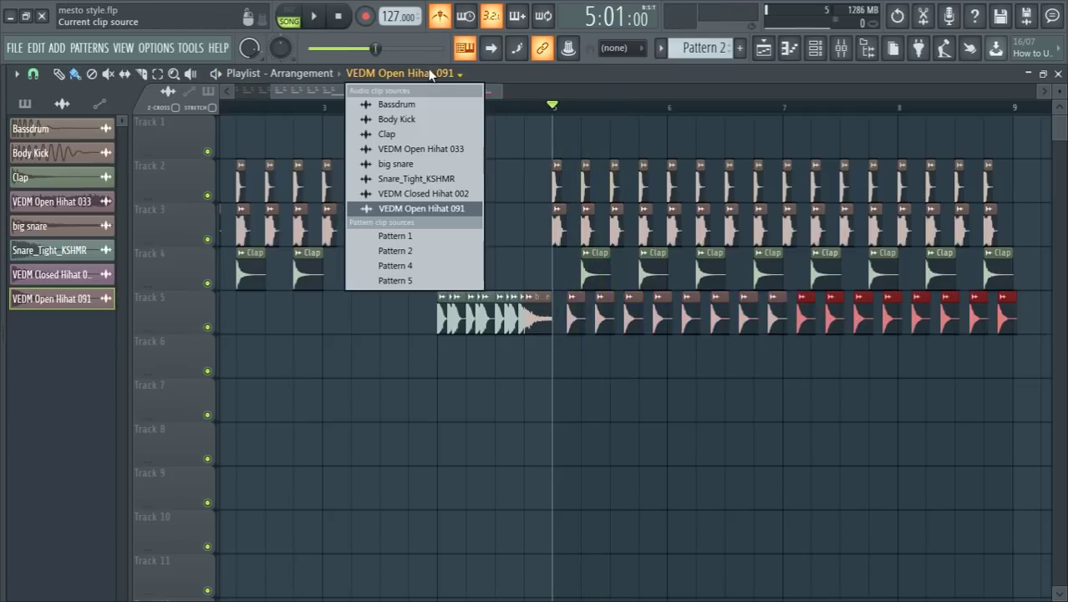
click(434, 193)
scroll(549, 353, up, 4)
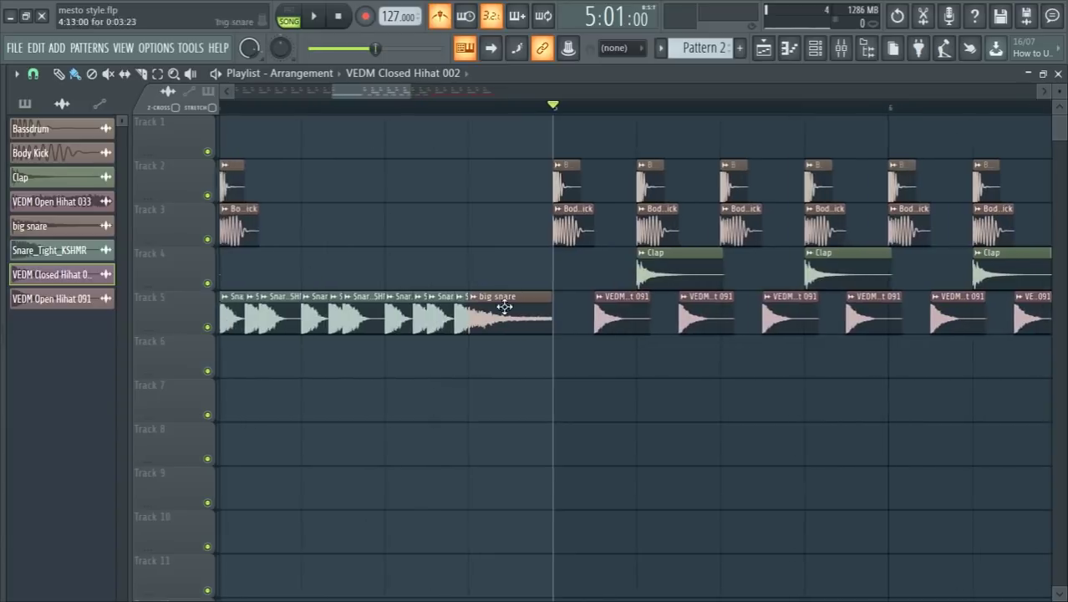
click(35, 74)
click(77, 252)
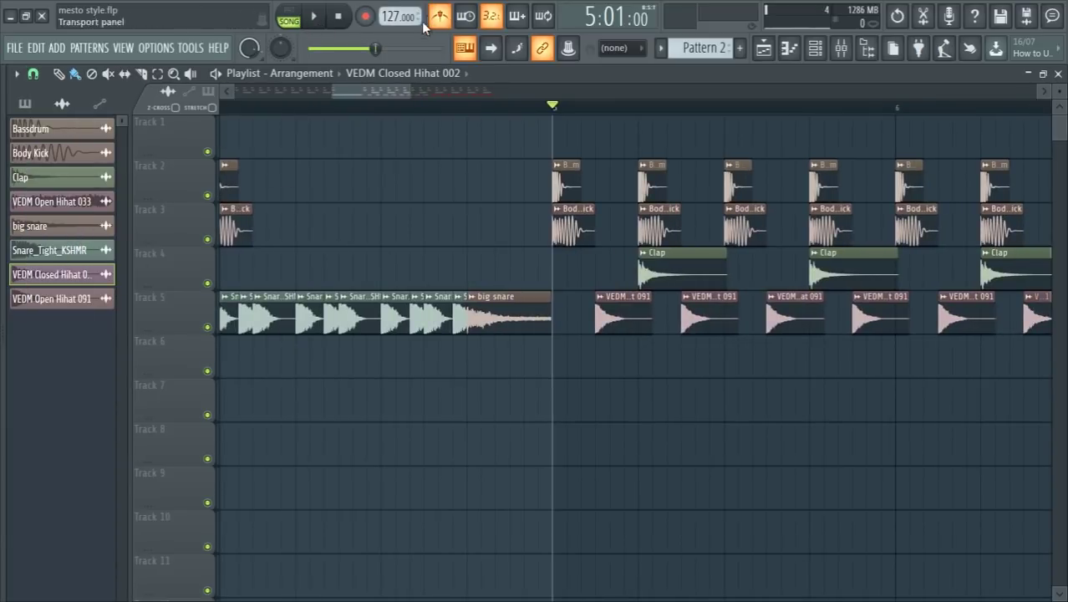
right_click(208, 326)
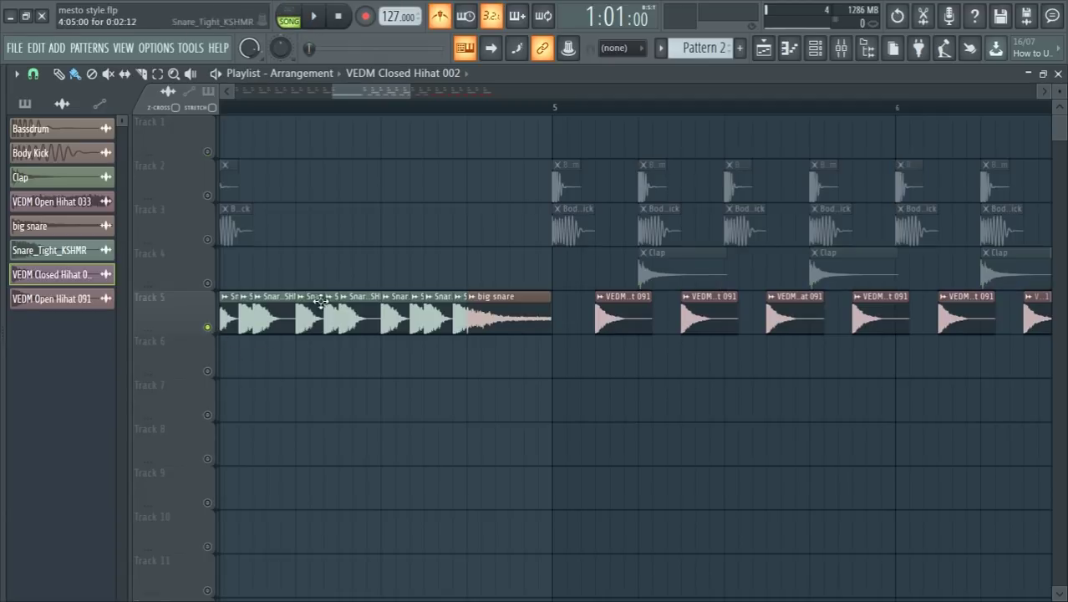
click(209, 370)
Place VEDM Closed Hihat 002 clips on Track 6 a third of a beat into beats 1 and 2 of bar 5 and play them.
key(space)
key(space)
click(670, 360)
key(space)
scroll(698, 370, up, 2)
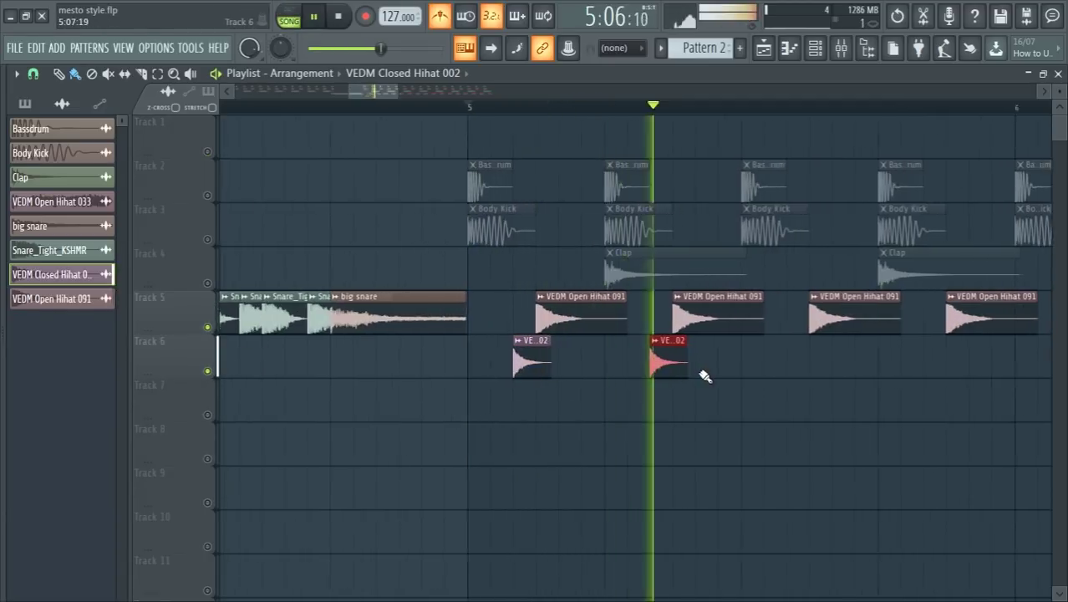
Replace the second VEDM Closed Hihat 002 clip on Track 6 with one on beat 3 of bar 5 and play it.
key(space)
right_click(682, 362)
key(space)
click(707, 362)
key(space)
right_click(713, 361)
click(743, 366)
key(space)
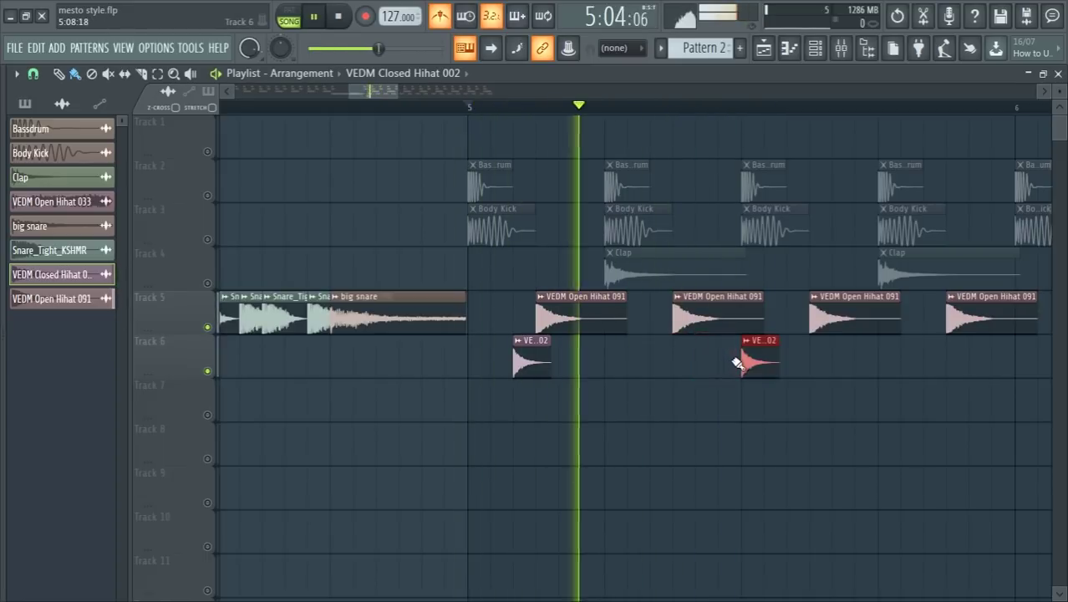
Reposition the VEDM Closed Hihat 002 clip from beat 3 to a third of a beat past beat 3 of bar 5.
key(space)
key(space)
right_click(769, 362)
click(776, 359)
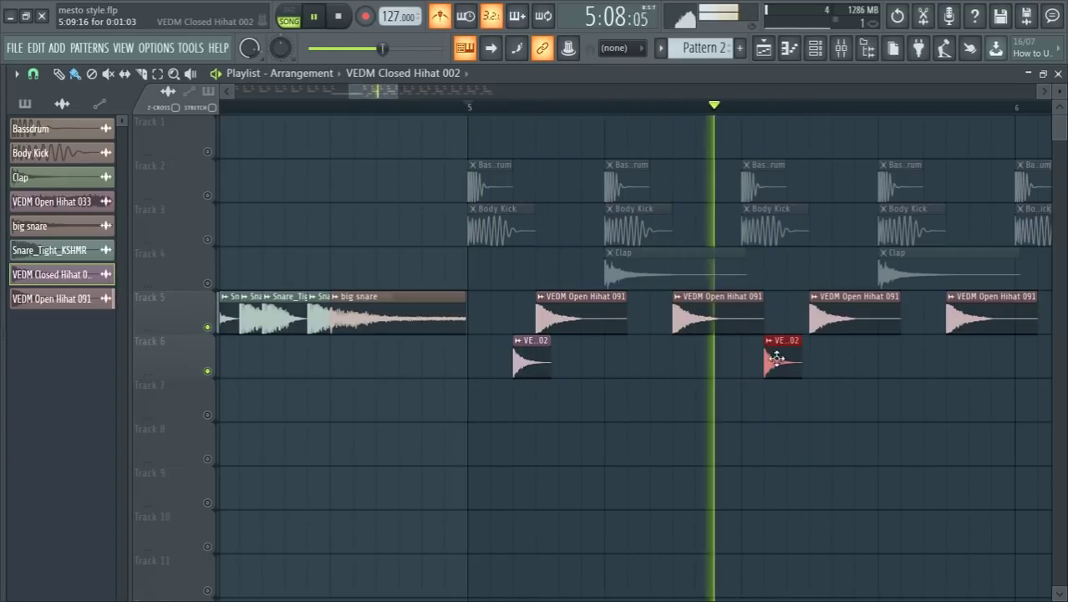
key(space)
key(space)
right_click(777, 359)
click(797, 361)
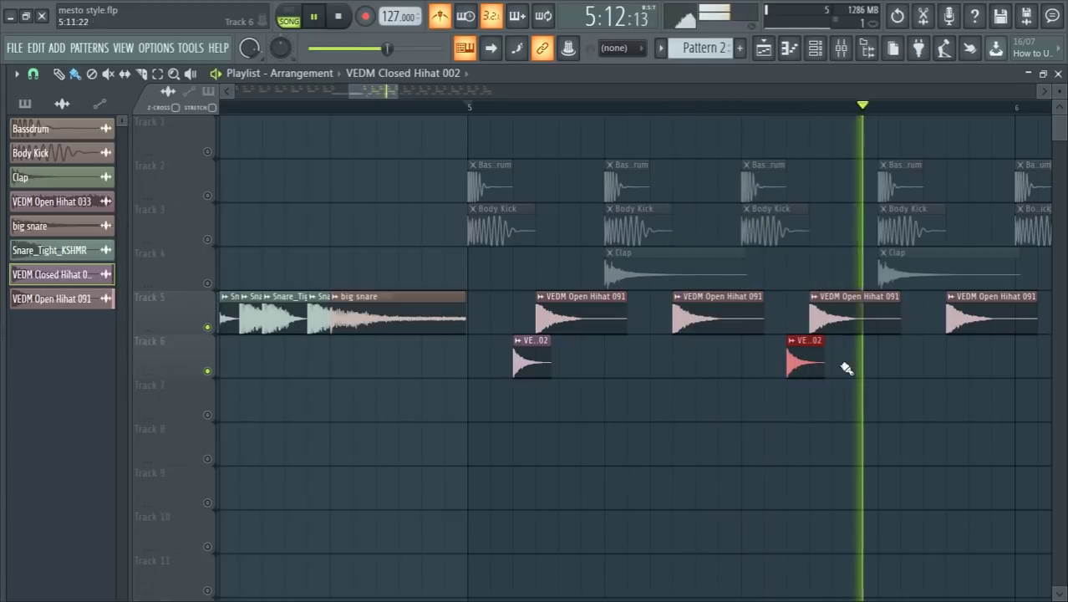
Add a VEDM Closed Hihat 002 clip on Track 6 a third of a beat past beat 4 of bar 5 and play the pattern.
click(925, 366)
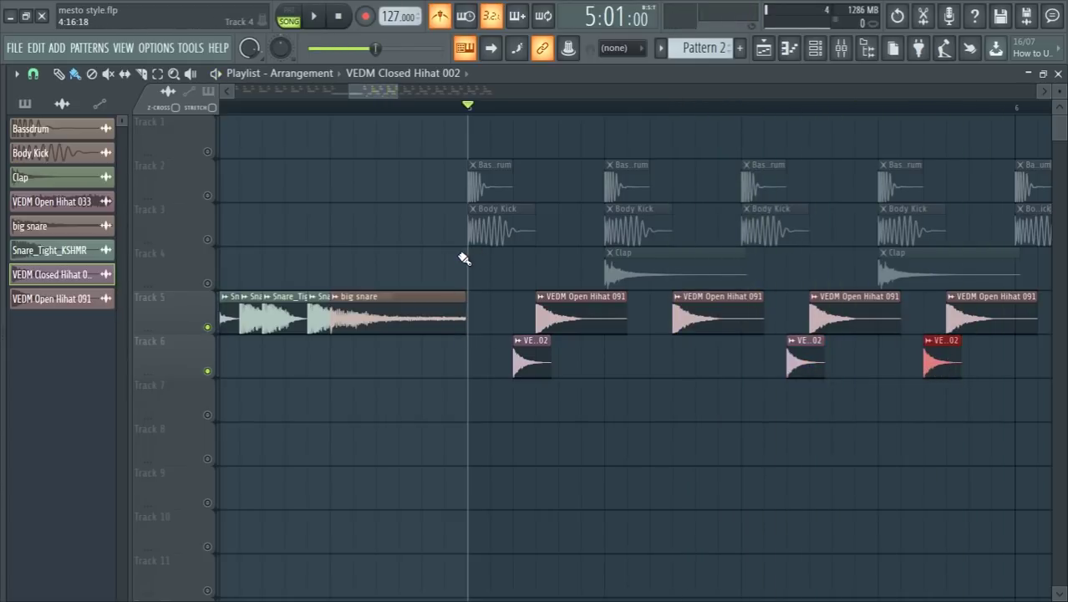
scroll(474, 306, down, 2)
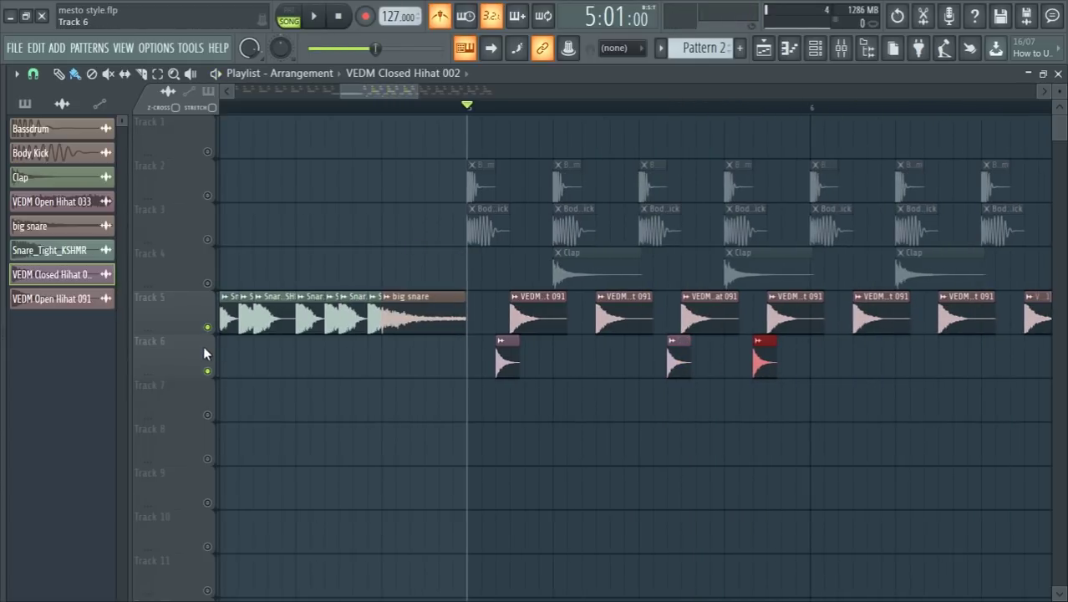
key(space)
key(space)
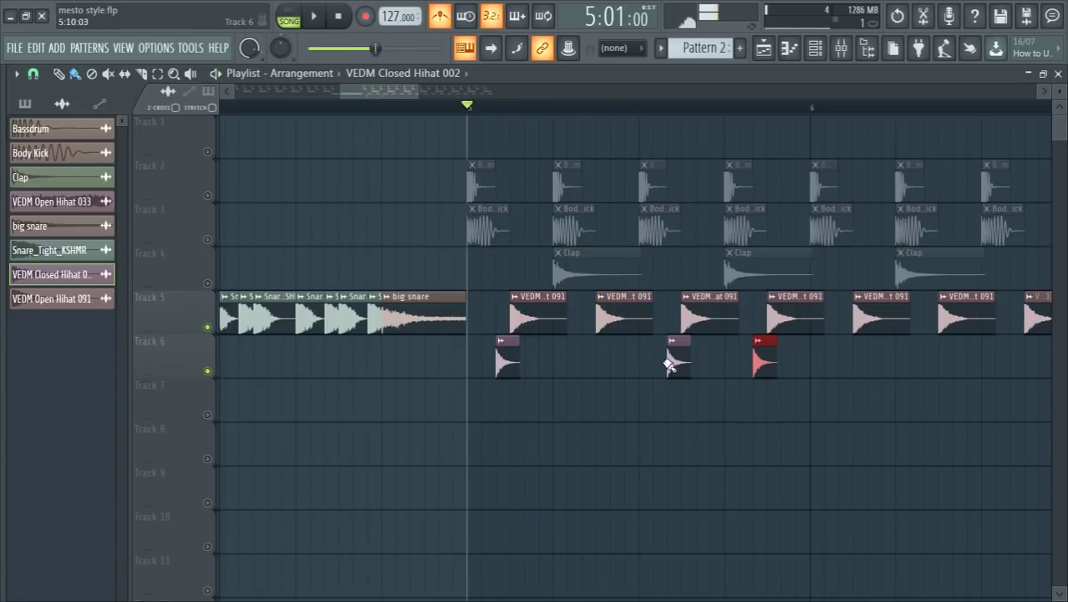
Set the middle VEDM Closed Hihat 002 clips on Track 6 a sixth of a beat before beat 3 and a third of a beat after it.
key(space)
right_click(678, 361)
drag(652, 361, 632, 351)
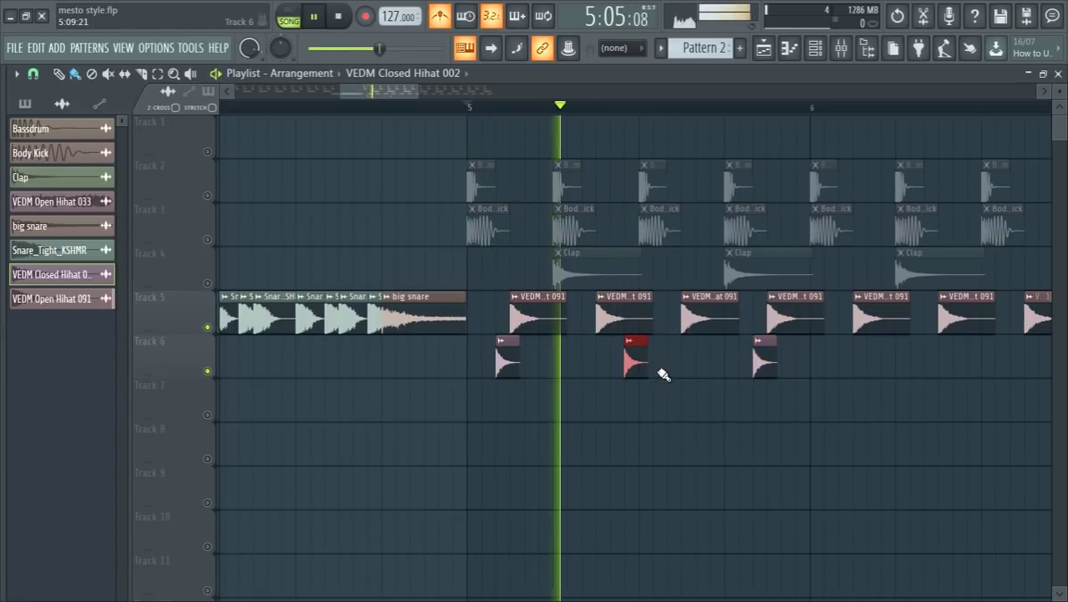
click(663, 370)
right_click(664, 370)
key(space)
key(space)
click(669, 369)
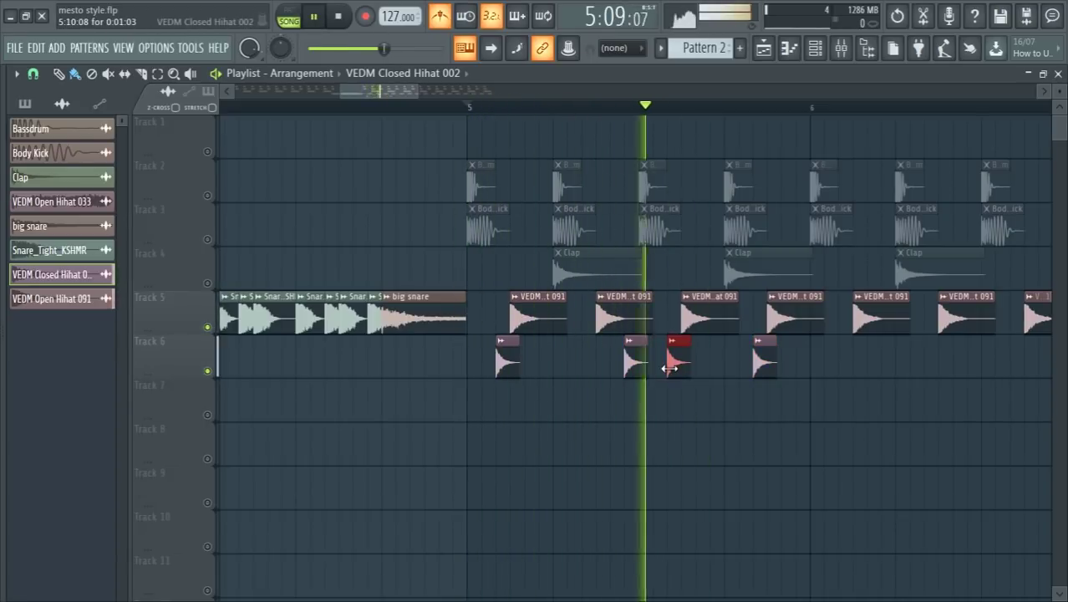
Replace the last VEDM Closed Hihat 002 clip on Track 6 with one two thirds of a beat past beat 4 of bar 5.
right_click(767, 365)
key(space)
key(space)
click(777, 363)
right_click(778, 365)
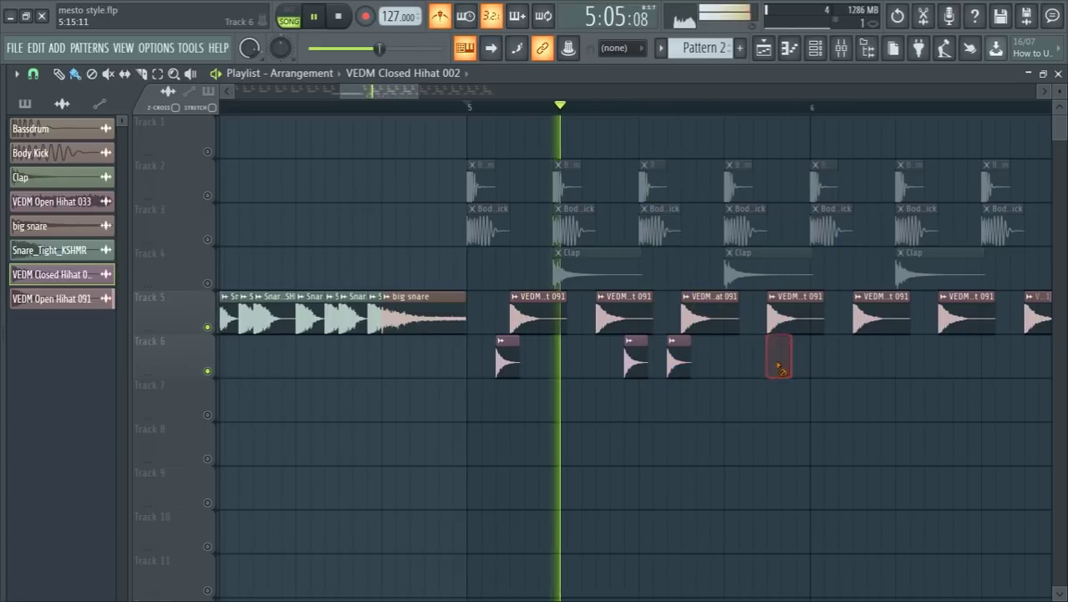
click(784, 362)
Try a VEDM Closed Hihat 002 clip on Track 6 a sixth of a beat into bar 6, play it and remove it.
click(831, 362)
key(space)
key(space)
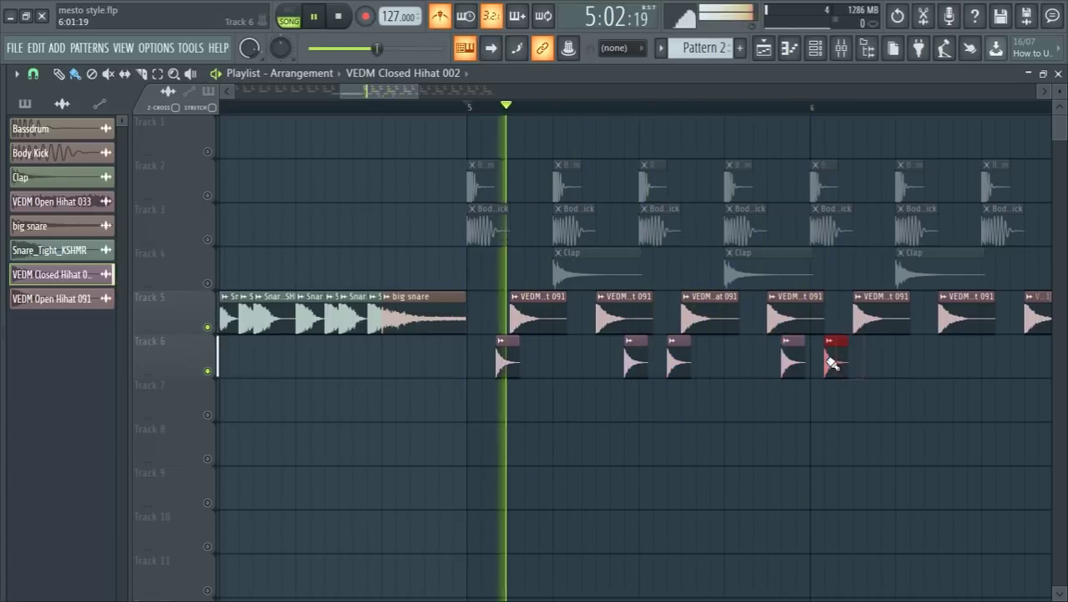
right_click(841, 364)
Repeat the four-hit closed hihat pattern in bar 6 and move each bar's last hit to a sixth of a beat before the next bar.
mouse_move(851, 366)
mouse_down()
mouse_move(498, 356)
mouse_move(832, 368)
mouse_up()
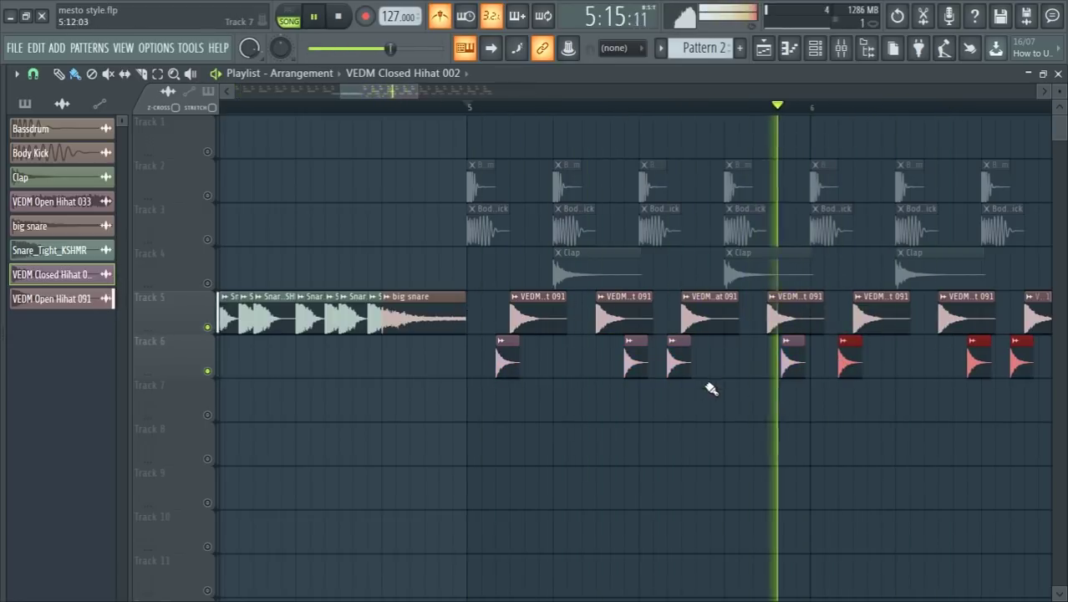
scroll(701, 396, down, 2)
scroll(696, 408, up, 3)
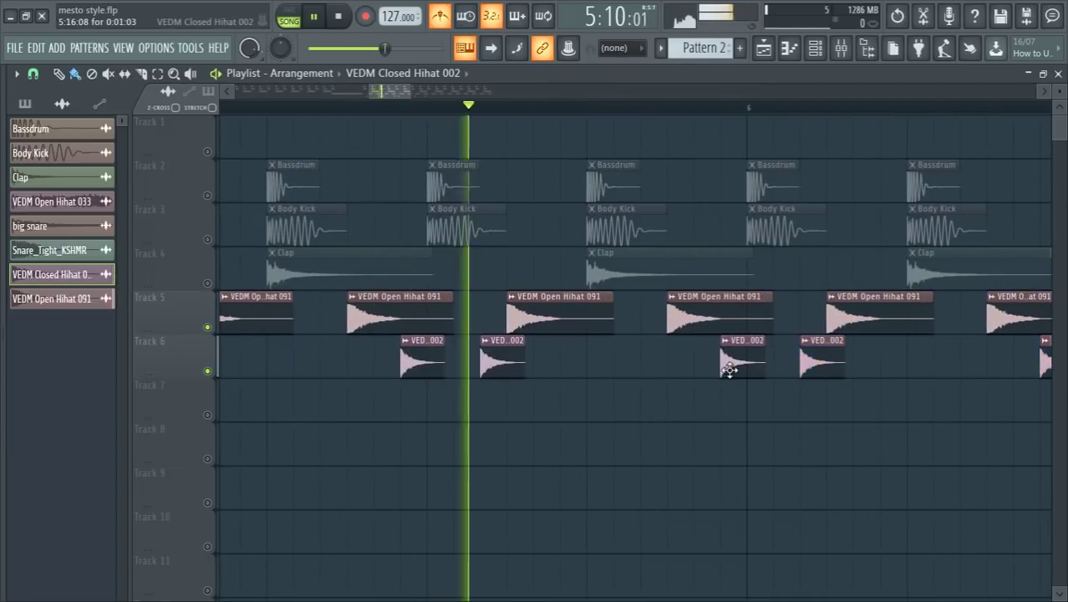
scroll(688, 407, down, 4)
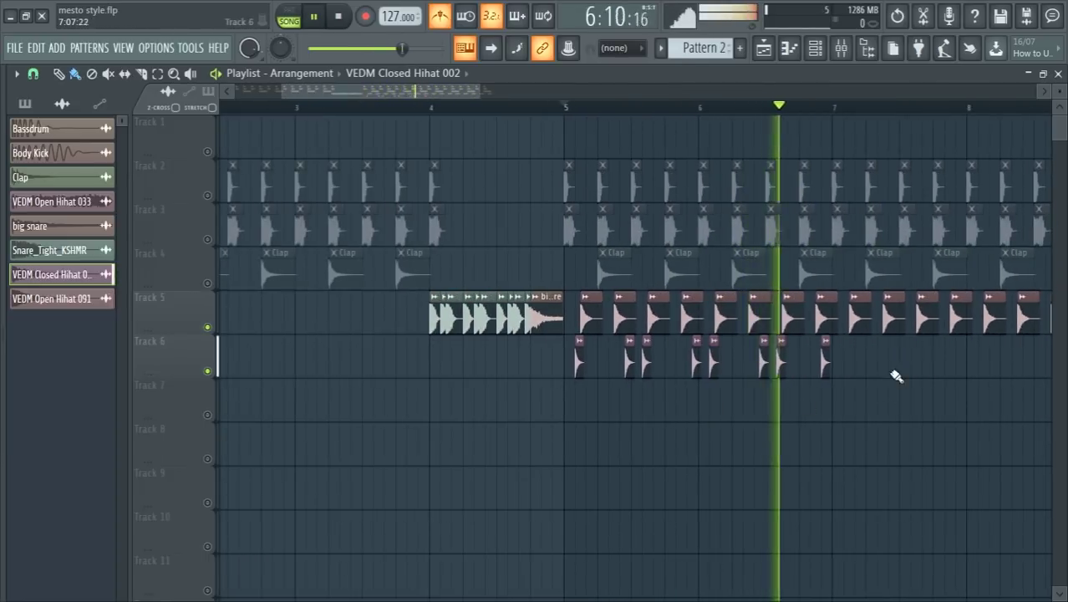
drag(556, 339, 928, 417)
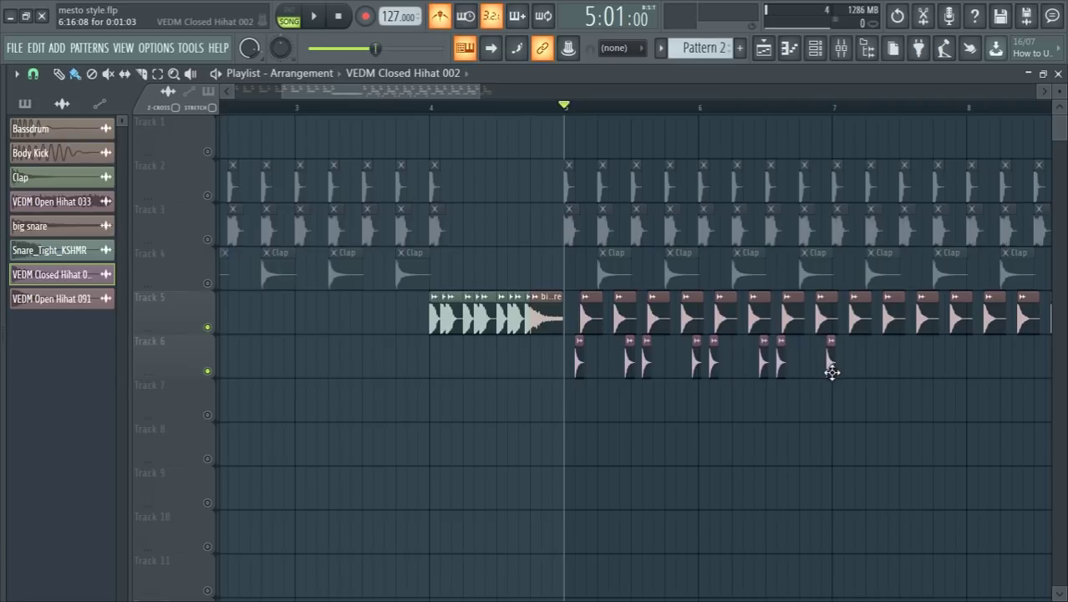
Duplicate the eight closed hihat clips of bars 5 and 6 on Track 6 into bars 7 and 8, playing the arrangement.
drag(880, 389, 534, 380)
ctrl+scroll(576, 402, up, 2)
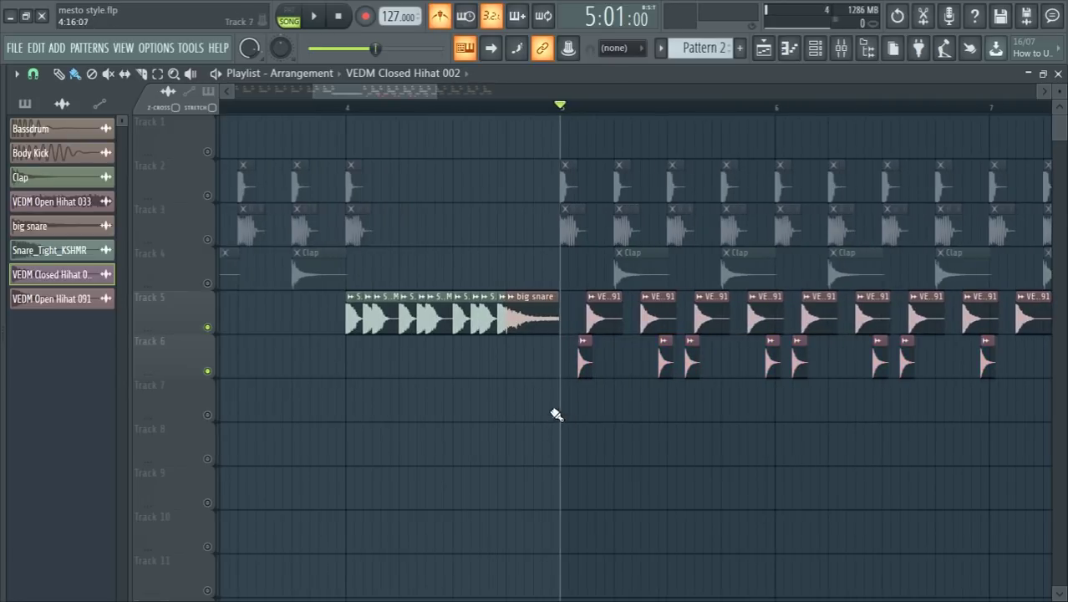
key(space)
click(975, 362)
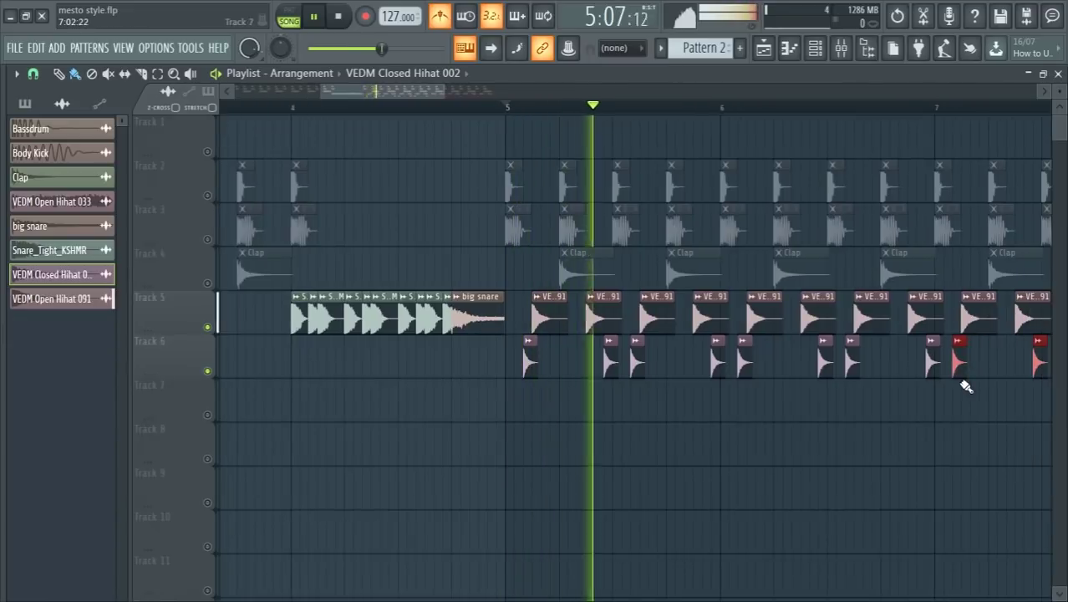
ctrl+scroll(957, 368, up, 3)
ctrl+scroll(806, 398, down, 4)
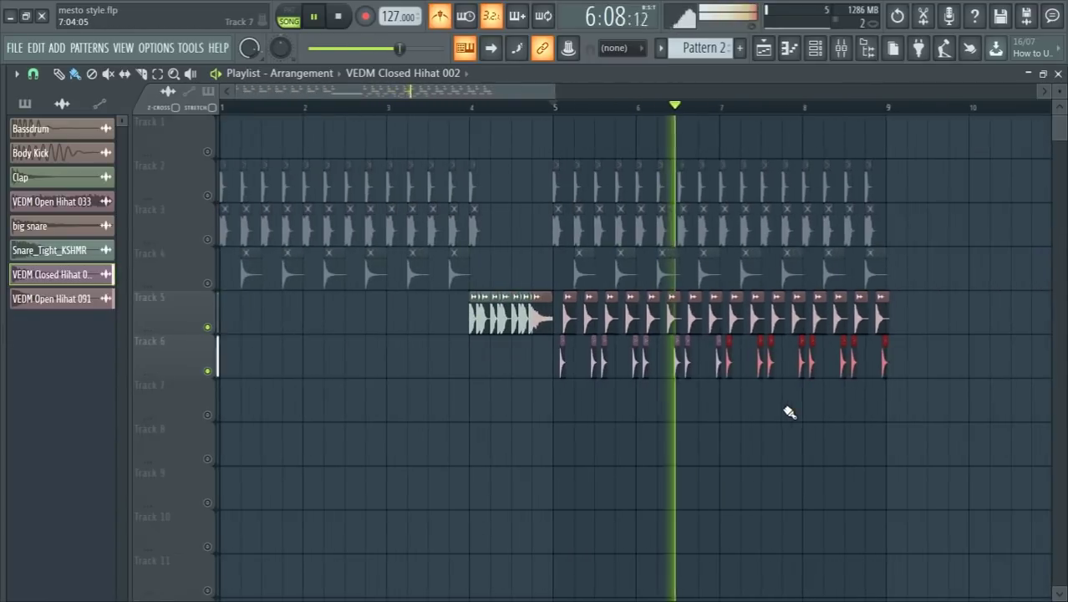
Unmute all the playlist tracks and play the full arrangement from bar 4.
right_click(207, 371)
click(468, 111)
key(space)
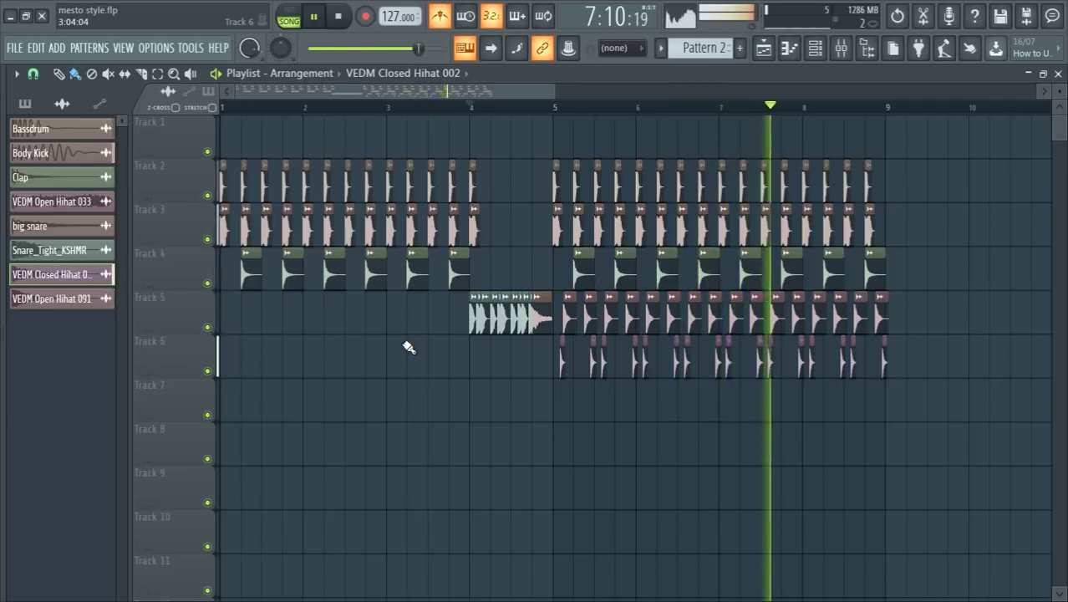
Shift all the playlist clips up by one track so the Bassdrum clips start on Track 1.
key(ctrl+a)
key(shift+Up)
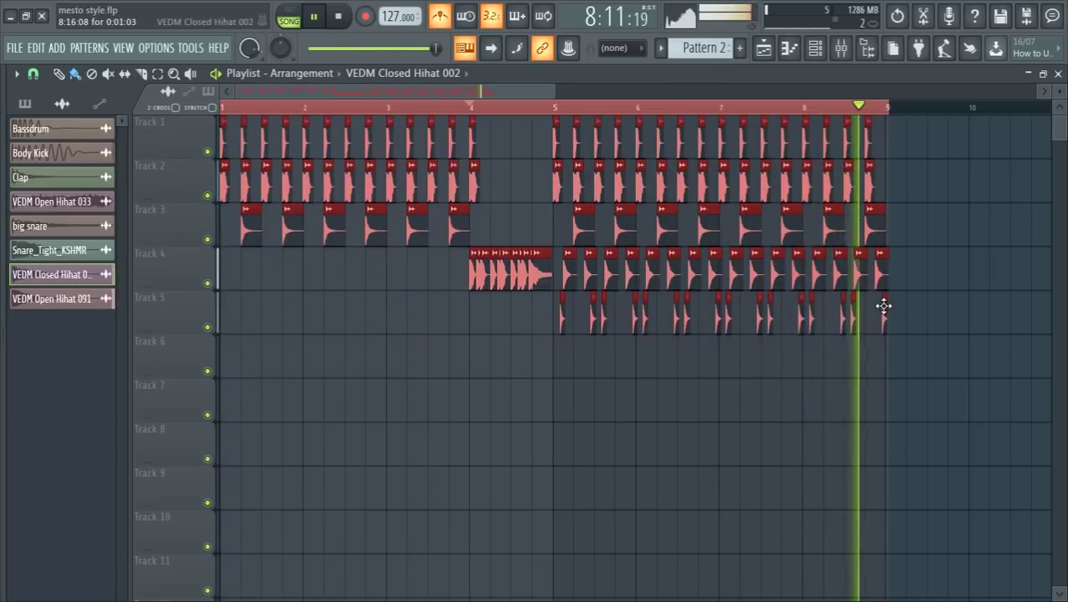
right_click(877, 110)
key(ctrl+a)
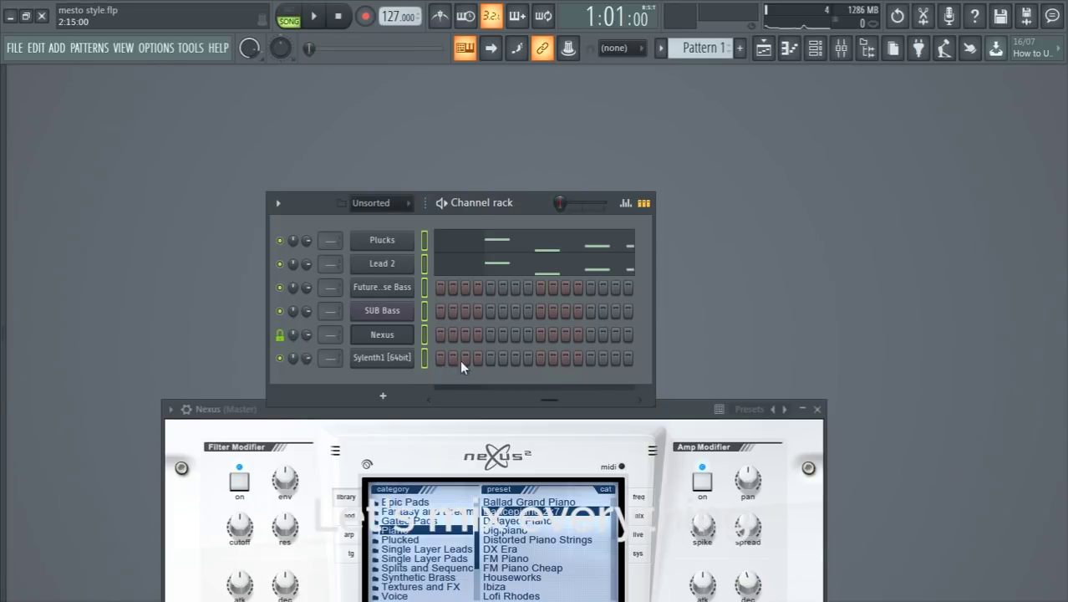
Route the six rack channels from Plucks to Sylenth1 to consecutive mixer inserts 5 to 10.
key(F9)
drag(322, 240, 515, 244)
click(363, 285)
key(ctrl+l)
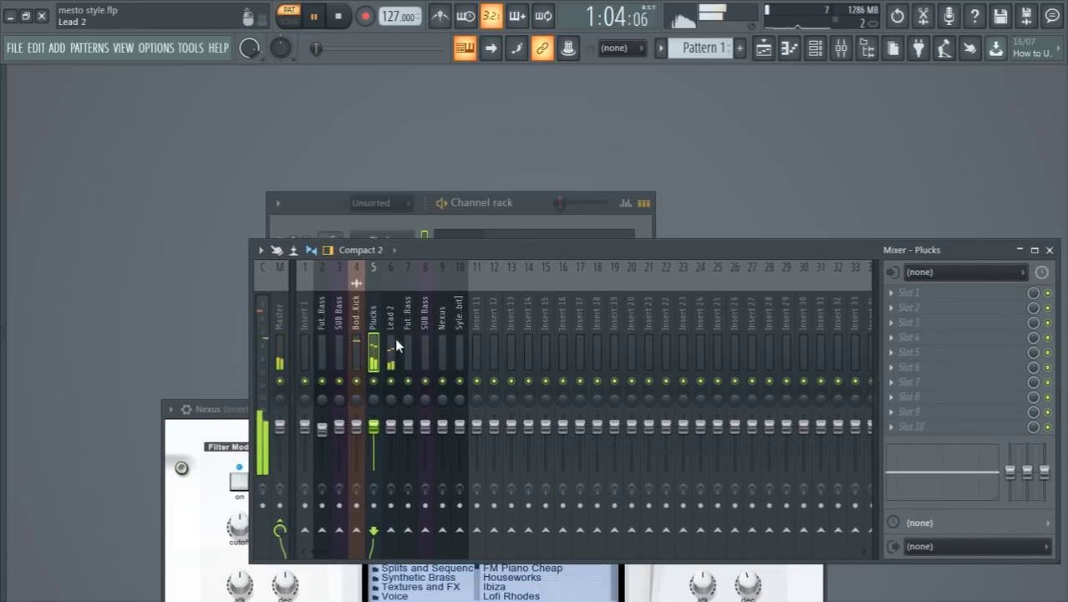
Rename mixer insert 11 as LEADS and move it directly after the Lead 2 insert.
drag(468, 250, 461, 207)
click(464, 291)
key(F2)
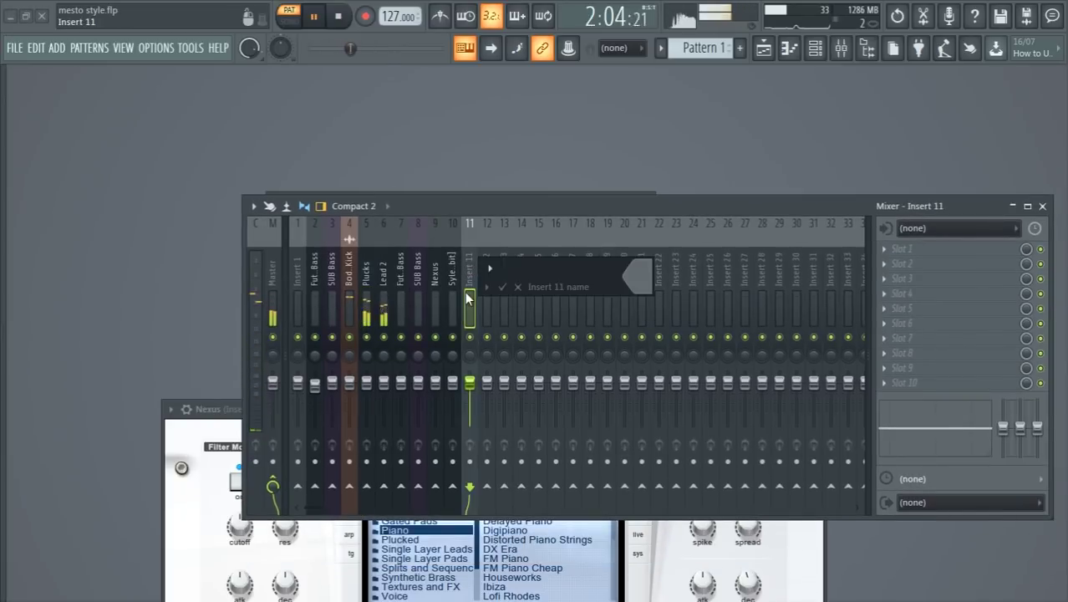
text(LEADS)
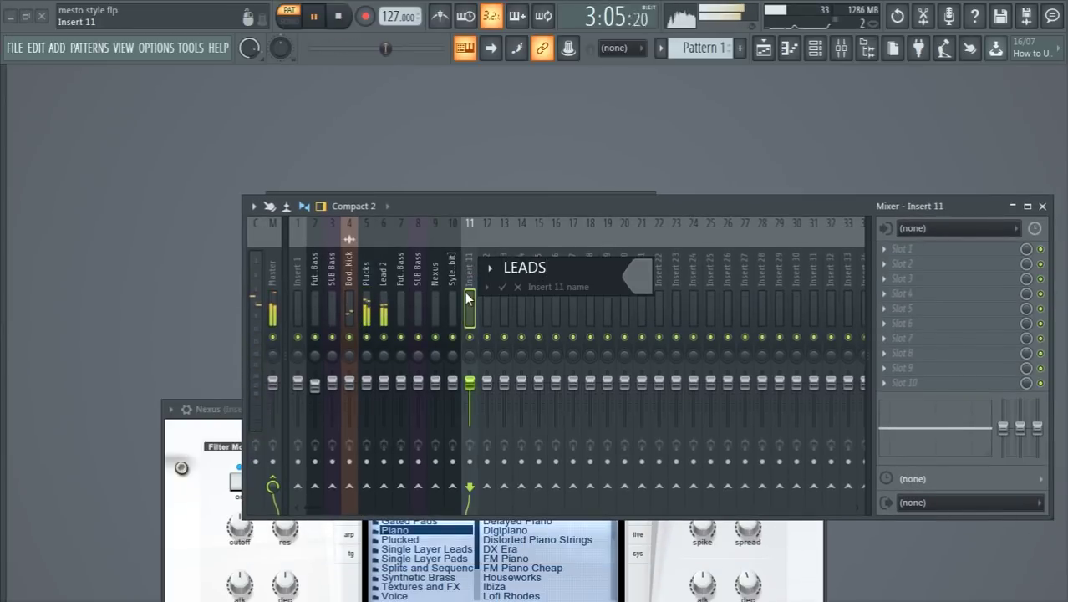
key(Return)
key(alt+Left)
key(alt+Left)
key(alt+Left)
key(alt+Left)
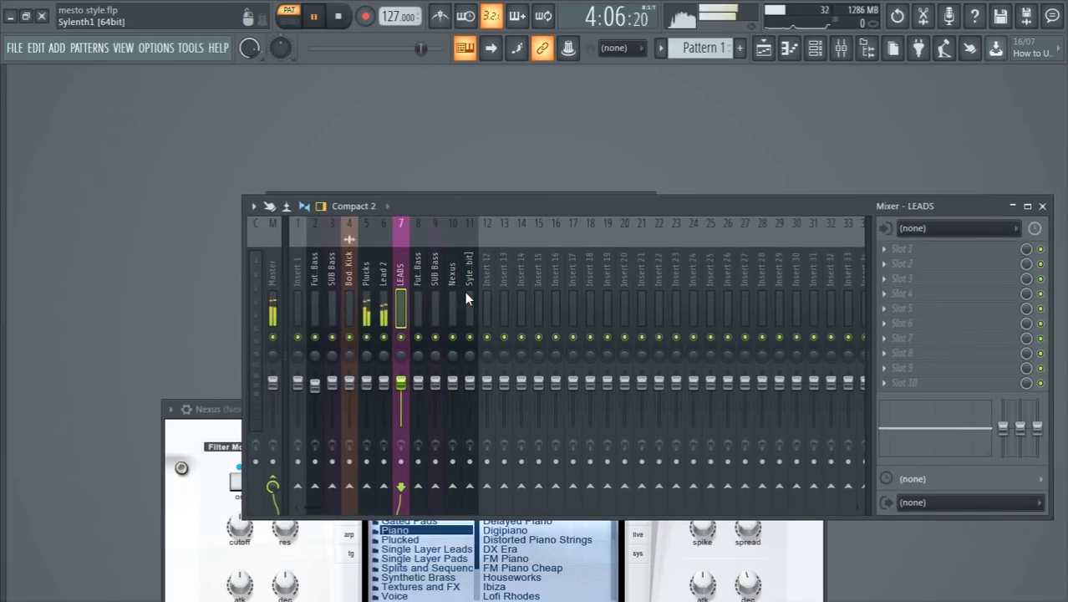
Route the Plucks and Lead 2 mixer inserts only to the LEADS insert and play the pattern.
key(space)
click(365, 276)
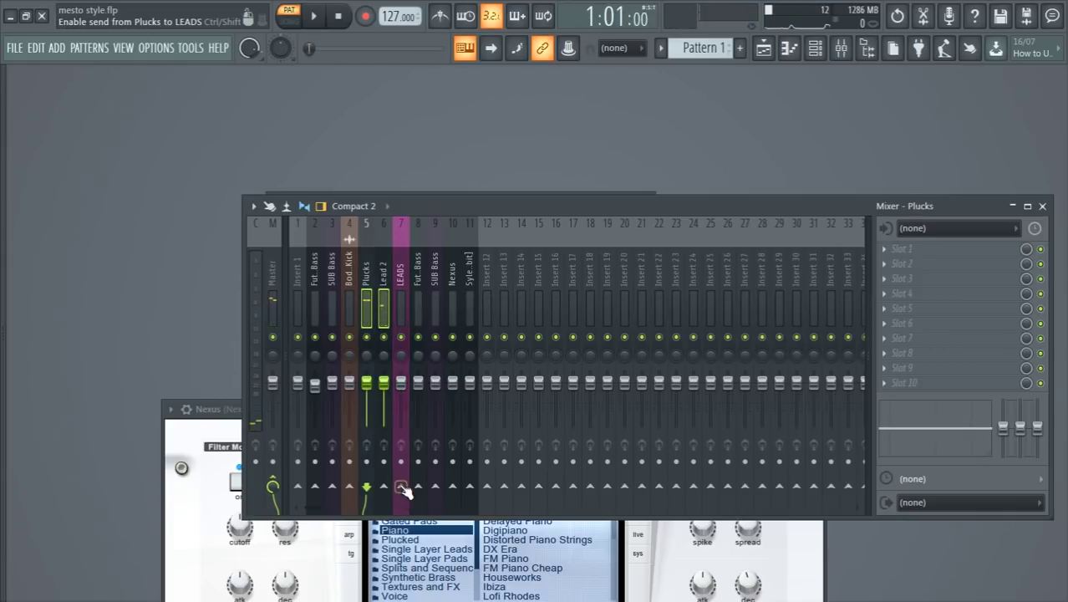
right_click(402, 488)
click(461, 508)
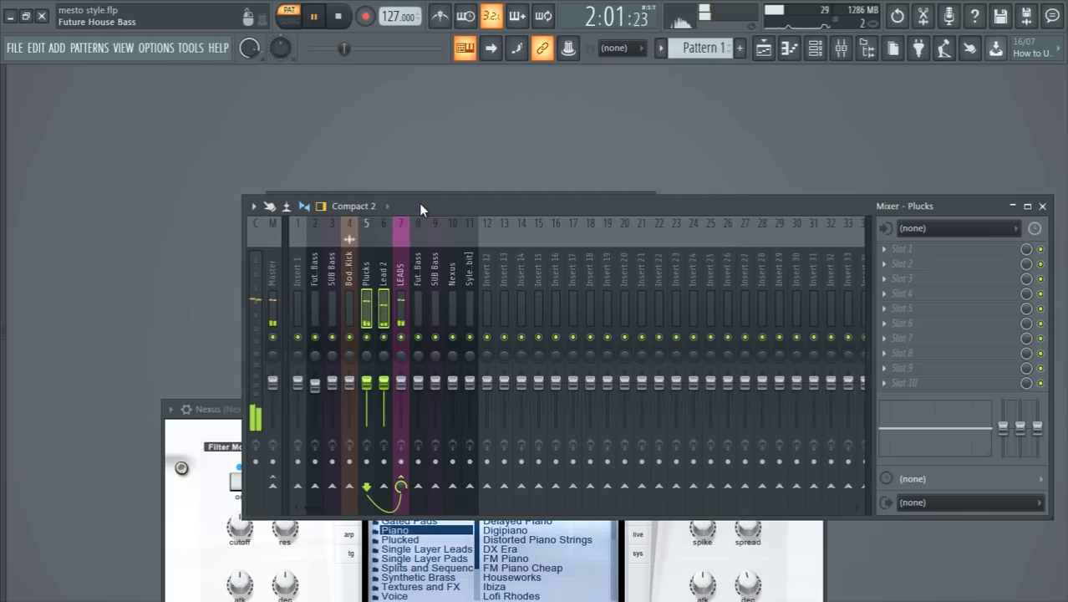
Try all the Lead 2 notes an octave higher in the piano roll, then transpose them back down an octave.
drag(419, 203, 364, 120)
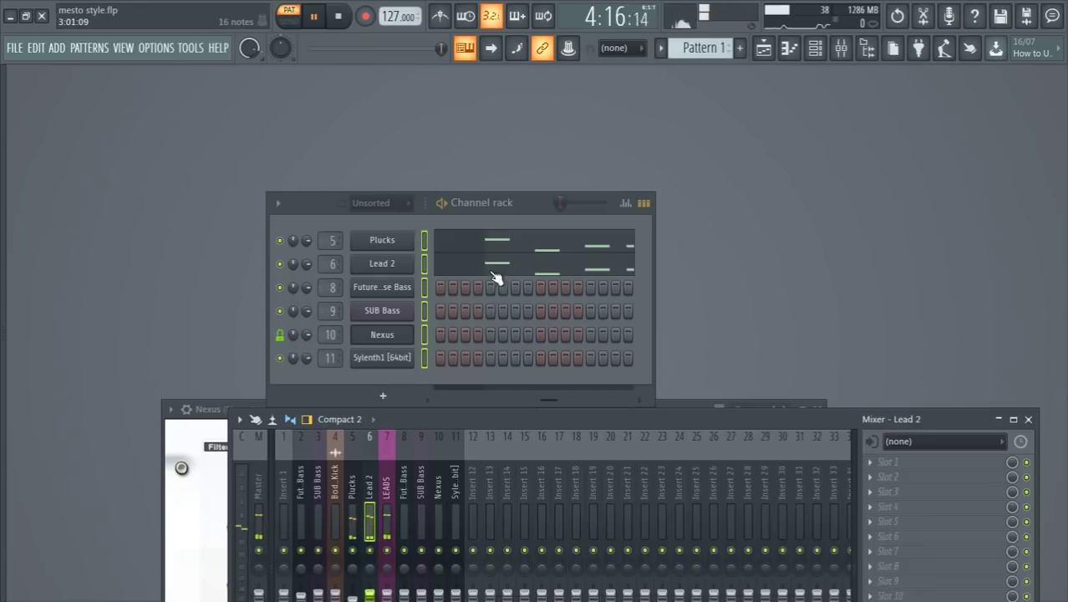
click(494, 269)
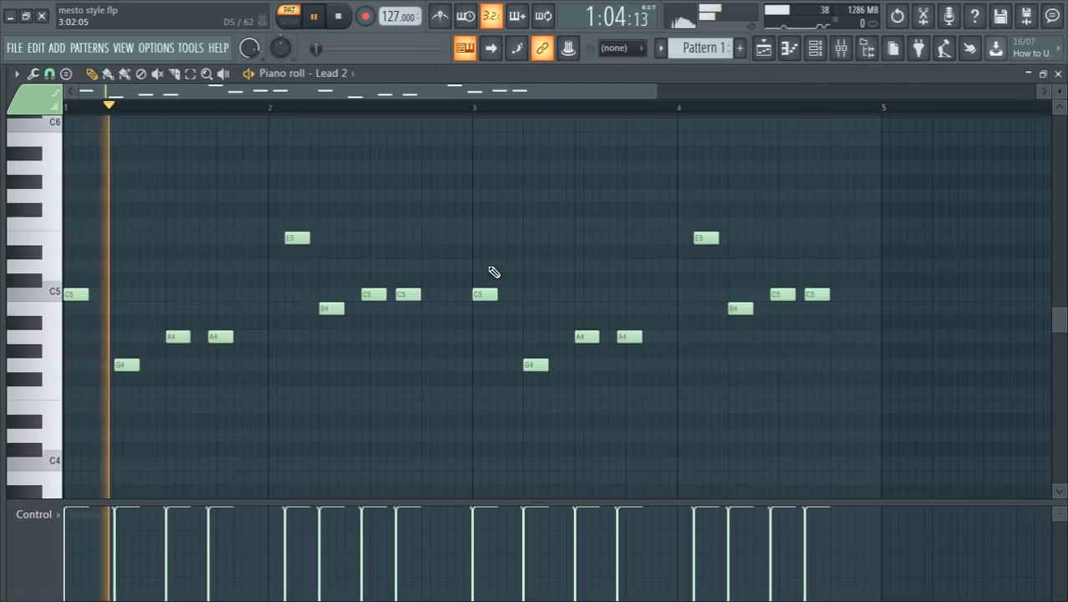
scroll(491, 136, down, 1)
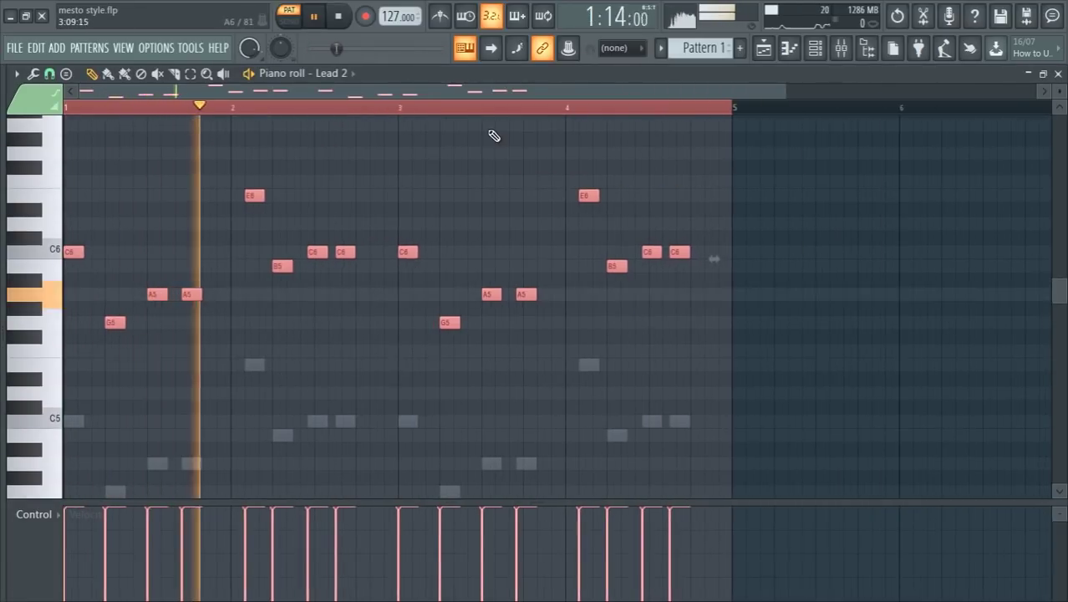
key(ctrl+Down)
Lower the Plucks mixer volume to about -7.2 dB and keep Lead 2 at its default level.
key(F9)
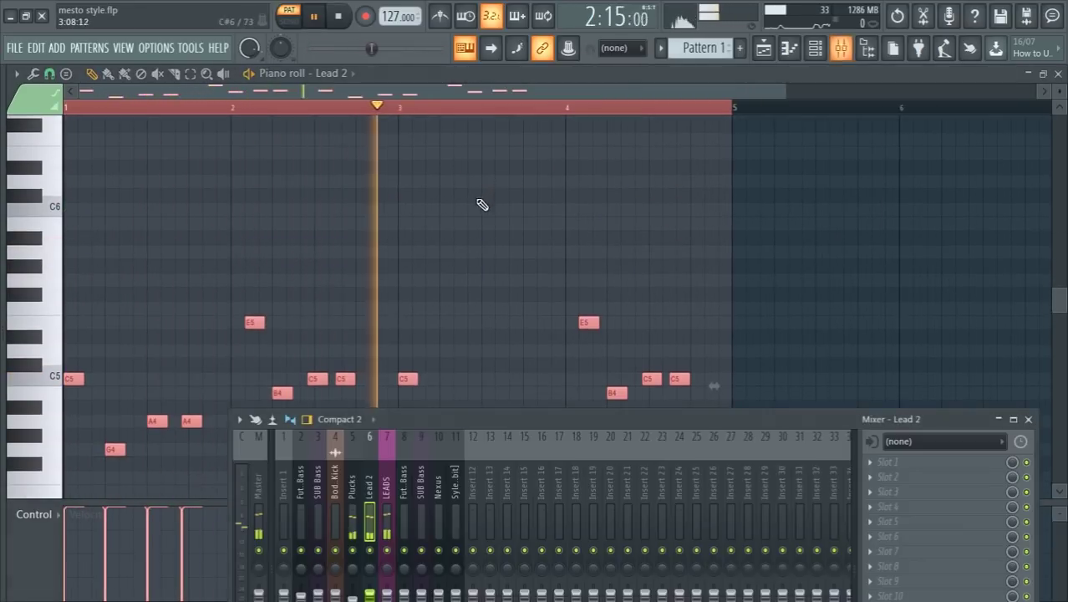
drag(406, 428, 394, 266)
drag(332, 444, 333, 452)
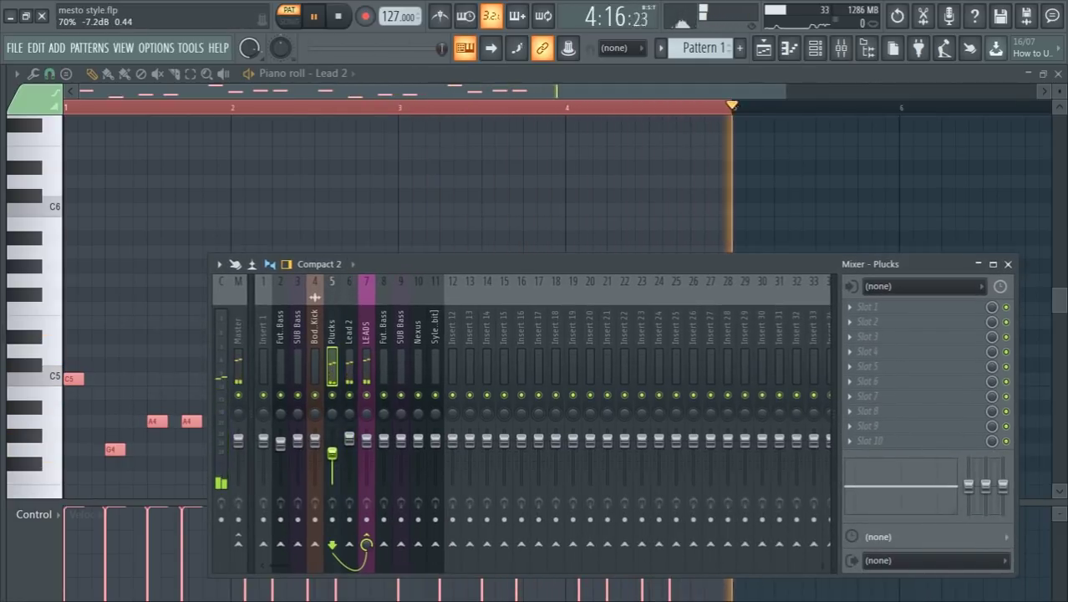
click(349, 351)
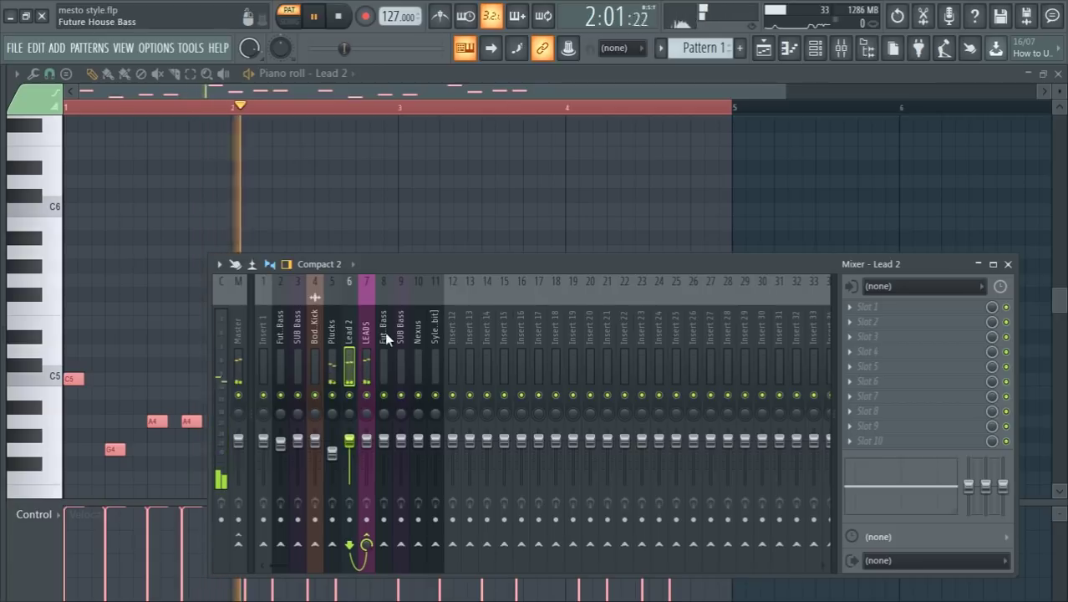
Load Fruity Parametric EQ 2 in the first effect slot of the LEADS insert.
click(366, 334)
drag(455, 269, 361, 188)
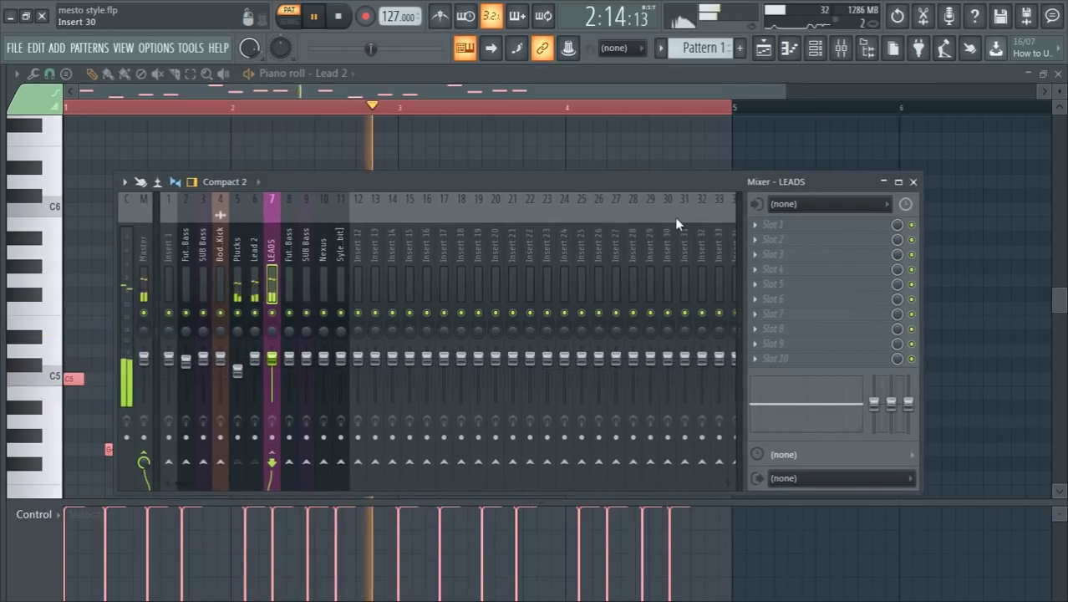
click(750, 228)
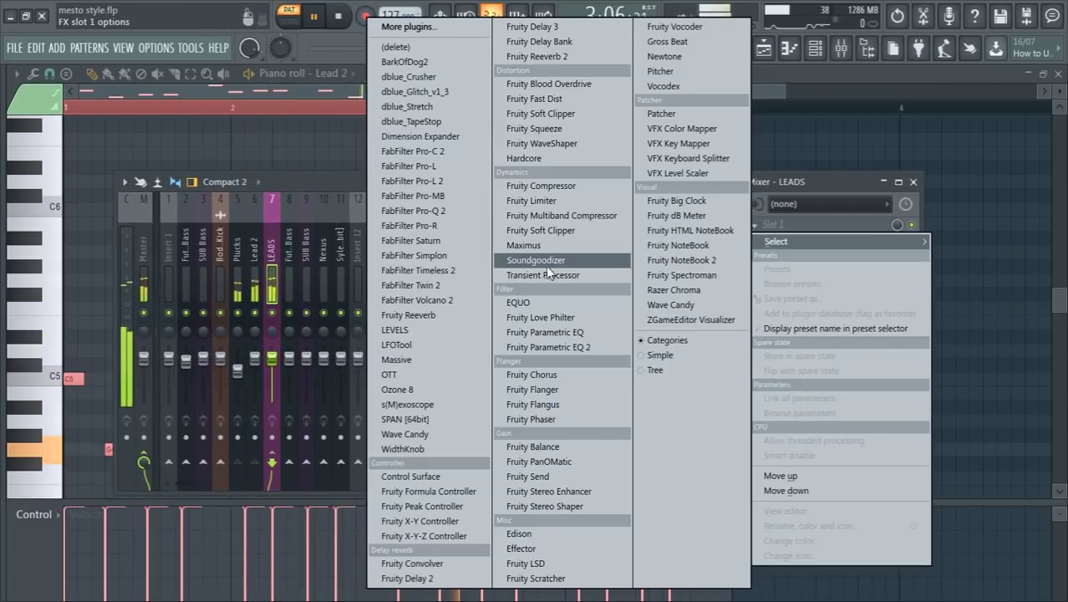
click(574, 347)
Set the LEADS EQ's band 1 to high pass at about 184 Hz, boost band 5 about 1.5 dB at 1265 Hz and raise the treble band.
right_click(88, 274)
mouse_move(111, 314)
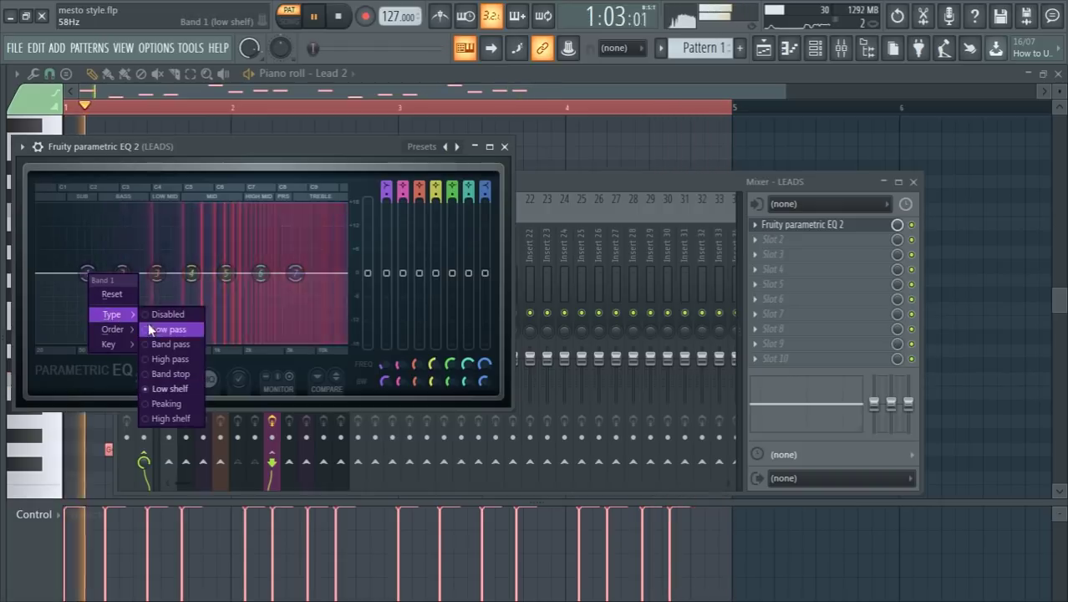
click(181, 359)
drag(383, 365, 383, 338)
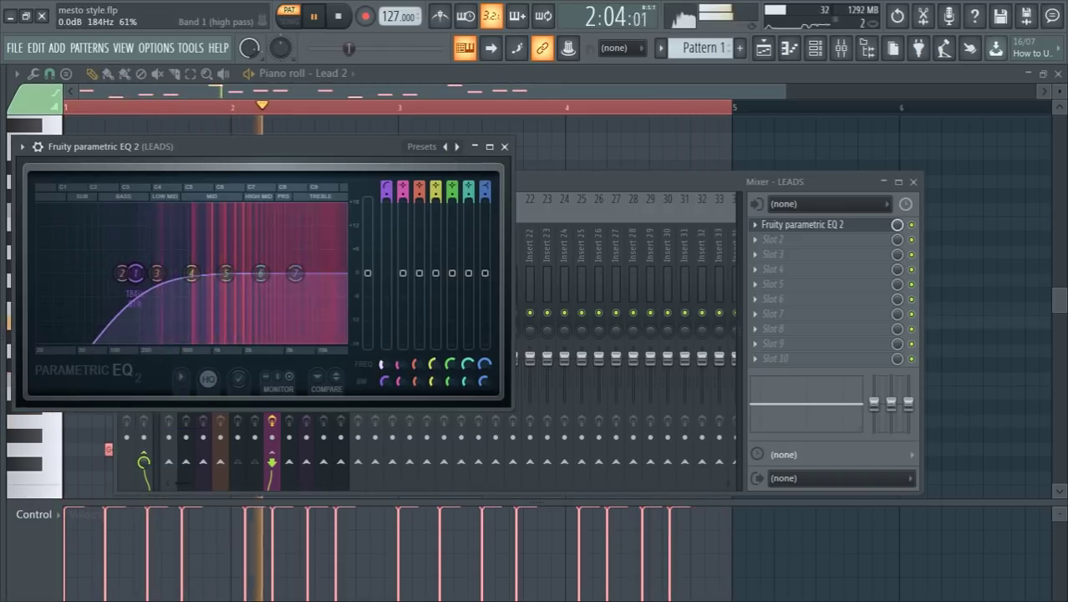
drag(261, 273, 248, 253)
drag(295, 273, 223, 266)
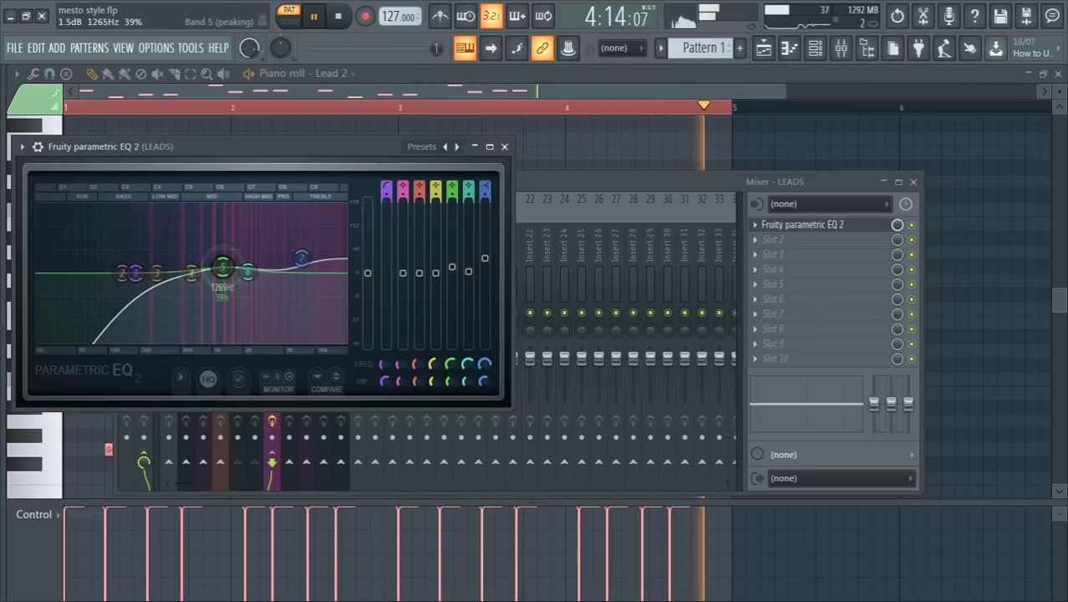
Close the LEADS EQ and set the Plucks mixer volume to about -3.6 dB.
click(490, 147)
click(1058, 73)
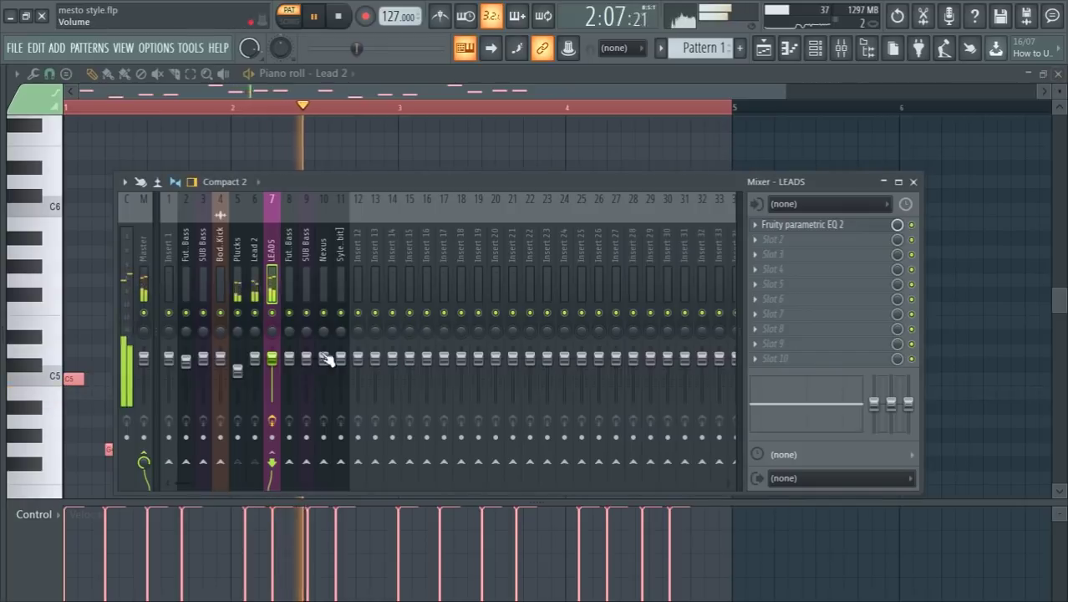
drag(243, 359, 243, 353)
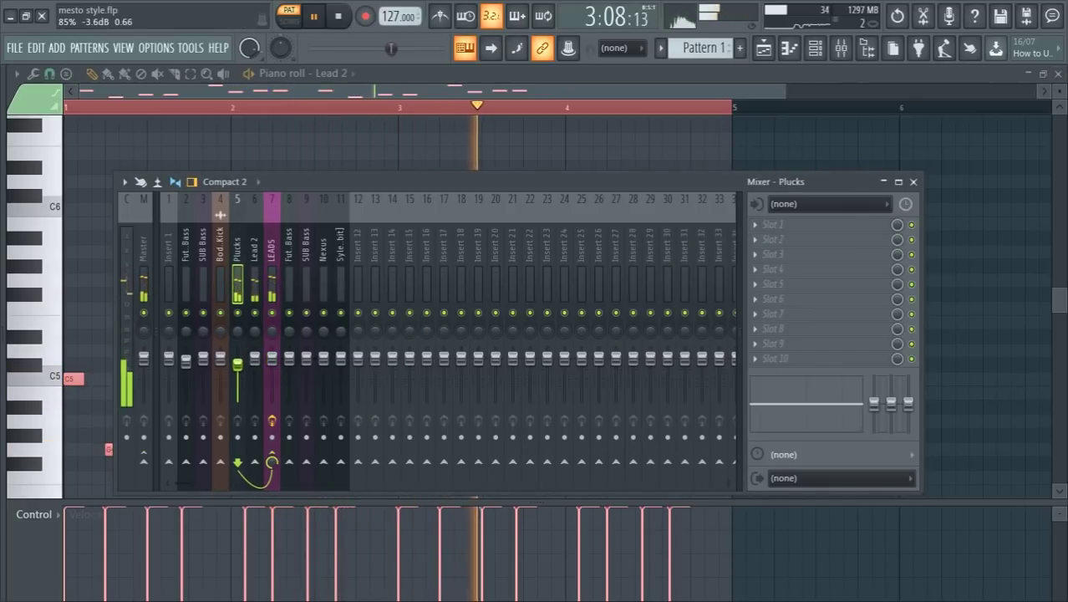
click(258, 359)
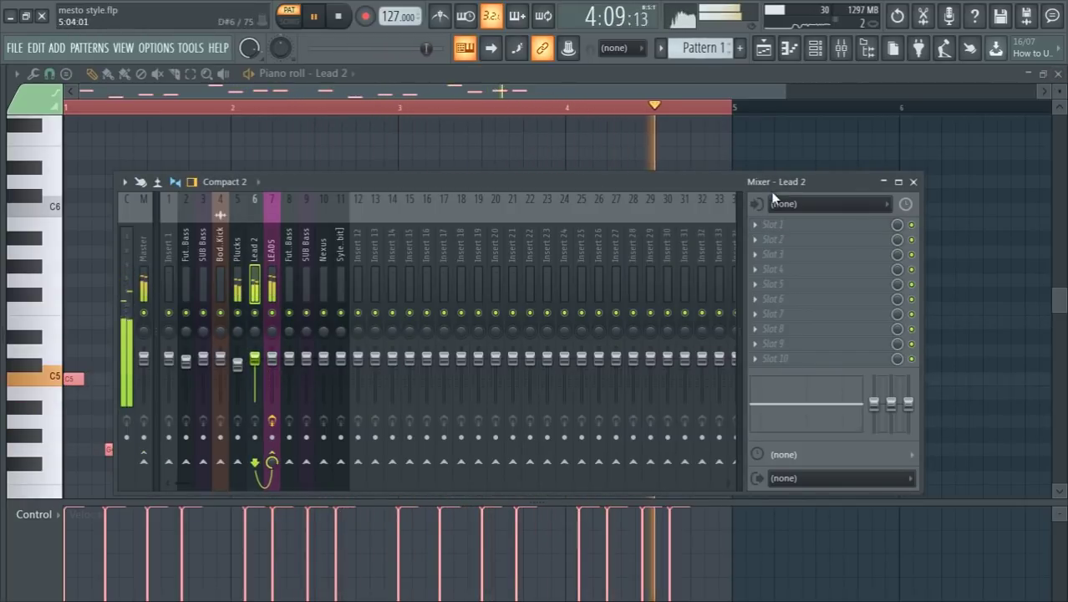
Add WidthKnob to the second effect slot of the LEADS insert and set its width to 79%.
click(274, 247)
click(775, 240)
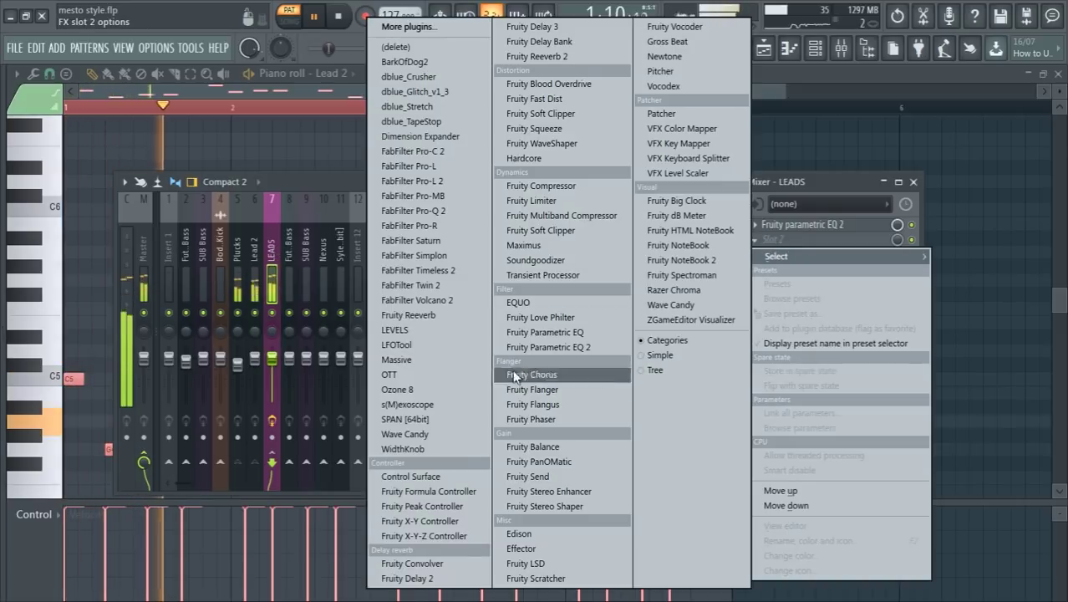
click(468, 448)
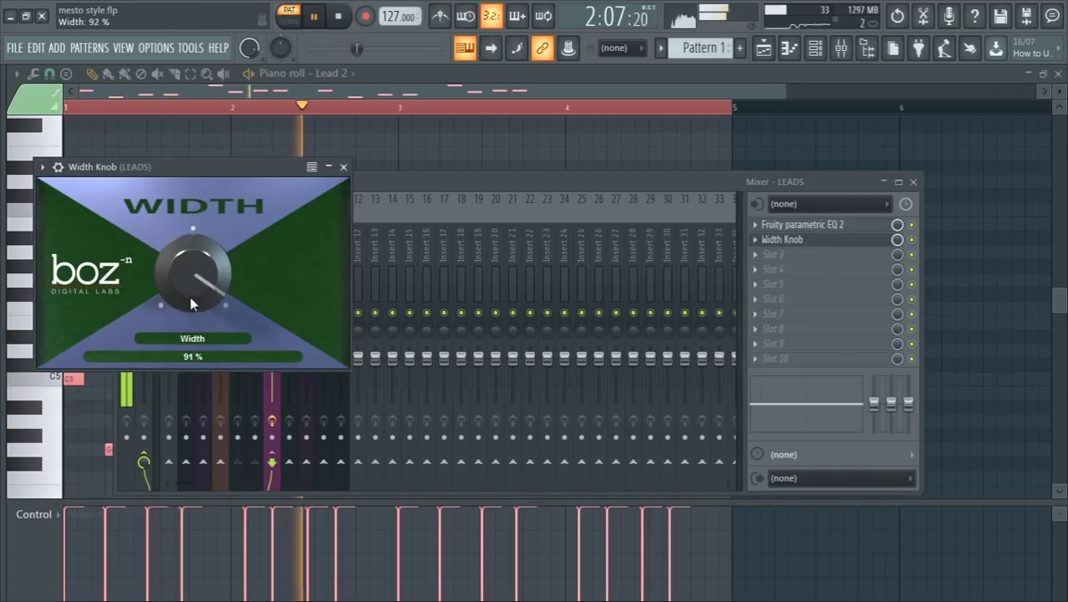
drag(190, 304, 185, 310)
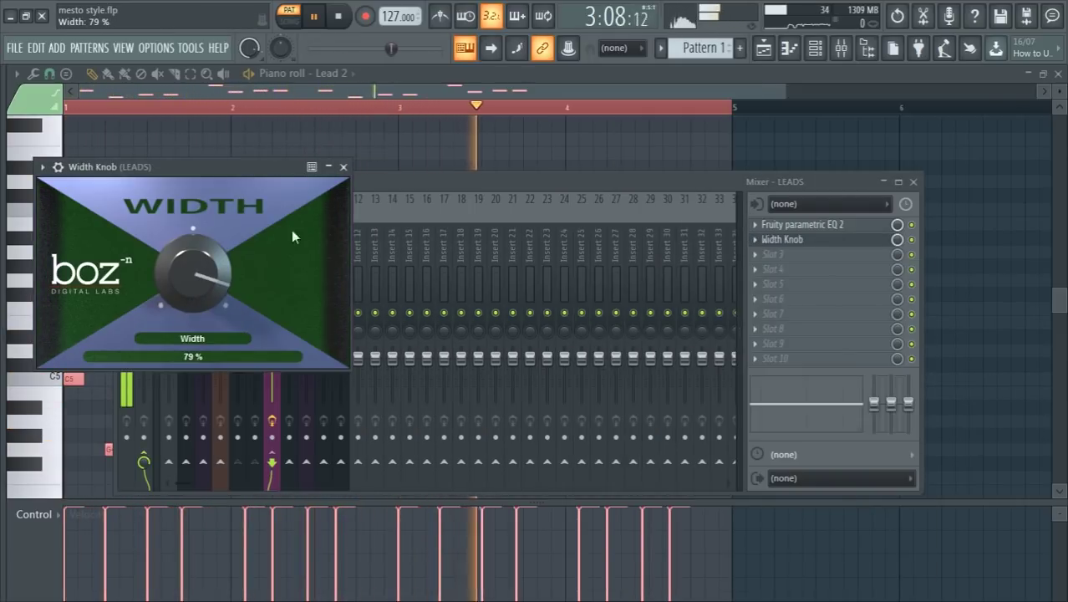
Close the width effect, load SPAN in the third effect slot of the LEADS insert and close its window.
click(343, 166)
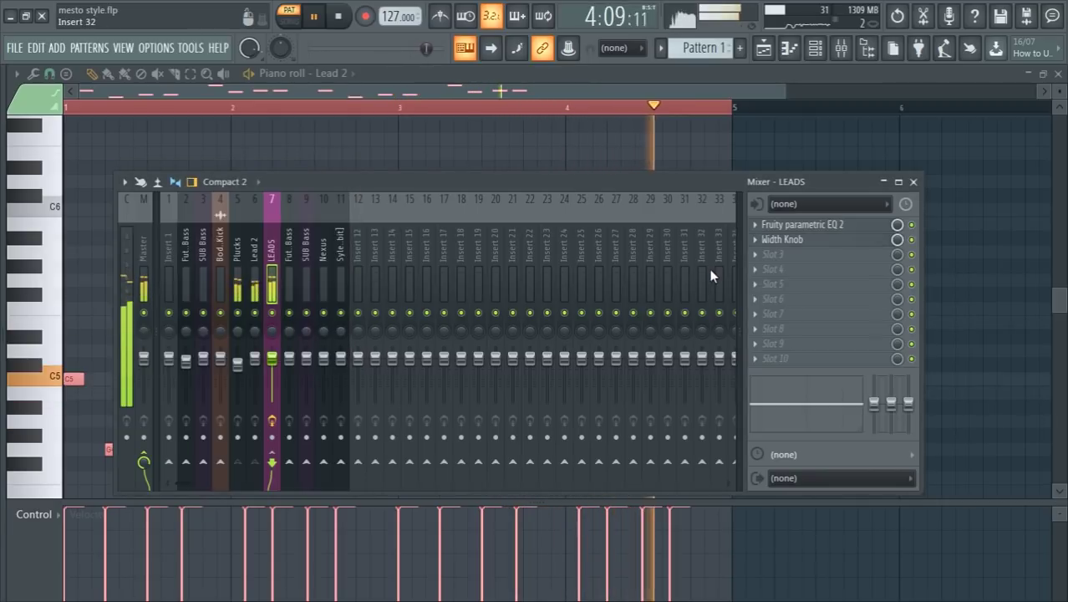
click(758, 255)
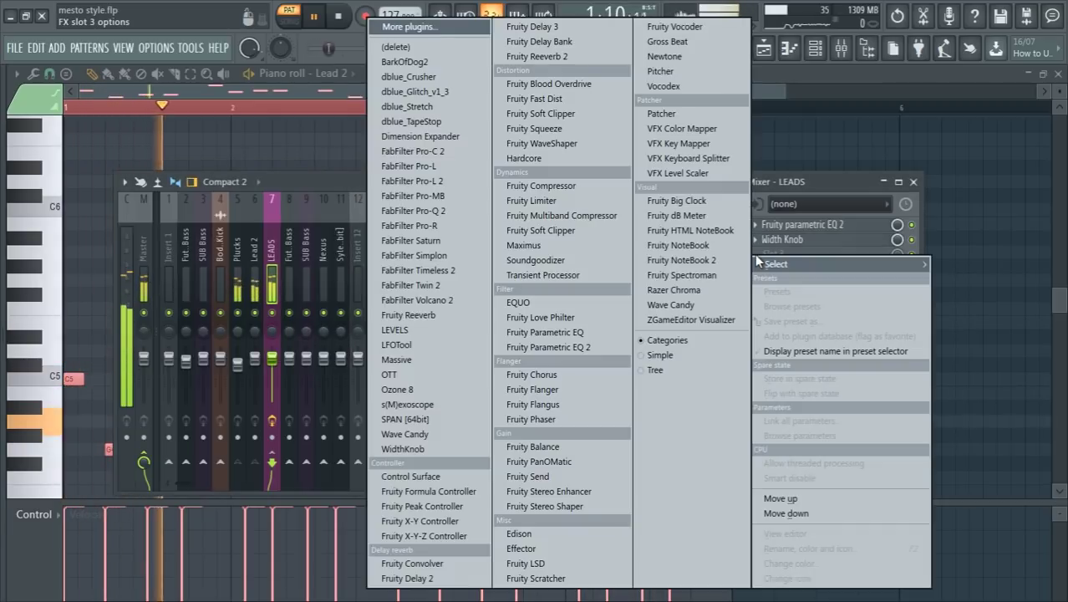
click(402, 415)
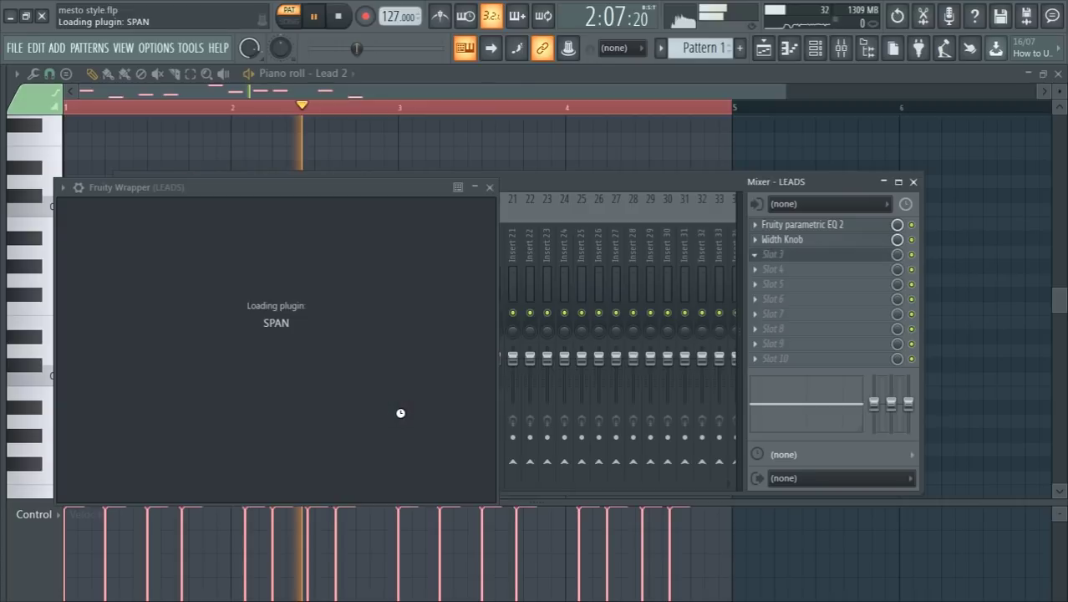
mouse_move(502, 179)
mouse_down()
mouse_move(502, 117)
mouse_move(491, 177)
mouse_up()
click(715, 173)
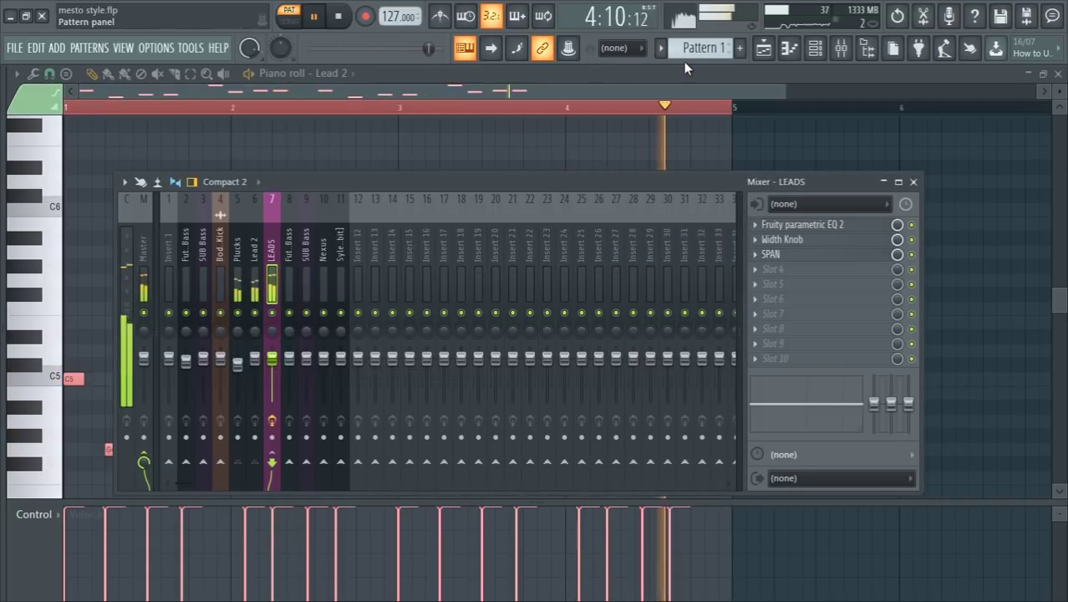
Switch to Pattern 2 and load Fruity Parametric EQ 2 in the first effect slot of the Future House Bass insert on track 8.
scroll(691, 44, down, 1)
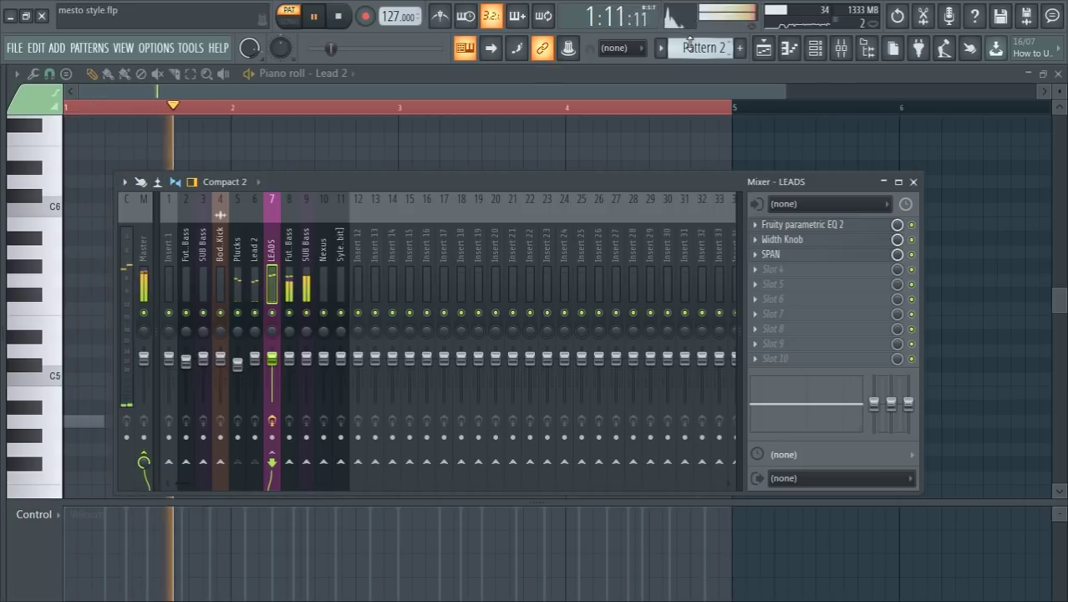
click(293, 282)
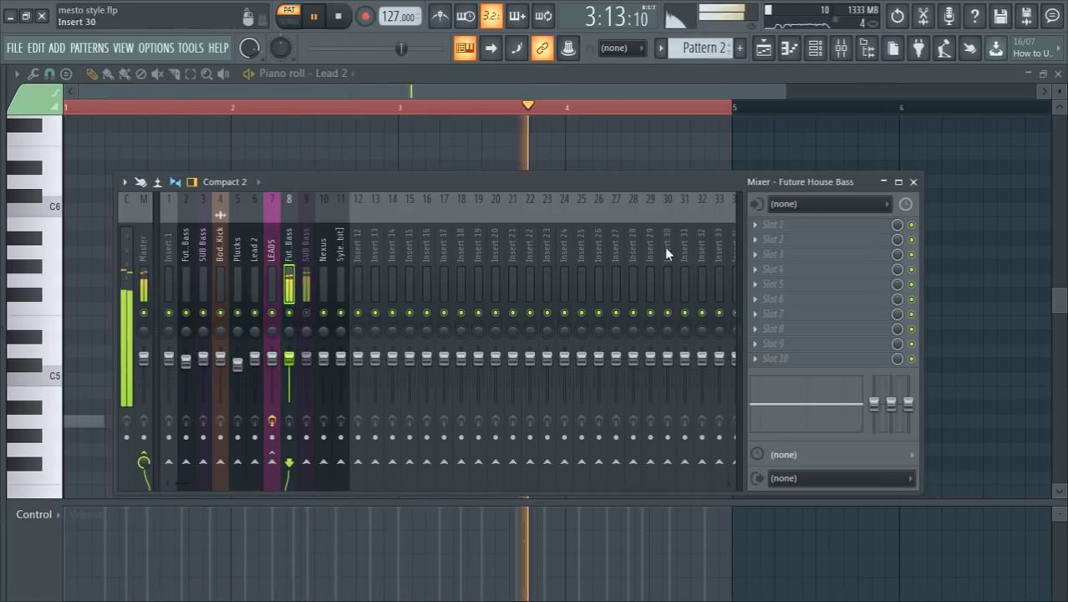
click(773, 233)
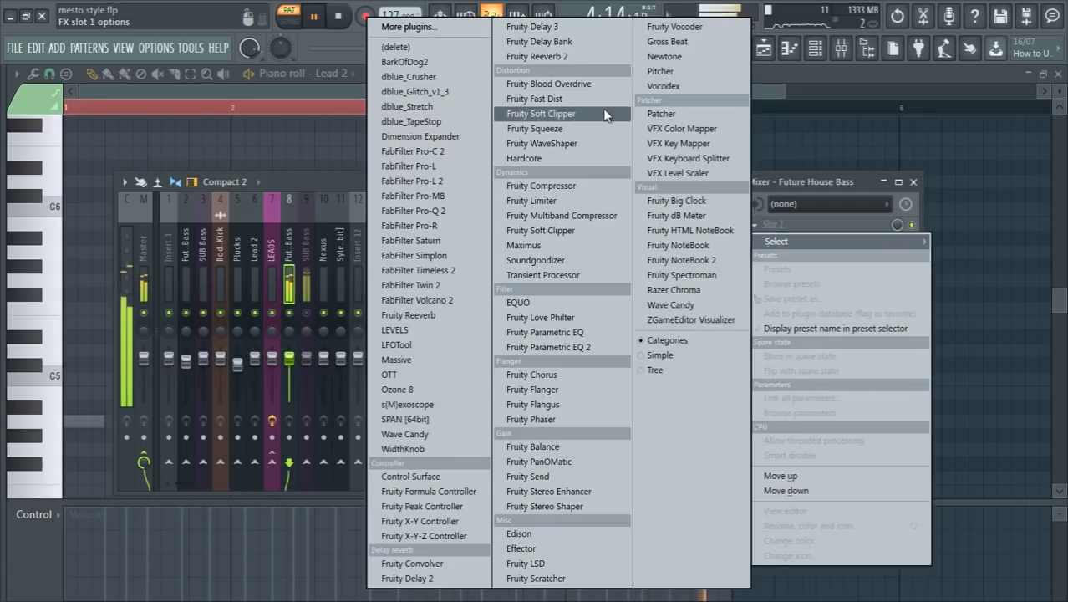
click(586, 344)
Change band 1 of the Future House Bass EQ to high pass, raise its frequency and close the EQ.
right_click(88, 274)
mouse_move(114, 315)
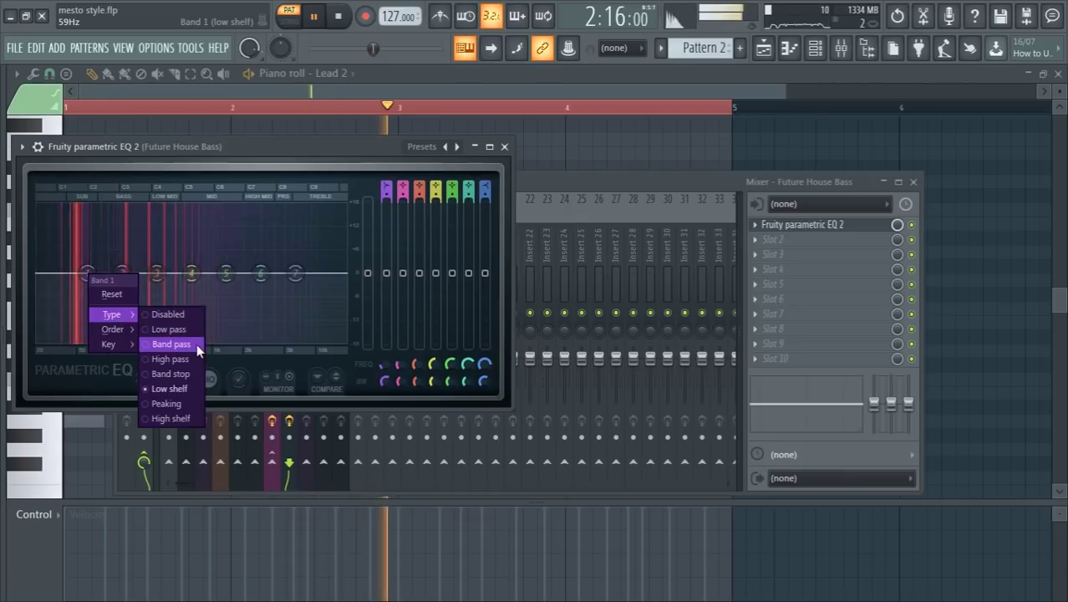
click(197, 351)
drag(383, 364, 383, 344)
click(504, 148)
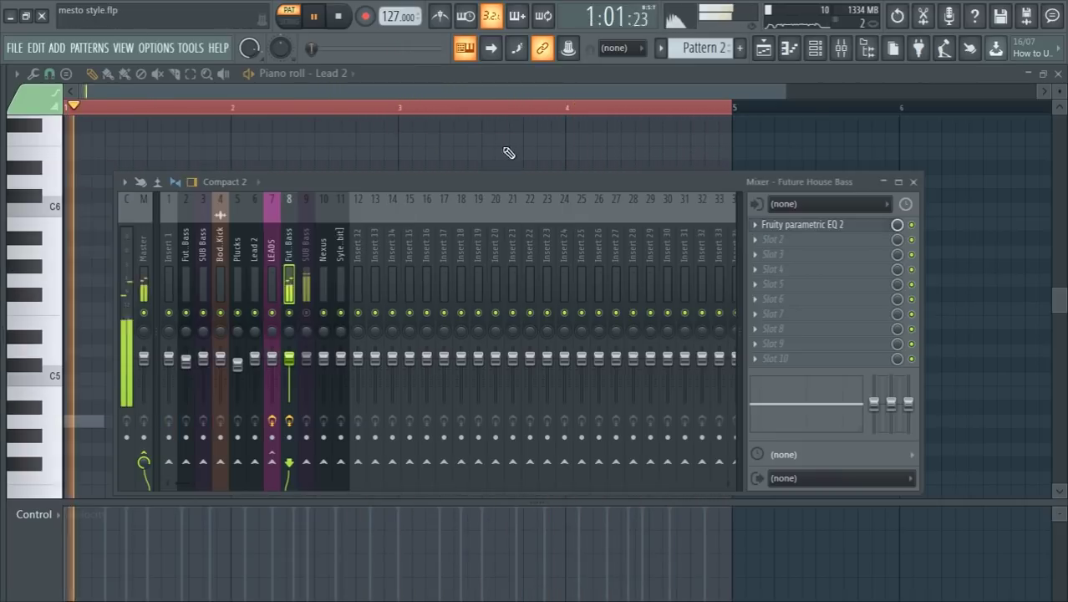
Open the plugin choices for the second effect slot of the Future House Bass insert.
click(761, 240)
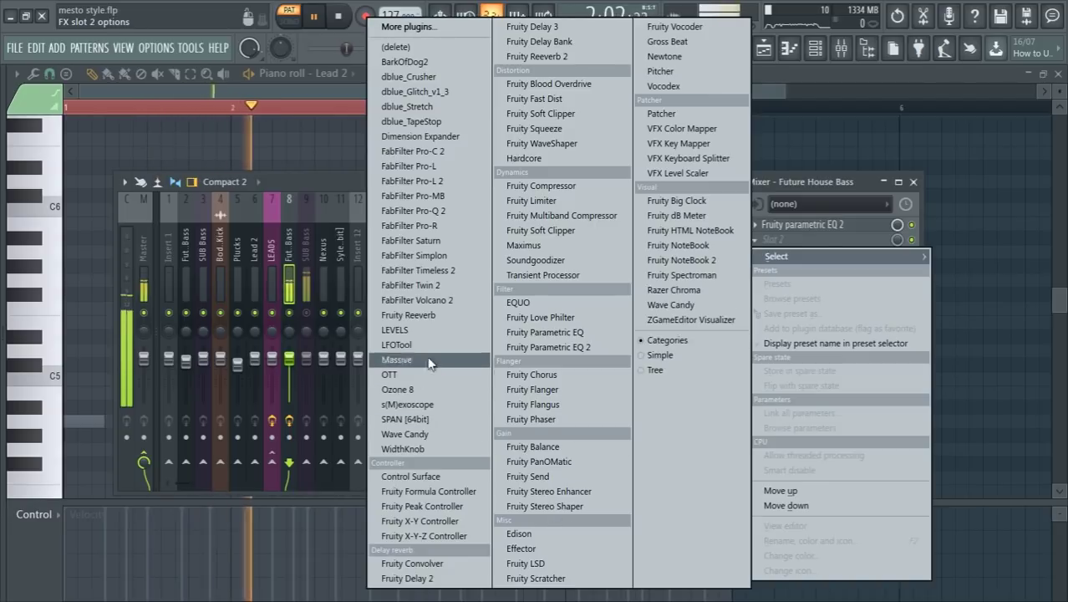
Load Dimension Expander in the Future House Bass mixer track's second effect slot and boost band 3 of its Fruity Parametric EQ 2.
click(447, 137)
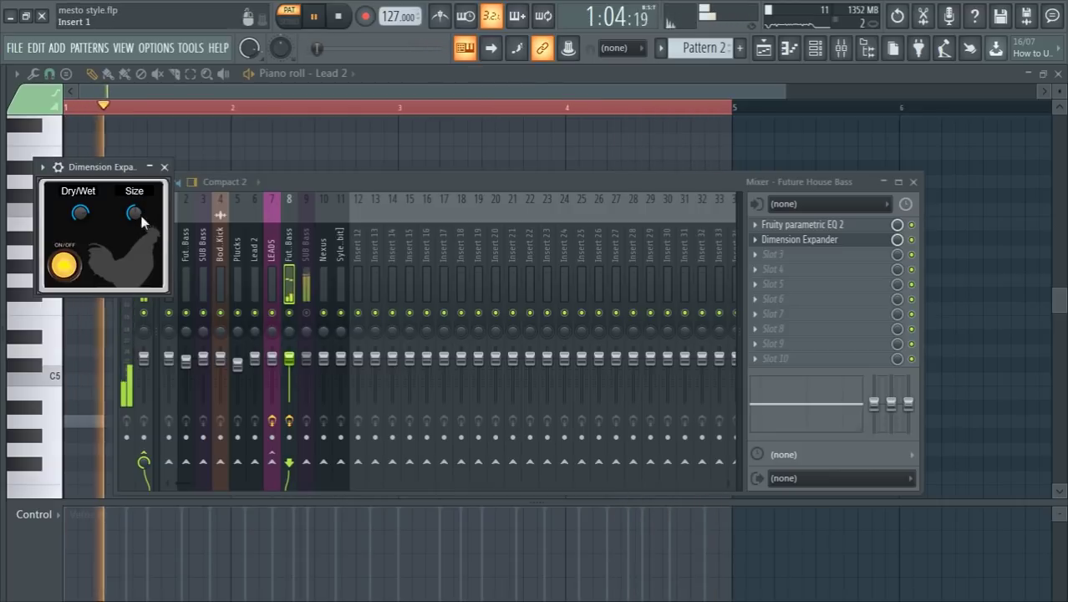
click(822, 226)
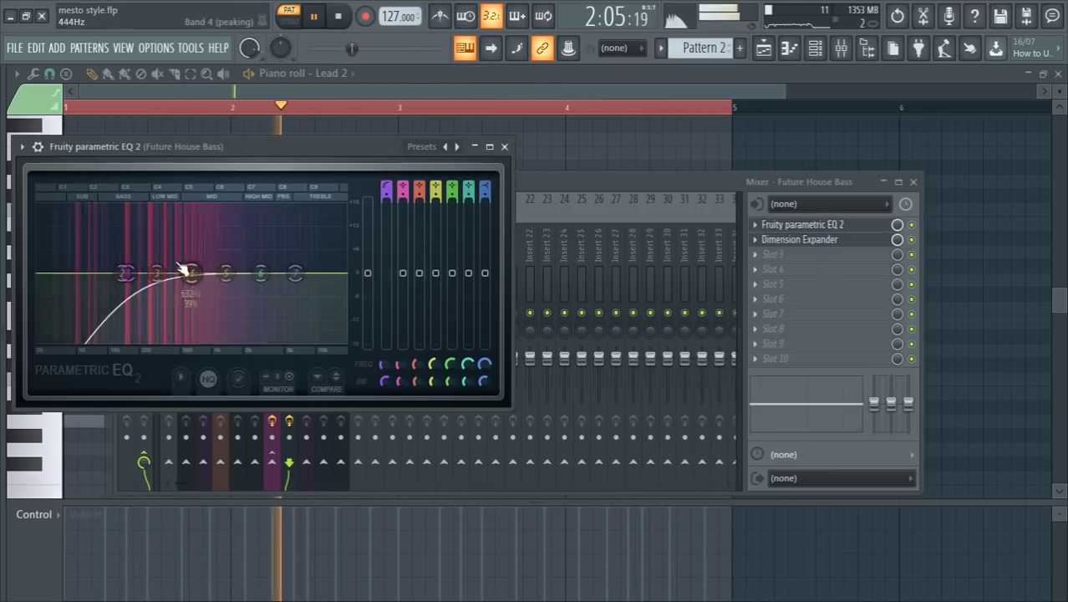
drag(157, 273, 156, 248)
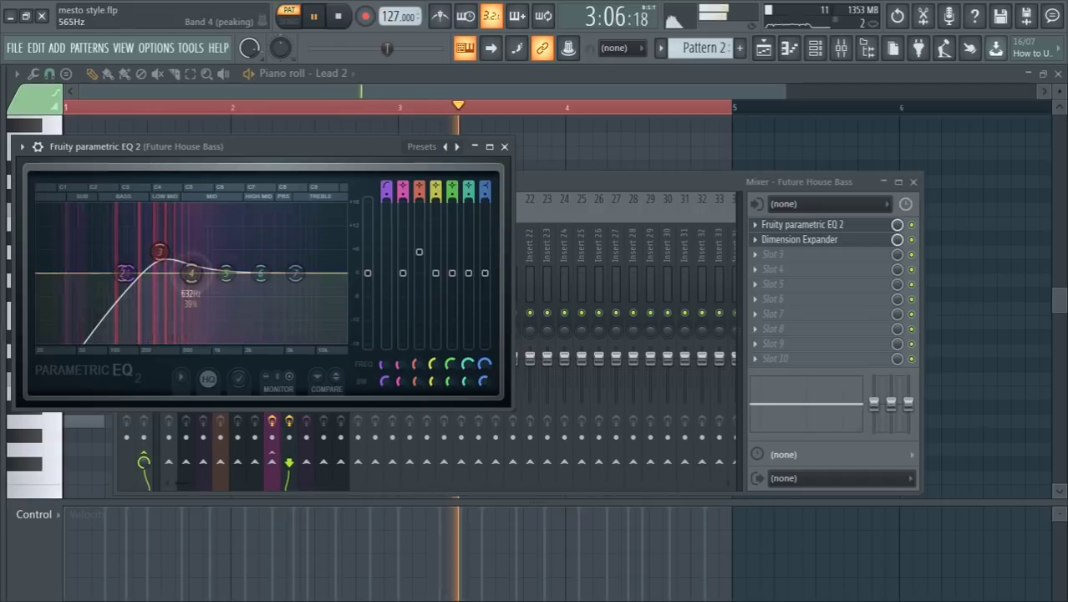
click(504, 146)
Load Fruity Reeverb in the third effect slot and raise its low cut to about 468 Hz.
click(766, 263)
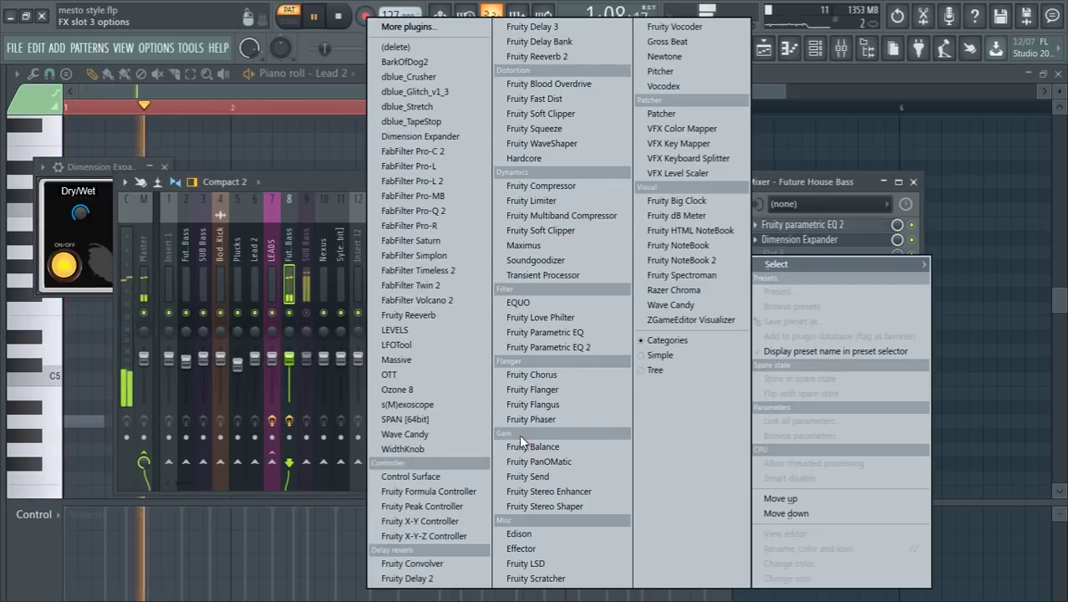
click(432, 321)
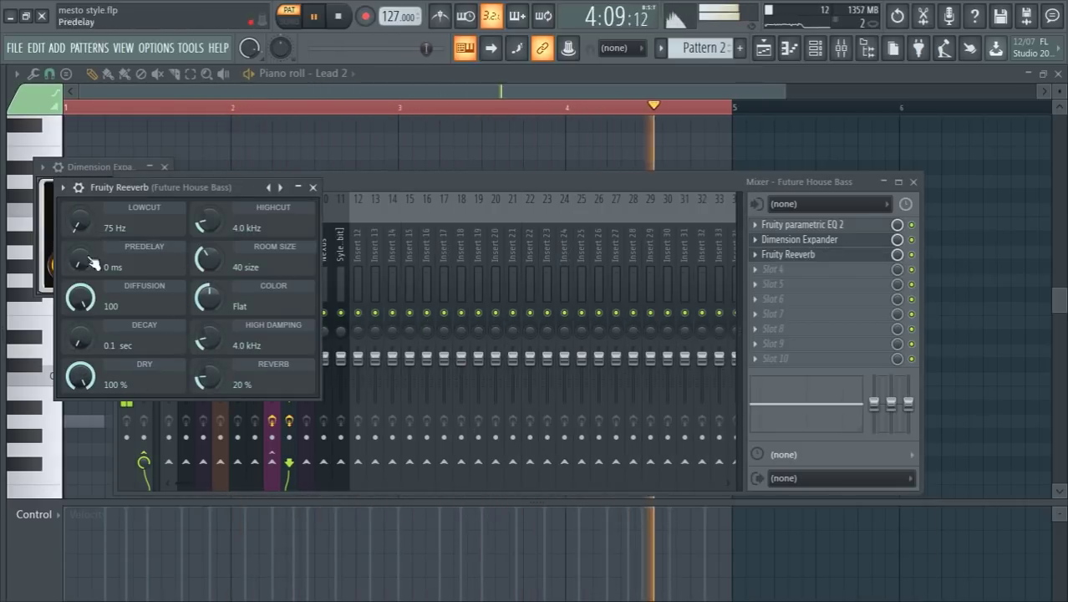
drag(79, 222, 79, 188)
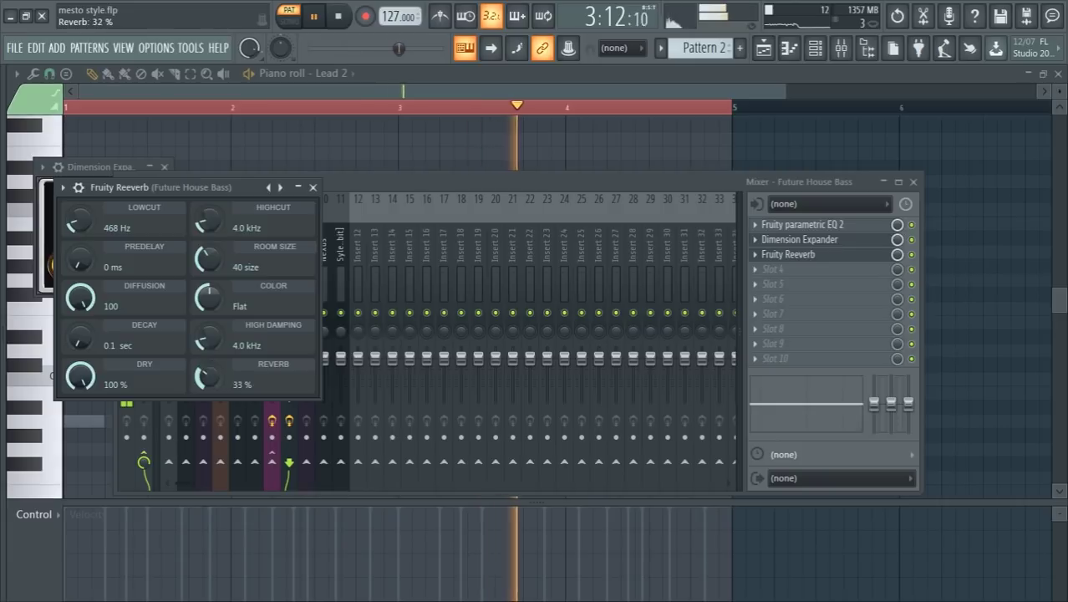
Load FabFilter Pro-Q 2 in the fourth effect slot and add a band cutting about 4 dB near 40 Hz.
click(756, 269)
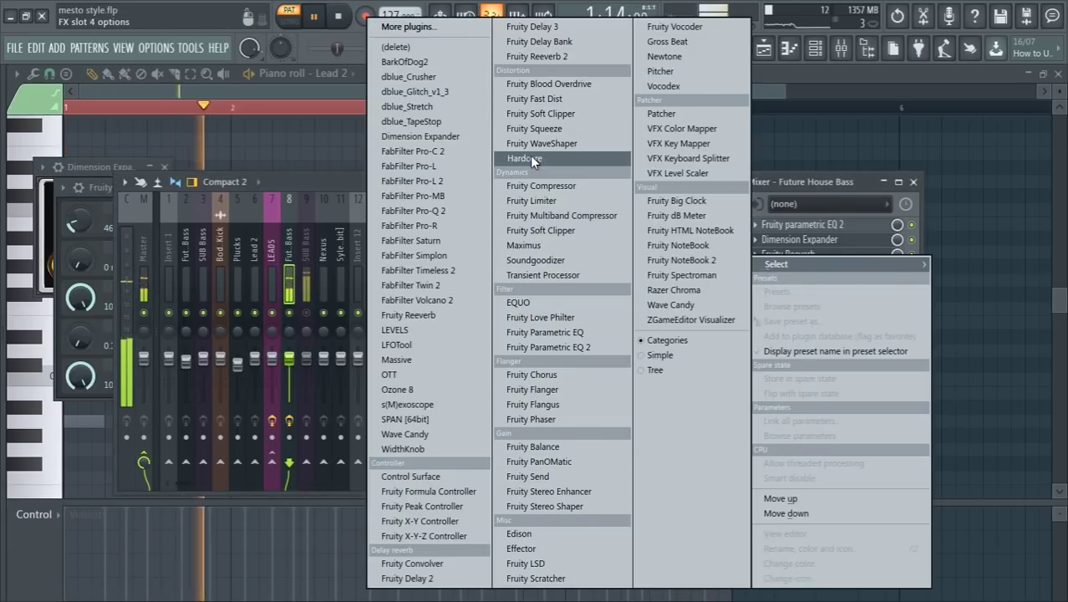
click(455, 213)
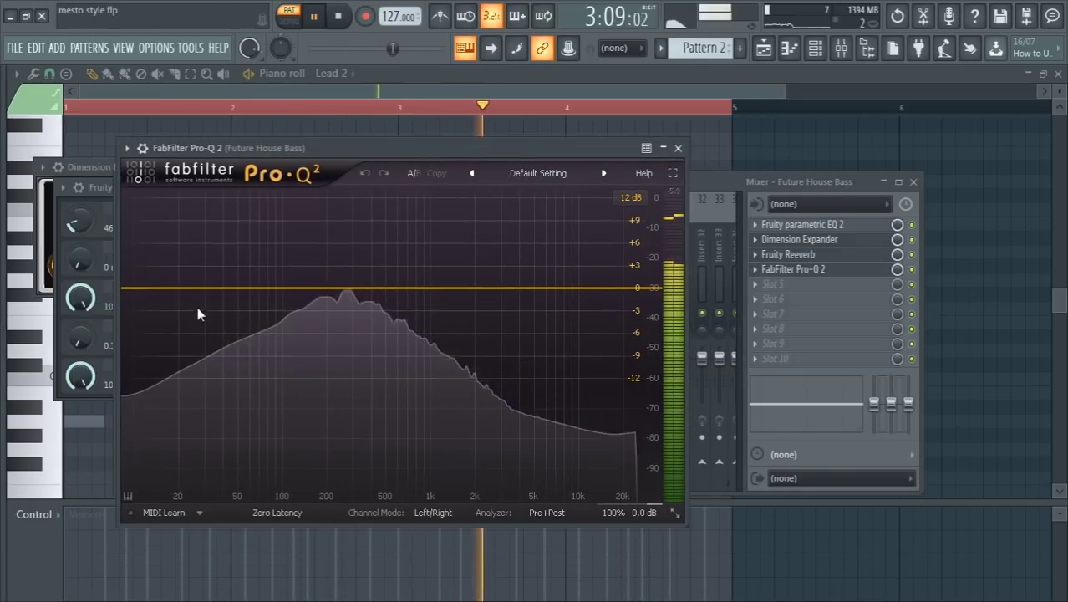
double_click(222, 314)
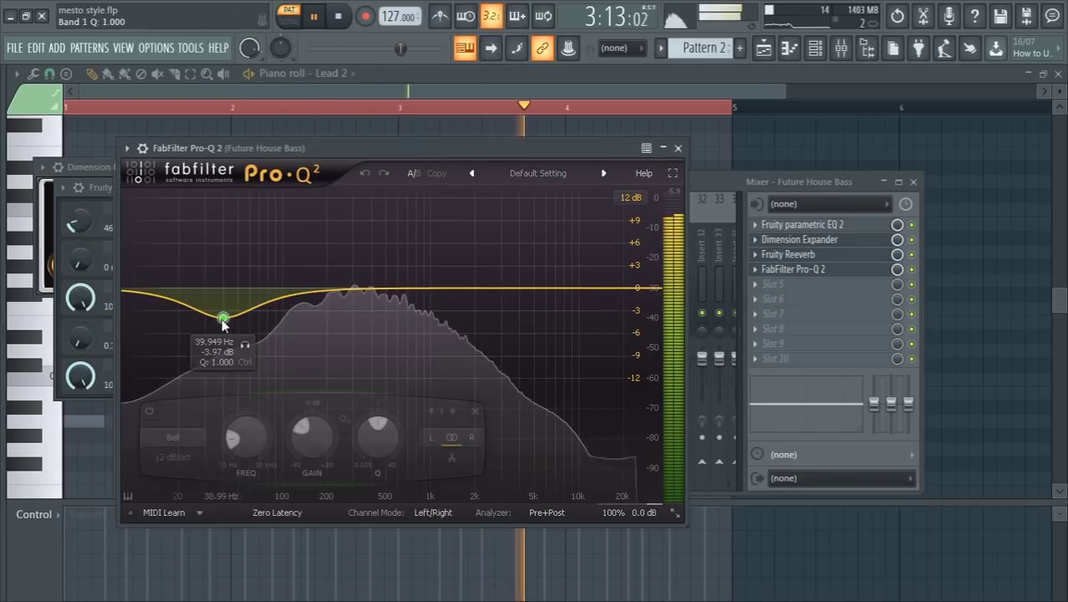
Switch the Pro-Q 2 channel mode to Mid/Side and assign the low band to the side signal only.
click(441, 513)
click(436, 562)
click(471, 436)
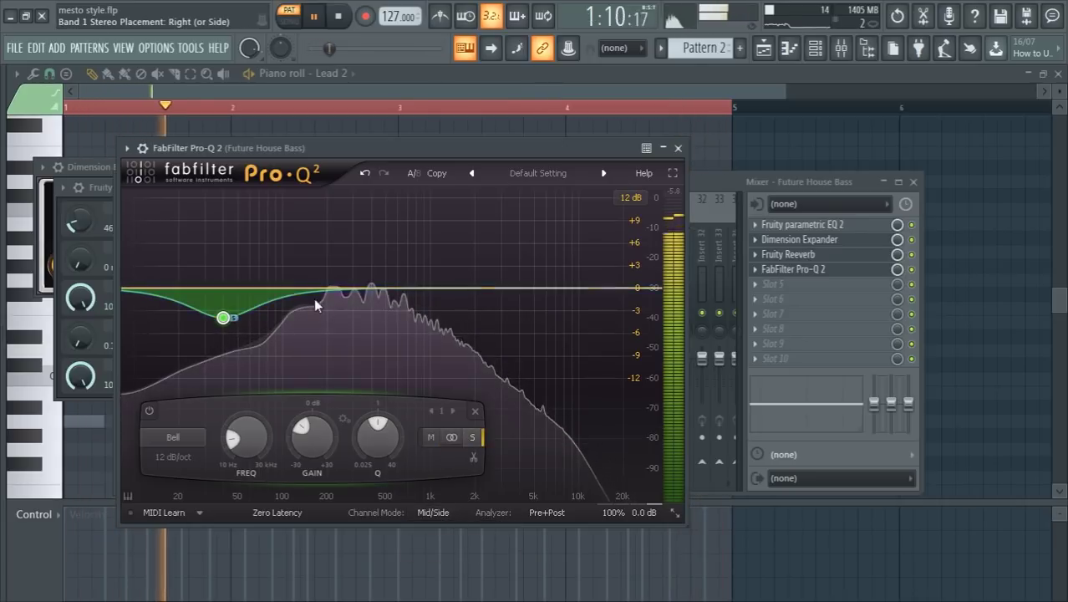
Turn the side band into a Low Cut at about 88 Hz with a Q of 0.775 and close the equalizer.
mouse_move(245, 345)
mouse_down()
mouse_move(231, 355)
mouse_move(242, 353)
mouse_up()
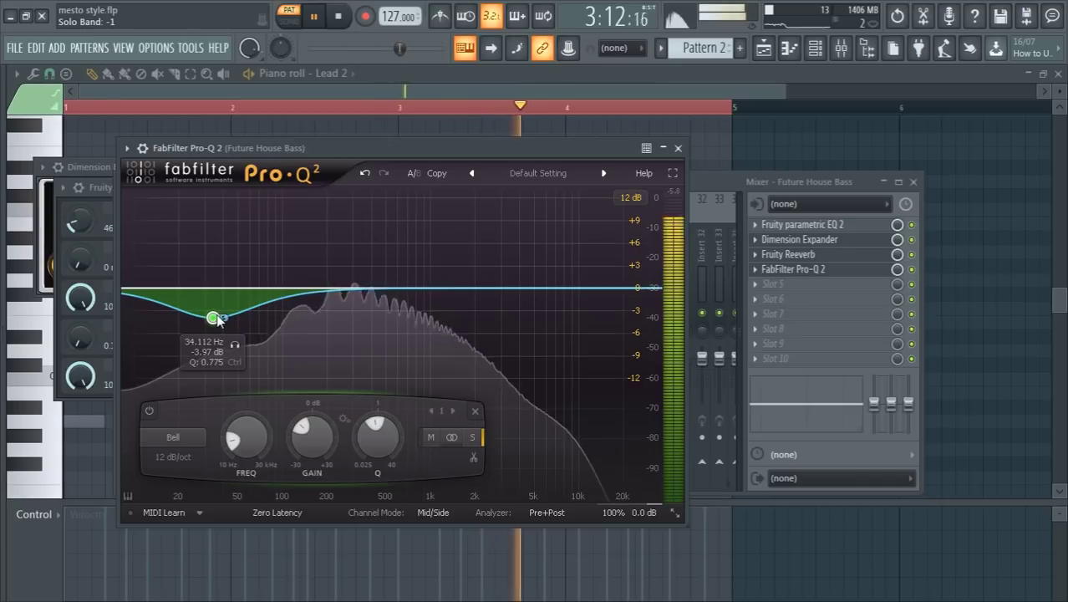
right_click(212, 318)
click(173, 437)
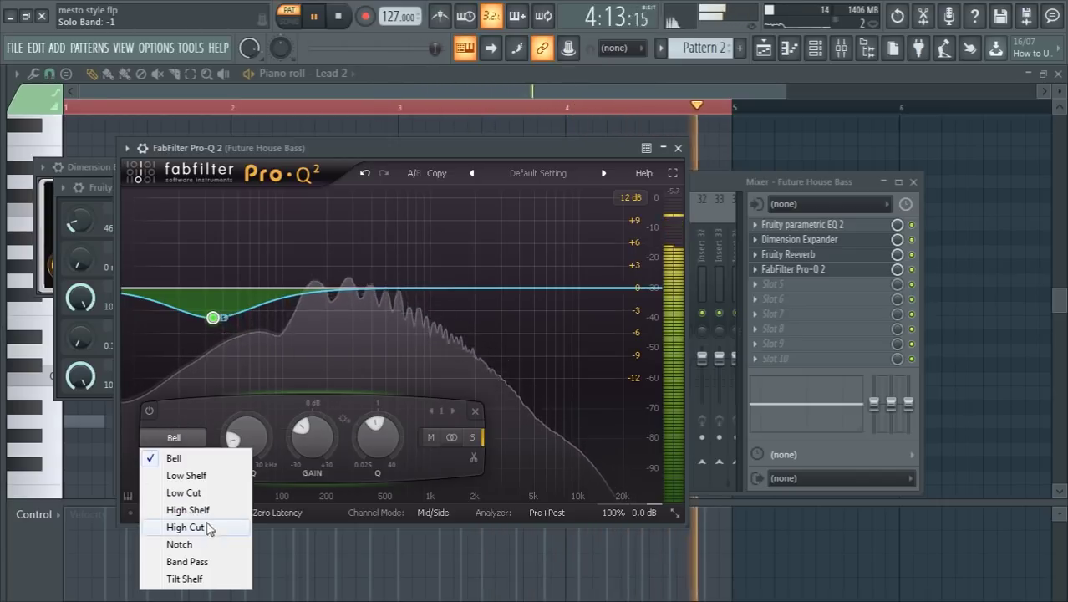
click(184, 492)
mouse_move(247, 431)
mouse_down()
mouse_move(257, 411)
mouse_move(253, 421)
mouse_up()
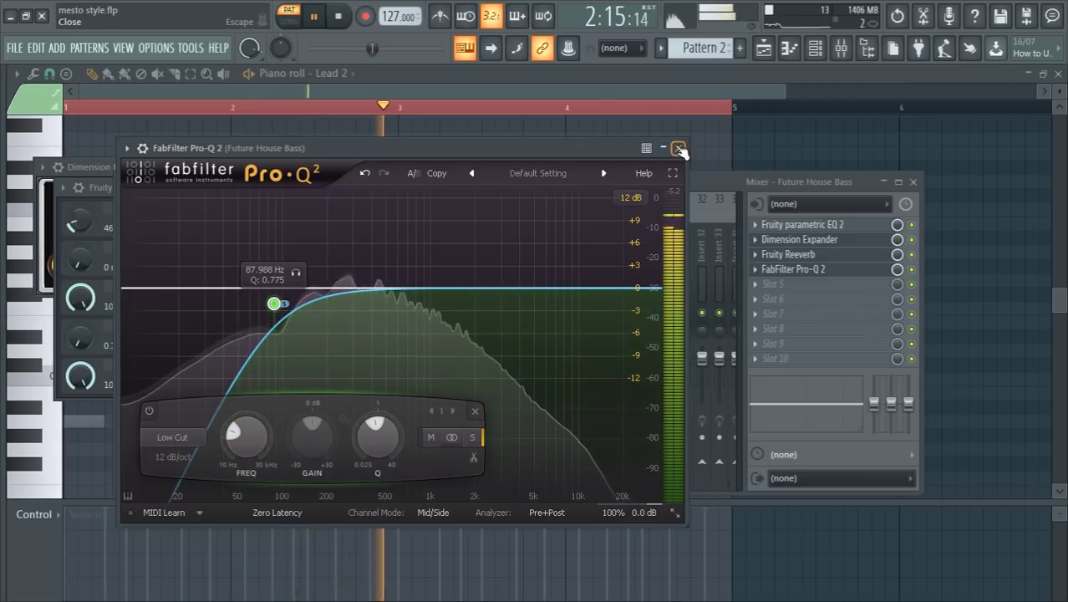
click(679, 149)
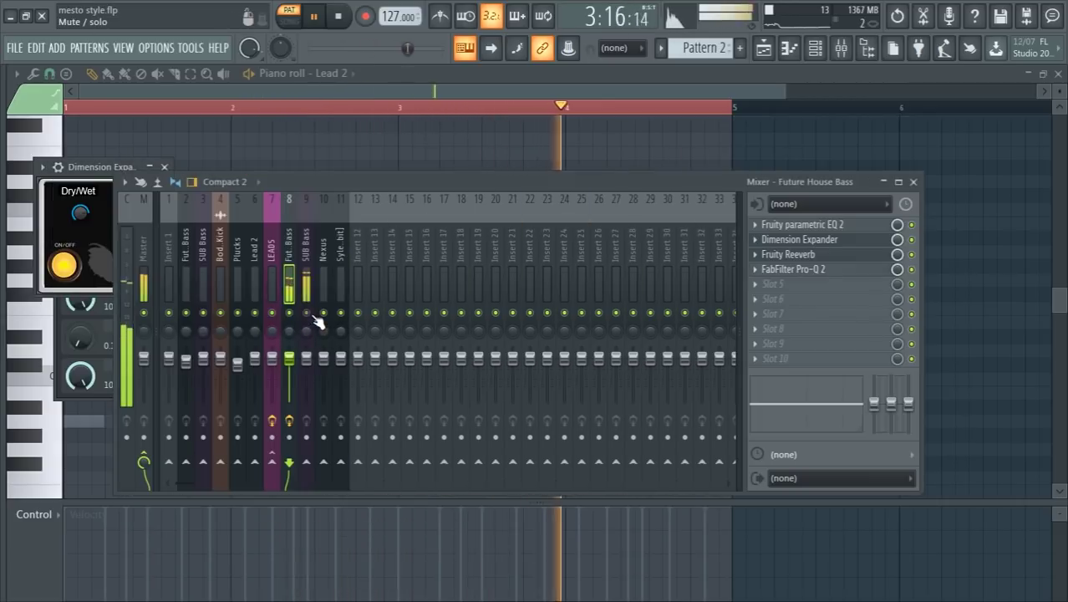
Load BarkOfDog2 in the fifth effect slot and set it to about 107 Hz with an 11.8 dB boost.
click(766, 289)
click(434, 61)
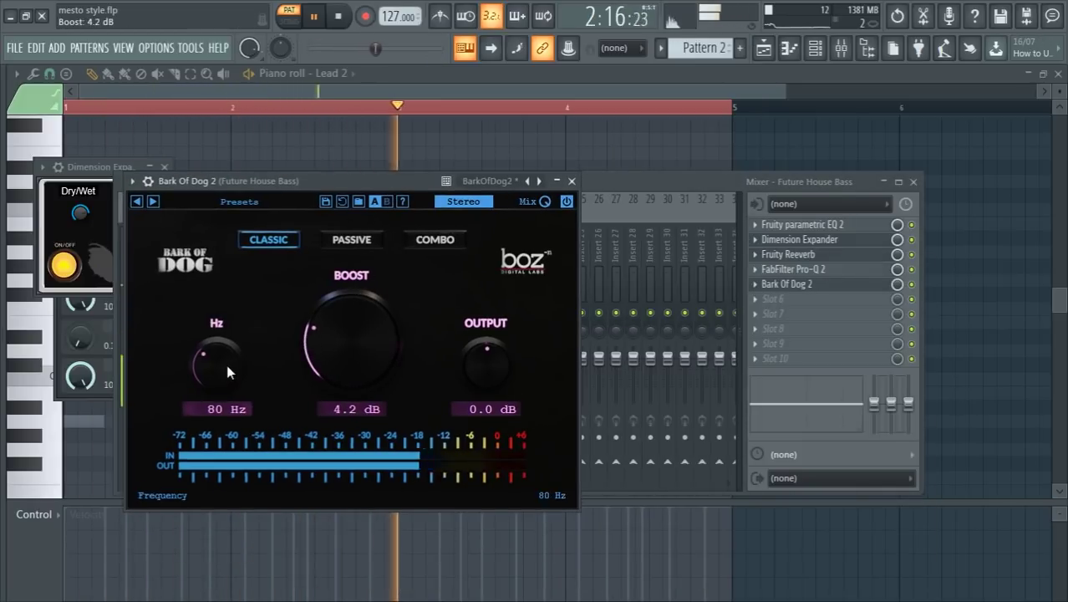
drag(214, 350, 212, 354)
drag(358, 328, 361, 214)
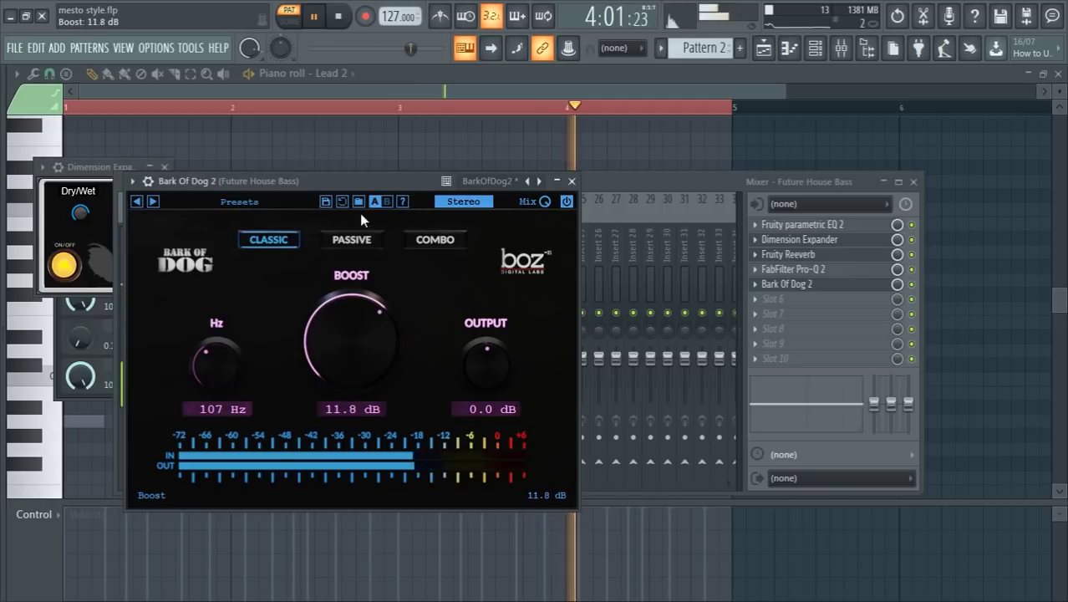
Fine-tune the Bark Of Dog 2 frequency, lower its boost, and put the plugin window away.
drag(214, 377, 213, 375)
drag(351, 338, 333, 386)
click(555, 181)
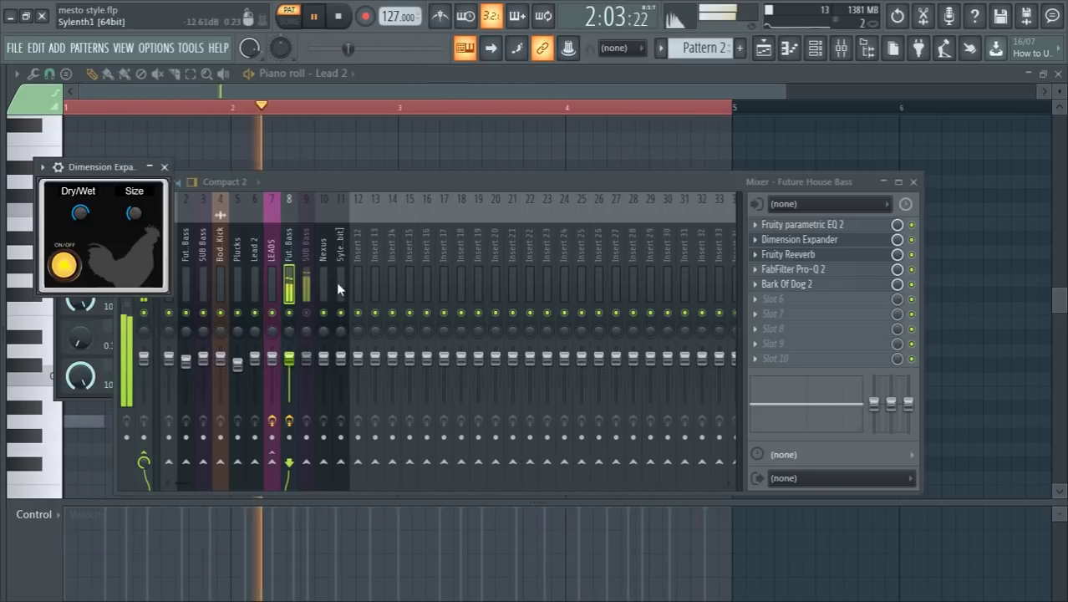
Unmute the SUB Bass mixer track, mute Future House Bass, and open the SUB Bass notes in the piano roll.
click(307, 312)
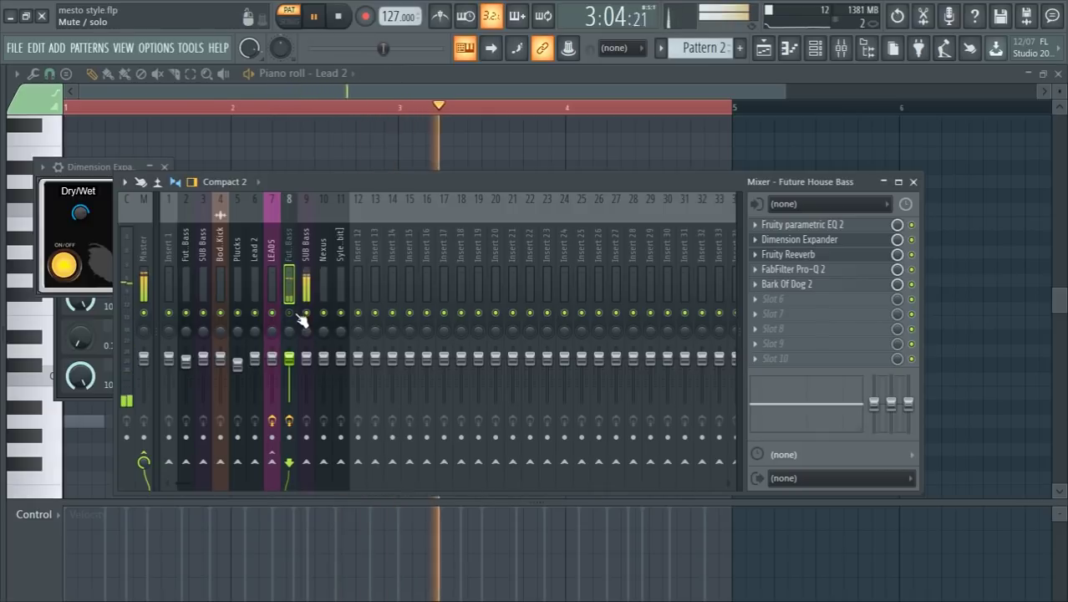
click(306, 273)
click(422, 96)
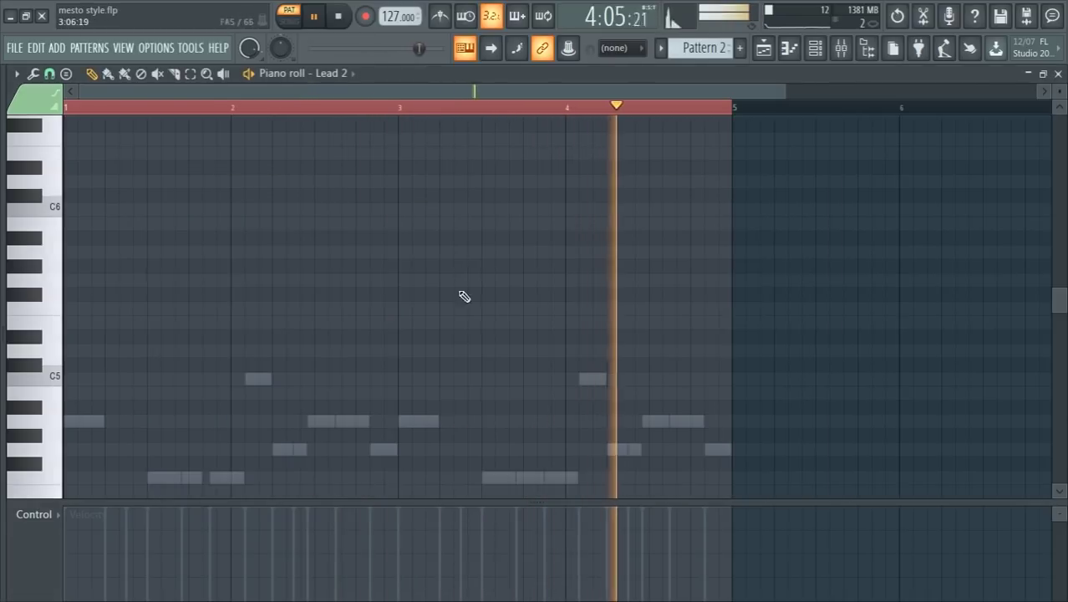
click(788, 47)
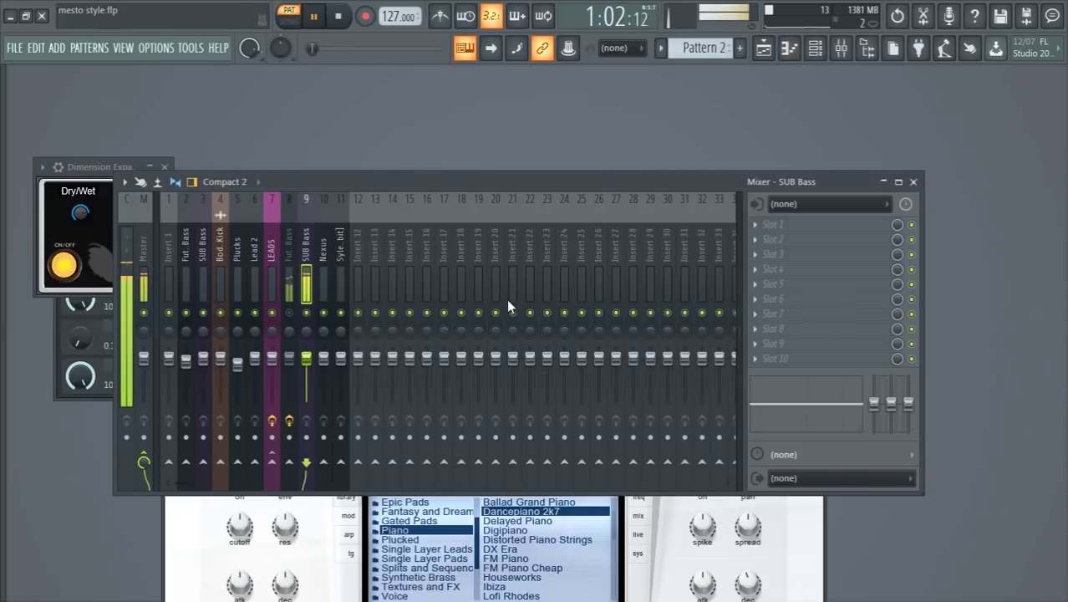
click(812, 48)
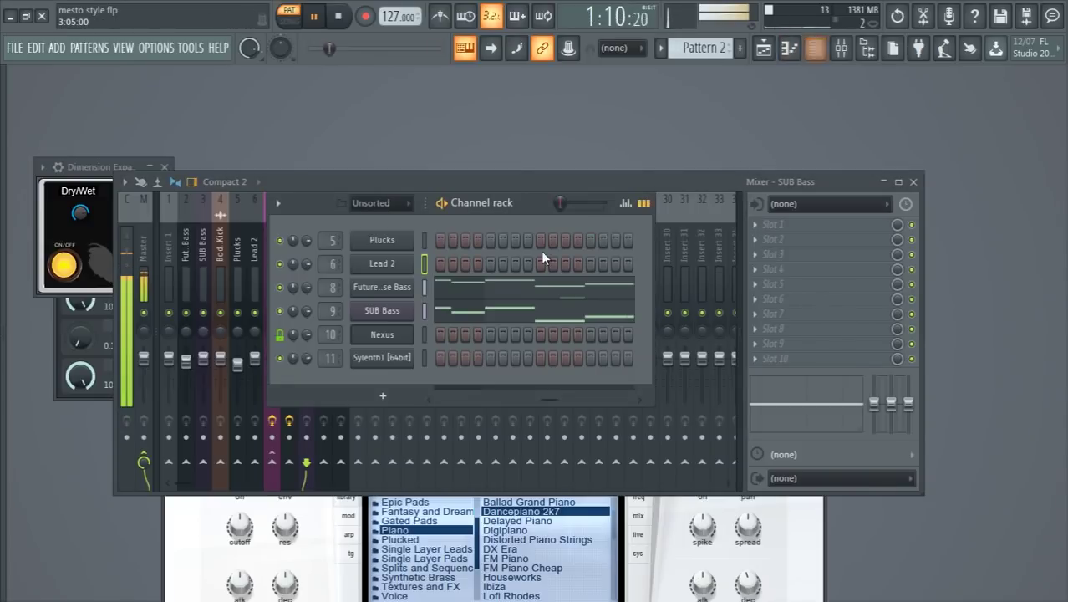
click(473, 313)
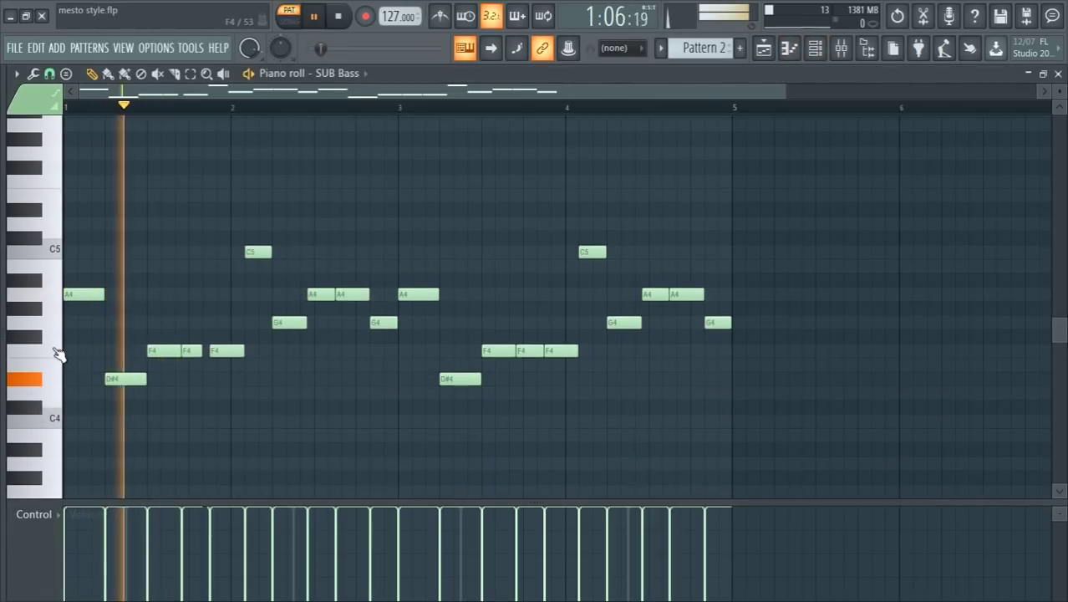
key(space)
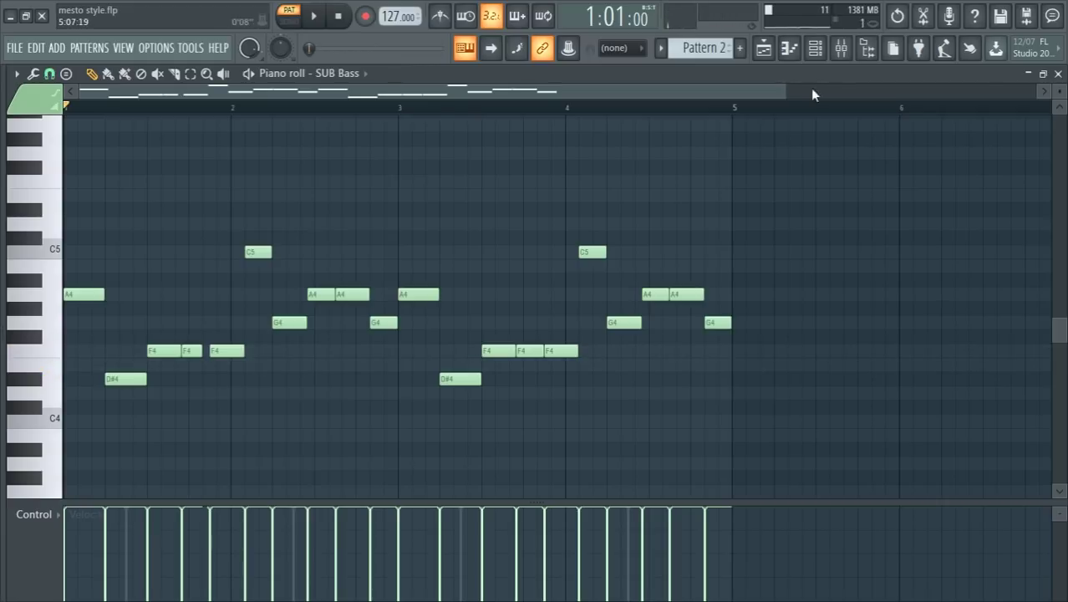
Open the Future House Bass notes in the piano roll and play them back.
click(807, 48)
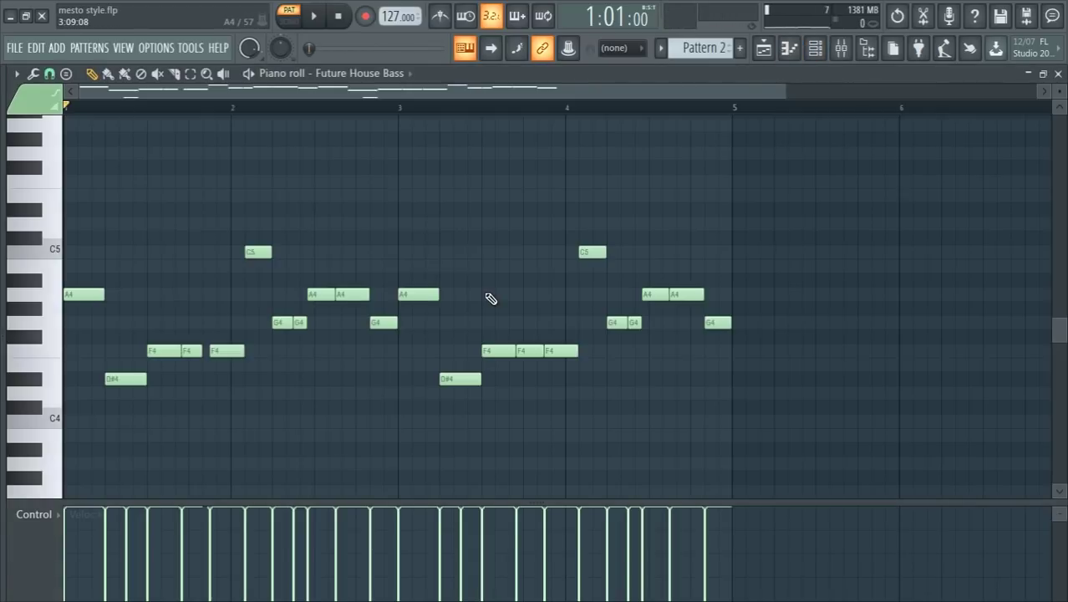
key(space)
key(space)
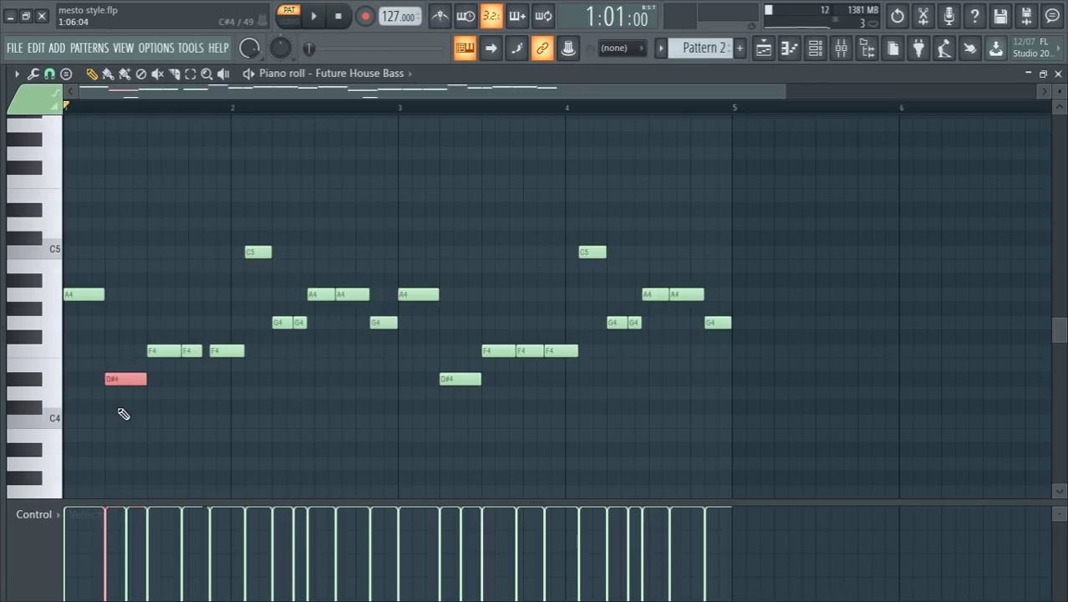
key(space)
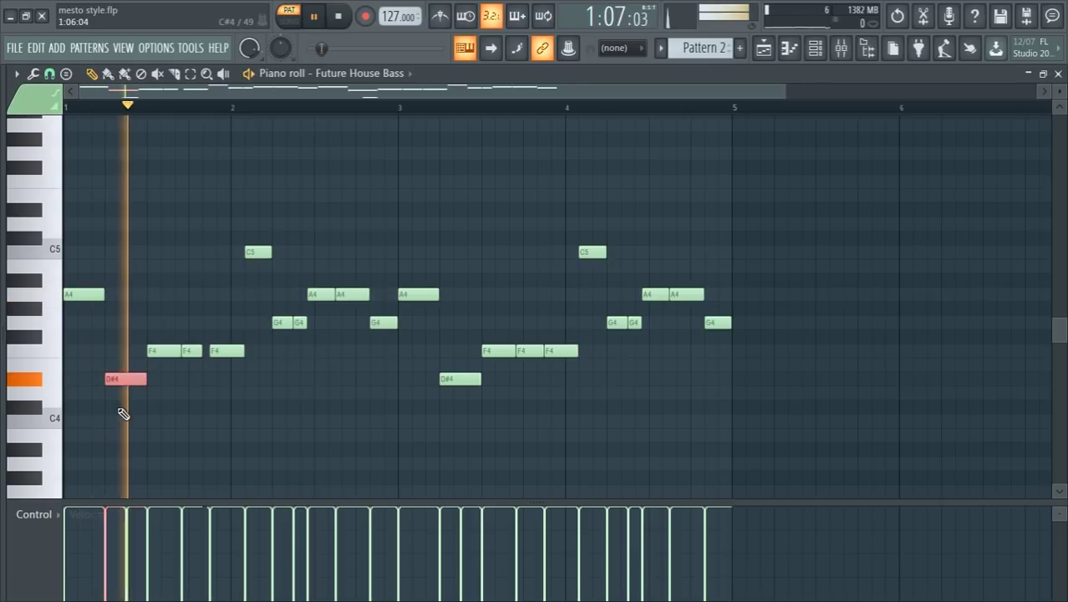
key(space)
Audition all Future House Bass notes one octave lower and move them back up an octave.
key(ctrl+a)
key(ctrl+Down)
key(space)
key(space)
key(ctrl+Up)
key(space)
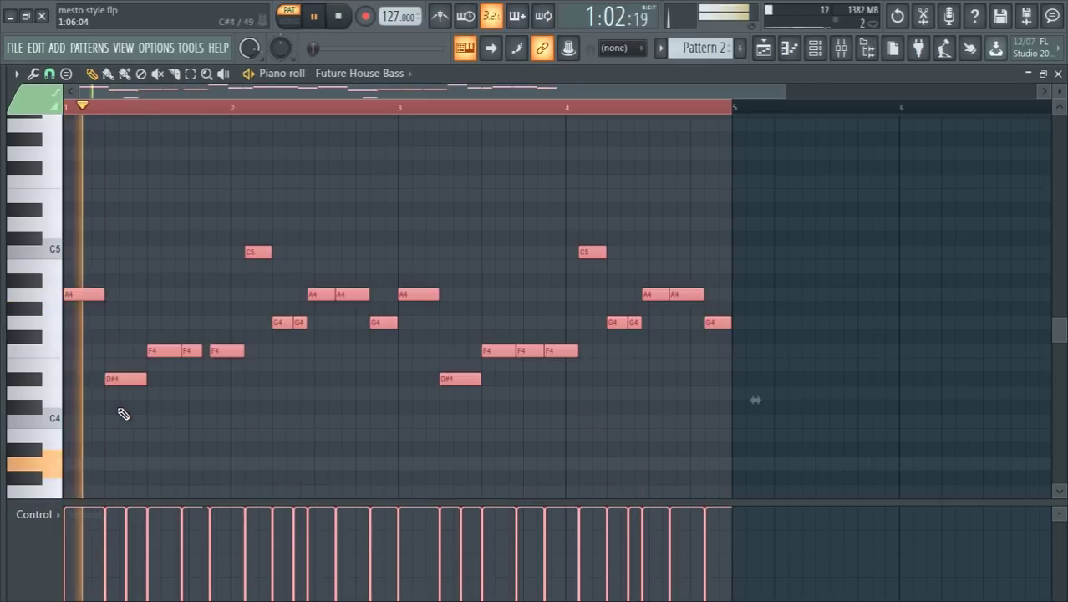
key(space)
Transpose all SUB Bass notes down one octave and play back the pattern.
click(790, 50)
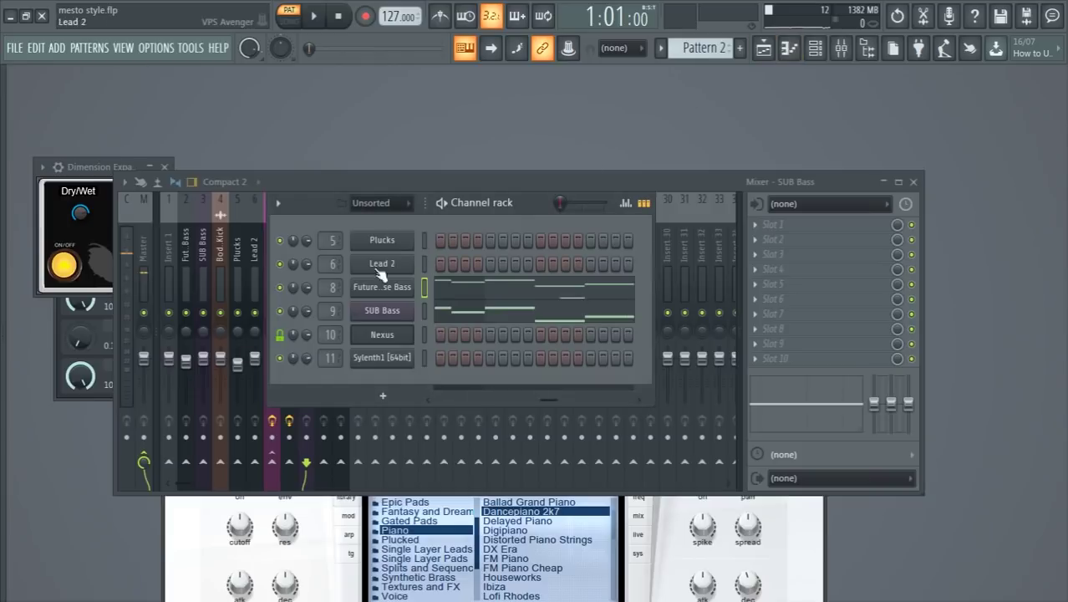
click(458, 319)
key(ctrl+a)
key(ctrl+Down)
key(space)
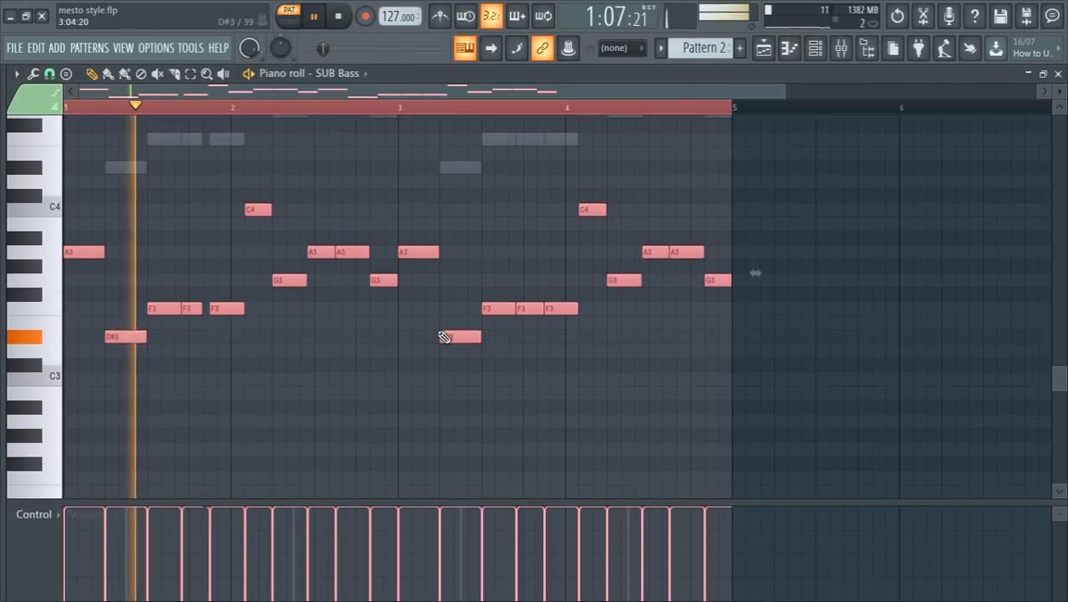
key(ctrl+d)
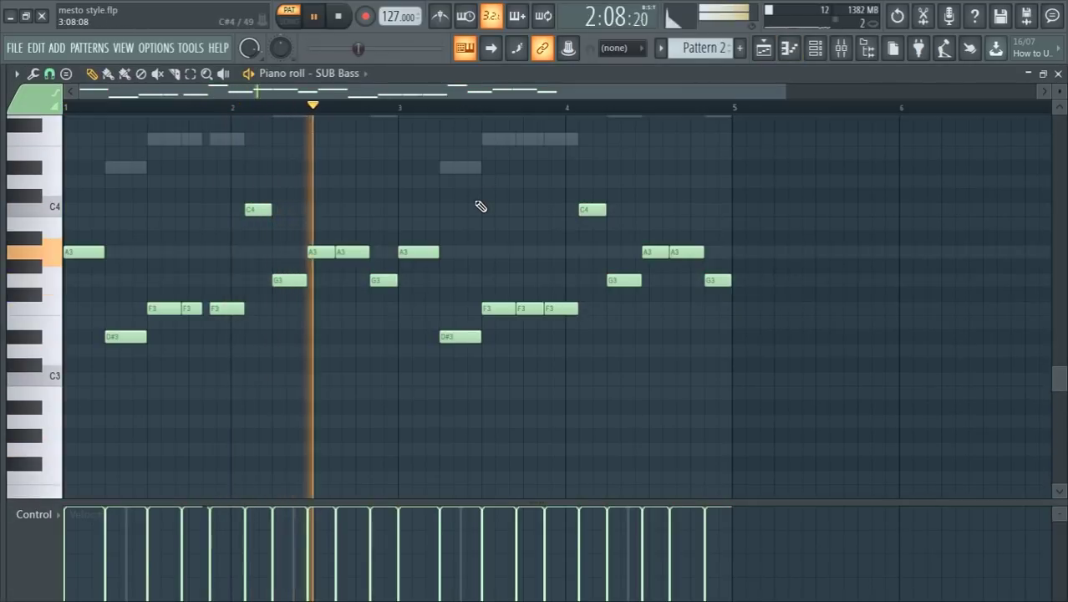
key(ctrl+a)
key(ctrl+d)
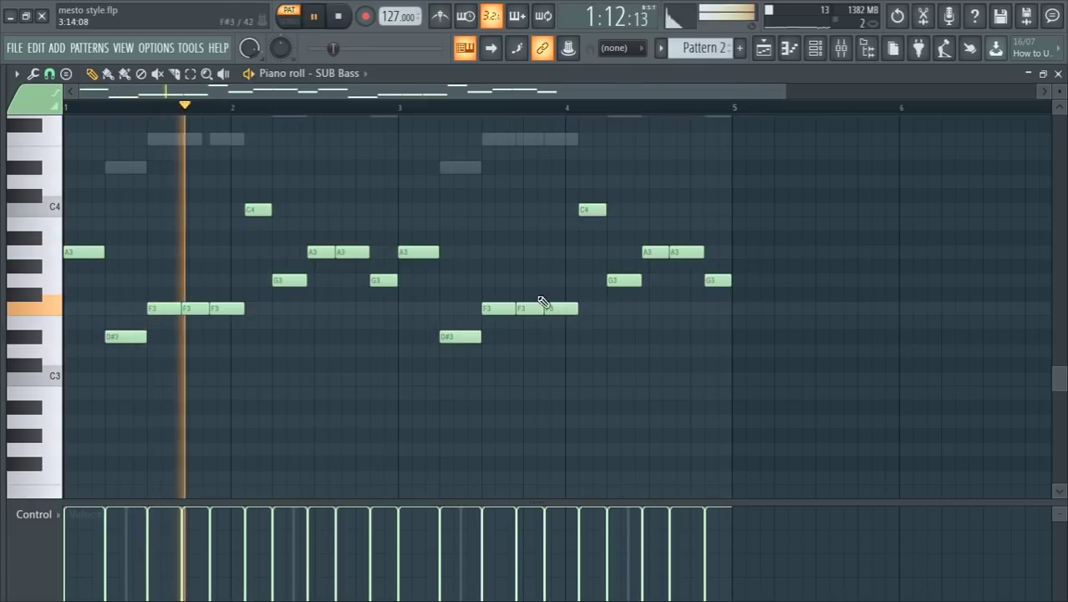
Load SPAN in the SUB Bass mixer track's first effect slot and inspect the sub's frequency spectrum.
key(F9)
click(769, 224)
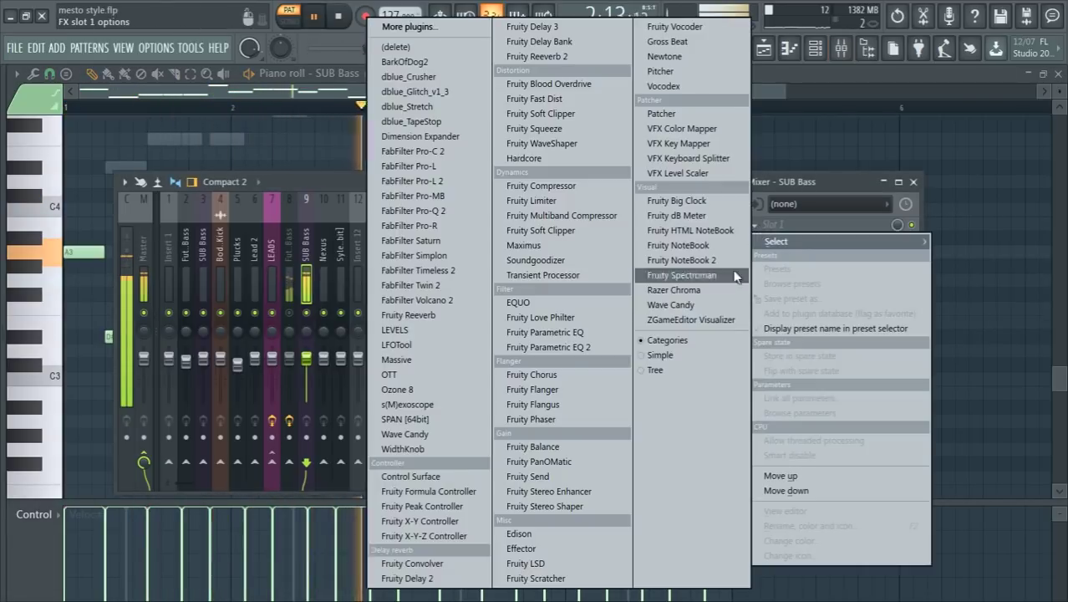
click(406, 419)
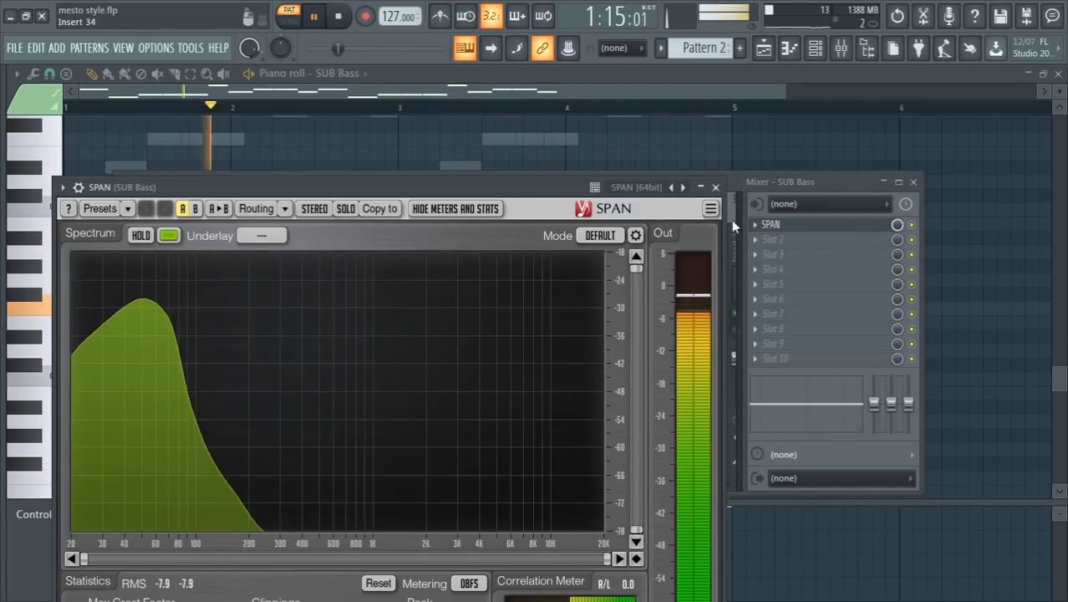
click(771, 224)
Load Fruity Parametric EQ 2 in the SUB Bass track's second effect slot and make band 1 a high pass with a very low cutoff.
click(754, 240)
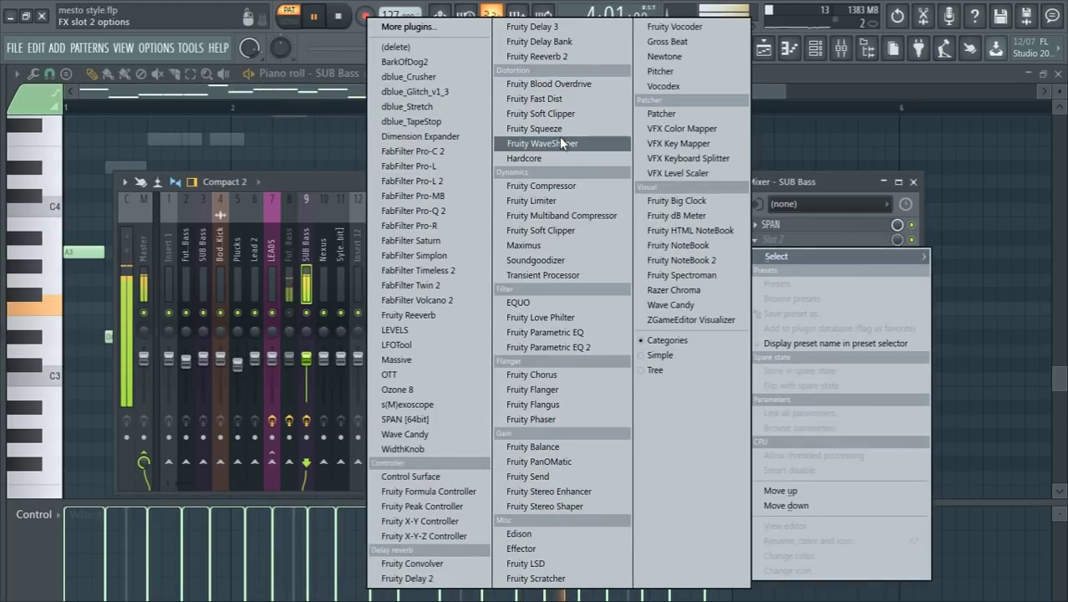
click(547, 347)
right_click(148, 335)
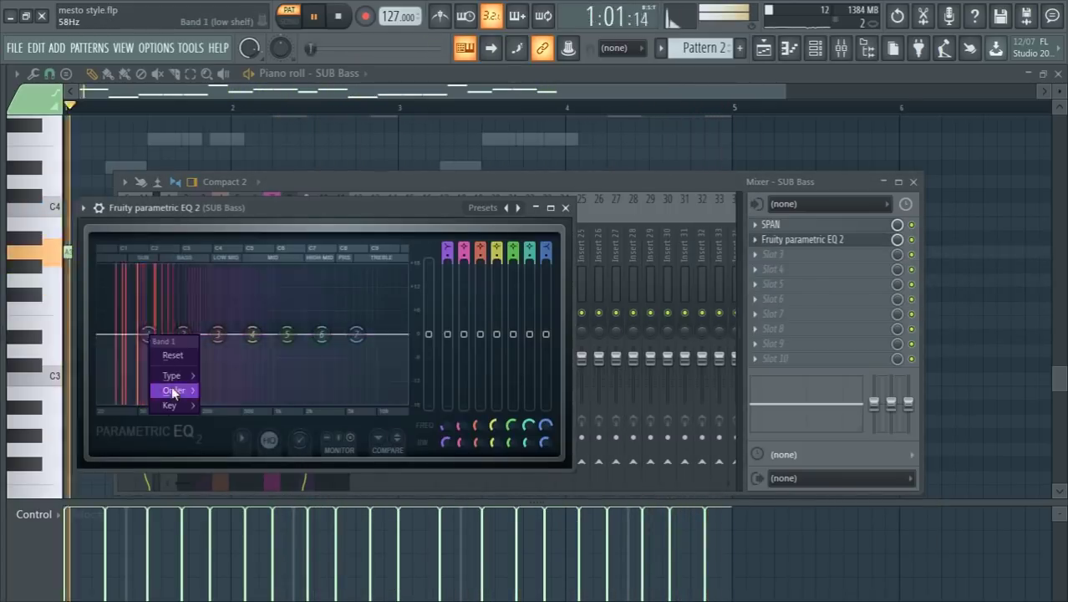
mouse_move(171, 376)
click(250, 430)
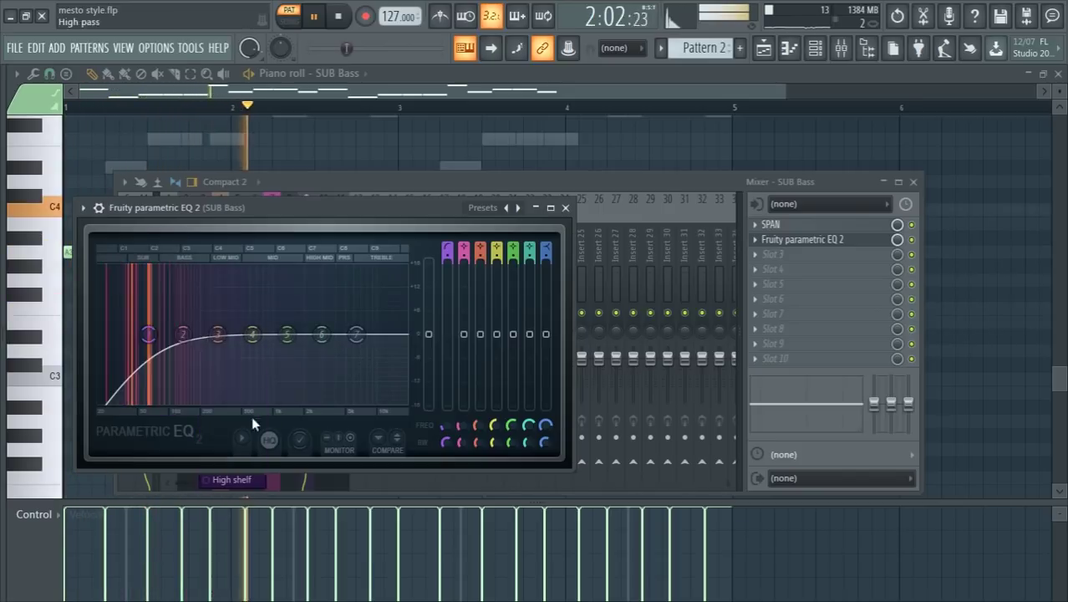
drag(149, 335, 114, 334)
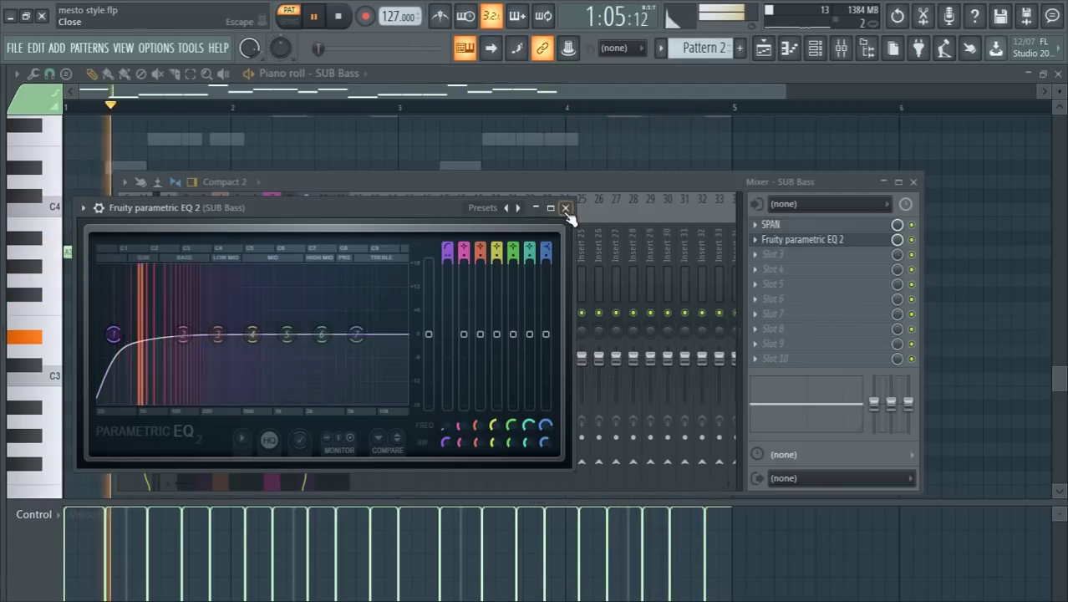
click(566, 208)
Reduce the attack of SUB Bass's volume envelope to almost zero and its release to the minimum.
click(793, 51)
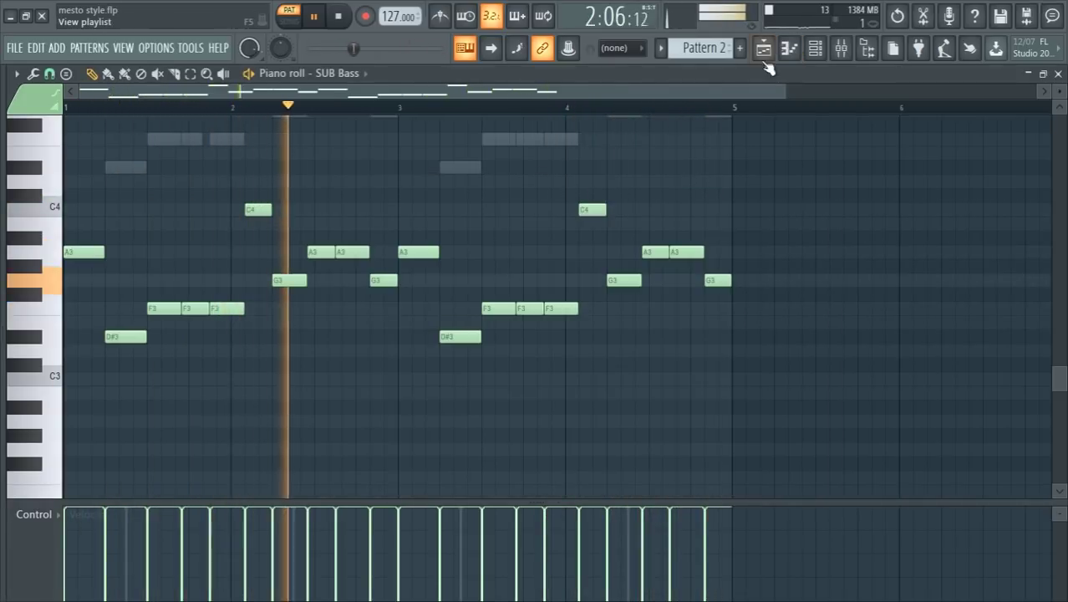
click(815, 48)
click(383, 311)
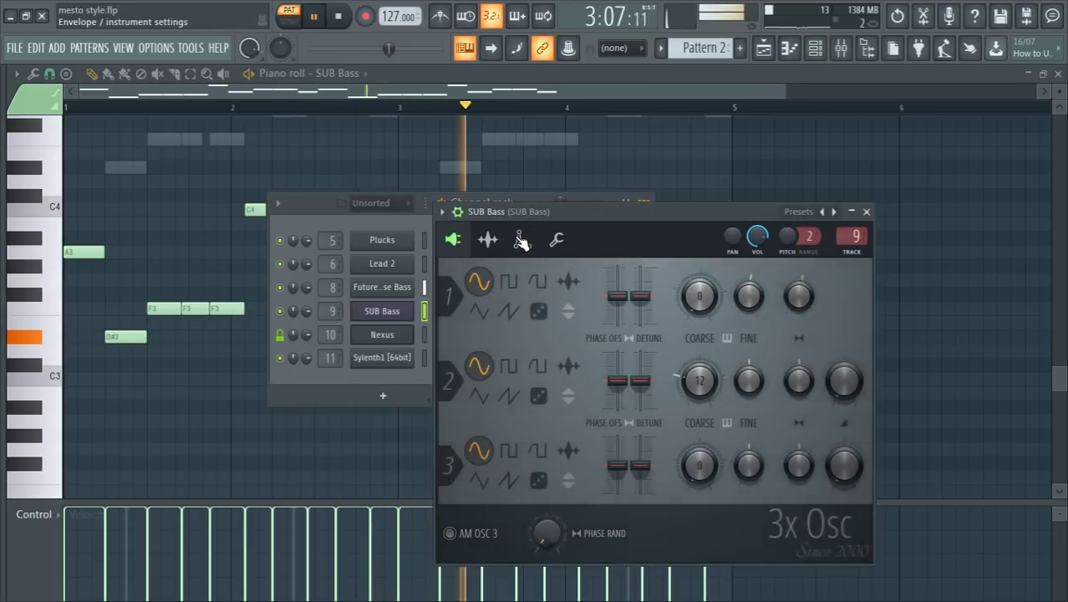
click(521, 240)
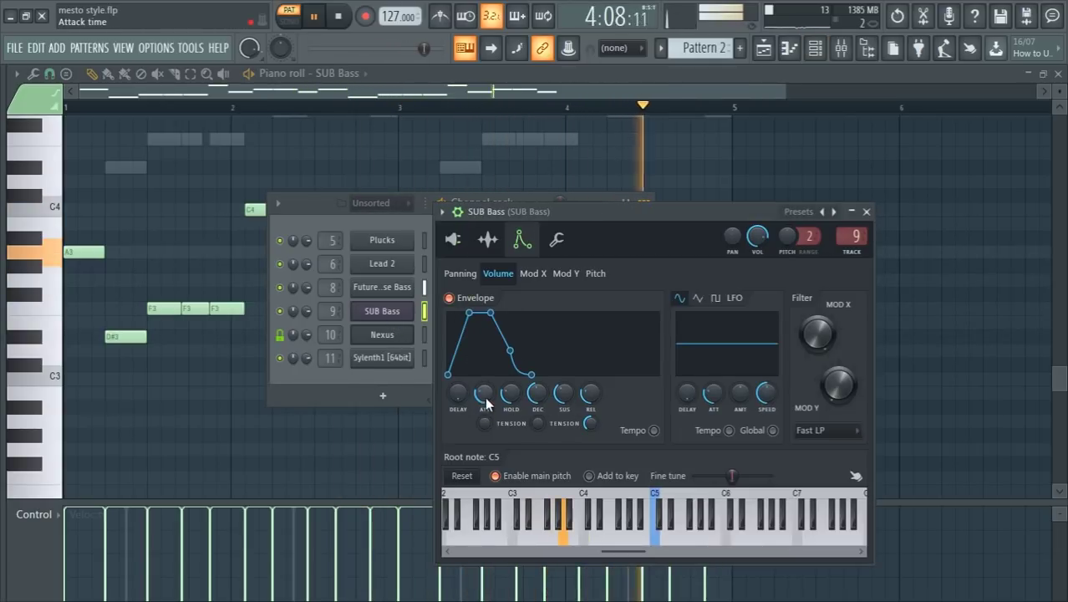
drag(589, 395, 590, 403)
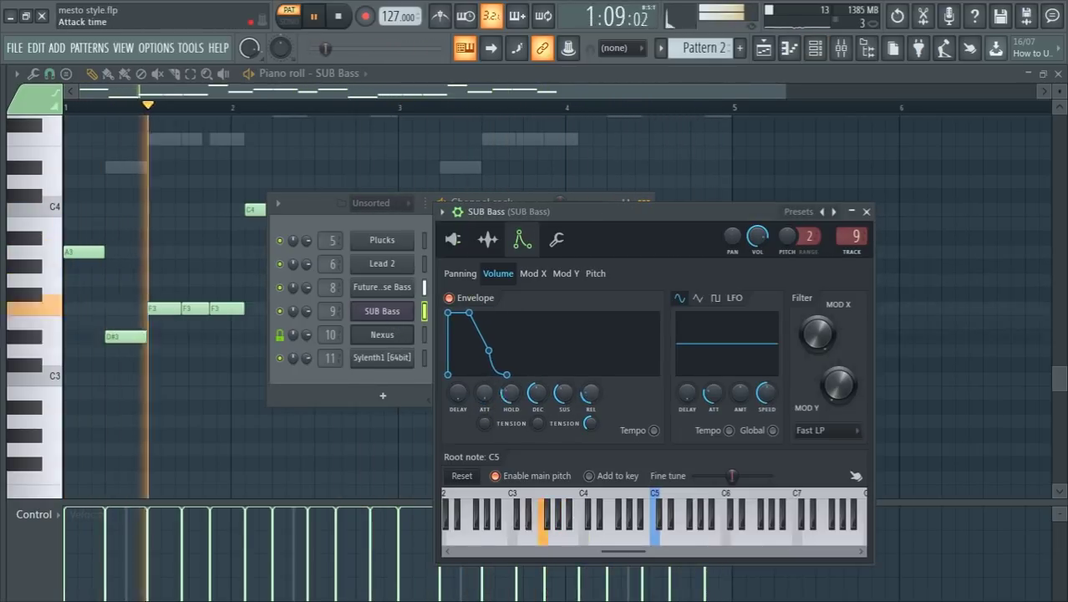
drag(485, 394, 485, 382)
drag(590, 392, 590, 414)
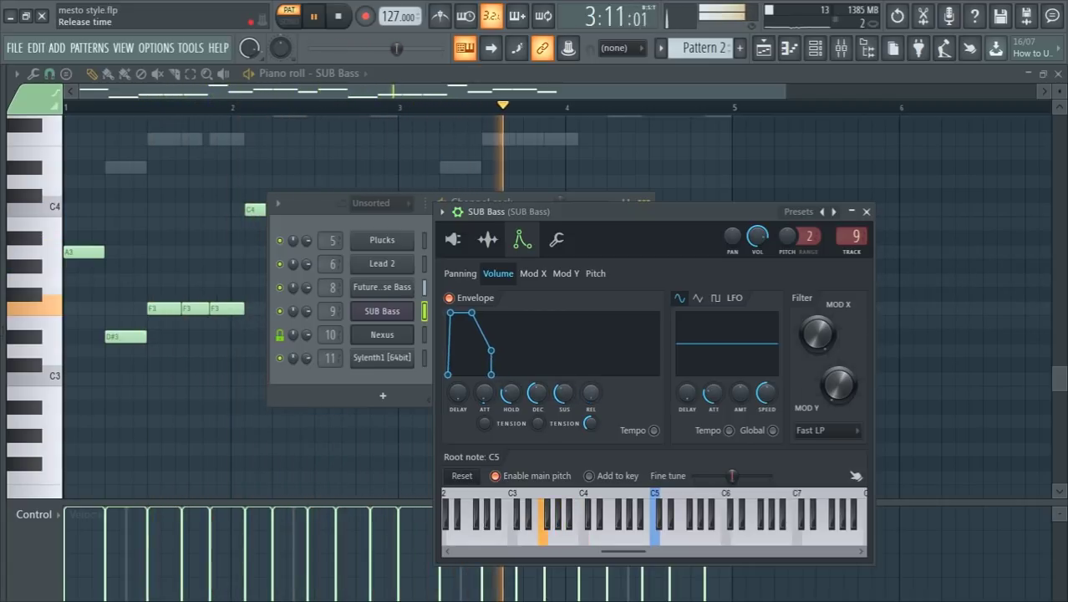
click(867, 212)
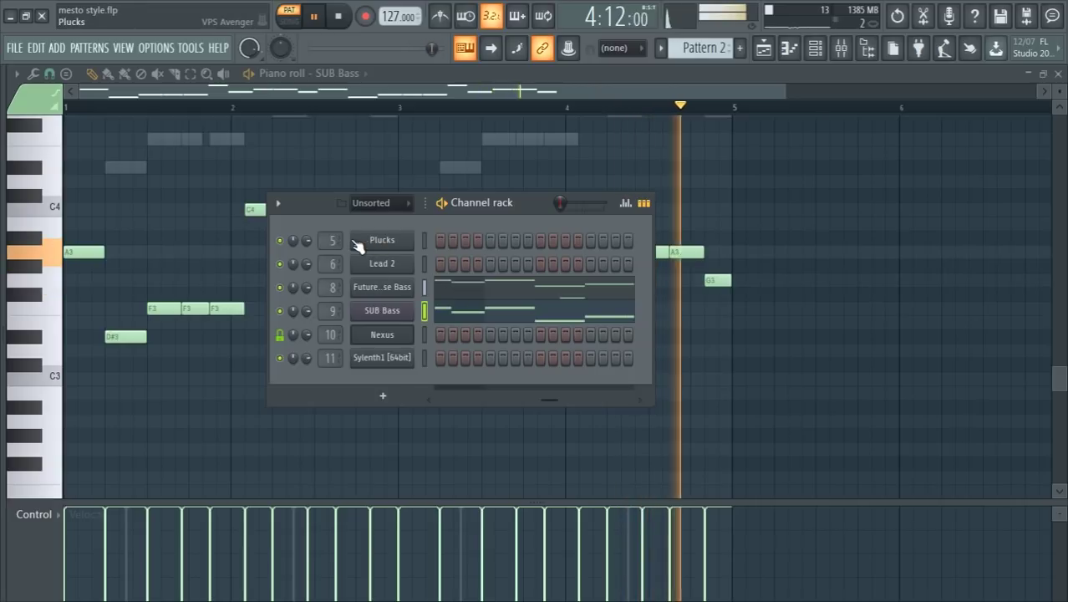
key(F9)
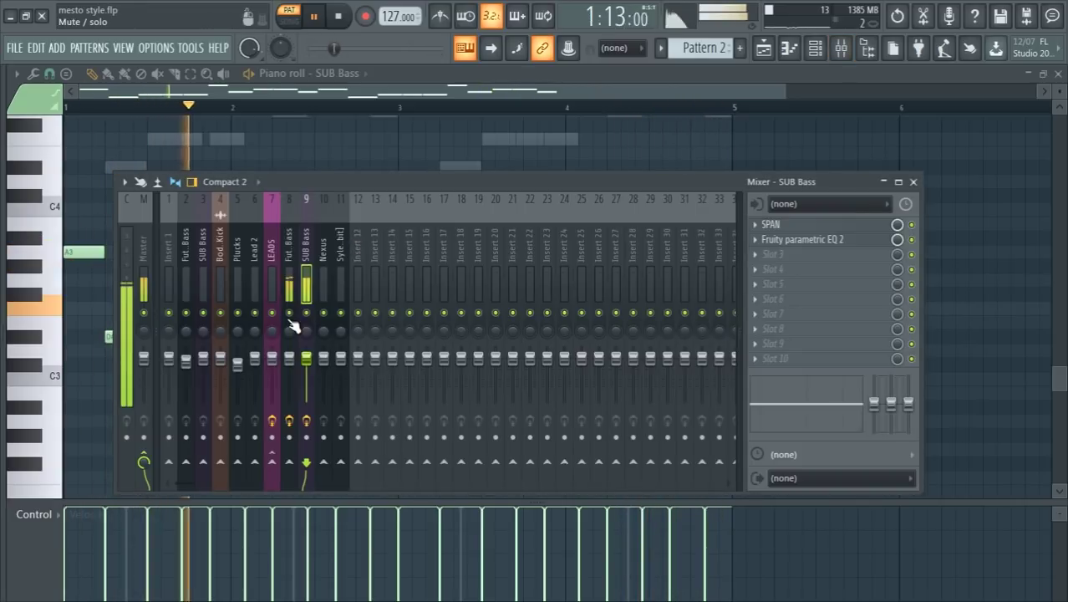
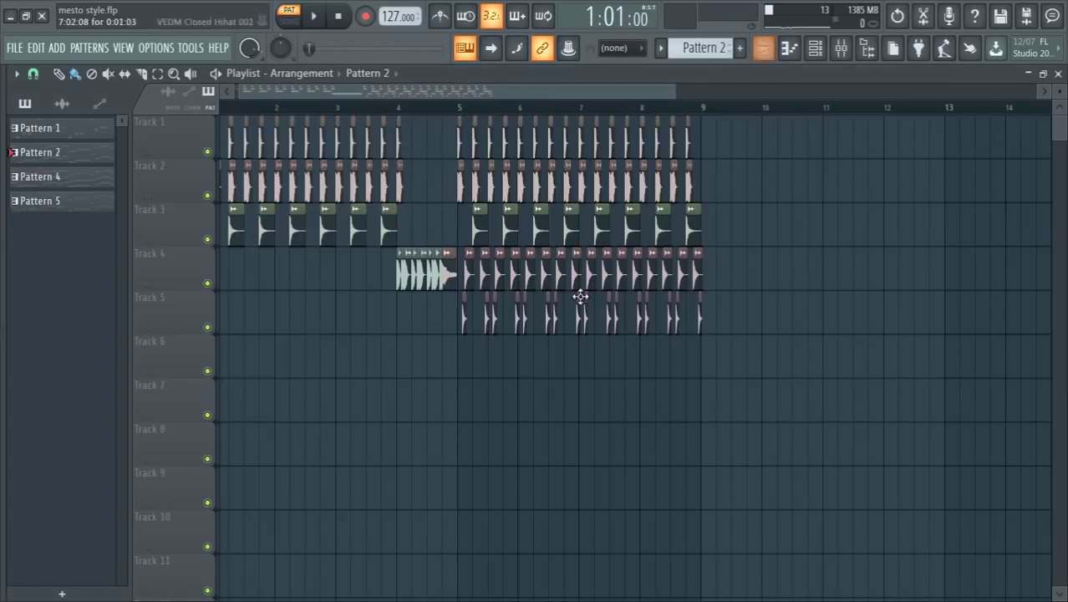
Place Pattern 2 twice in a row on playlist track 7 to fill bars 1 through 8.
click(572, 399)
key(ctrl+b)
drag(595, 405, 366, 425)
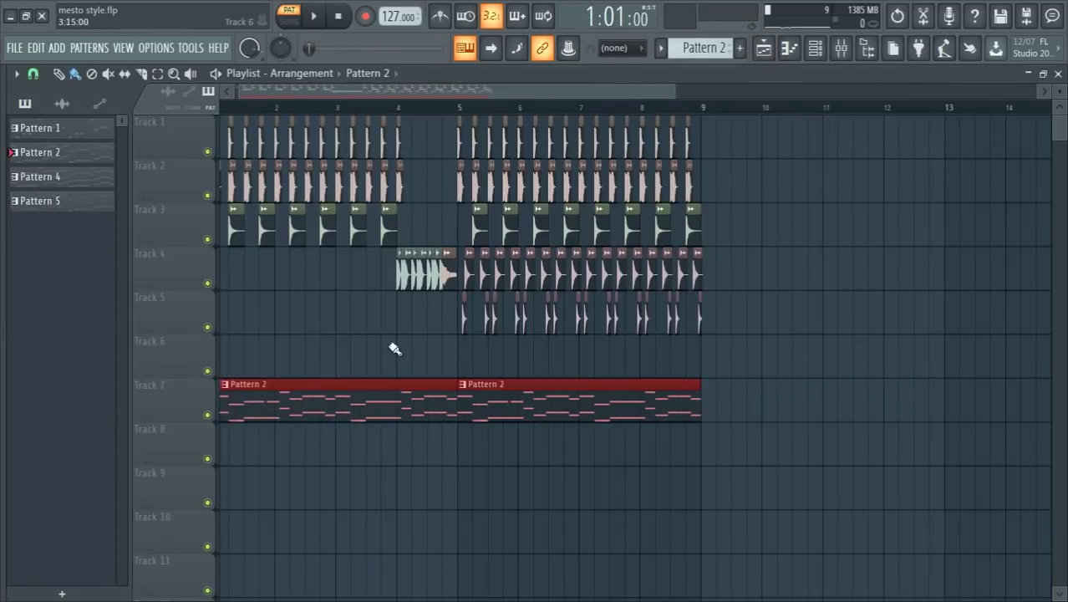
Mute the clap on track 3 and play the song from bar 1 up to the start of bar 4 as a loop.
click(207, 239)
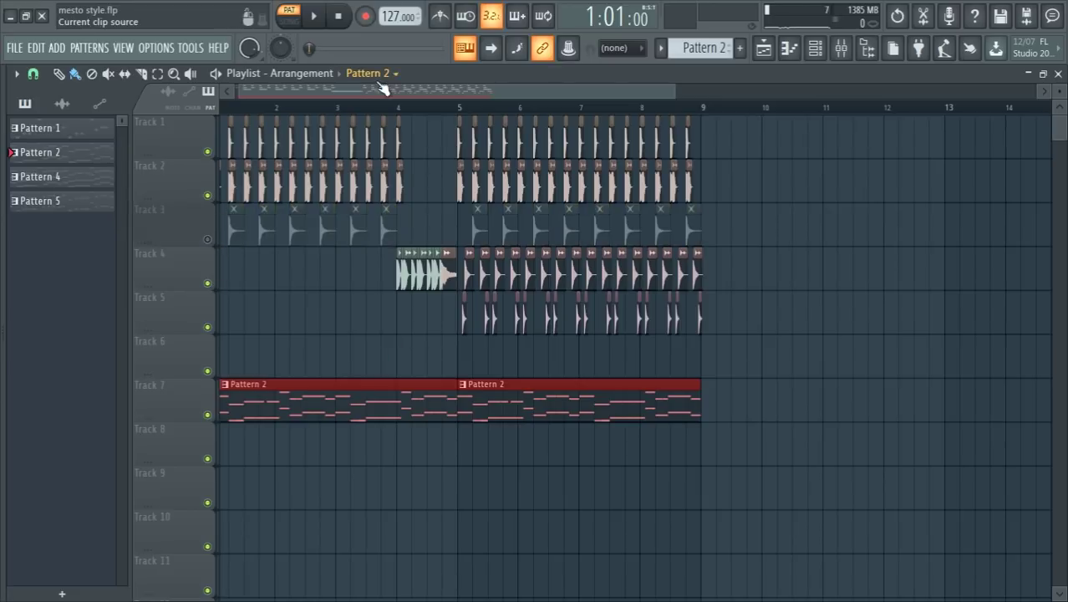
drag(400, 111, 18, 146)
key(space)
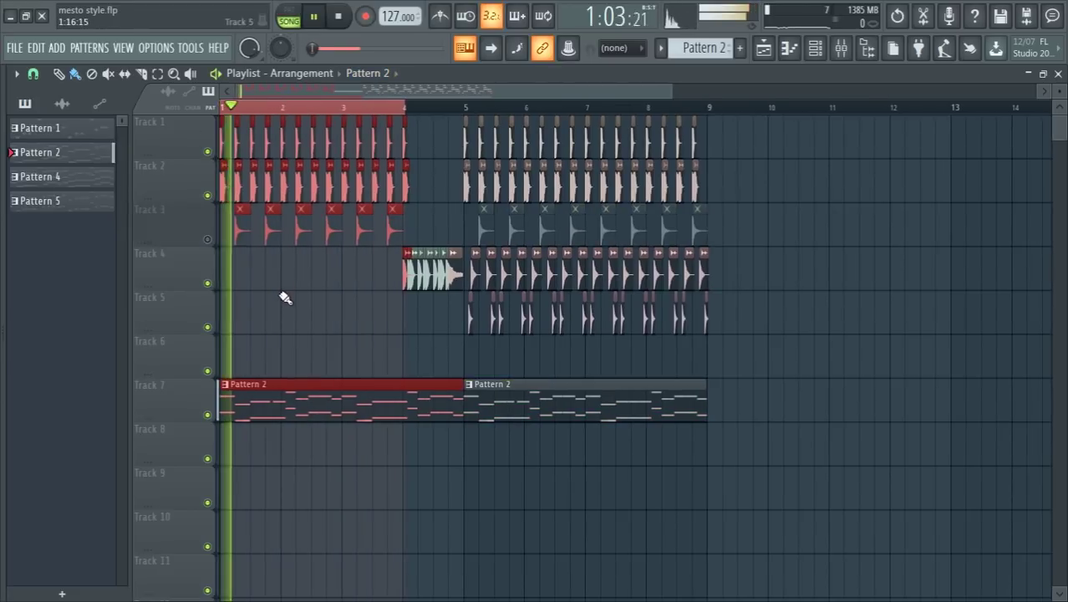
ctrl+click(284, 297)
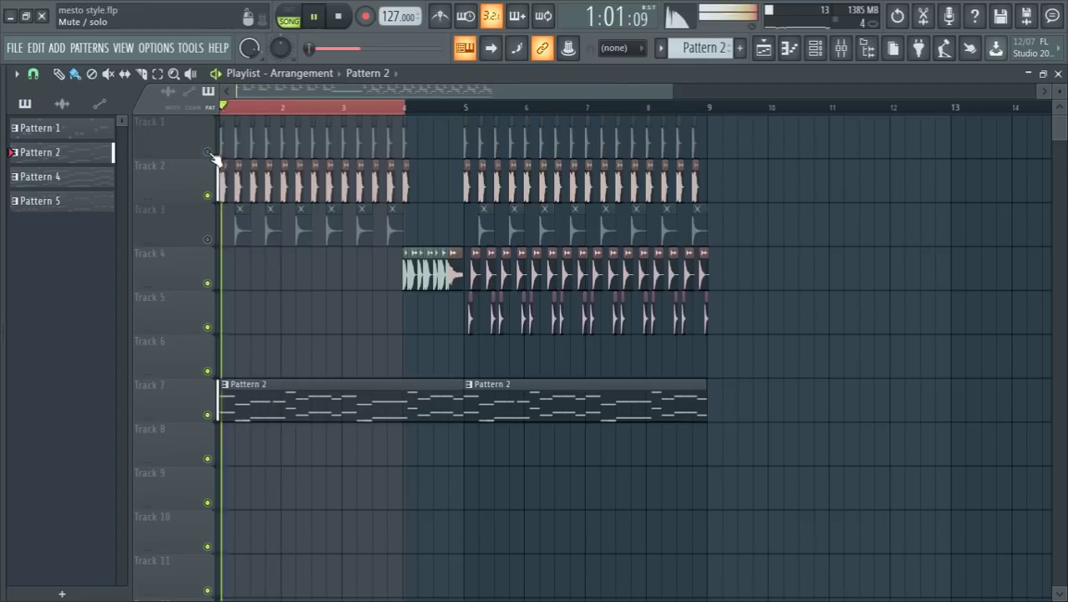
Isolate the two kick layers by leaving only playlist tracks 1 and 2 unmuted, and stop playback.
ctrl+click(208, 193)
click(207, 151)
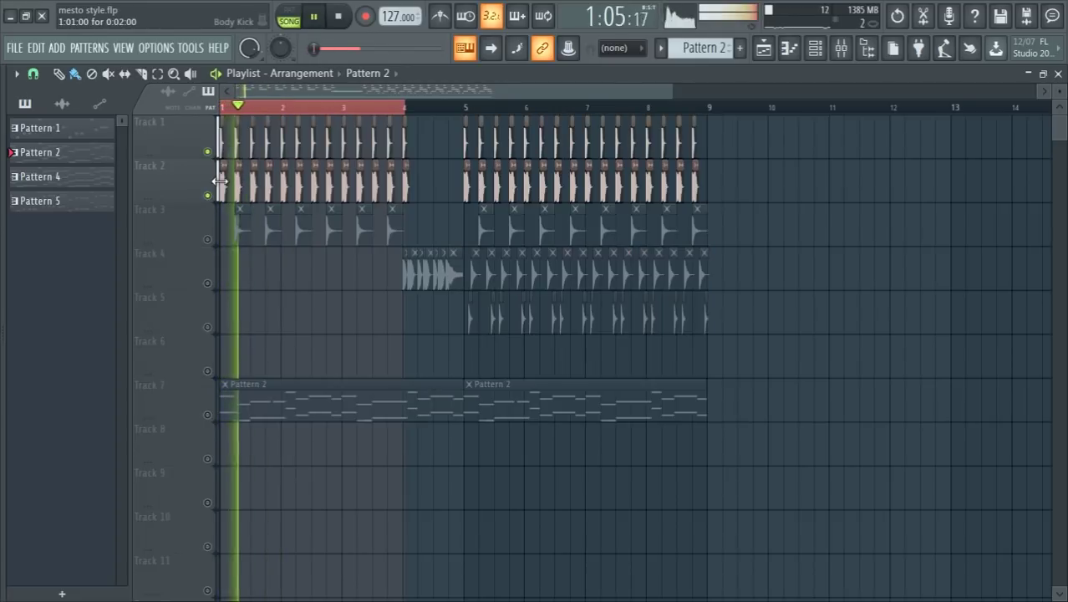
key(space)
Select the Body Kick audio clip and open its channel settings to examine the sample waveform.
click(222, 182)
click(62, 104)
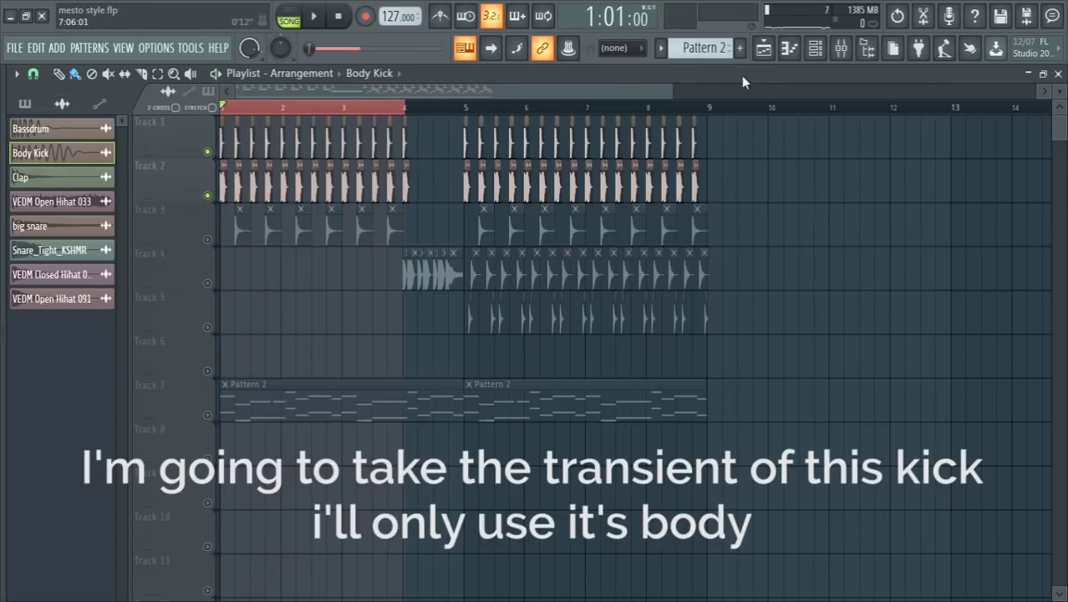
click(815, 48)
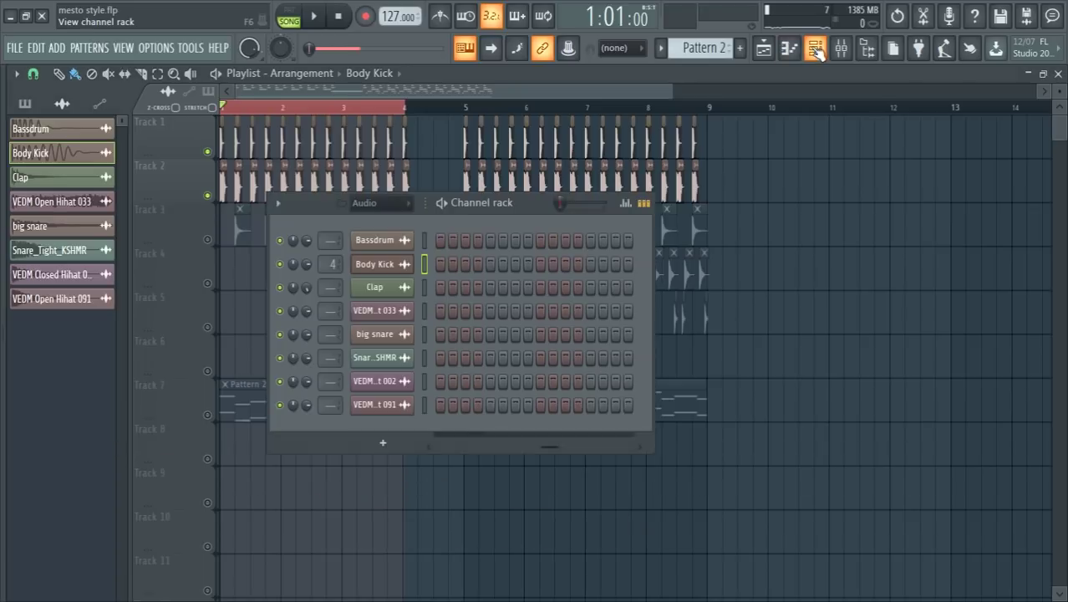
click(401, 264)
click(103, 227)
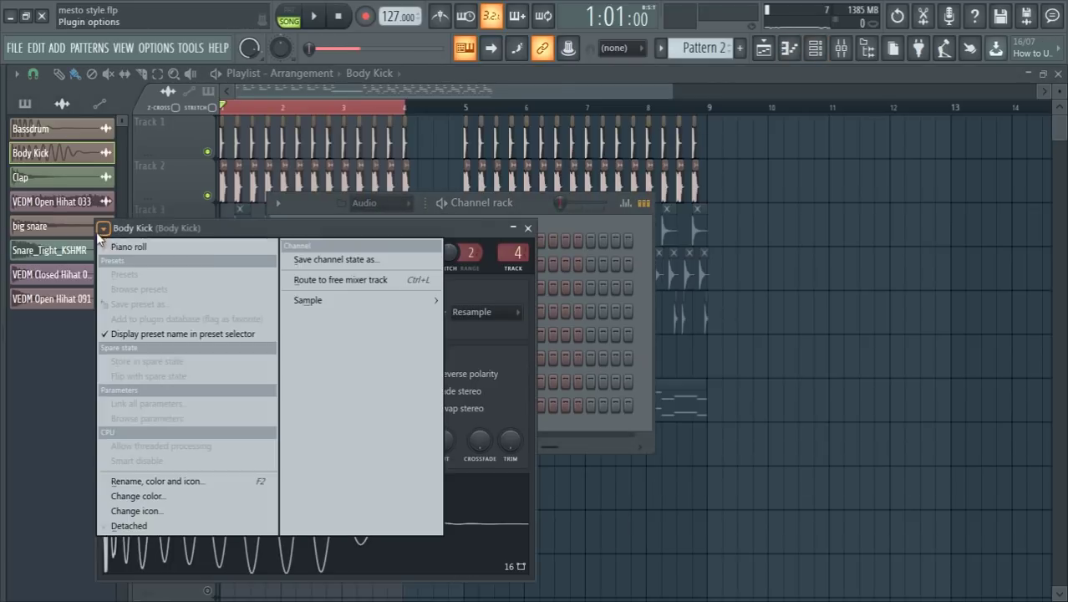
click(396, 229)
Load LFOTool in the first effect slot of the Body Kick mixer track, replacing LEVELS.
key(F9)
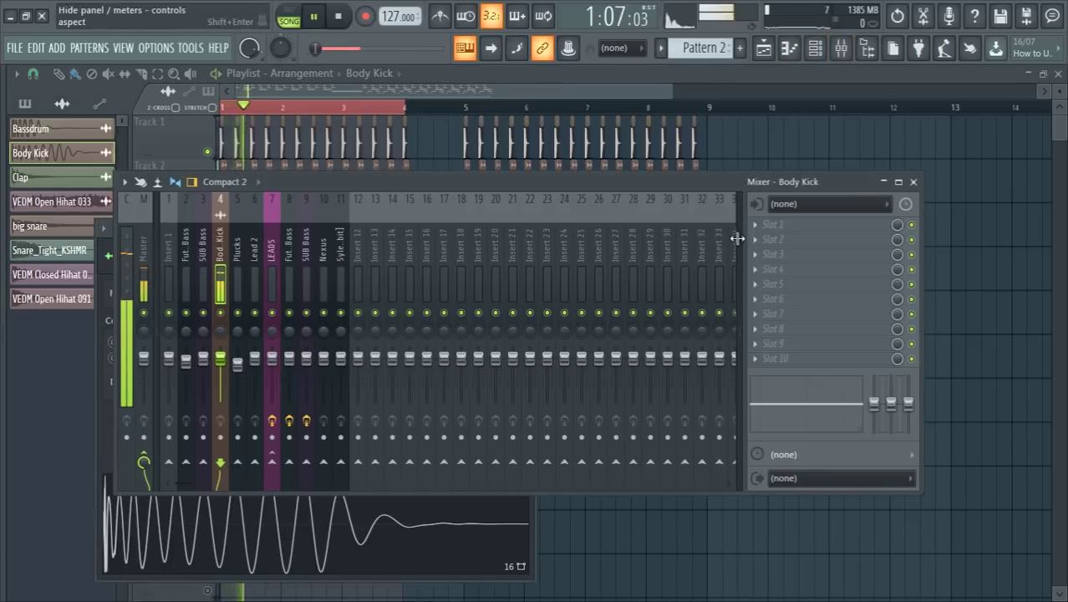
click(769, 225)
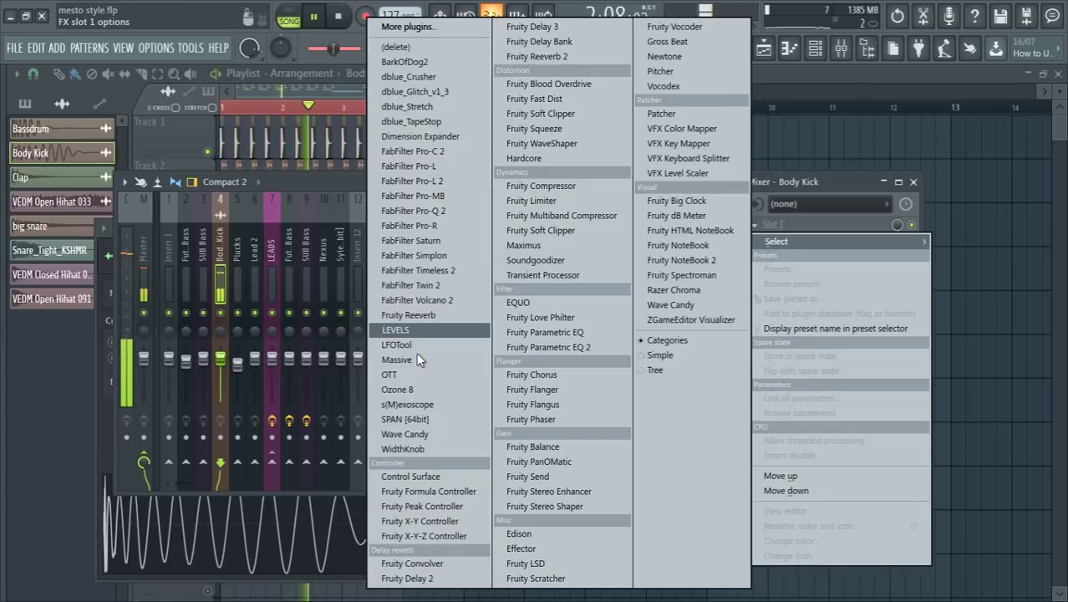
click(442, 333)
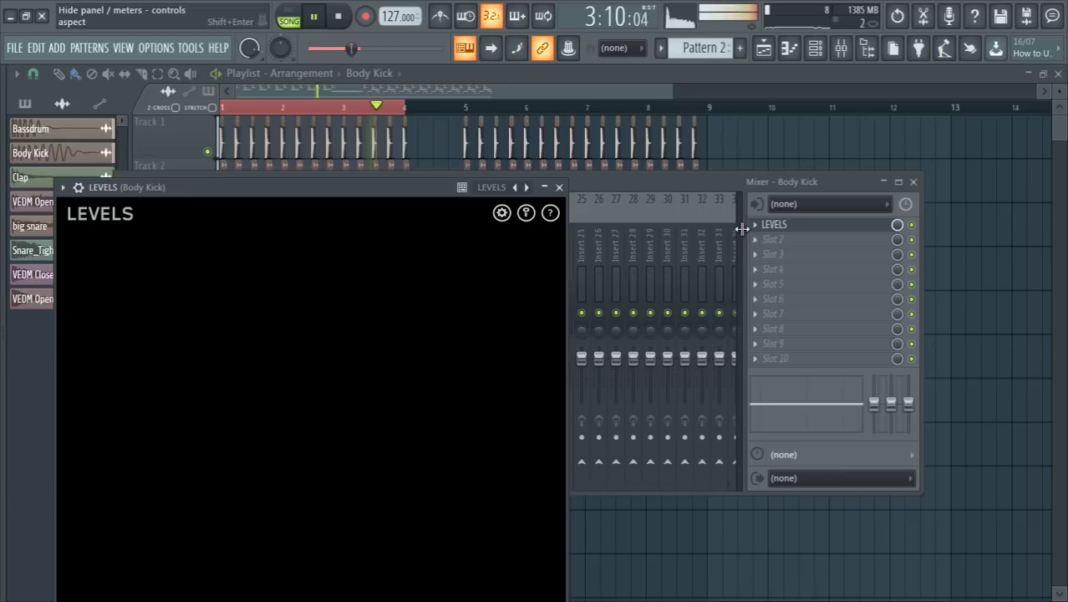
click(768, 225)
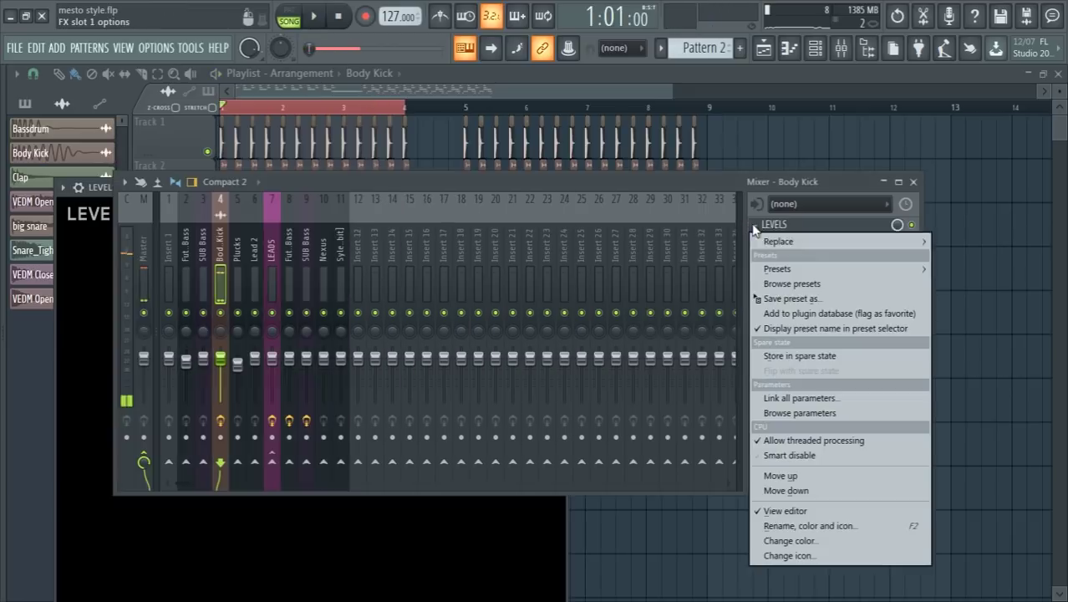
mouse_move(778, 241)
click(449, 344)
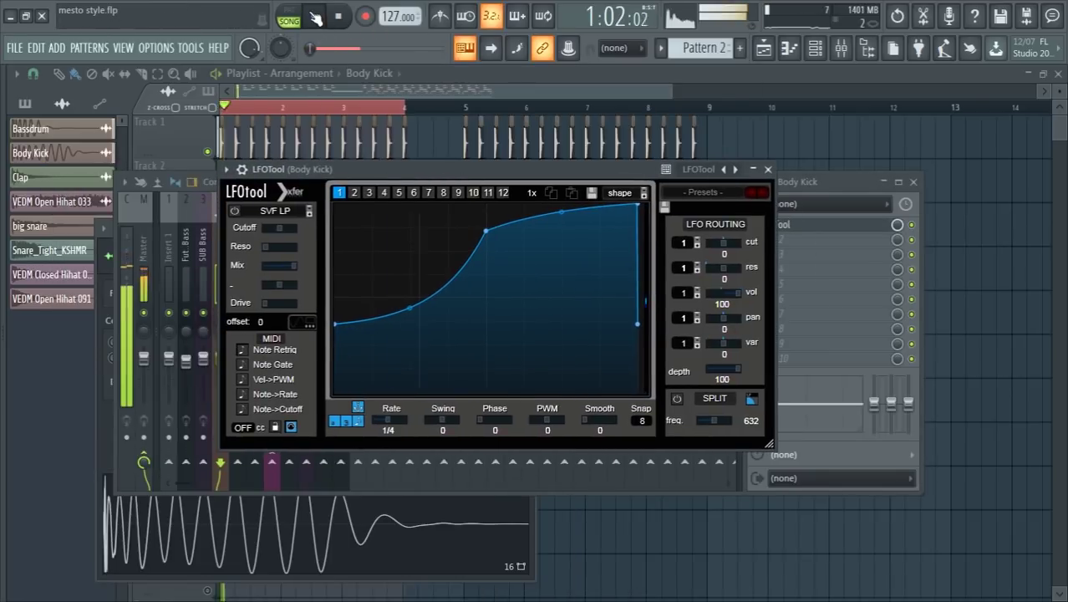
Display the waveform in LFOTool and cut the kick's transient with a volume curve rising from 0% to 100% early in the cycle.
click(314, 325)
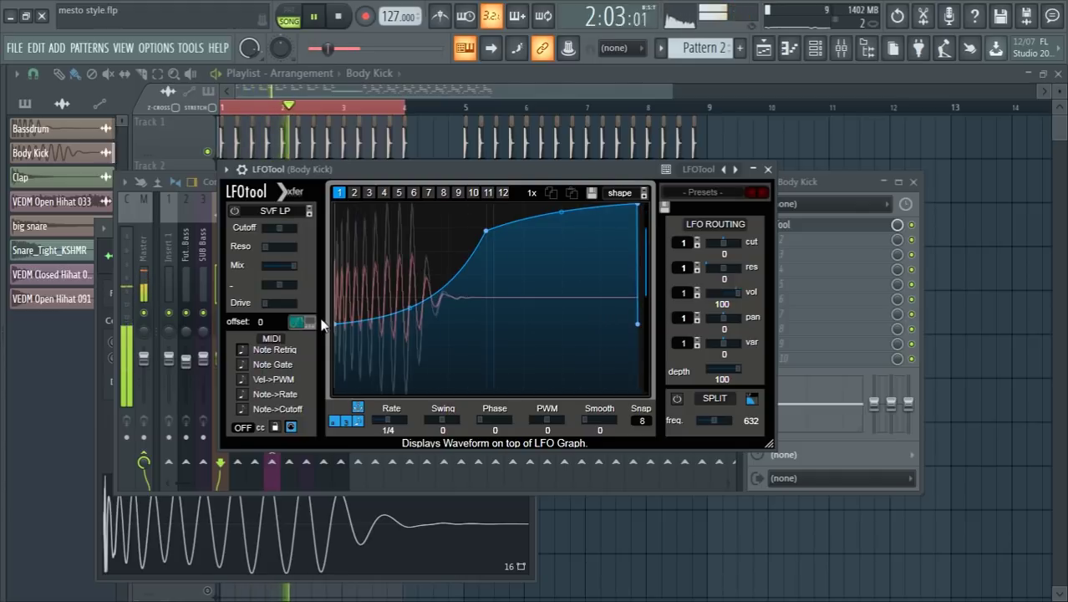
drag(336, 359, 335, 407)
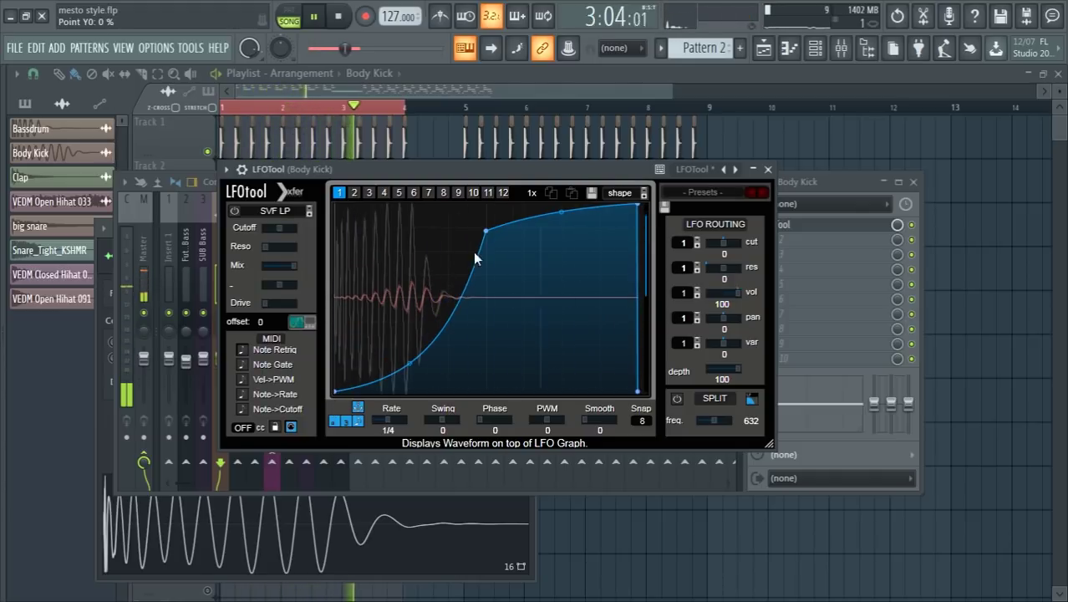
drag(483, 228, 371, 194)
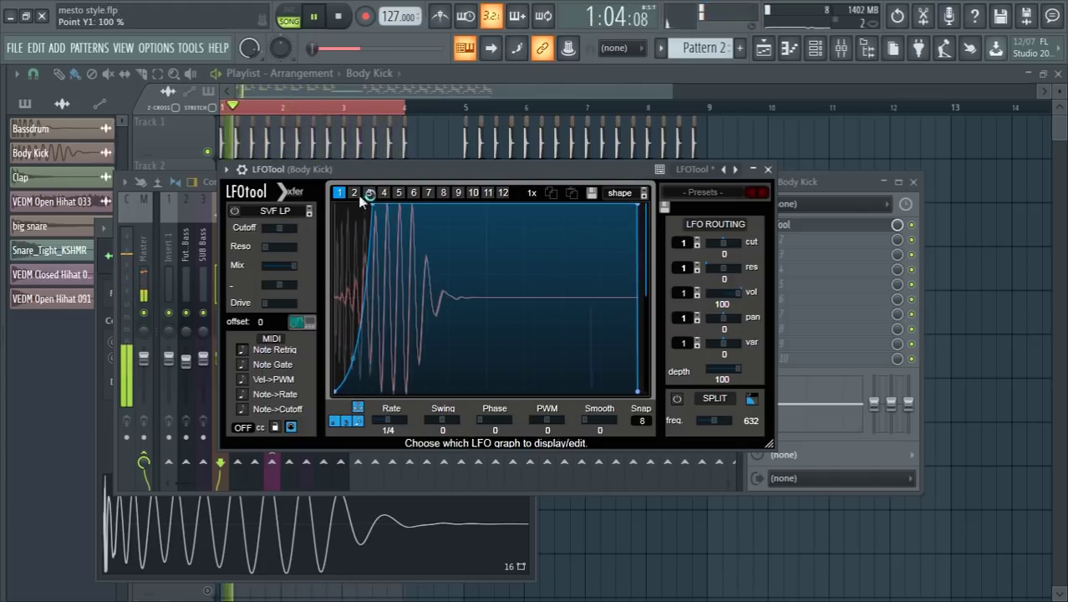
Audition the kick layers by toggling track 1's mute, and move the Body Kick LFOTool curve's peak point slightly earlier.
click(208, 152)
click(208, 153)
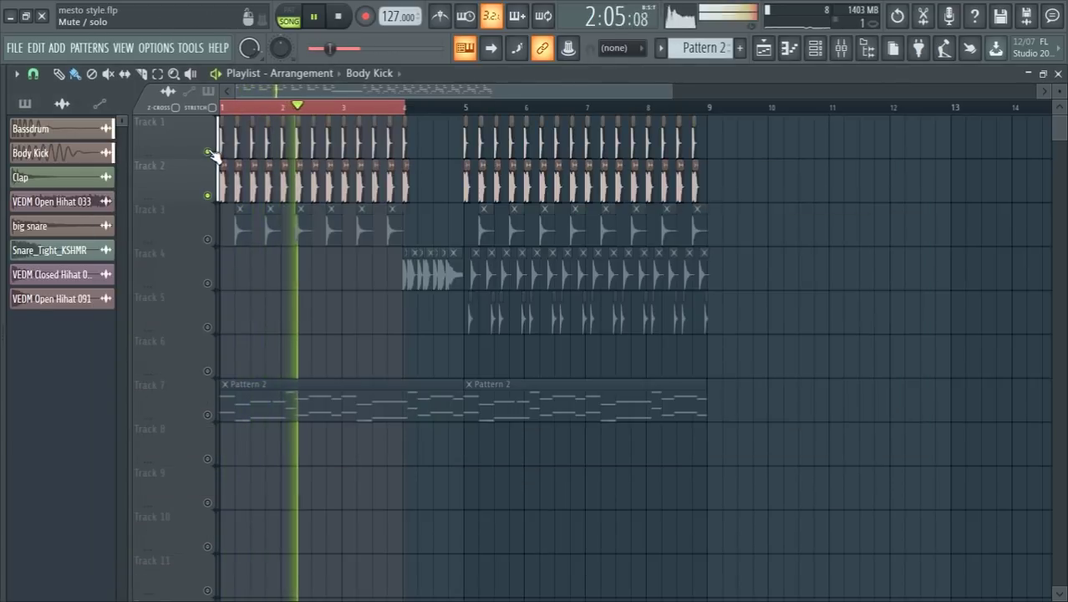
key(F9)
click(773, 226)
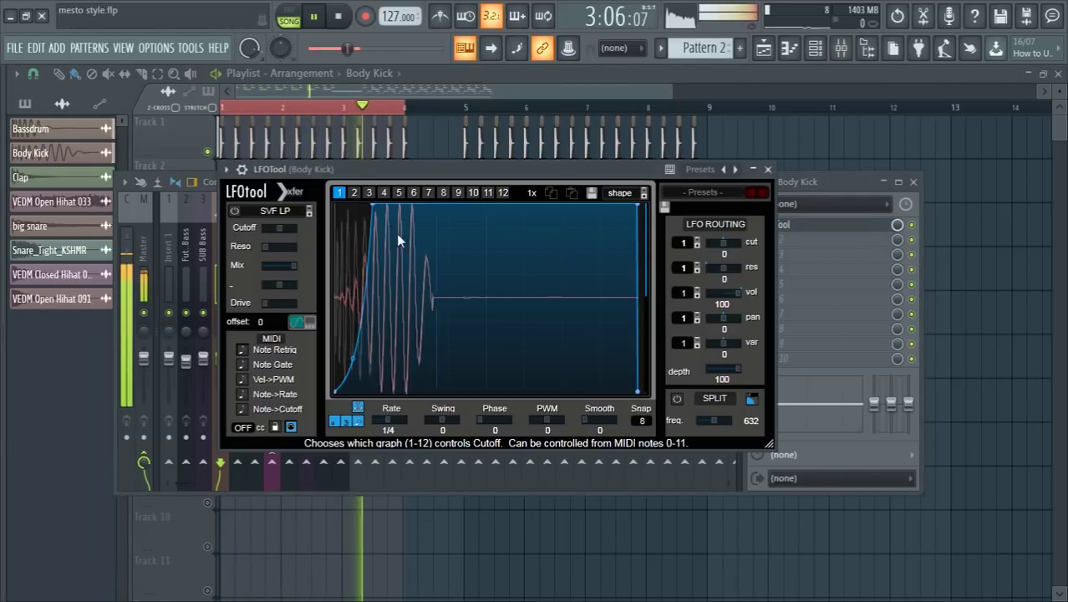
drag(371, 211, 364, 198)
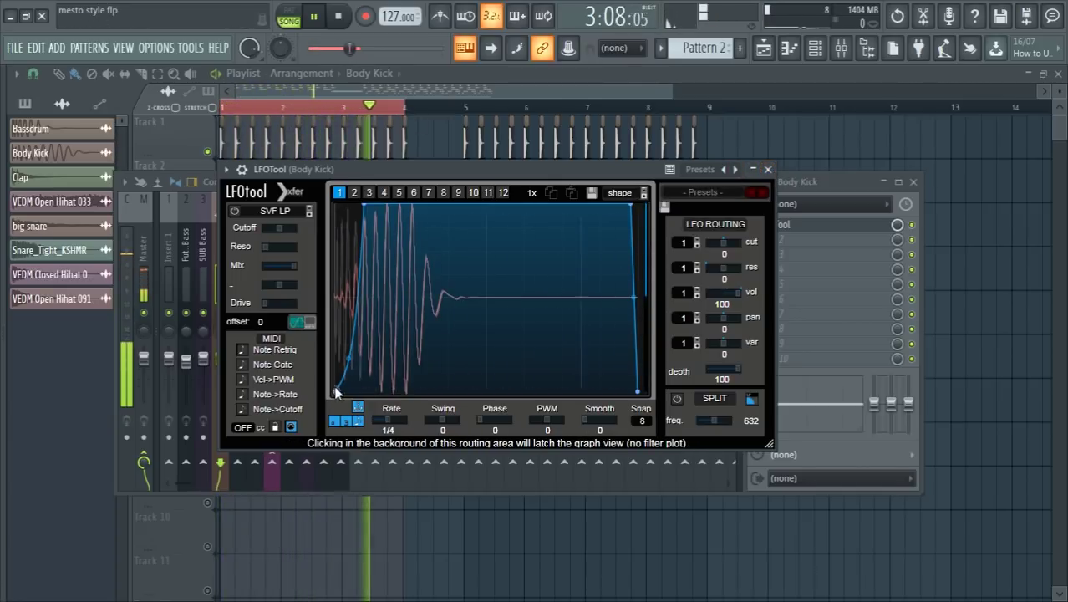
click(768, 169)
key(space)
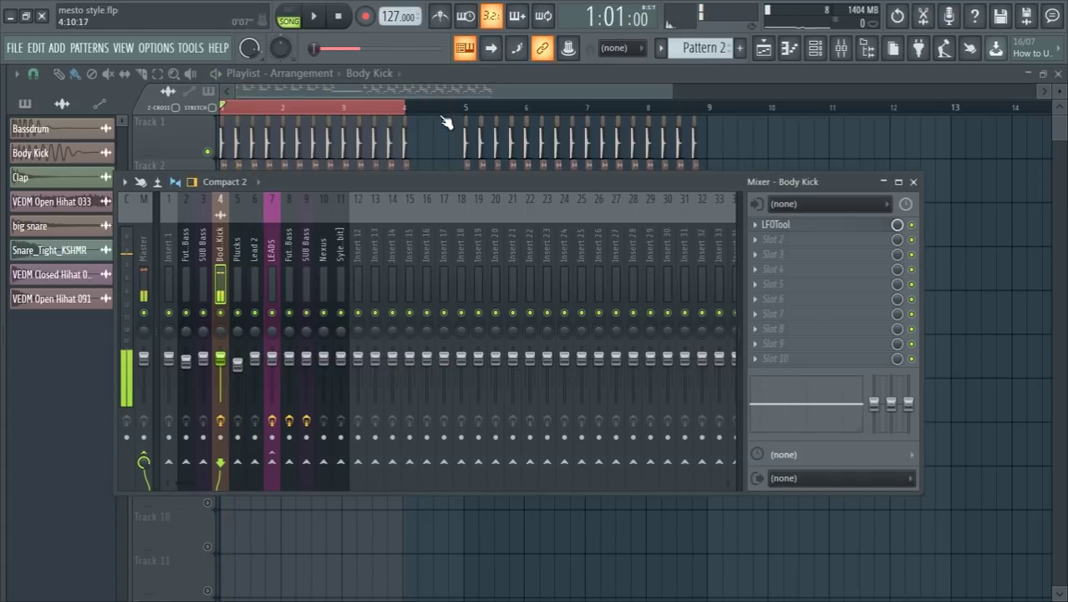
Select bars 1 through 4 in full in the playlist and play the kicks together with Pattern 2.
drag(410, 109, 220, 109)
scroll(561, 139, up, 3)
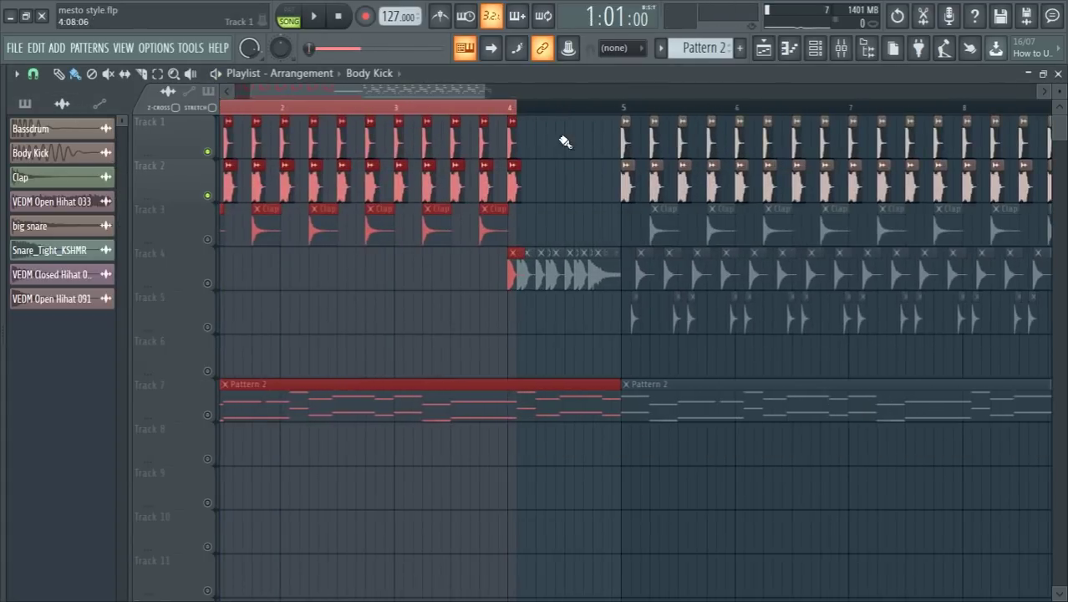
scroll(516, 132, up, 3)
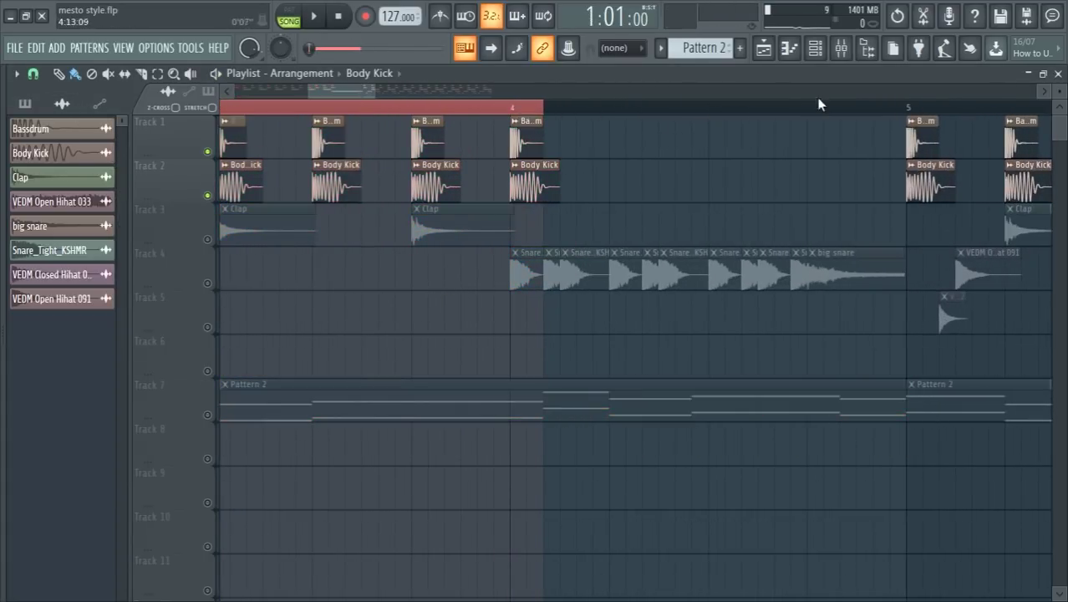
drag(908, 109, 184, 276)
scroll(267, 374, down, 6)
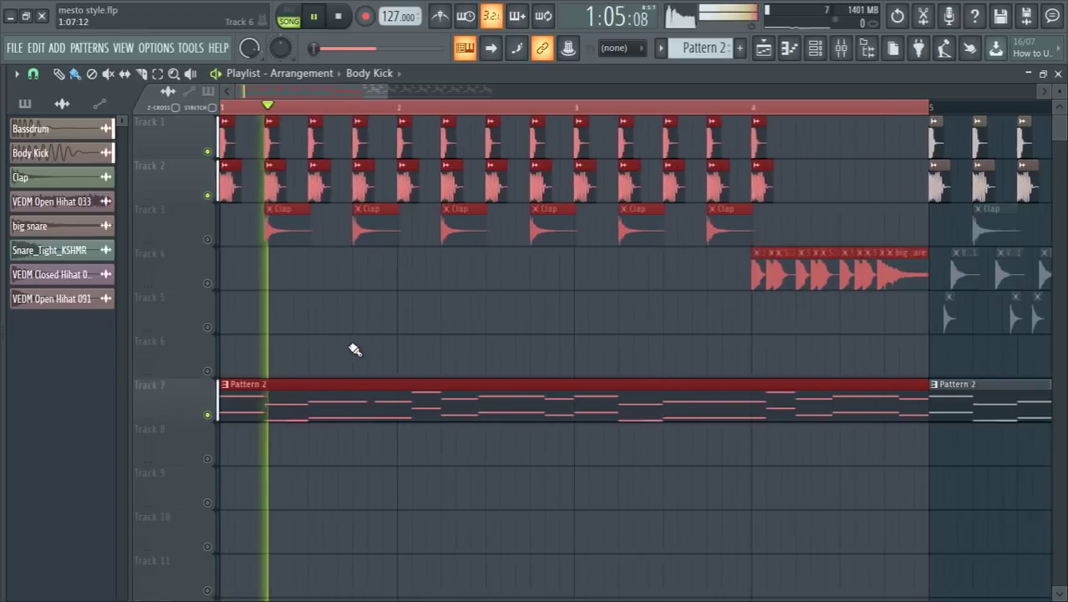
Load Fruity dB meter in the first effect slot of the Master track and place its window beside the mixer.
key(F9)
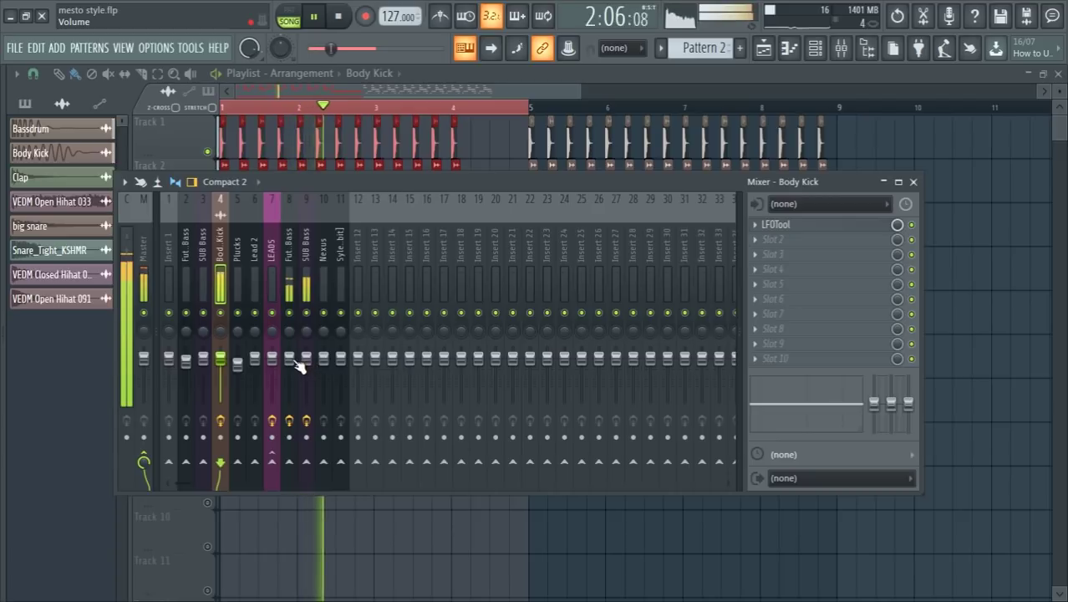
click(139, 235)
click(763, 225)
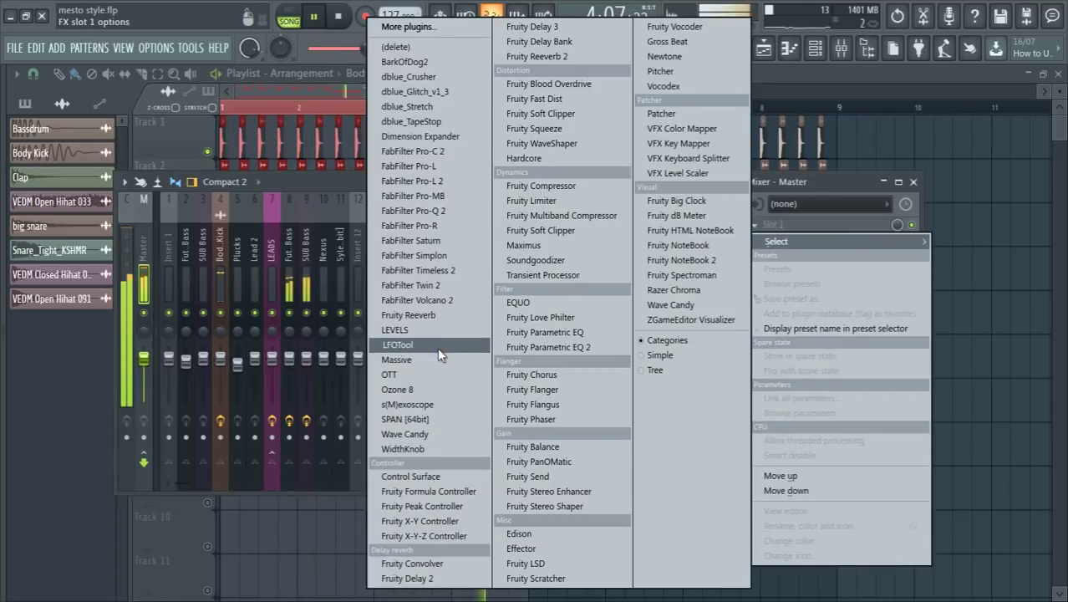
click(712, 219)
drag(103, 186, 72, 52)
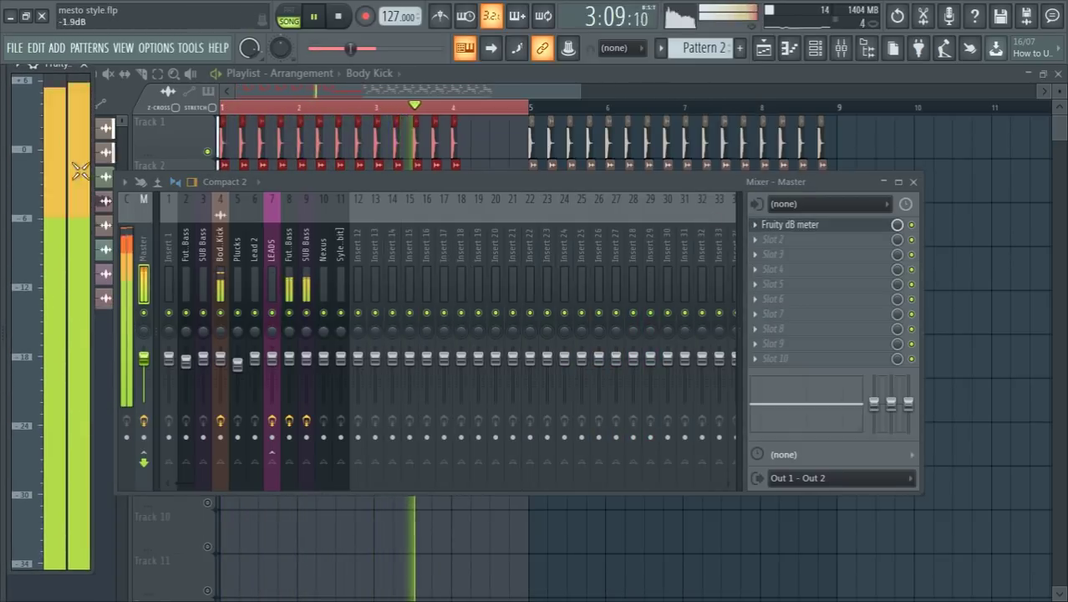
Lower the Future House Bass and SUB Bass mixer levels together, and turn down the Body Kick track.
drag(412, 187, 474, 173)
click(357, 237)
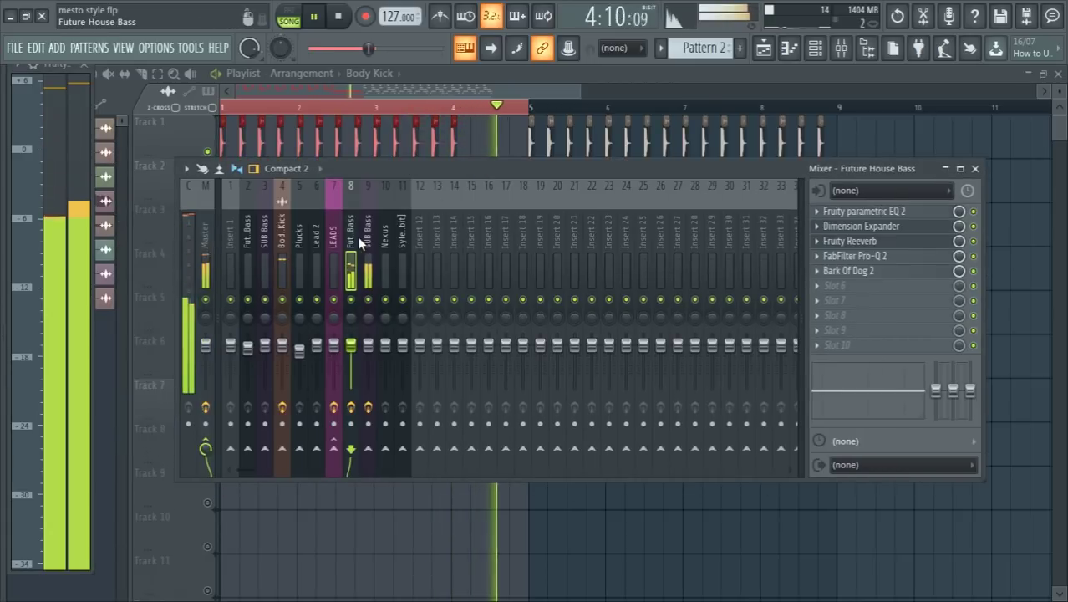
click(368, 296)
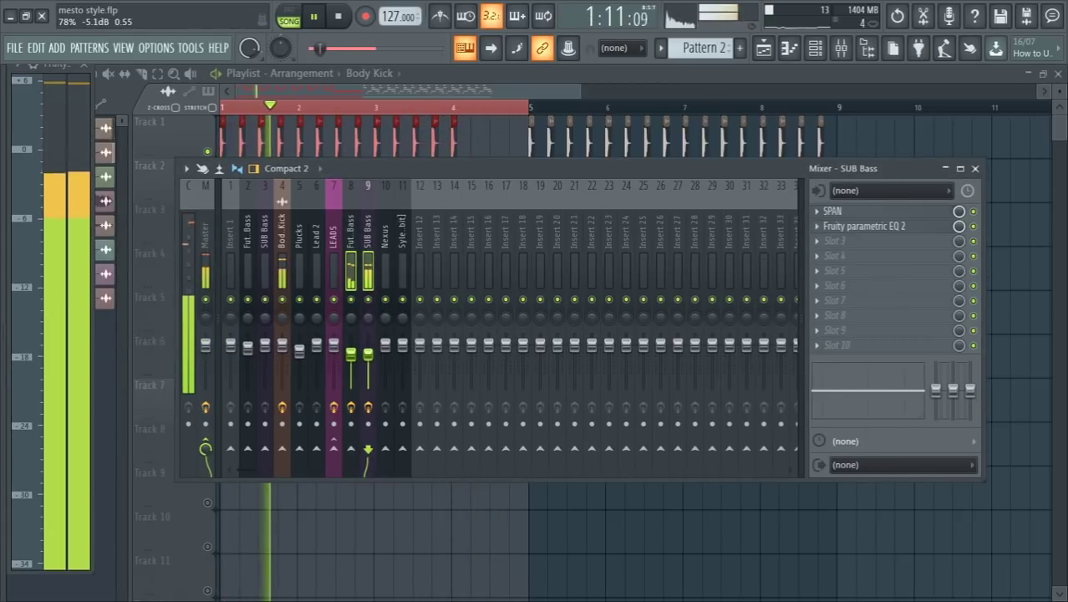
drag(281, 344, 282, 361)
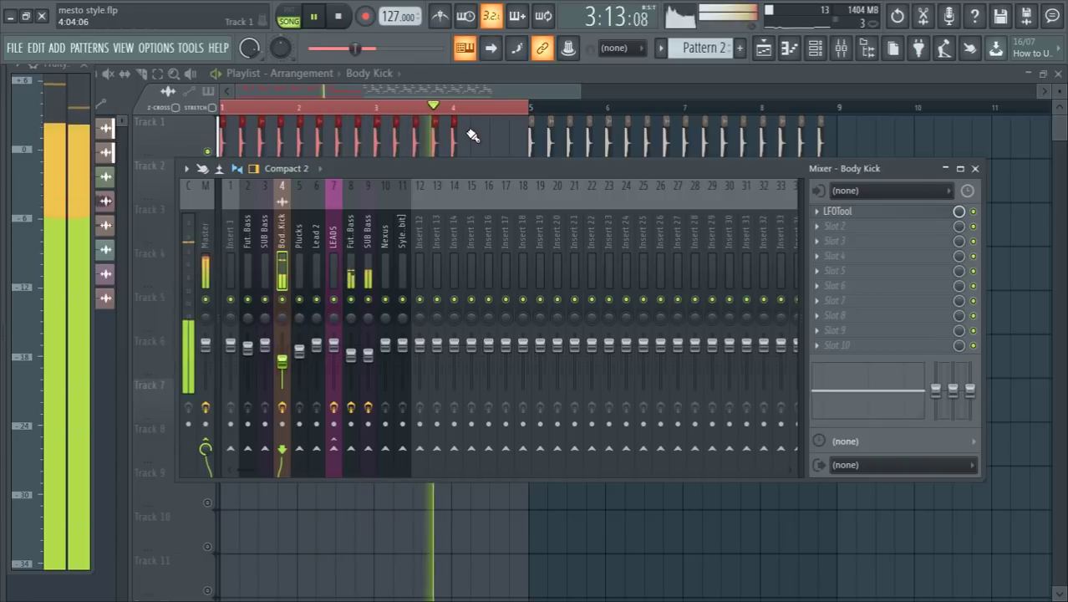
Open the Bassdrum channel's sample settings from the channel rack and route it to mixer track 1.
key(F9)
click(789, 48)
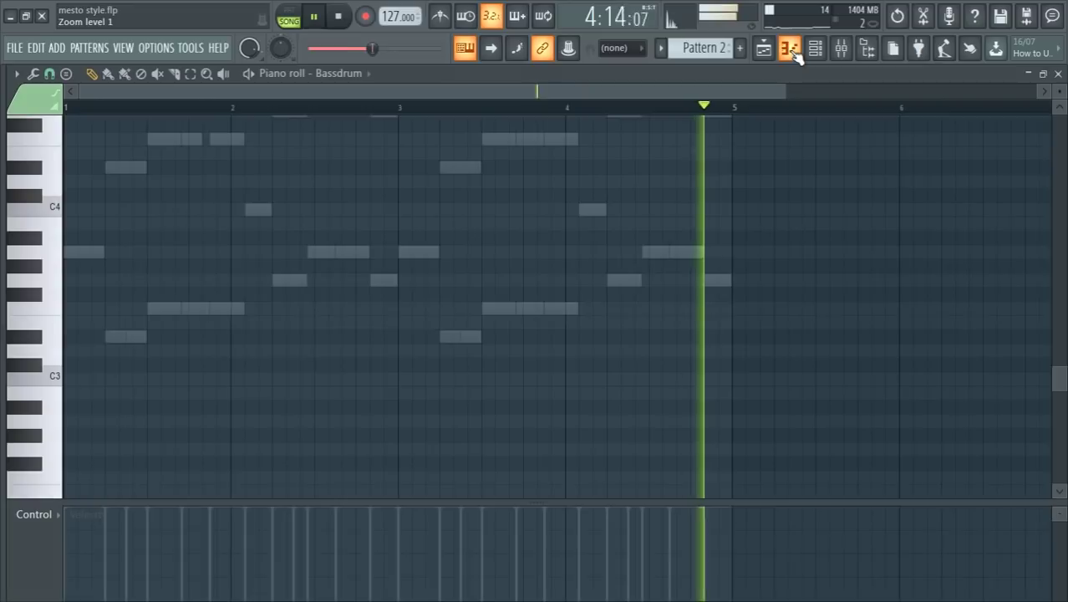
click(815, 47)
click(377, 263)
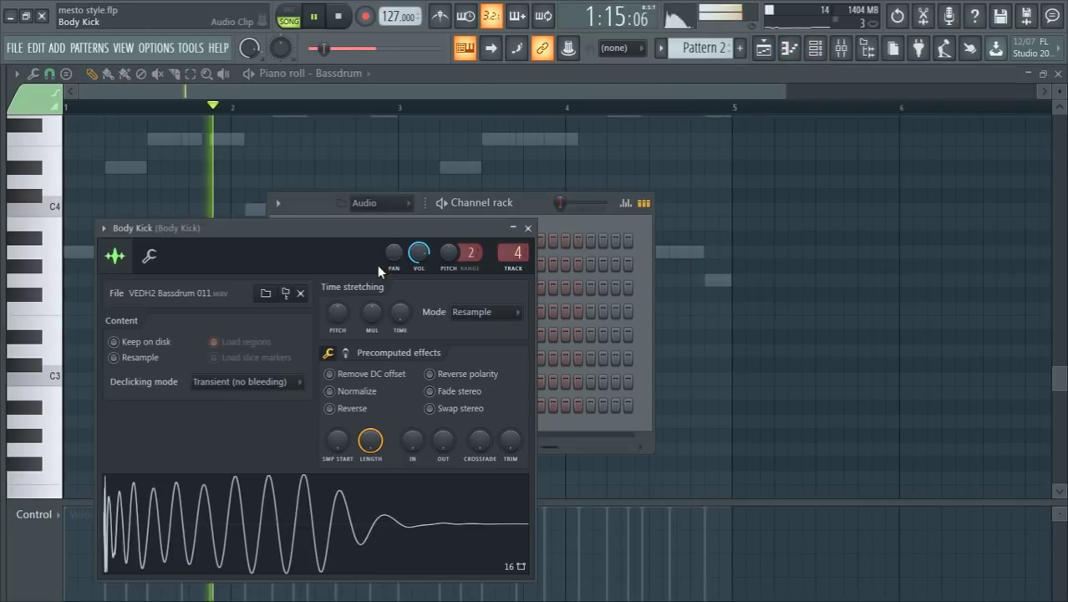
click(346, 220)
click(386, 240)
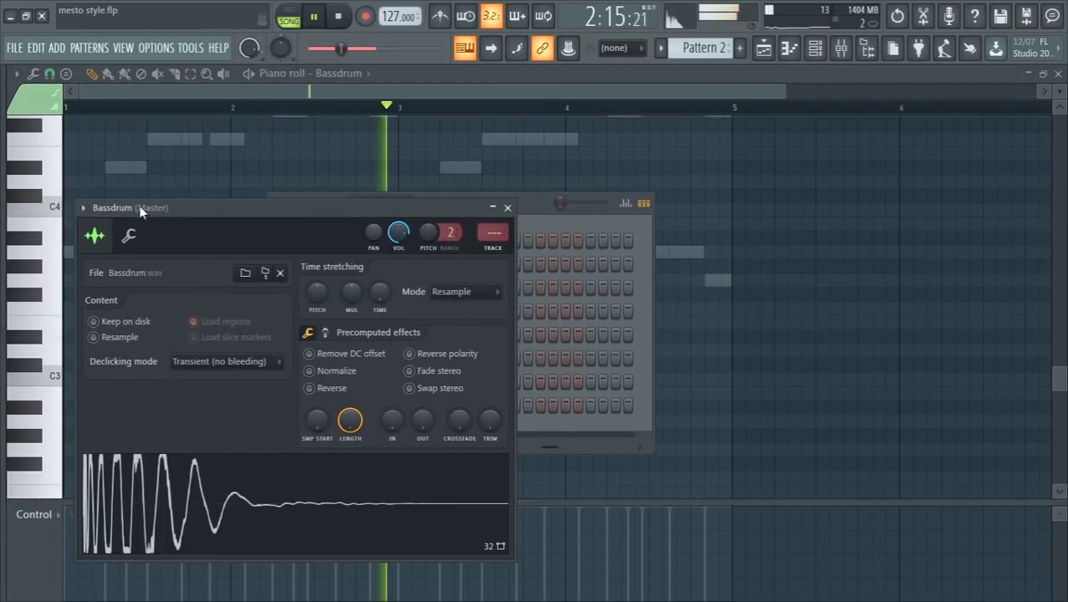
click(82, 208)
click(300, 260)
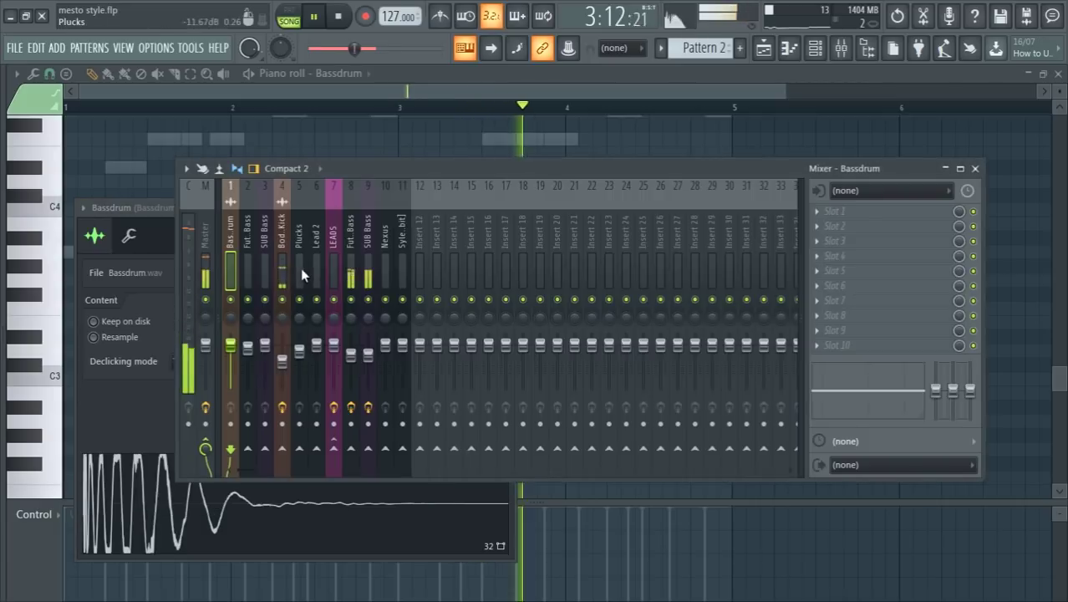
Lower the Bassdrum and Body Kick mixer levels and display the Master track's Fruity dB meter.
click(281, 365)
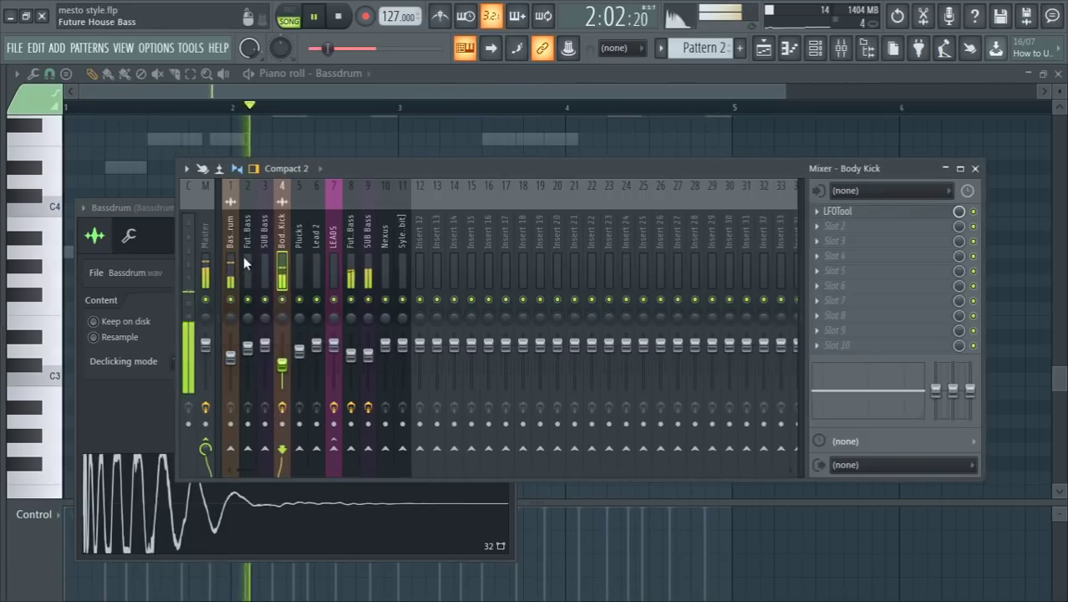
click(211, 236)
click(854, 214)
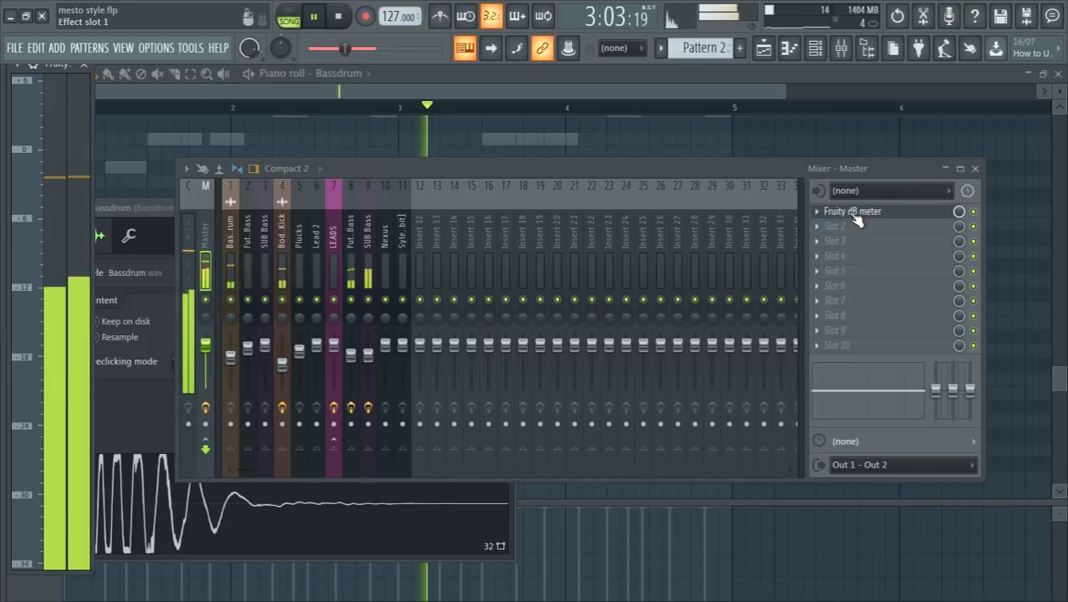
Reduce the Future House Bass and SUB Bass levels slightly together, trim the Bassdrum level, and stop playback.
click(367, 235)
ctrl+shift+click(353, 234)
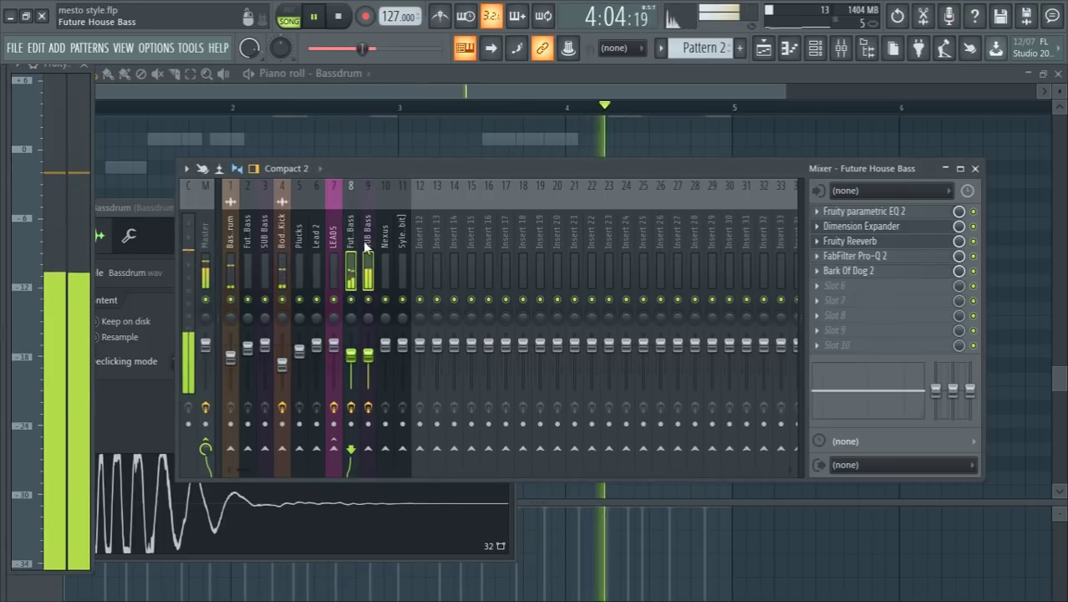
drag(367, 357, 366, 364)
drag(284, 363, 235, 362)
key(space)
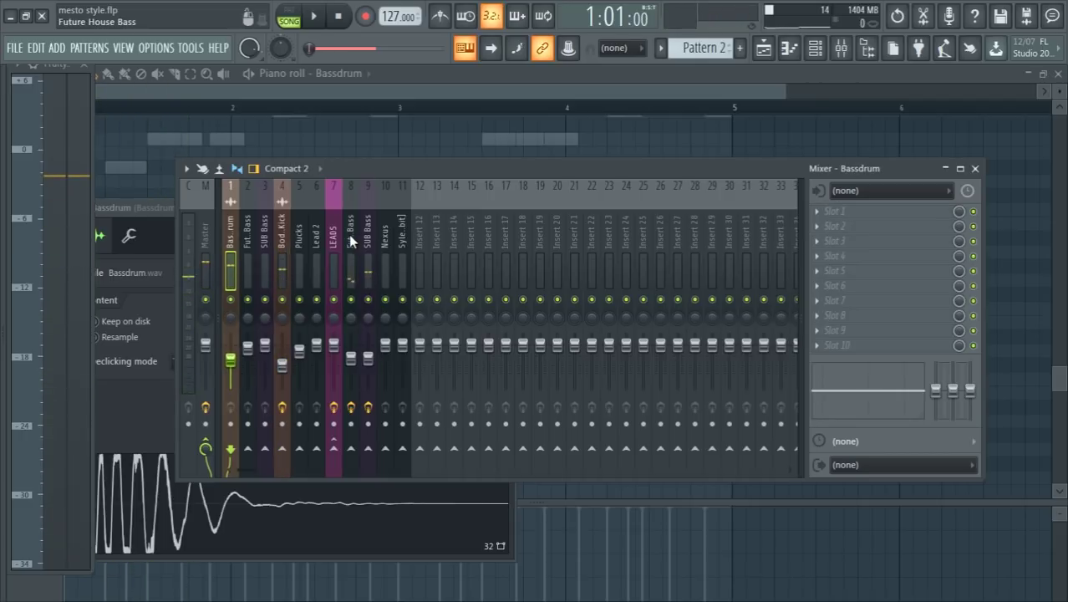
Mute the Future House Bass track, audition the sub bass with the kicks, and load LFOTool in SUB Bass slot 3.
click(350, 278)
click(368, 278)
key(space)
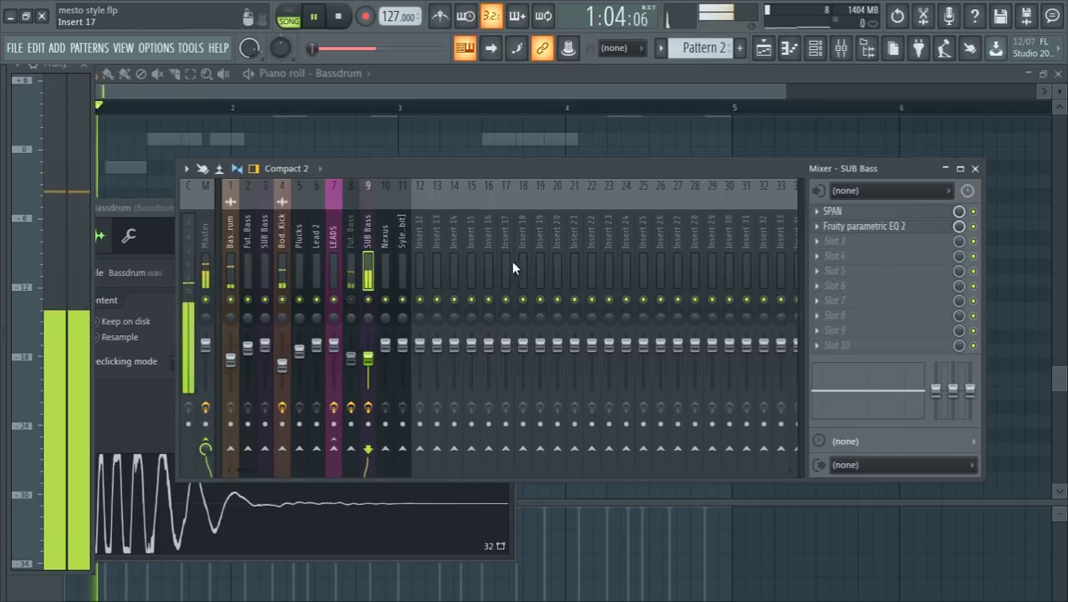
click(835, 241)
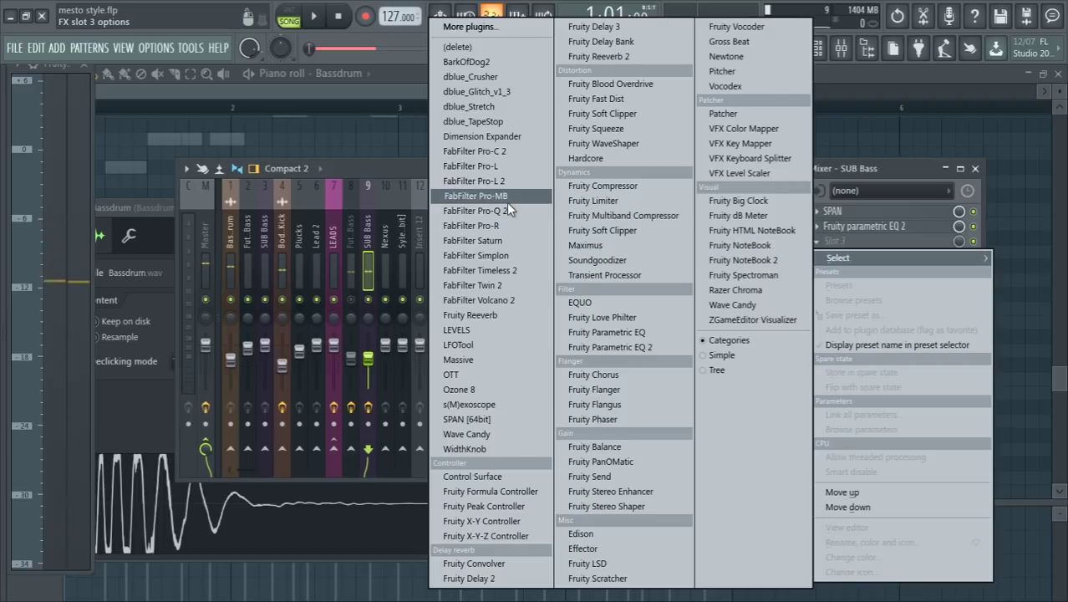
click(496, 345)
Display the waveform in the SUB Bass LFOTool, start the volume curve at 0%, and move its middle point earlier.
click(177, 381)
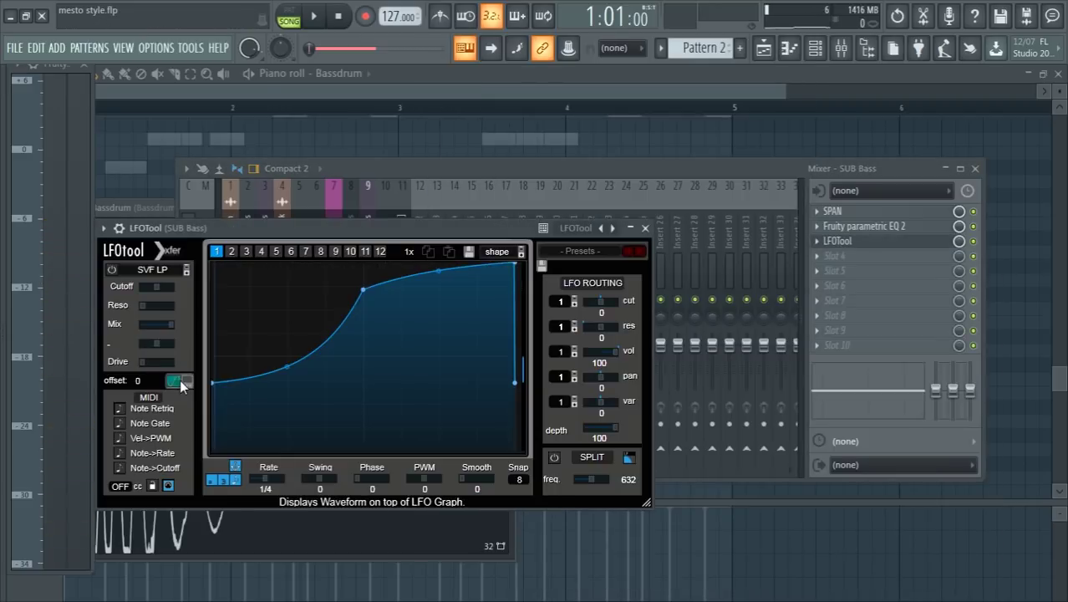
click(313, 16)
drag(212, 382, 213, 451)
drag(363, 289, 330, 287)
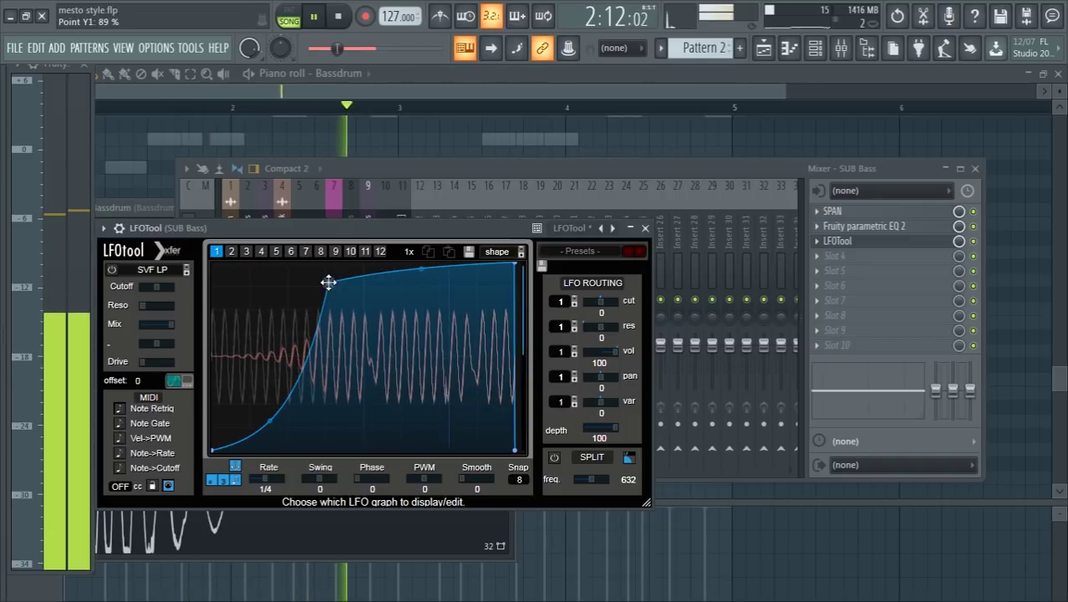
drag(212, 449, 211, 443)
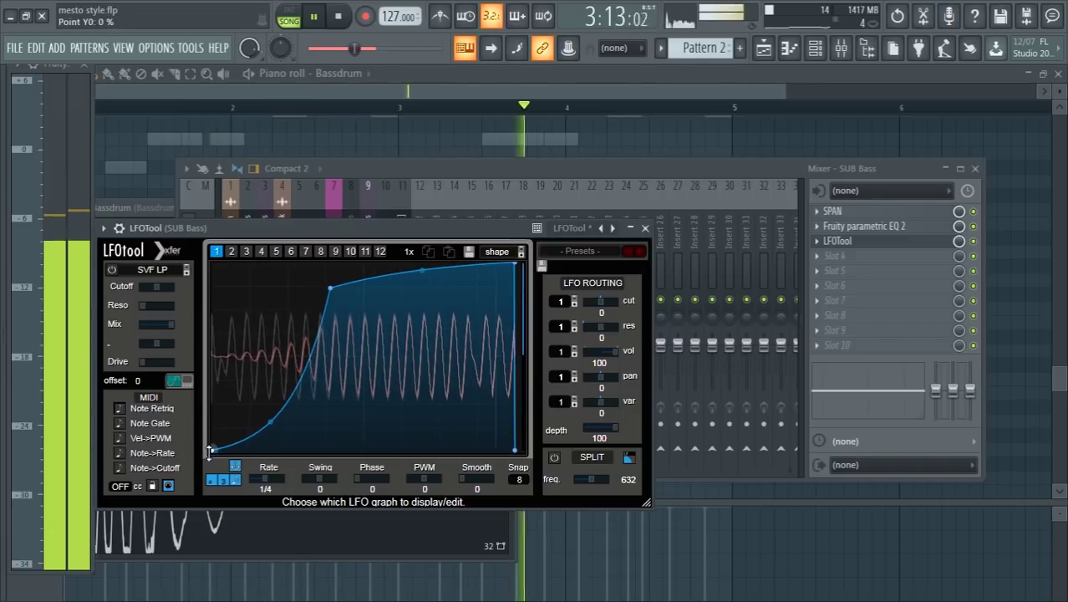
Reopen LFOTool on the SUB Bass track and review its volume curve during playback.
click(645, 227)
click(350, 227)
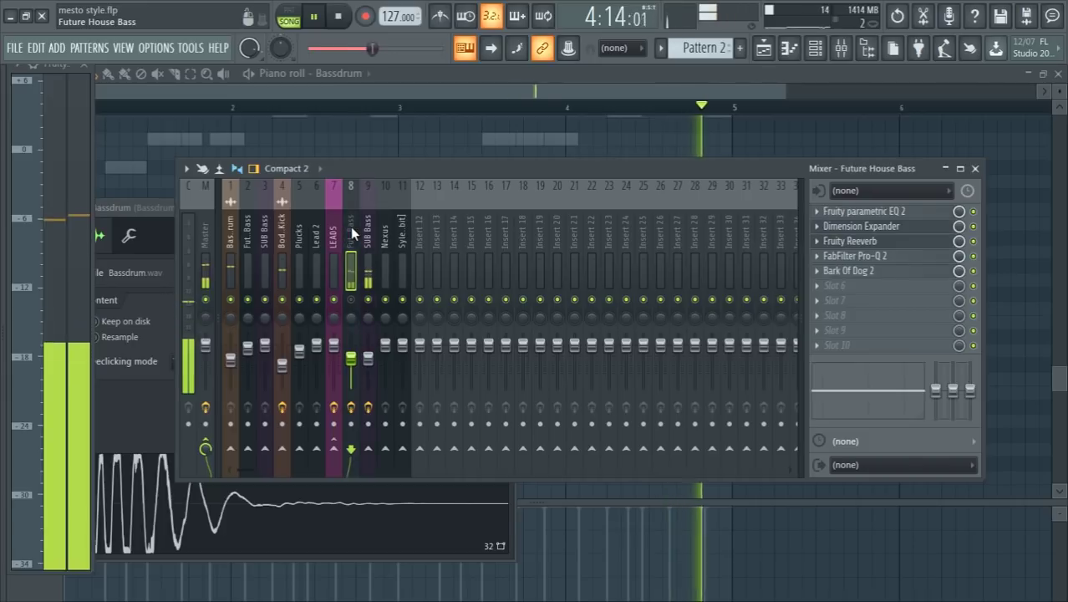
click(366, 253)
click(891, 244)
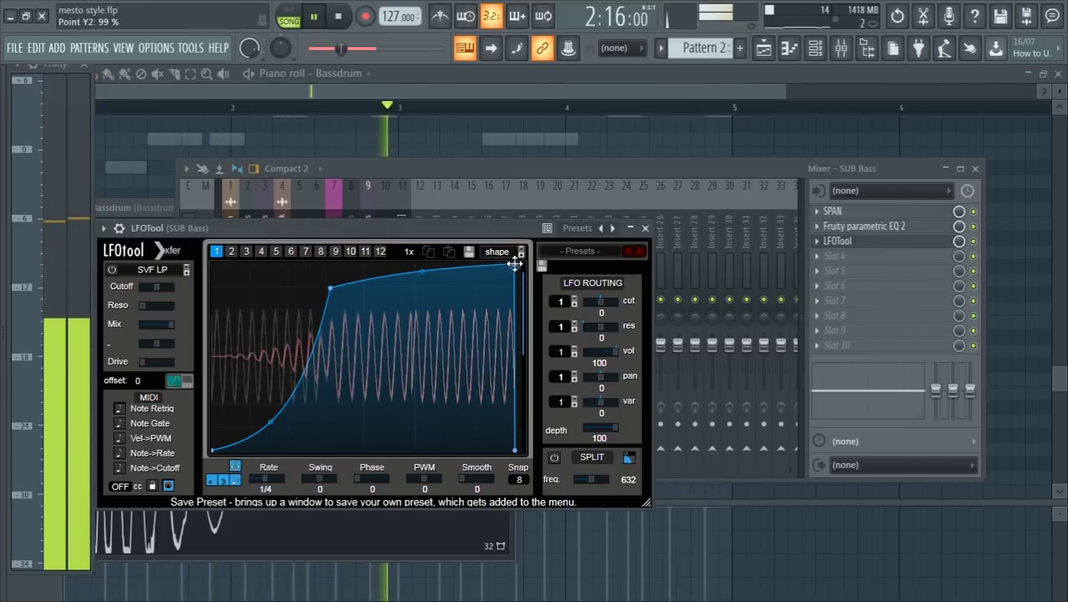
key(space)
Unmute the Future House Bass track, audition it, and load LFOTool in its sixth effect slot.
click(373, 222)
click(352, 306)
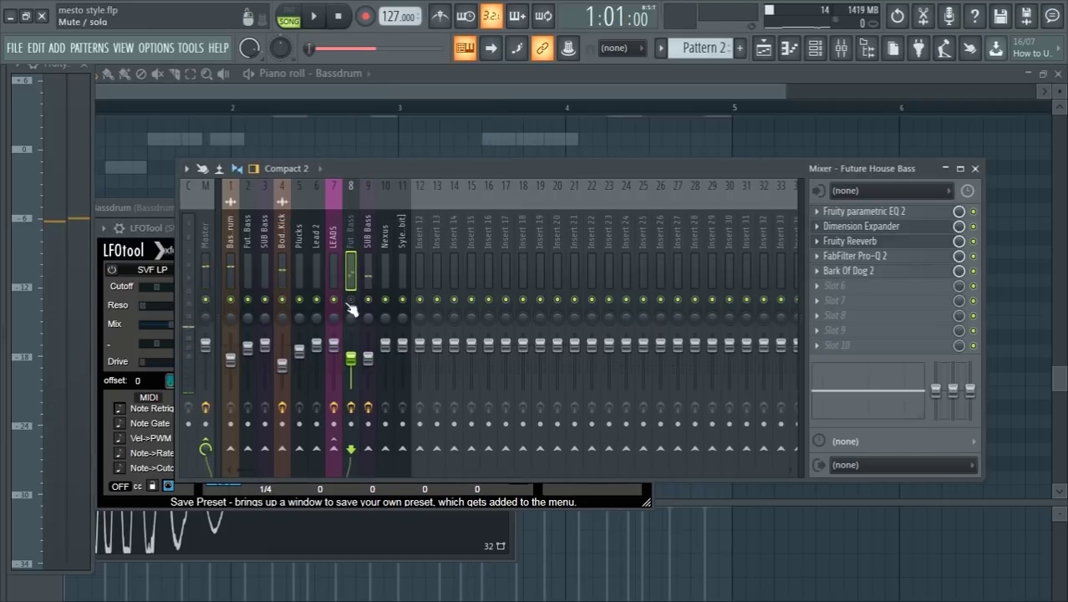
key(space)
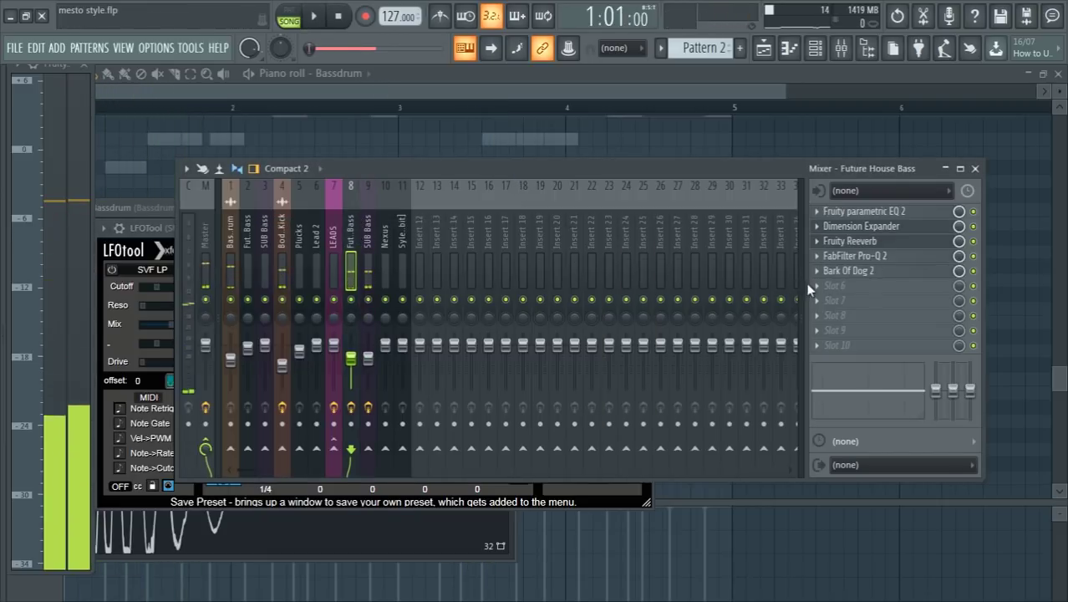
click(811, 286)
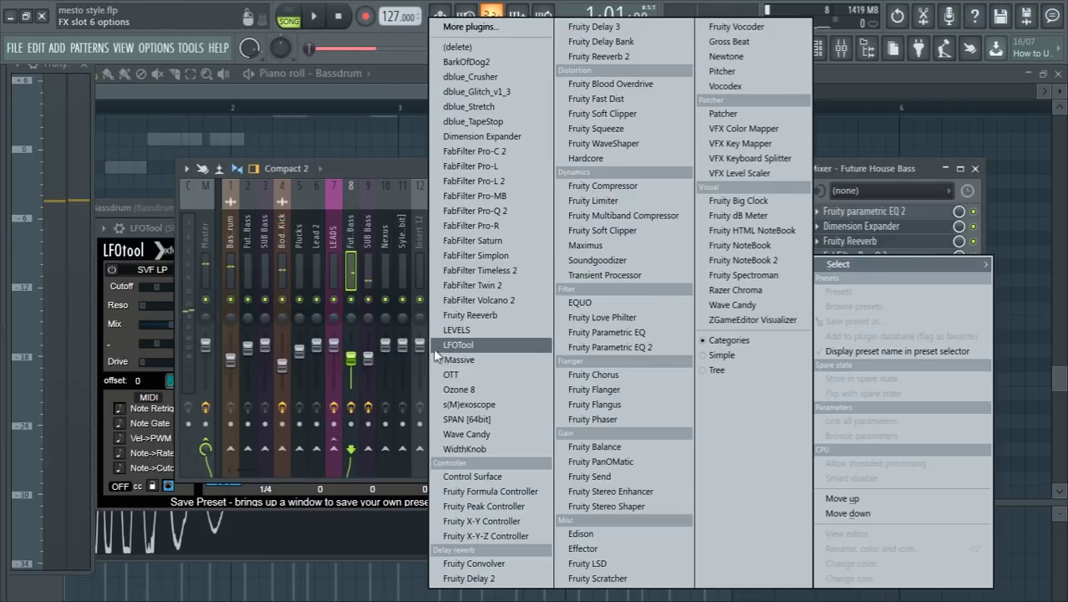
click(460, 344)
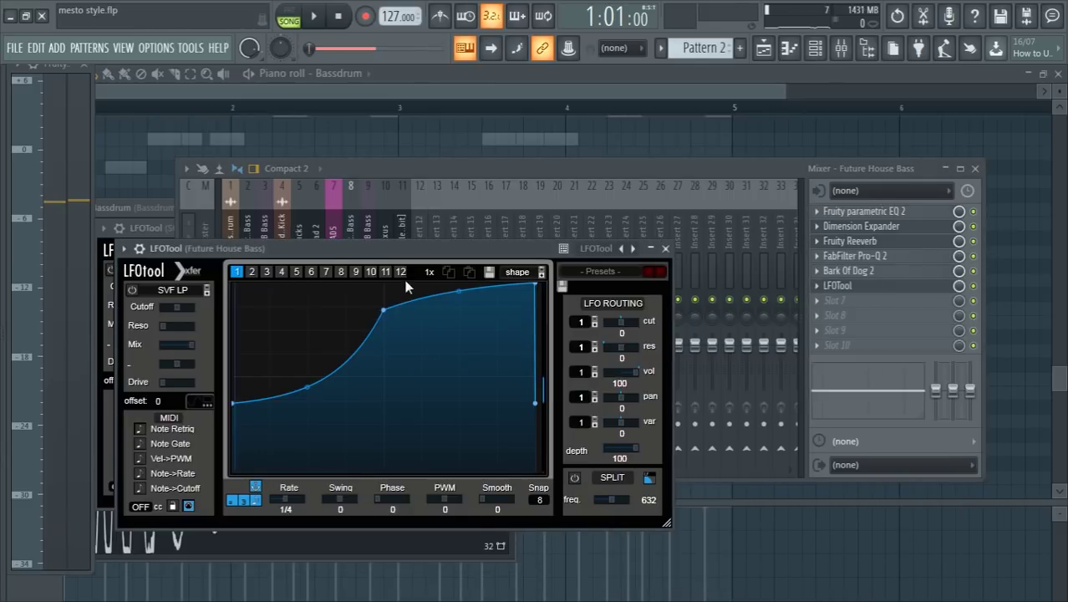
Display the waveform in the Future House Bass LFOTool and shape a volume curve rising from 0% to near 100% earlier in the cycle.
key(space)
drag(234, 403, 236, 466)
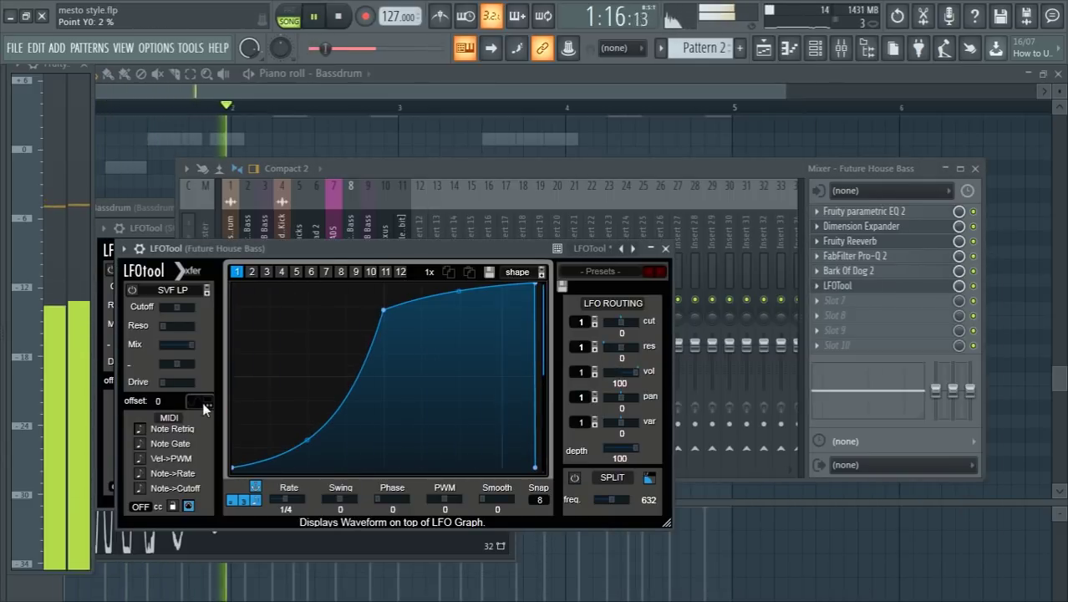
click(202, 402)
drag(383, 309, 320, 286)
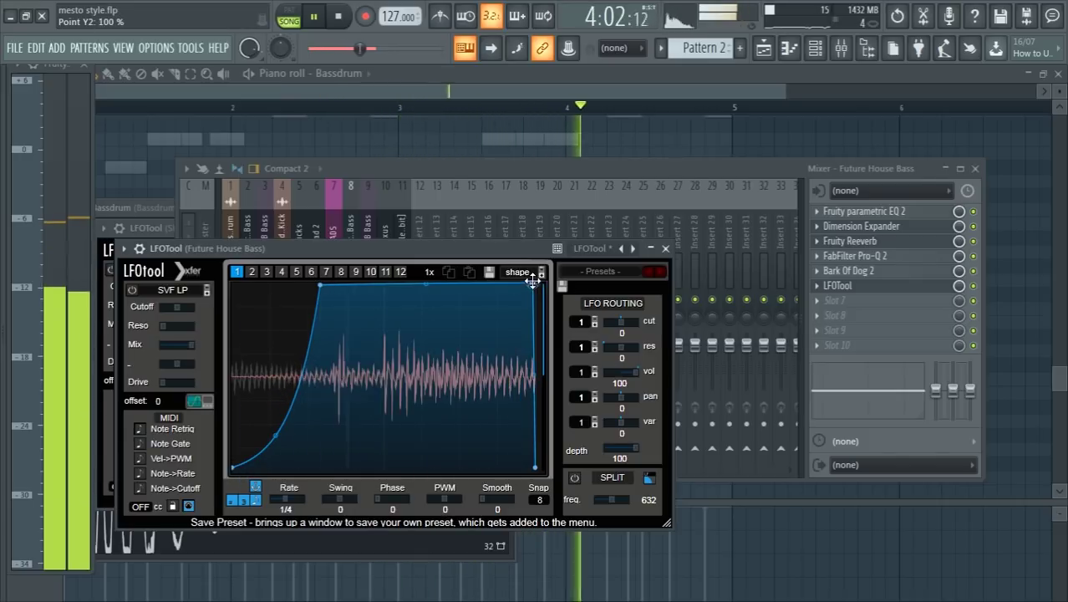
click(665, 248)
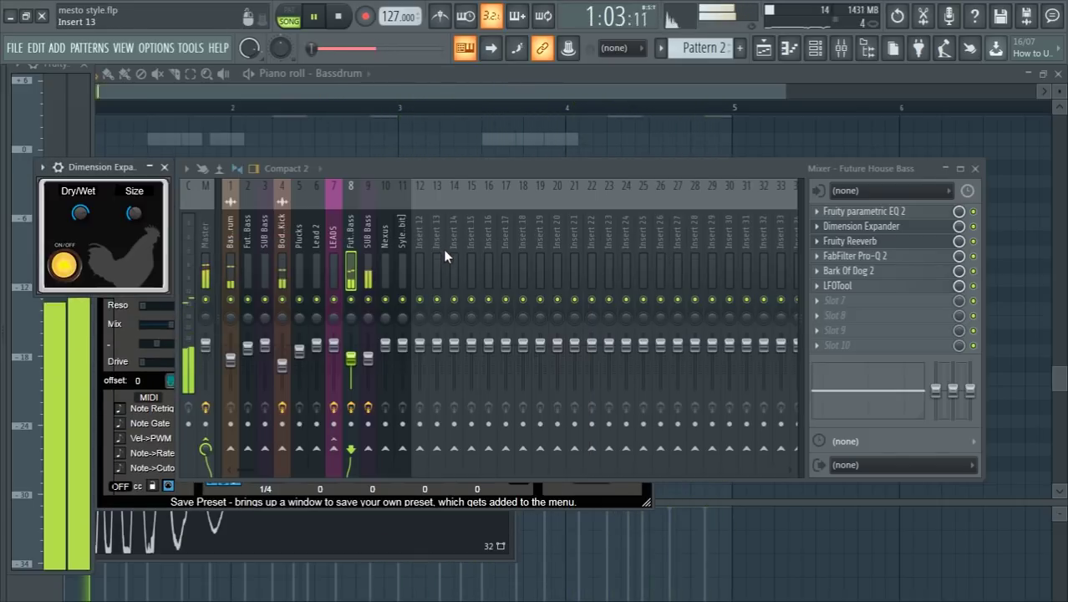
click(165, 168)
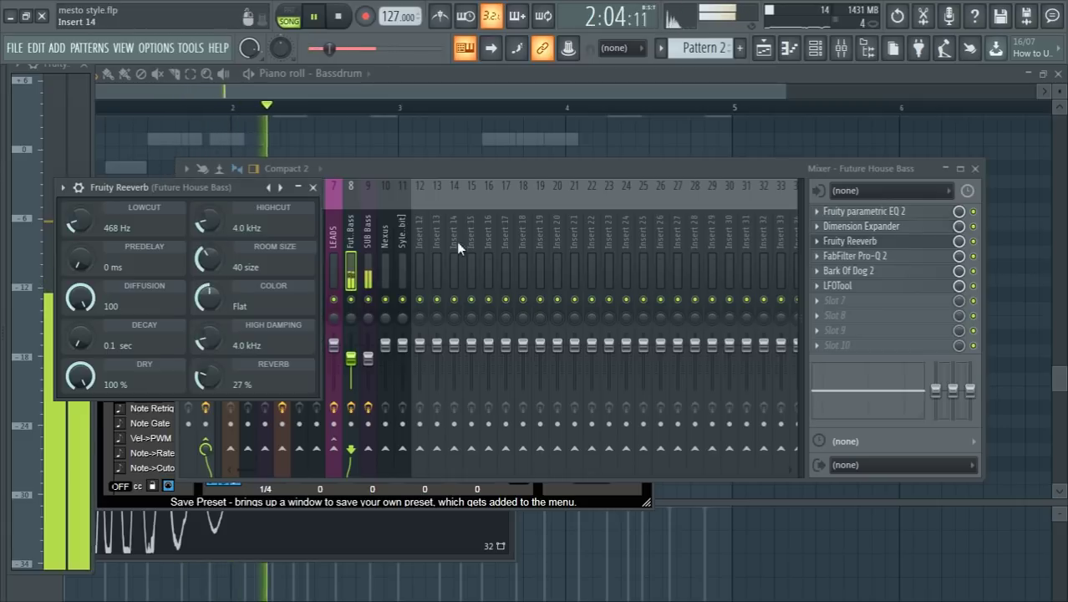
Unmute the clap on playlist track 3, route it to mixer track 12, and lower its level.
click(760, 60)
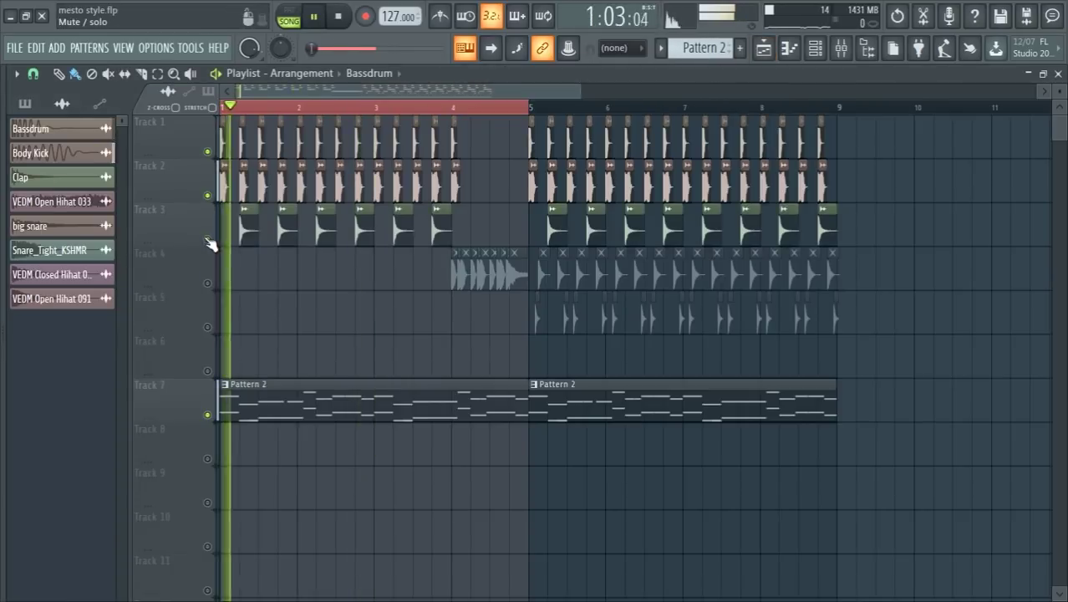
click(814, 46)
click(405, 288)
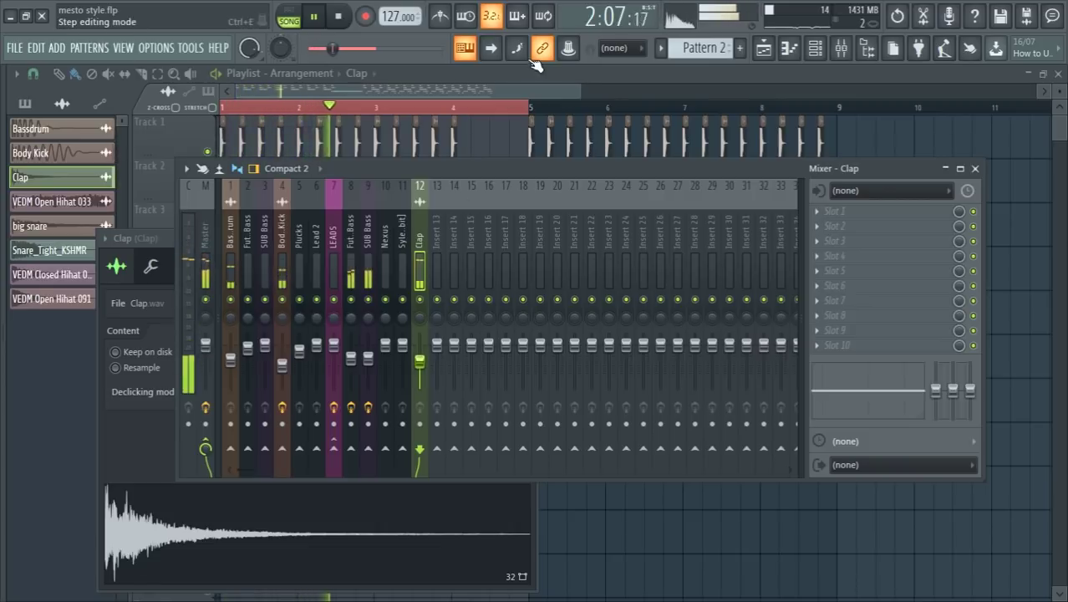
Select Pattern 1, unmute its clip on playlist track 6, play the arrangement in song mode, and open the mixer.
click(687, 47)
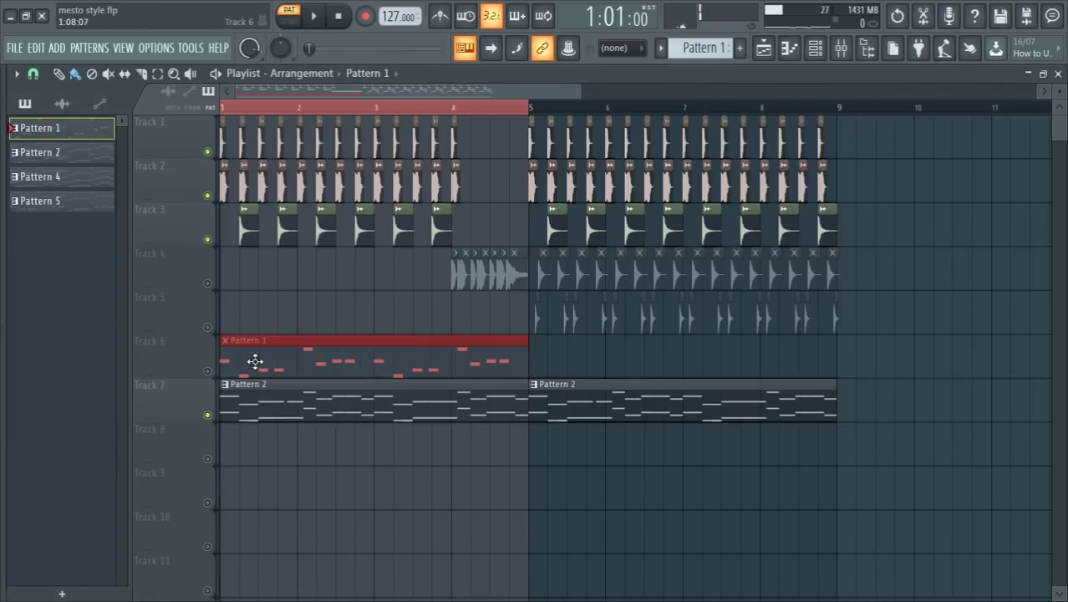
click(207, 371)
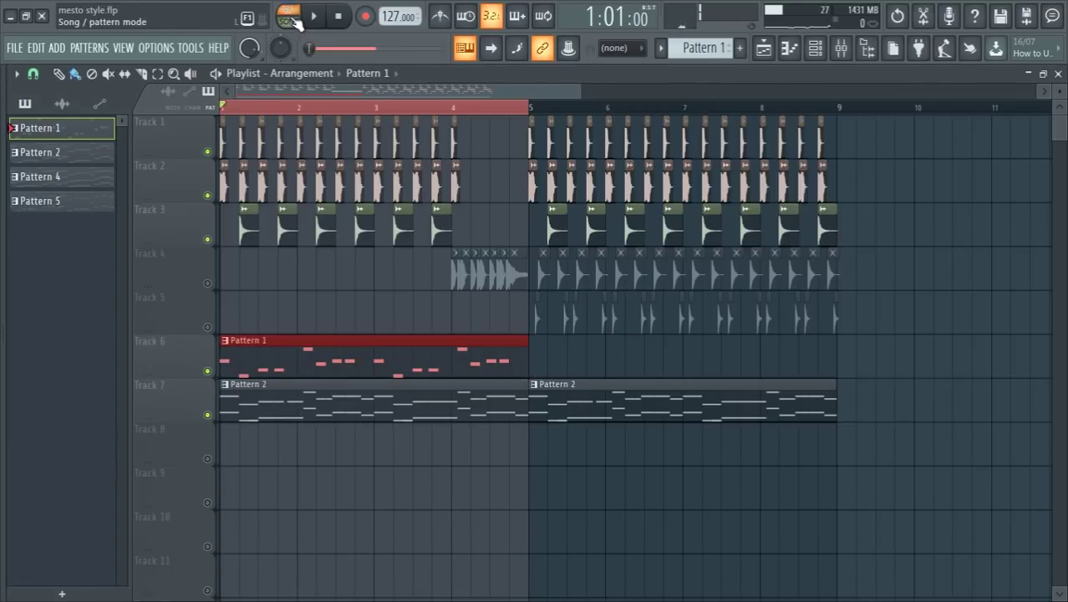
click(416, 304)
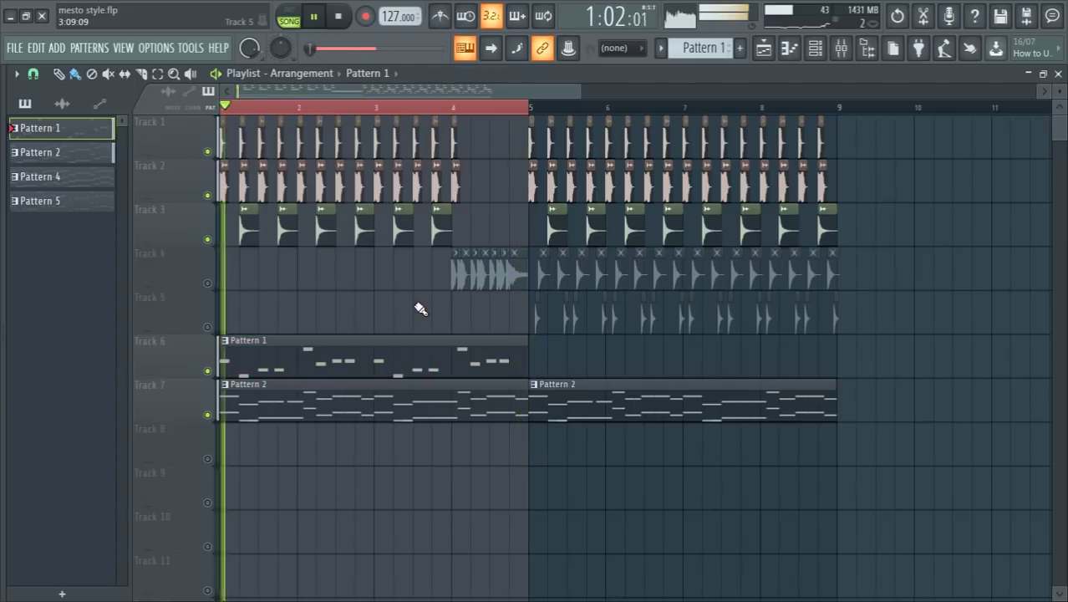
key(F9)
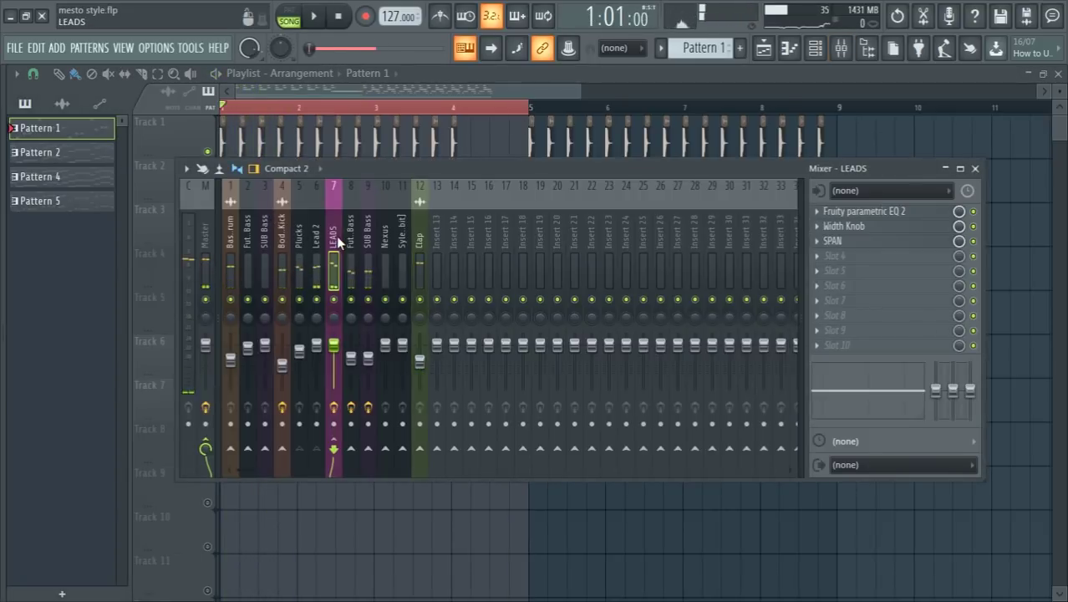
Load Fruity Reeverb 2 into the fifth effect slot of LEADS, set its room size to about 73, and reset its crossover.
click(824, 274)
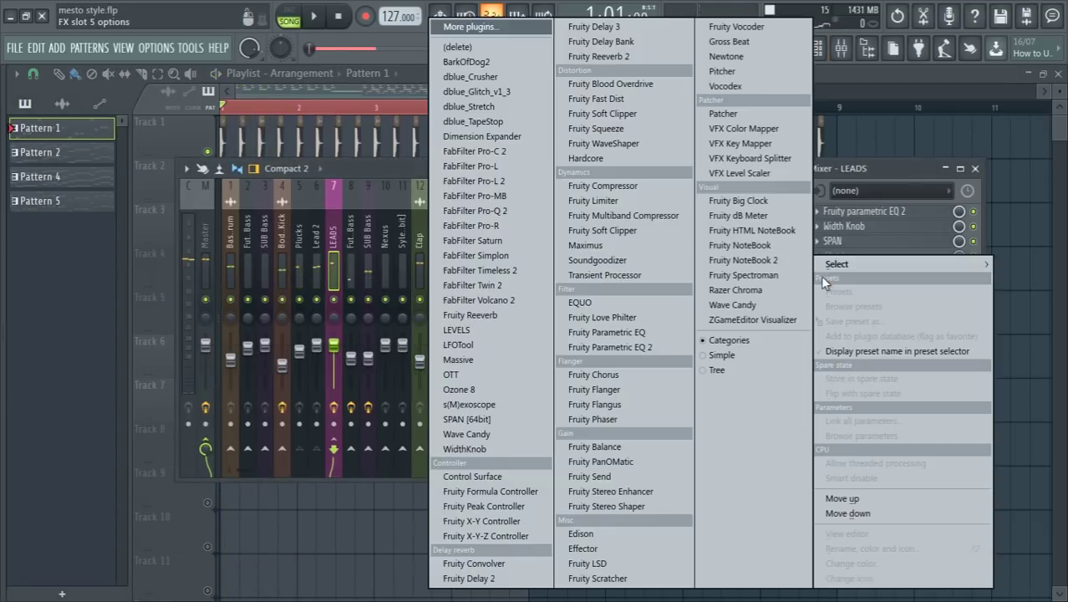
click(625, 62)
key(space)
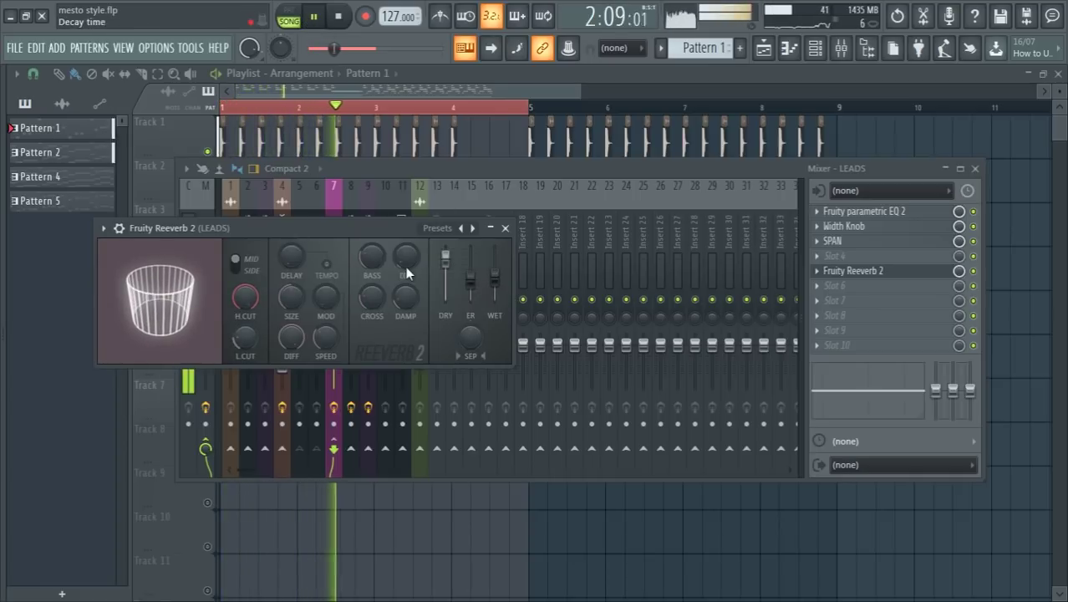
drag(292, 299, 292, 284)
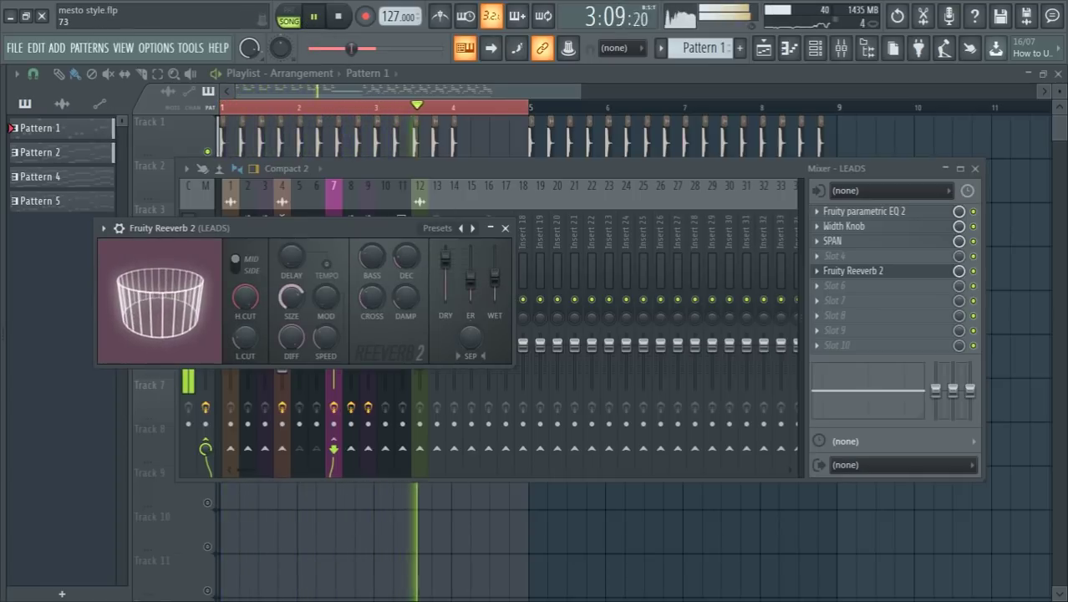
right_click(373, 301)
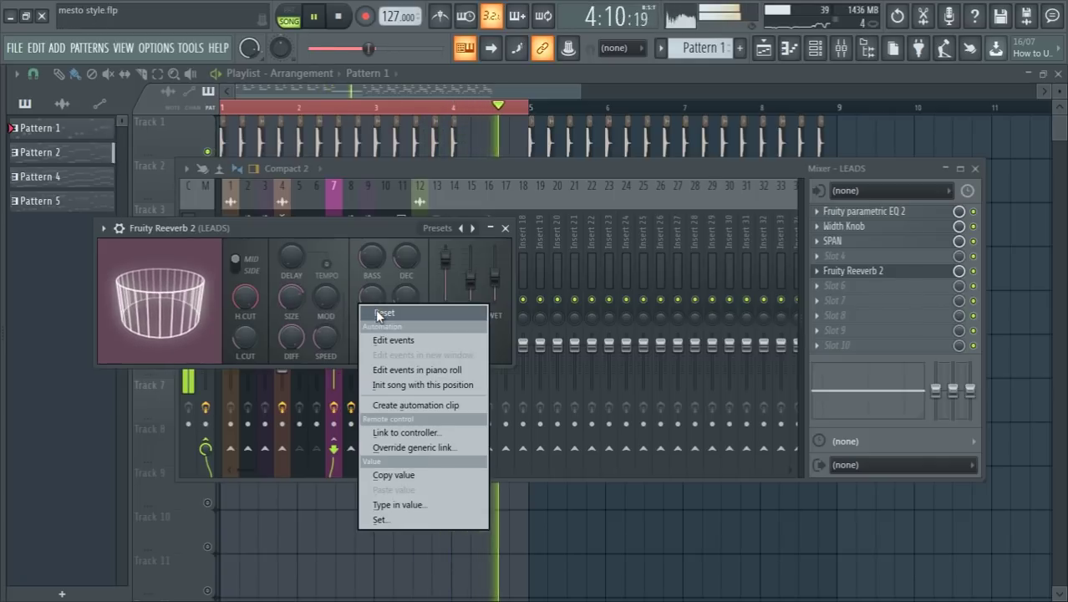
click(376, 313)
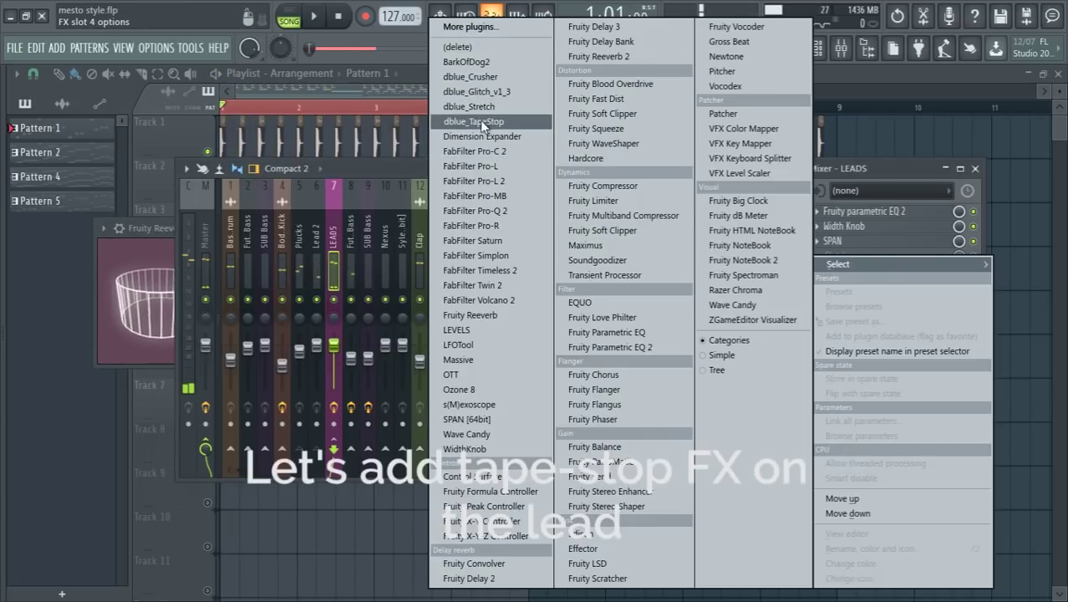
Load dblue_TapeStop into the fourth effect slot of LEADS and create an automation clip for its Trigger parameter.
click(479, 122)
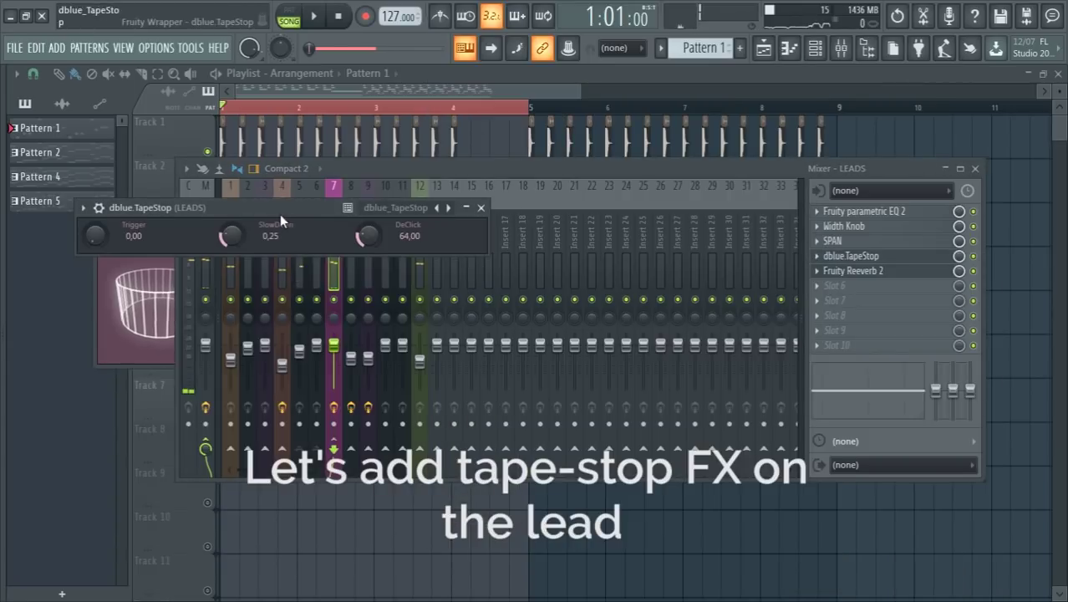
right_click(113, 238)
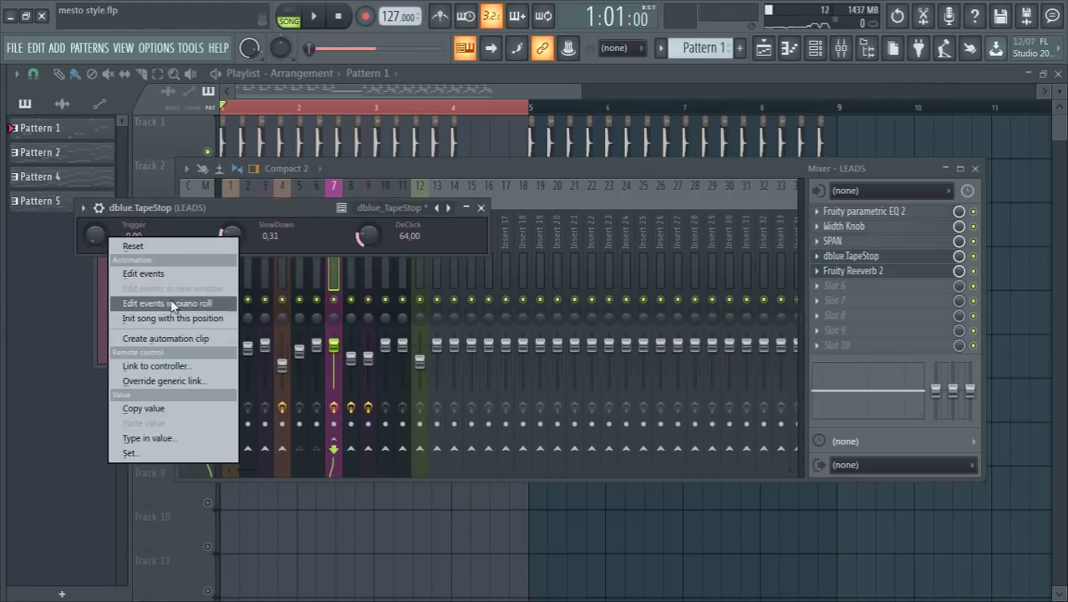
click(184, 339)
key(F12)
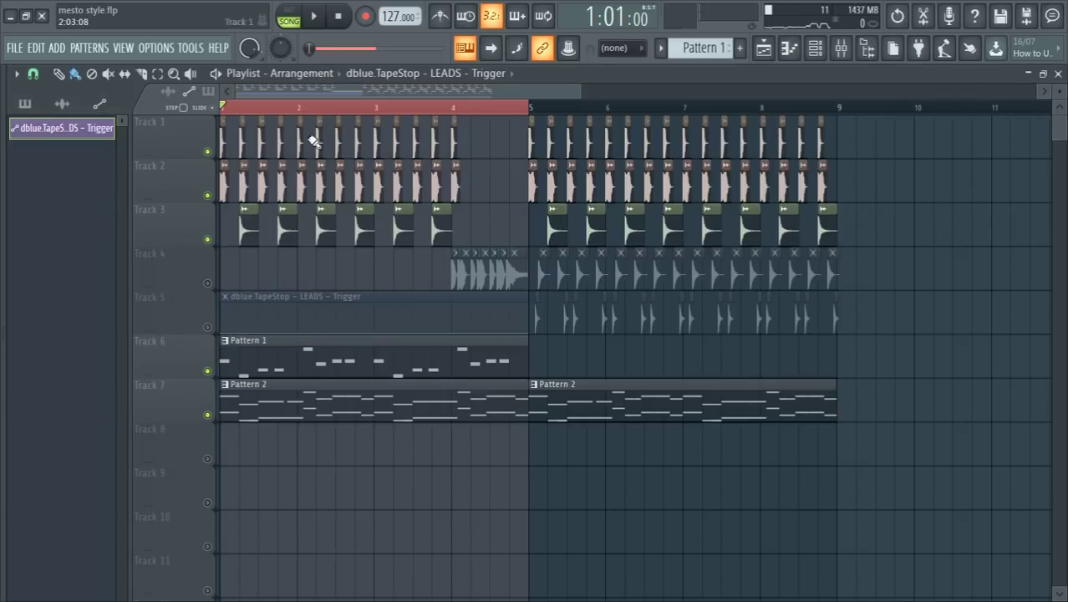
Solo playlist tracks 5 and 6 so only the Trigger automation and Pattern 1 play, and audition them.
right_click(213, 372)
right_click(213, 372)
right_click(213, 329)
click(213, 372)
key(space)
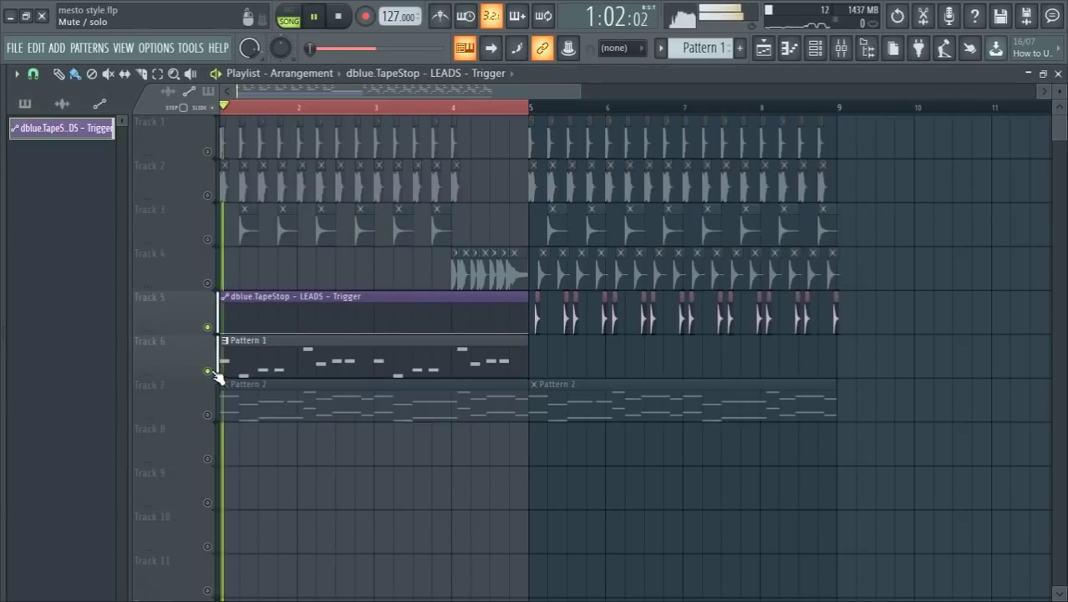
Shape the TapeStop Trigger automation on track 5 into a full-height rectangular pulse in bar 1, ending at about 1:08:08.
scroll(161, 361, up, 5)
key(space)
scroll(321, 370, up, 2)
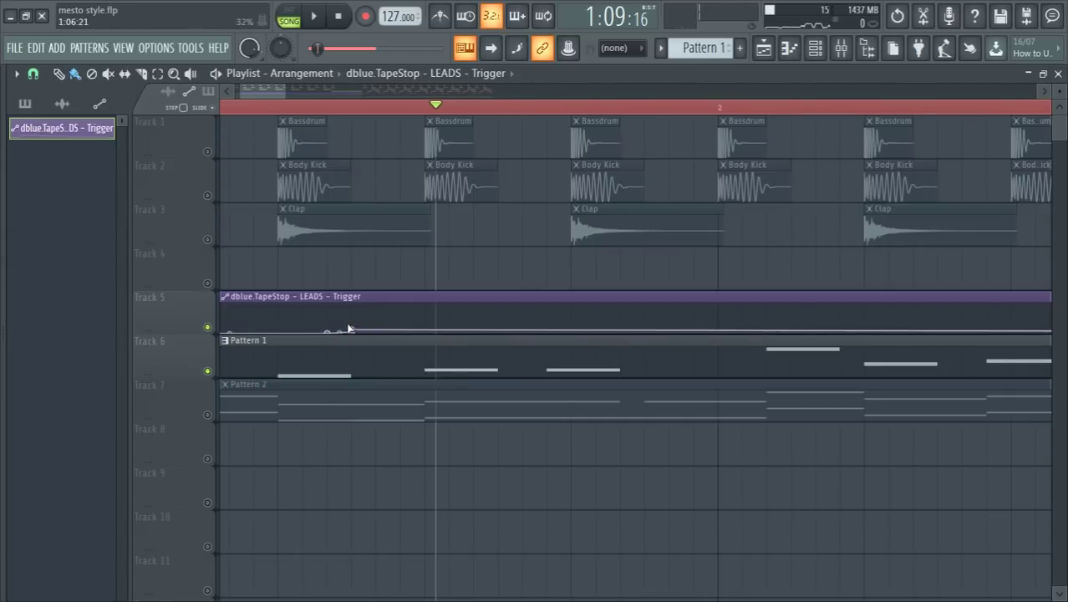
scroll(338, 331, up, 4)
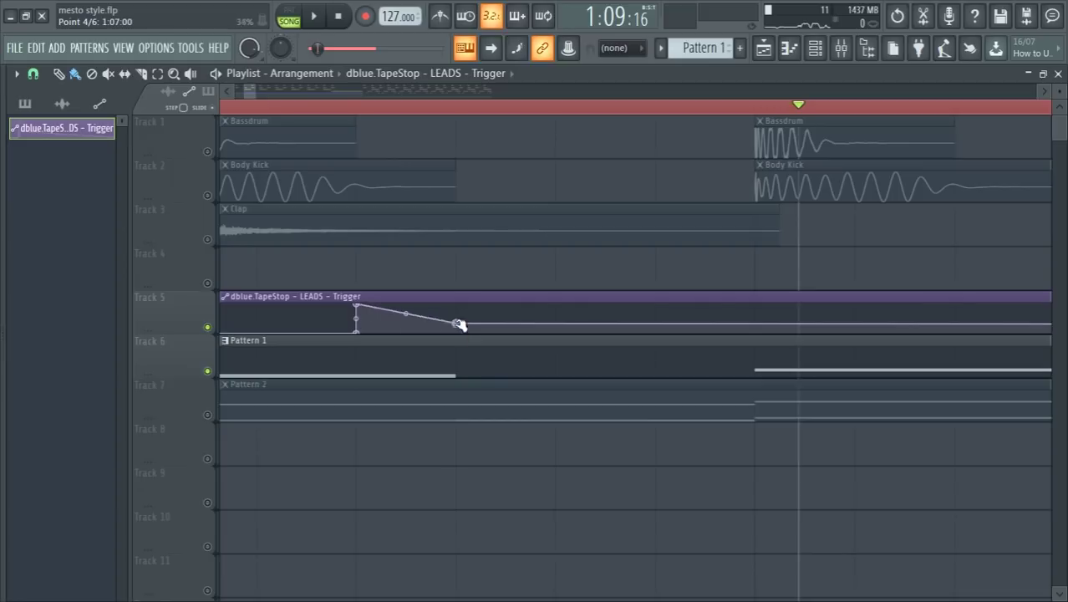
drag(456, 316, 451, 365)
key(space)
scroll(451, 366, down, 2)
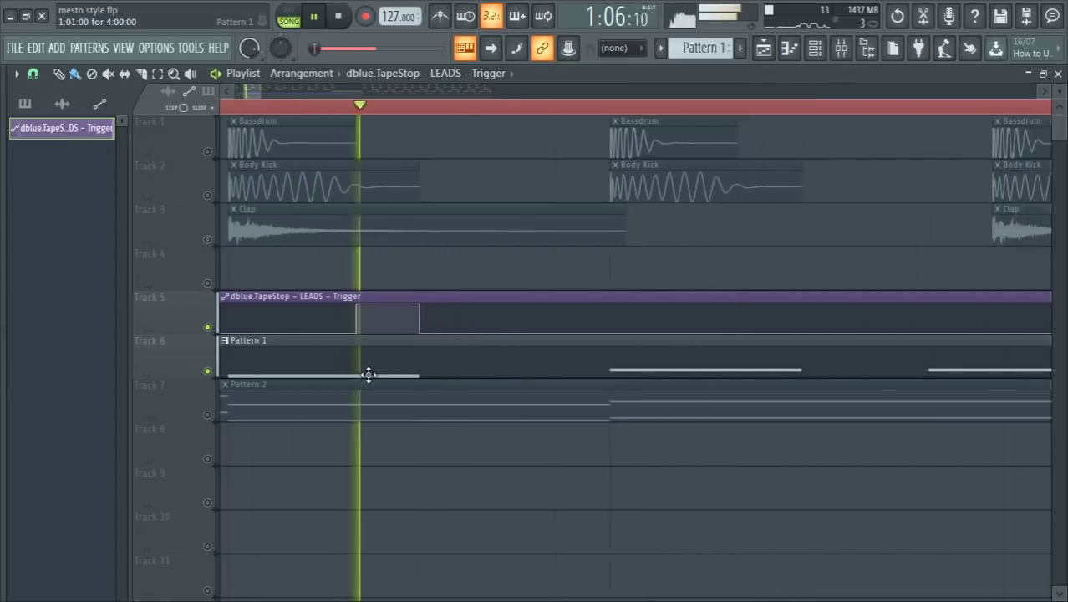
drag(420, 307, 543, 292)
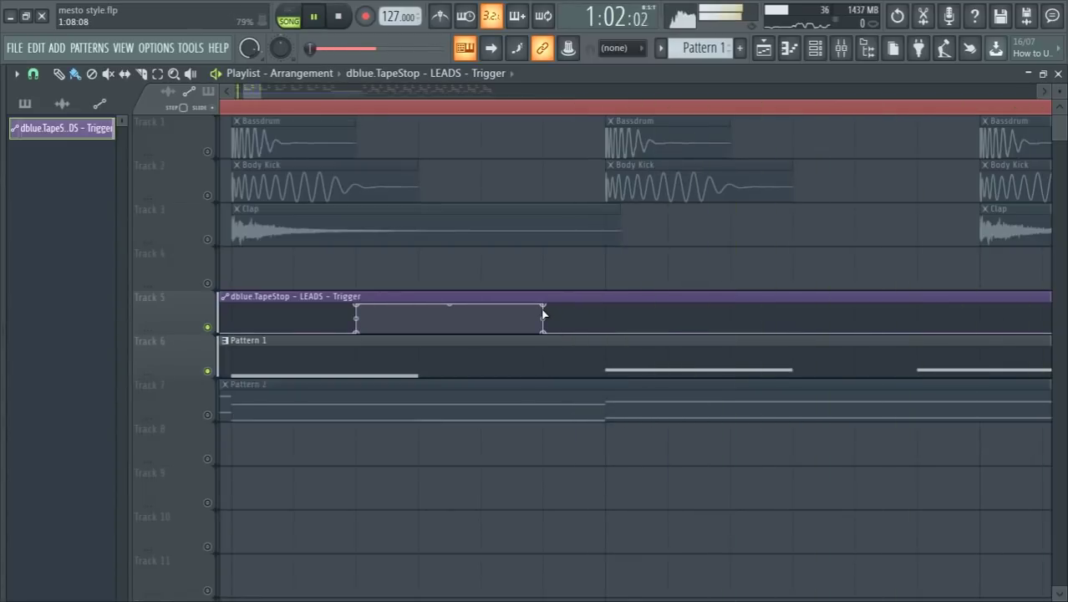
Open Fruity Reeverb 2 and dblue.TapeStop from the LEADS mixer track to review their settings during playback.
key(F9)
click(872, 272)
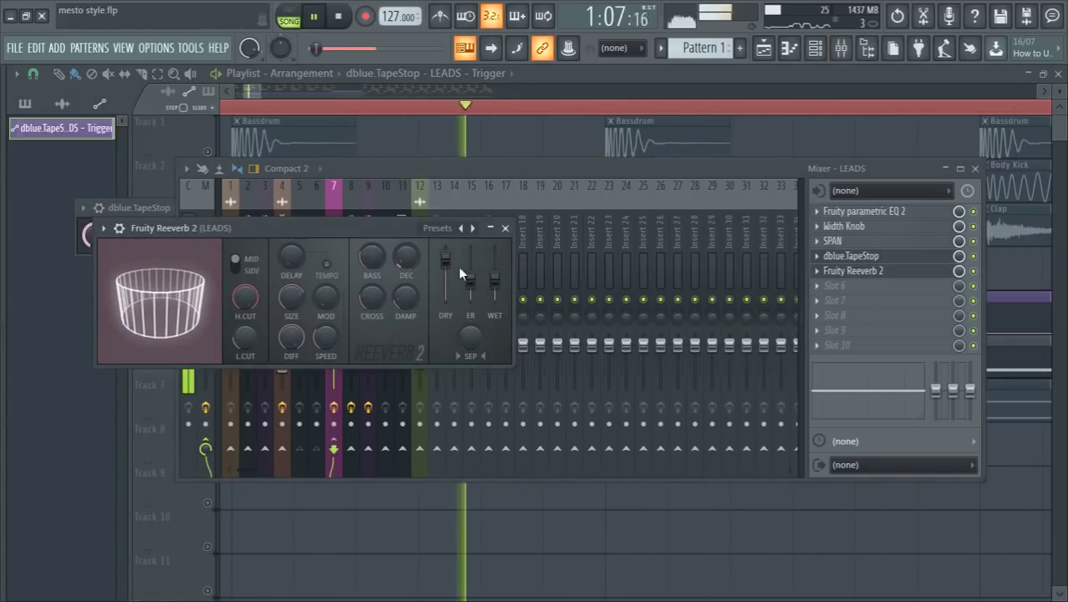
click(874, 260)
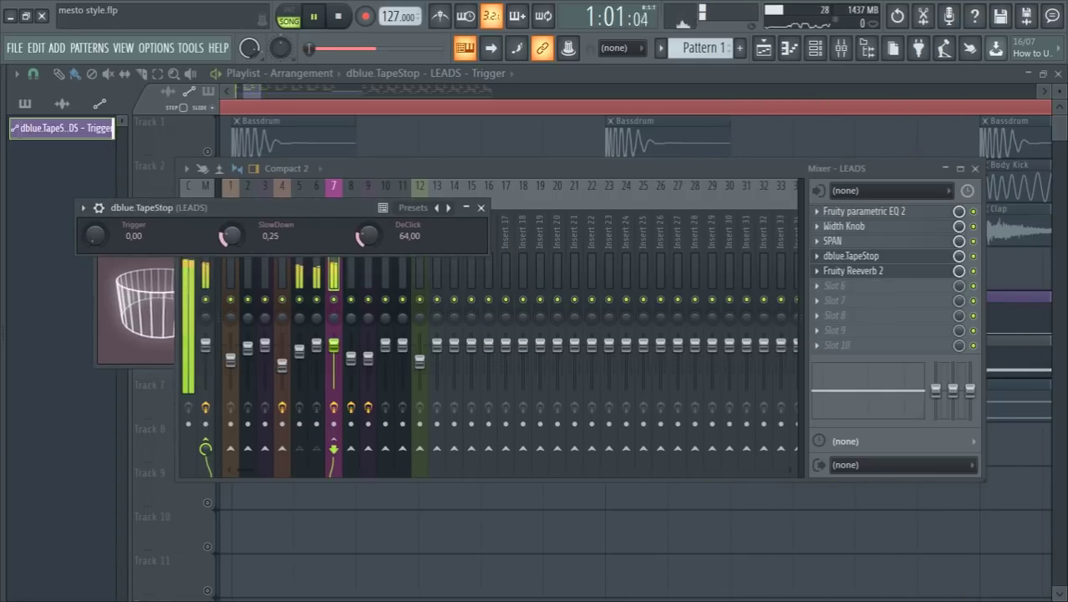
Unmute all the other playlist tracks and audition the full arrangement.
click(208, 159)
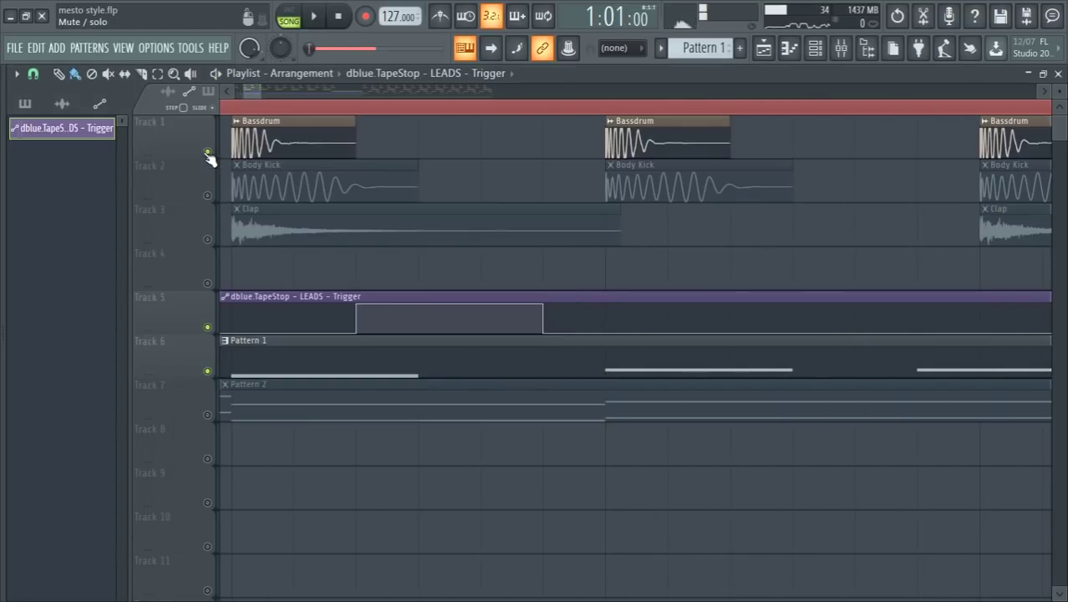
scroll(265, 389, down, 2)
scroll(265, 388, down, 2)
key(space)
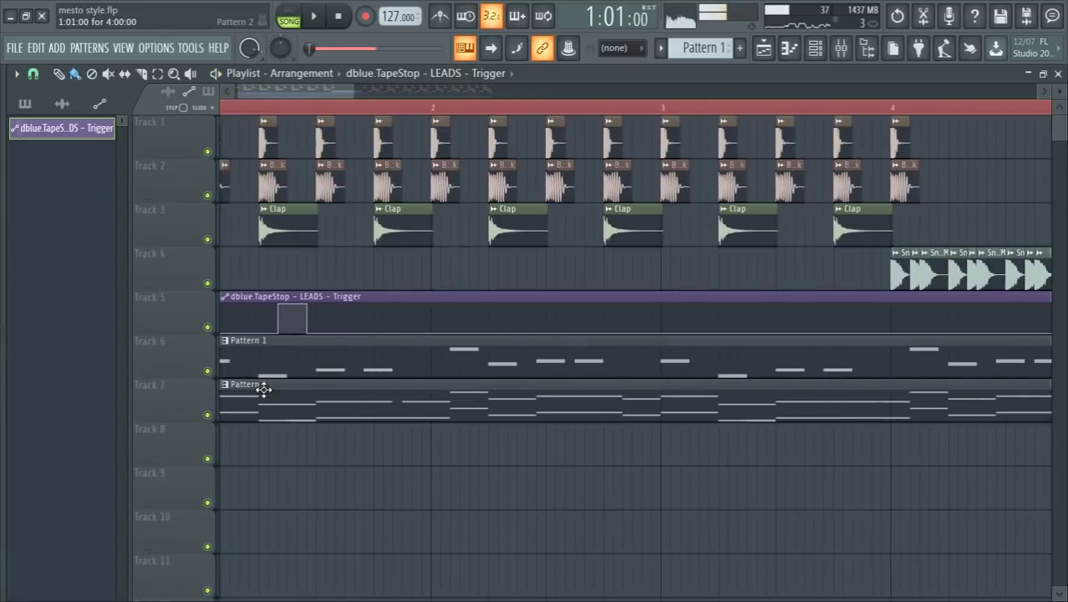
Set the SlowDown of dblue.TapeStop on LEADS to 0,15 while the arrangement plays.
key(F9)
click(841, 255)
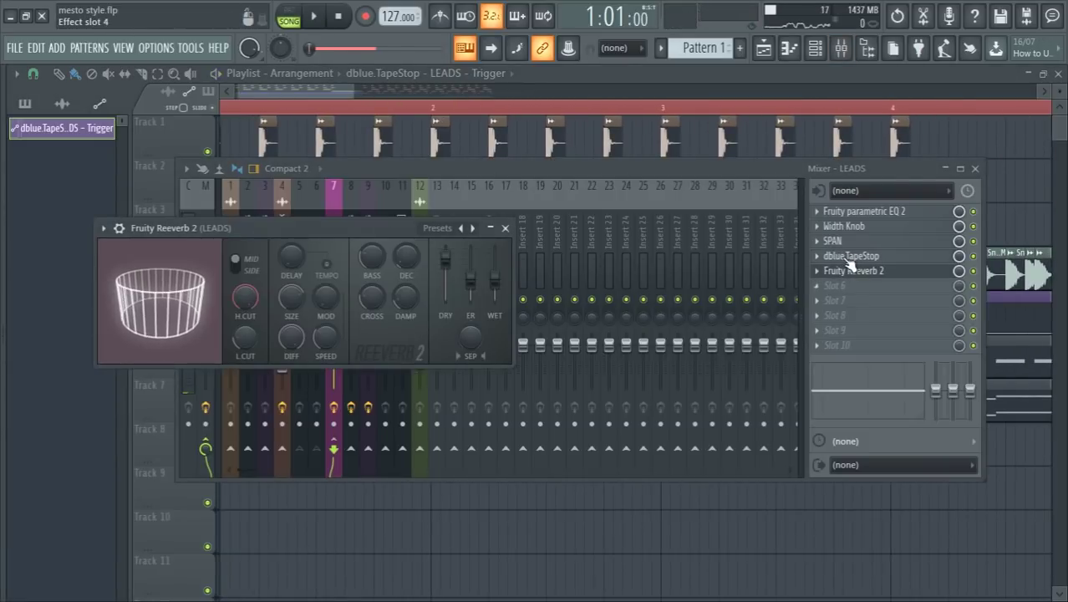
click(849, 256)
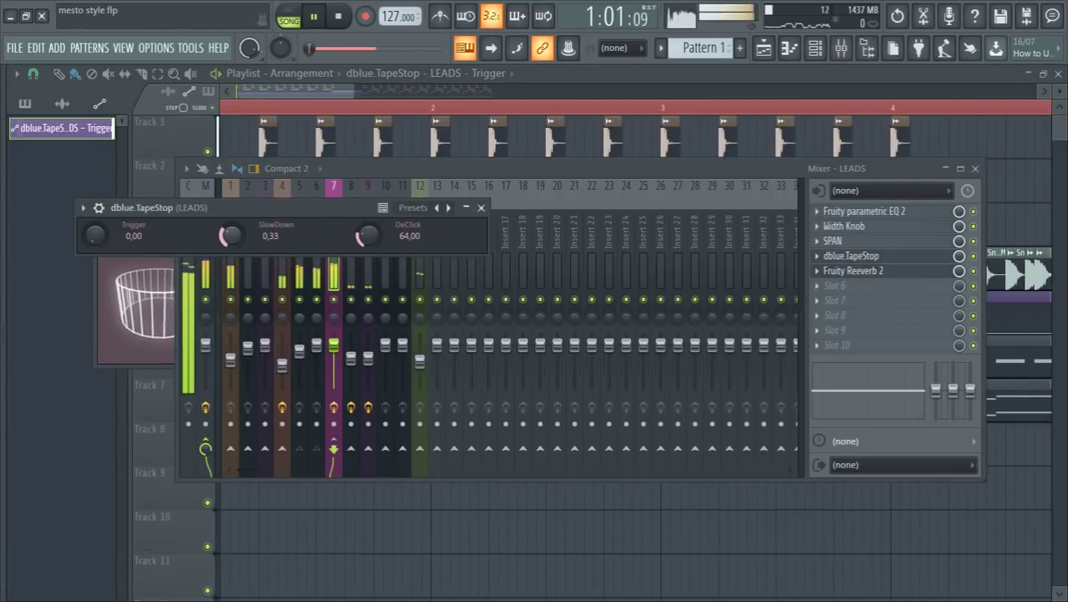
drag(232, 236, 232, 259)
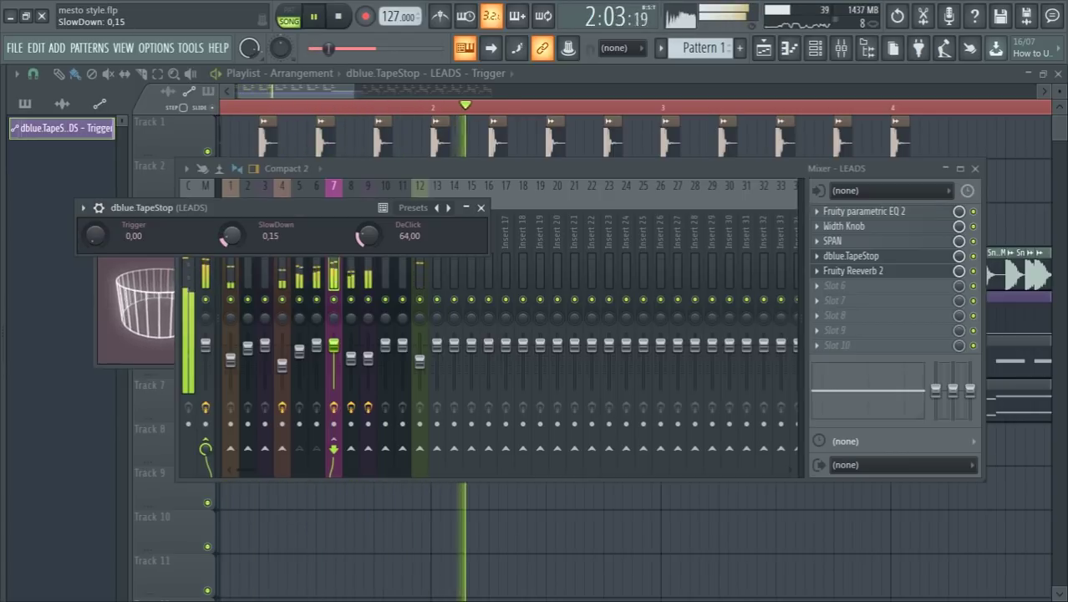
Stop playback, select the Snare_Tight_KSHMR sample in the track 4 fill, and route it to mixer track 13.
right_click(346, 90)
scroll(321, 202, down, 5)
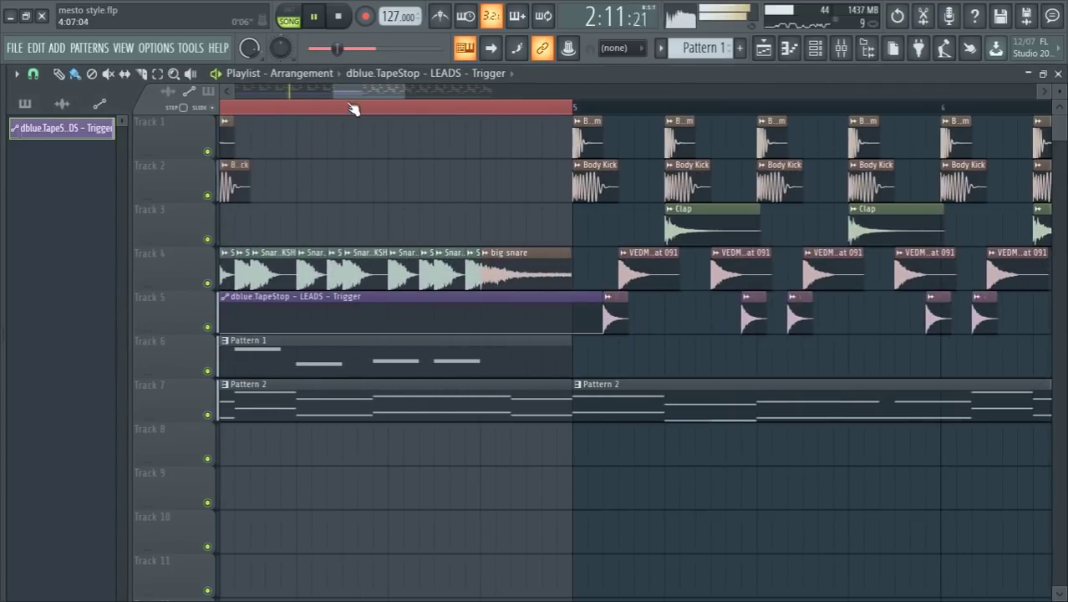
scroll(352, 109, down, 6)
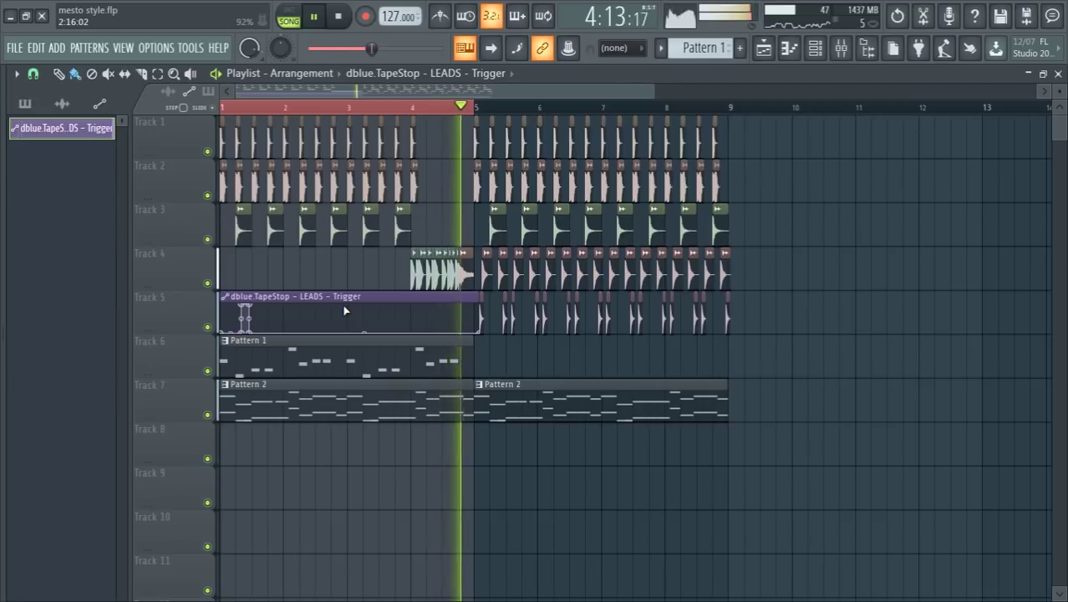
key(space)
click(432, 276)
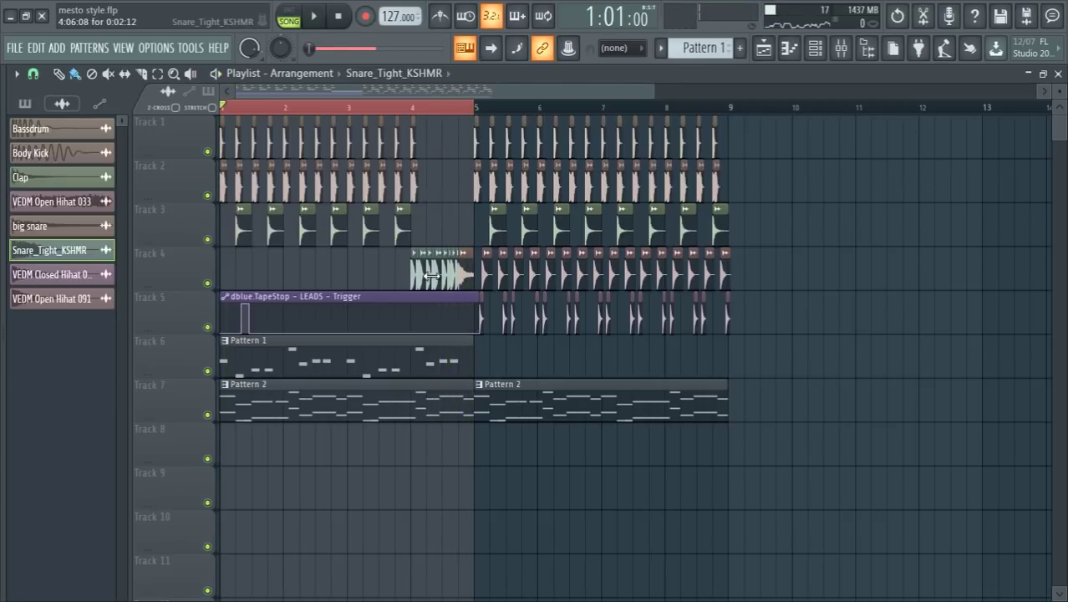
click(34, 253)
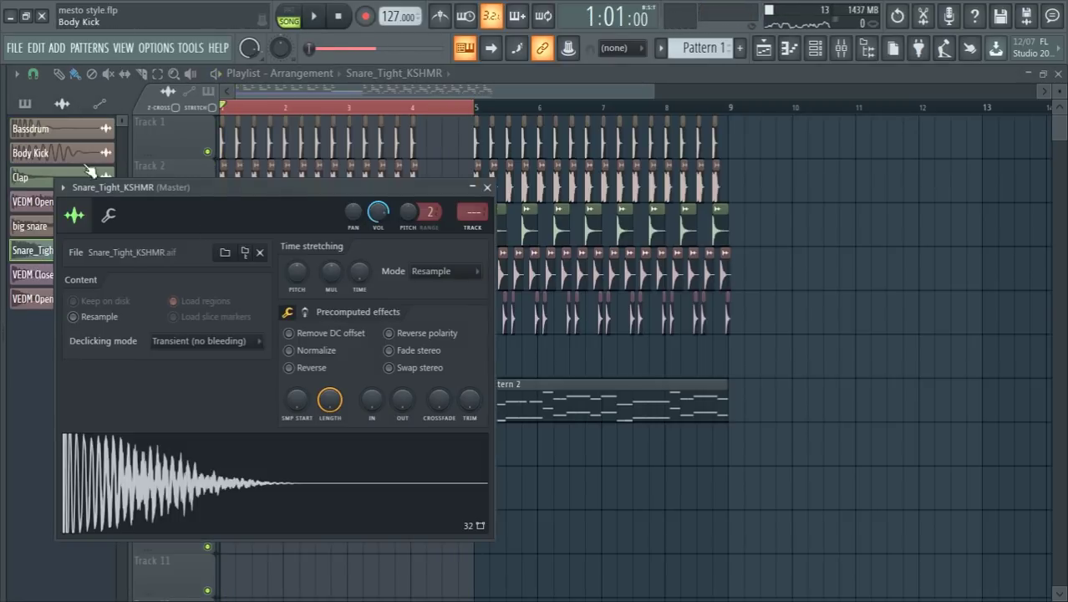
click(477, 233)
Set the playback range to the snare fill in bar 4, audition it, and solo playlist track 4.
key(space)
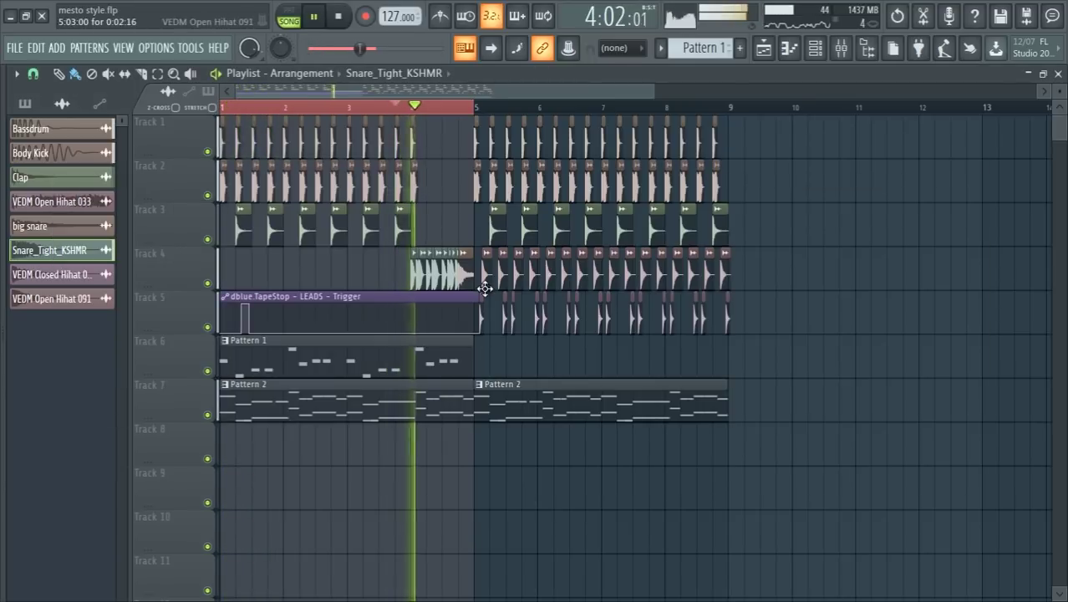
key(space)
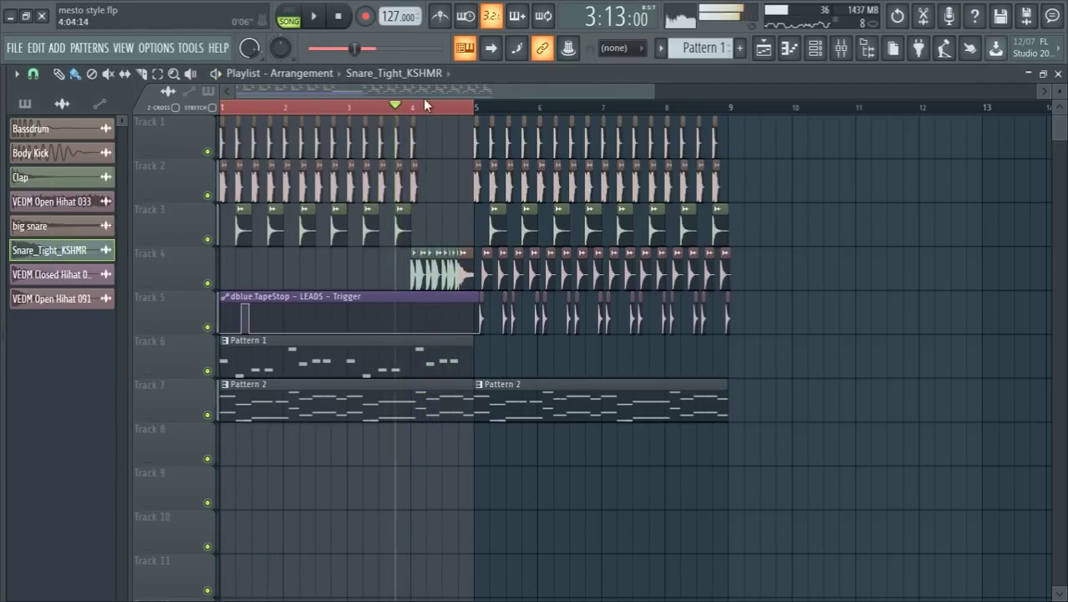
drag(425, 105, 473, 113)
scroll(447, 184, up, 5)
key(space)
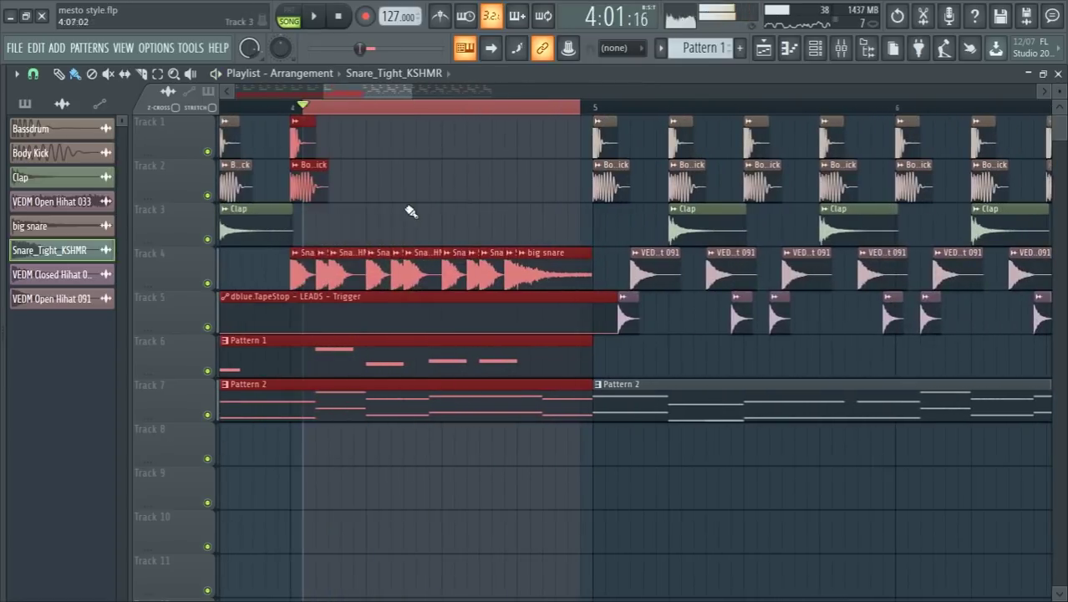
right_click(209, 283)
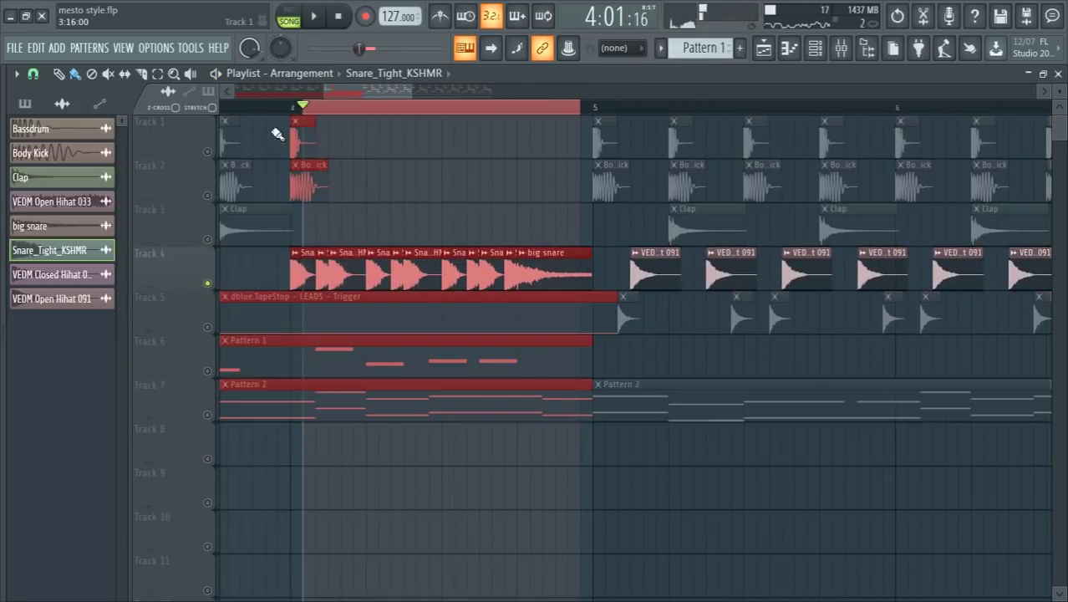
Load Fruity Reeverb 2 into the first effect slot of the Snare_Tight_KSHMR mixer track.
key(F9)
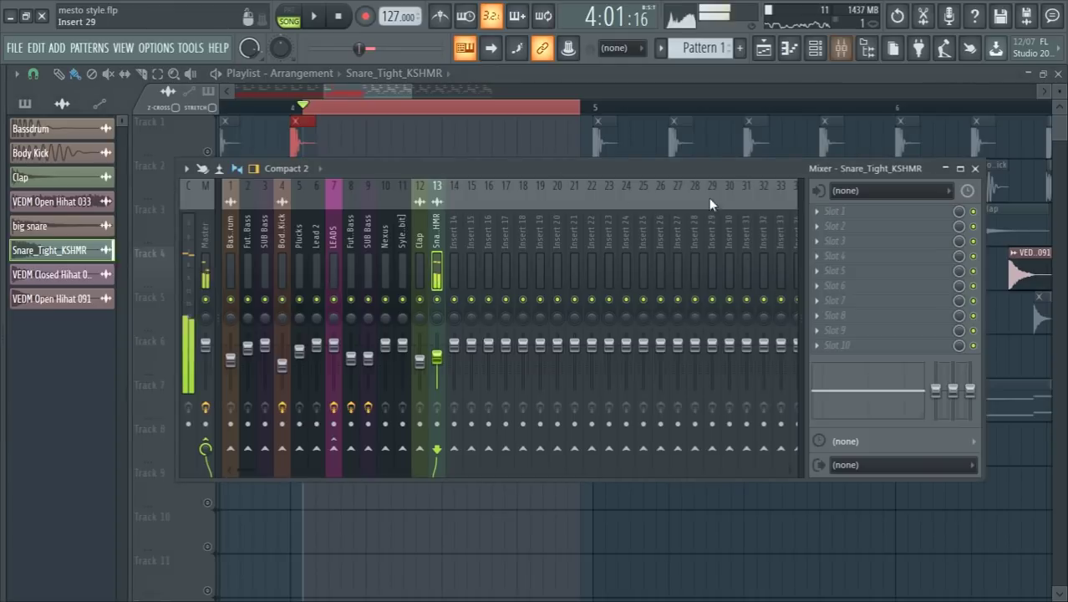
click(822, 213)
mouse_move(834, 226)
click(622, 57)
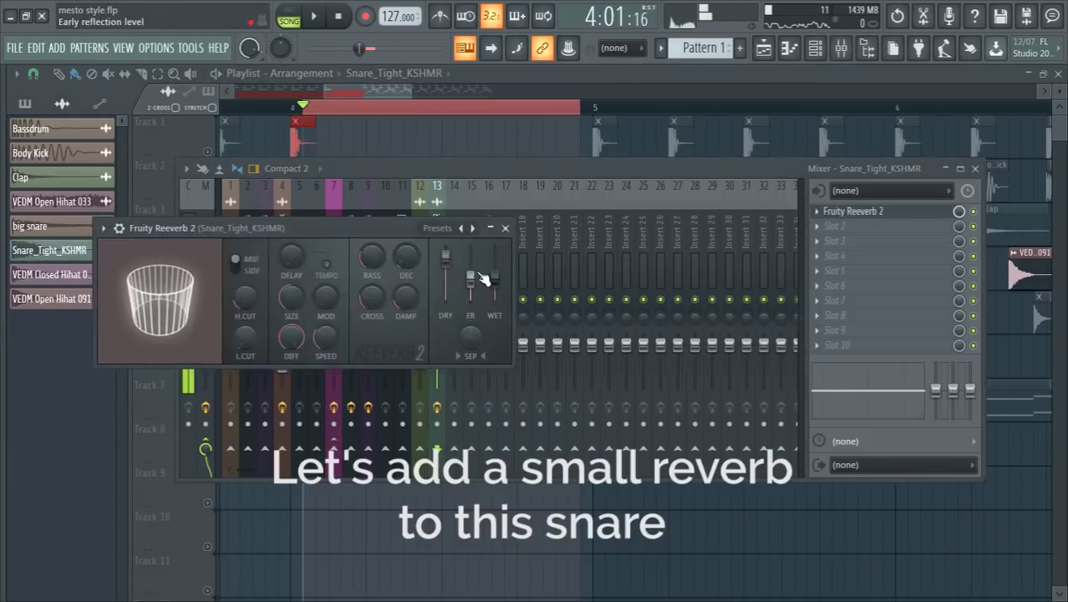
Enlarge the snare reverb's room, set its high cut to about 21.7kHz, adjust the low cut, and set the decay to 0.6sec.
drag(406, 257, 406, 247)
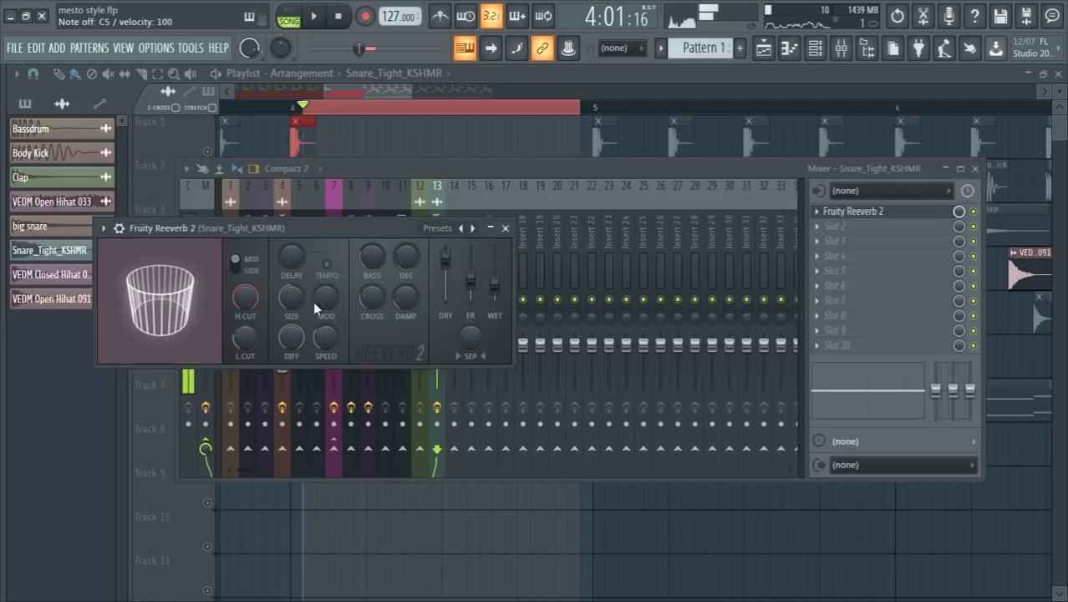
drag(290, 298, 245, 302)
key(space)
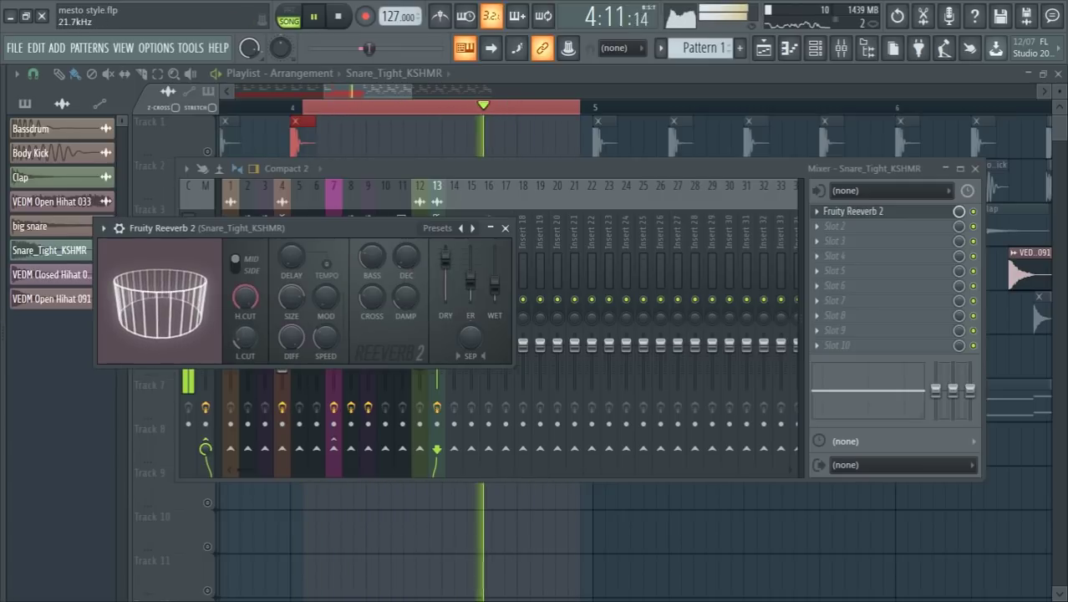
drag(247, 341, 247, 348)
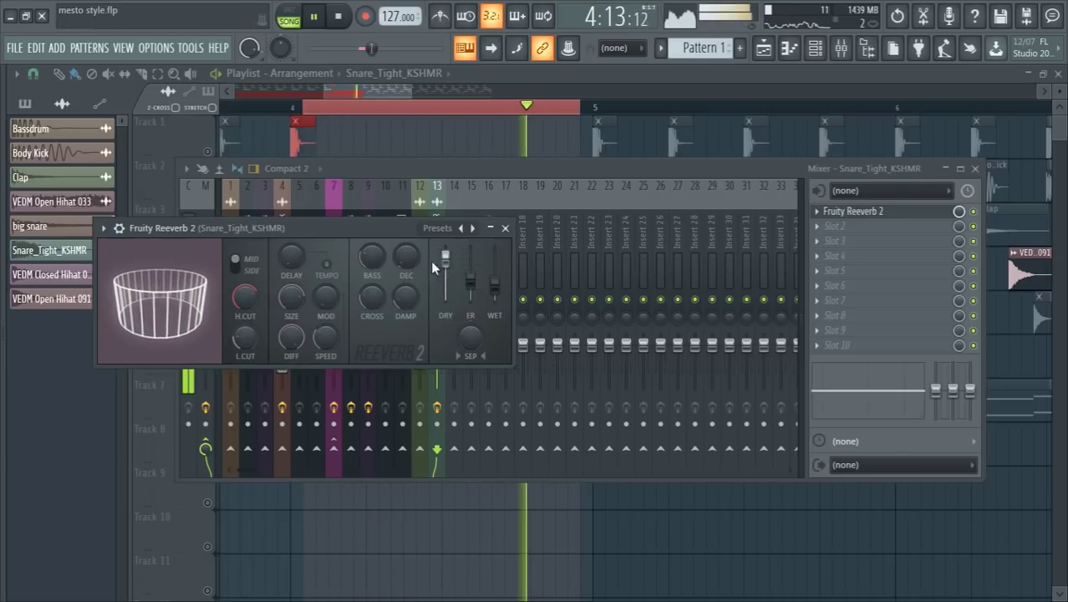
drag(407, 256, 406, 266)
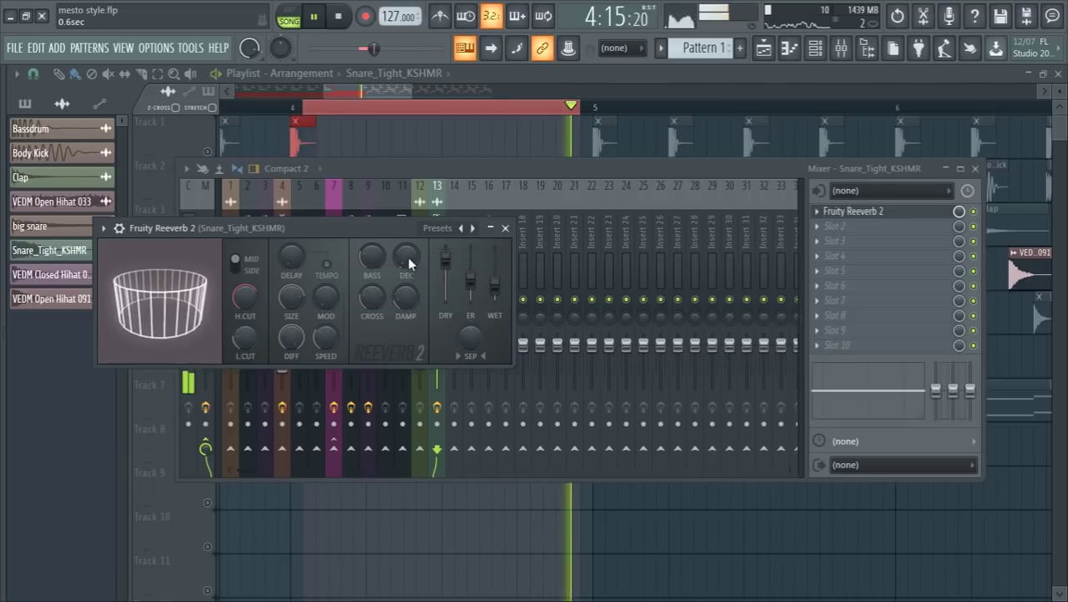
Return to the playlist and take track 4 out of solo to hear the full arrangement.
key(F12)
right_click(208, 283)
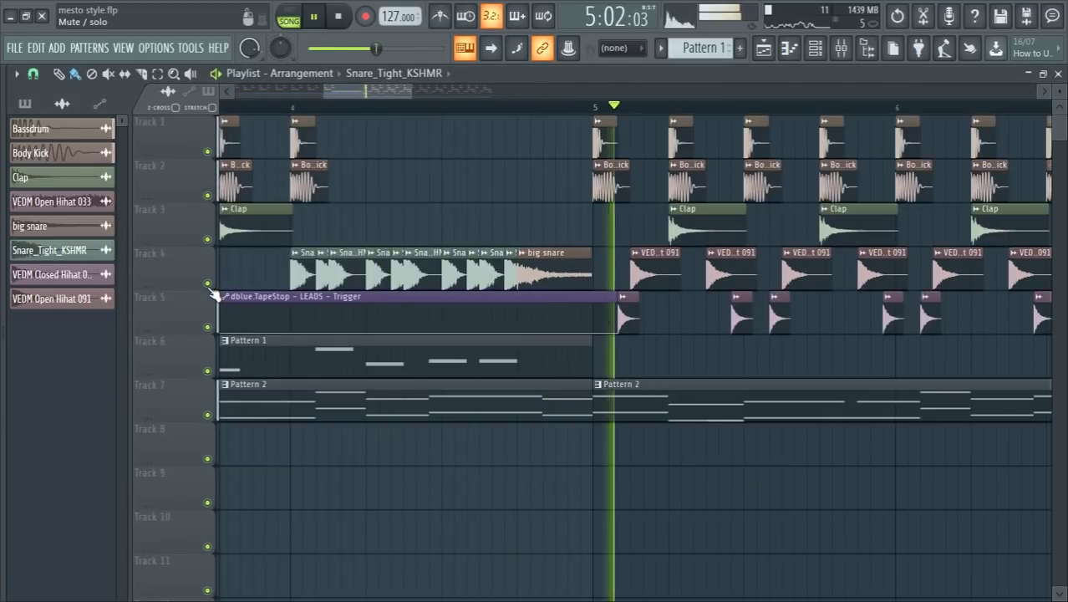
Play the arrangement through the snare fill and drop to check the mix.
key(space)
key(space)
scroll(358, 391, down, 4)
scroll(358, 391, down, 3)
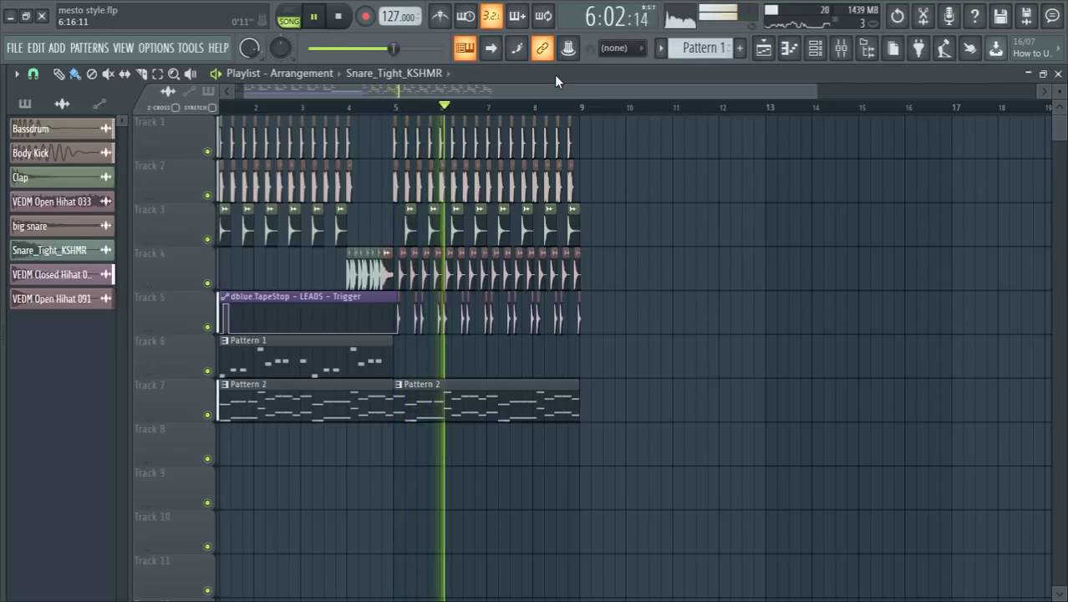
Play Pattern 5 on its own and examine its Plucks melody in the piano roll.
key(space)
scroll(697, 43, up, 3)
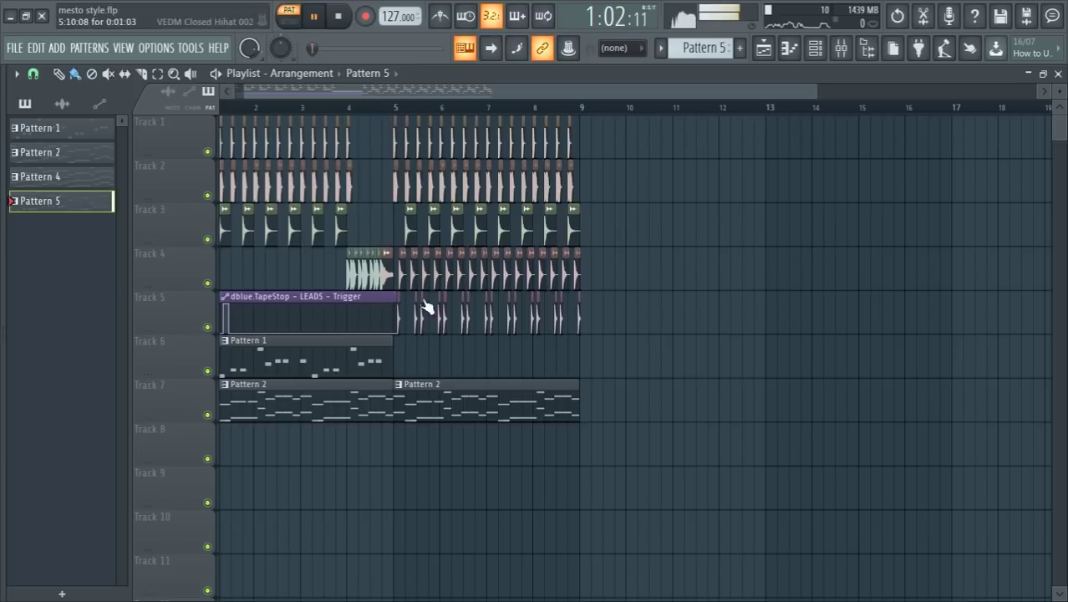
scroll(400, 358, up, 6)
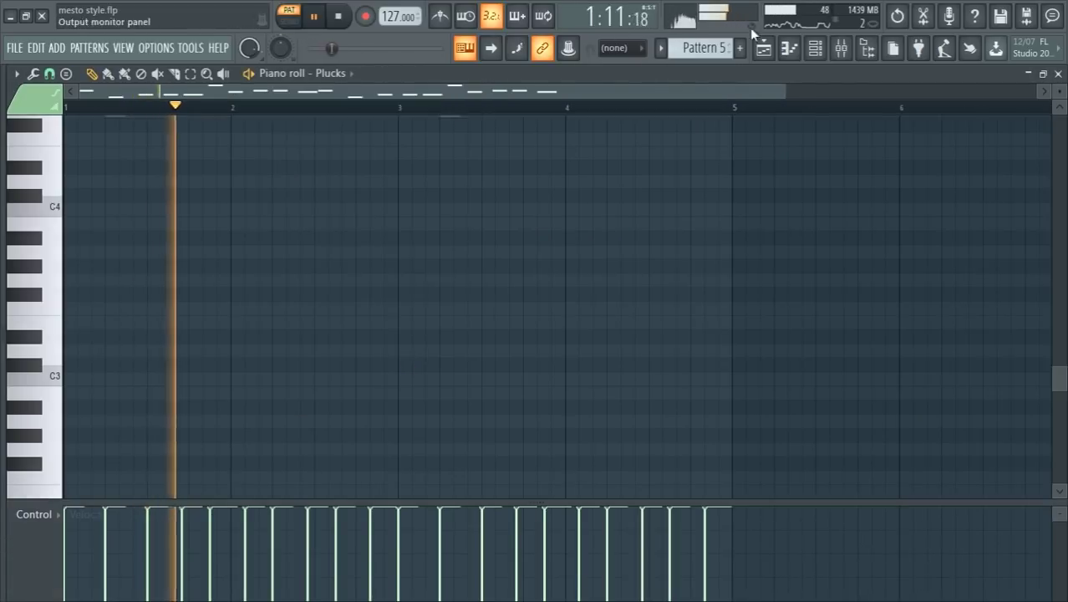
scroll(720, 184, up, 4)
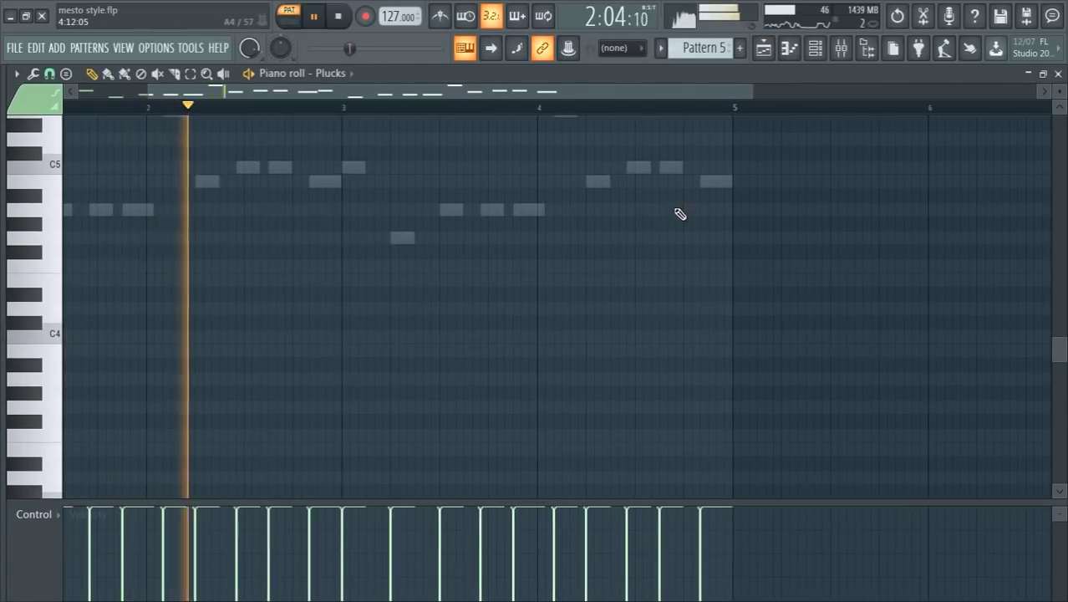
scroll(681, 209, up, 5)
key(ctrl+a)
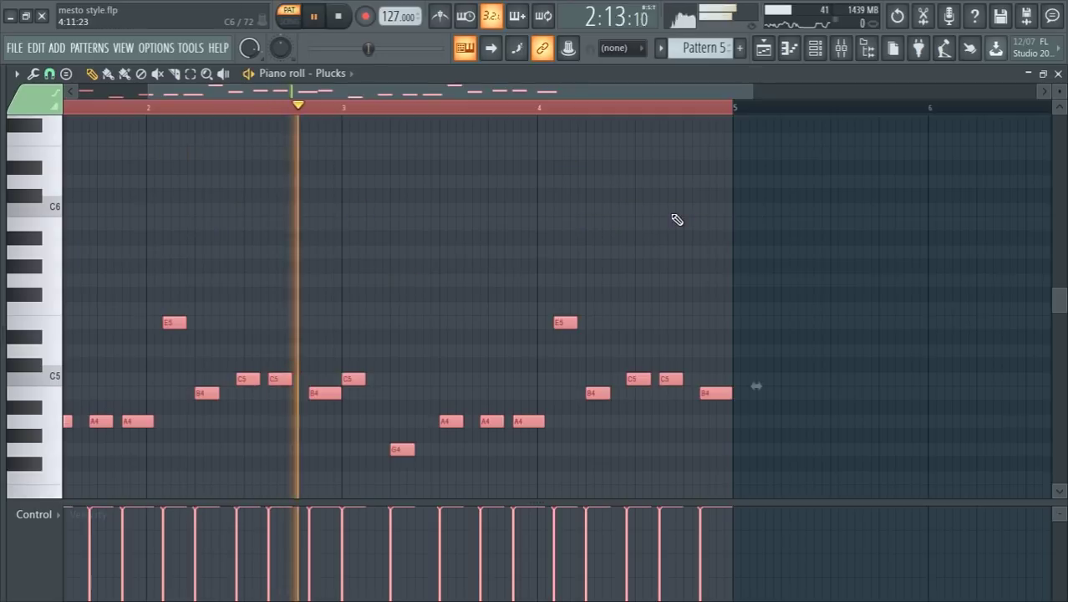
Place Pattern 5 on track 6 from bar 5 to bar 9 and switch playback to song mode.
click(801, 46)
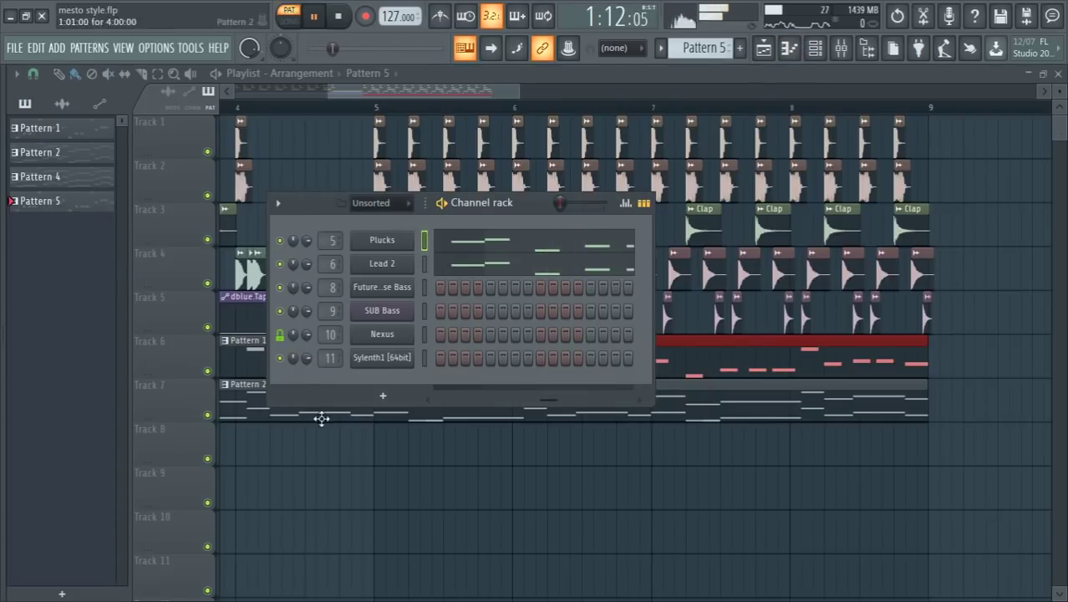
click(313, 391)
click(288, 17)
scroll(261, 96, down, 5)
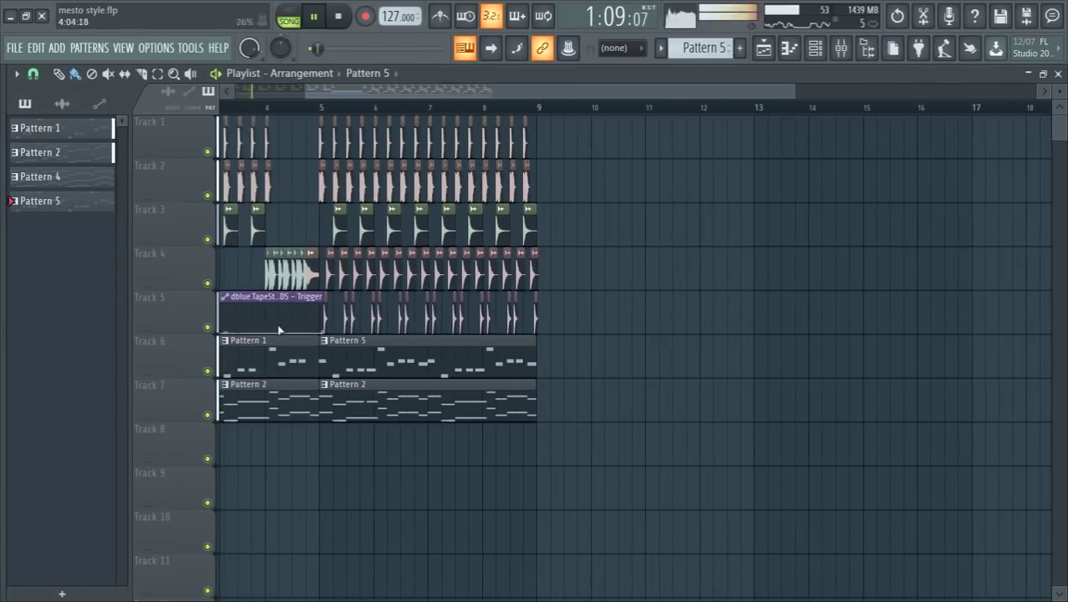
Place Pattern 4 on track 8 from bar 5 and audition the arrangement from the snare fill.
scroll(695, 51, down, 1)
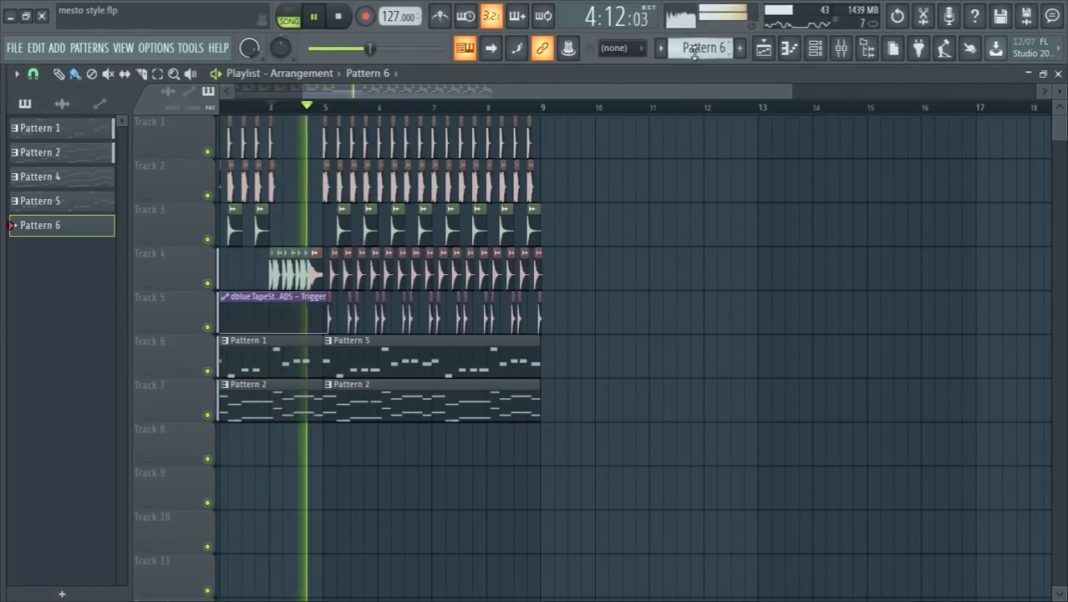
click(289, 16)
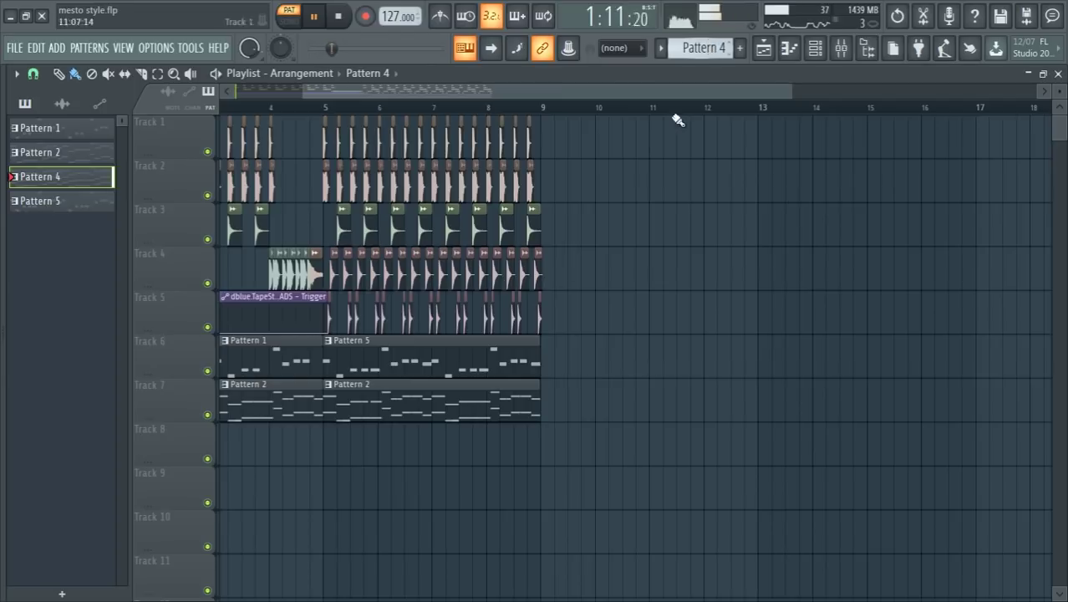
click(352, 446)
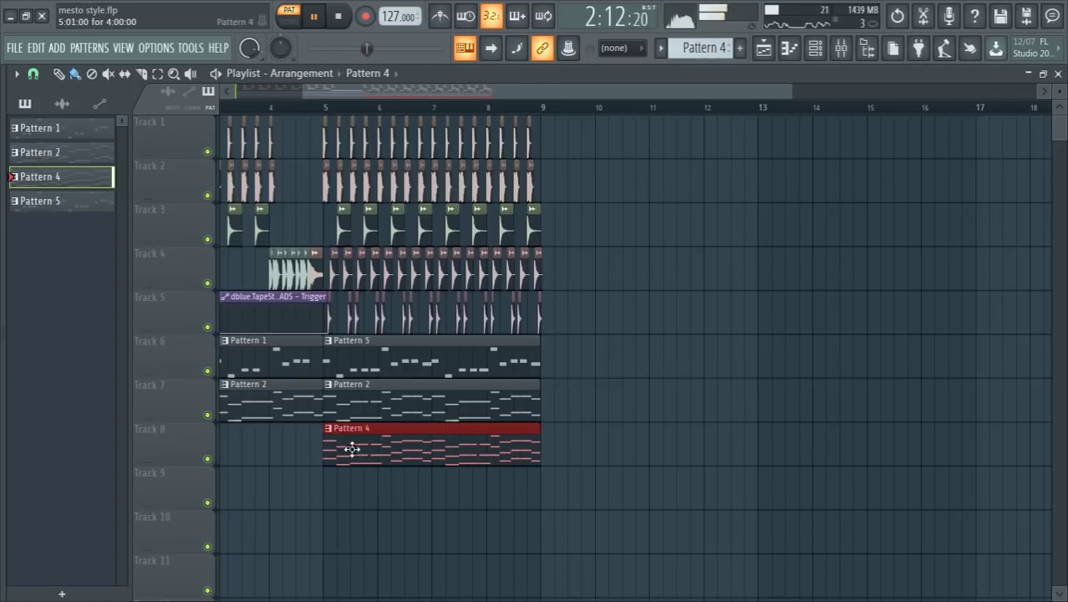
click(312, 109)
click(733, 279)
right_click(734, 279)
scroll(501, 336, down, 3)
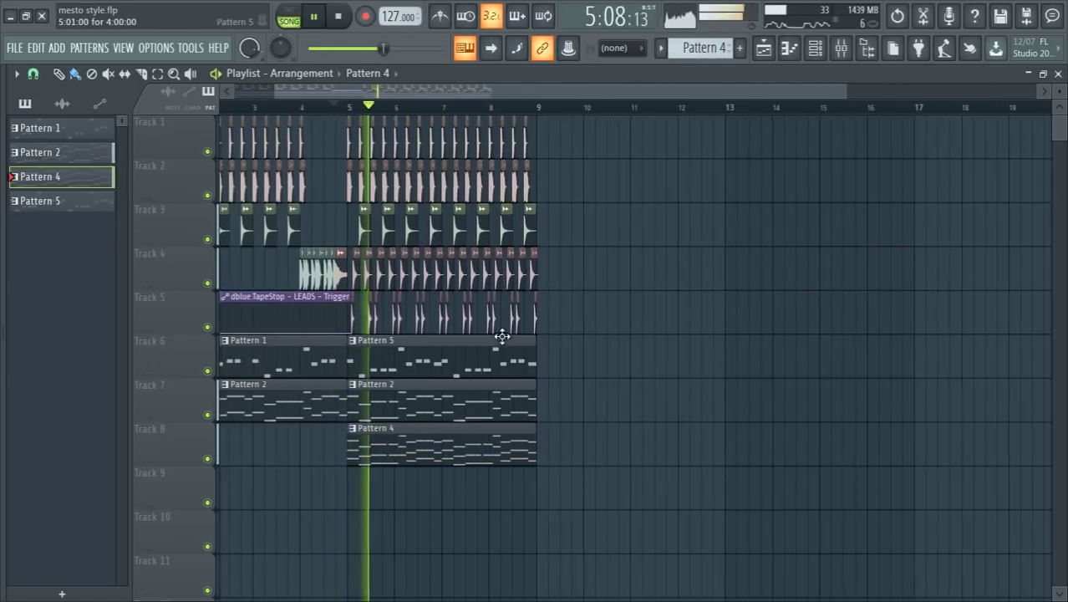
scroll(283, 361, up, 3)
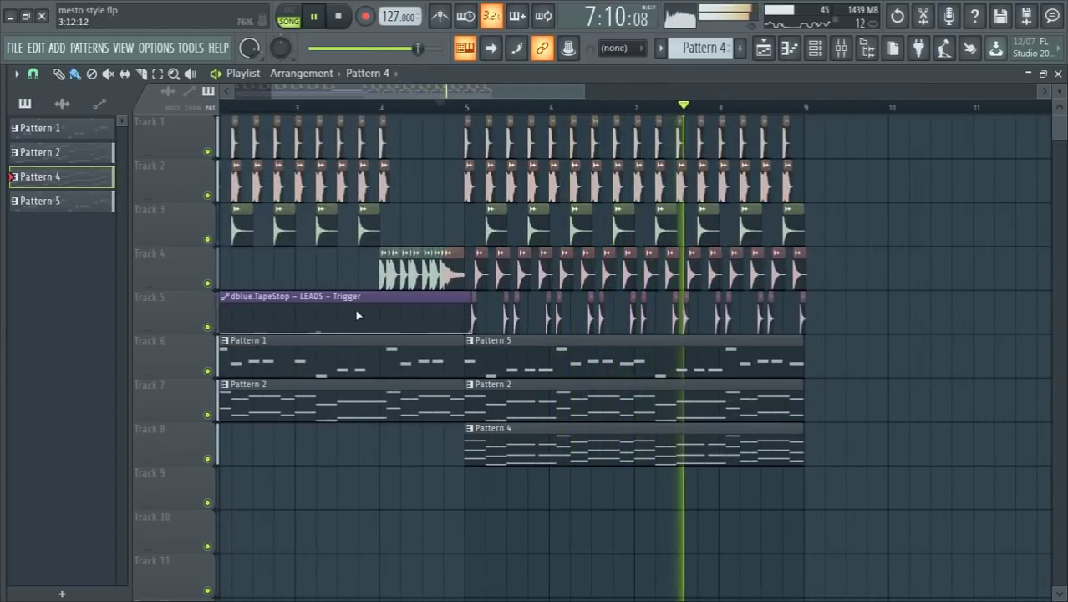
key(space)
Set the playback range over the drop up to bar 9 and open the SFX folder inside the browser's Packs.
drag(469, 113, 803, 152)
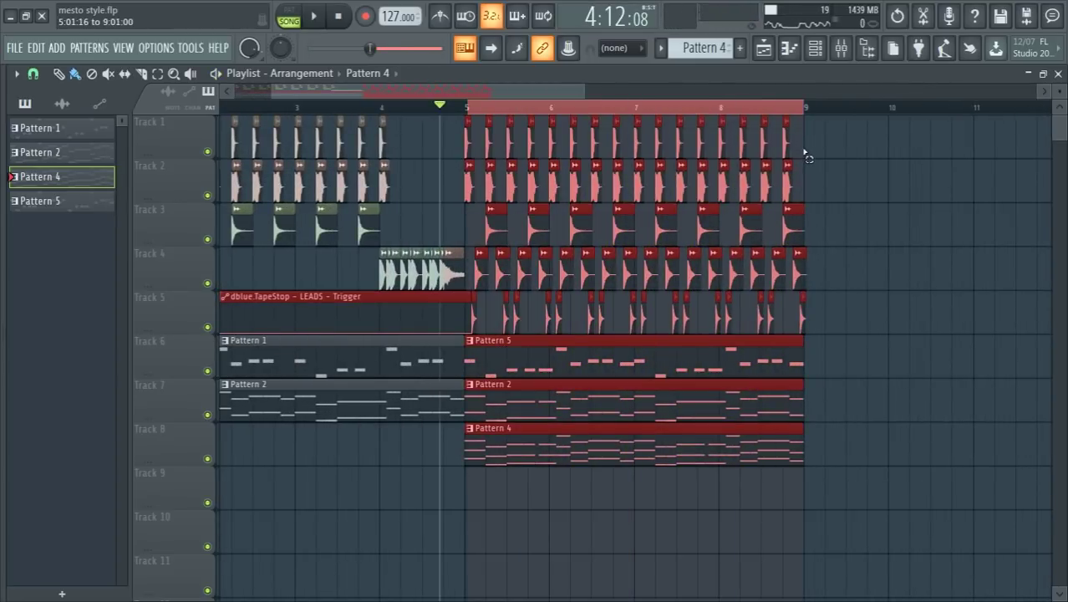
click(3, 269)
click(48, 92)
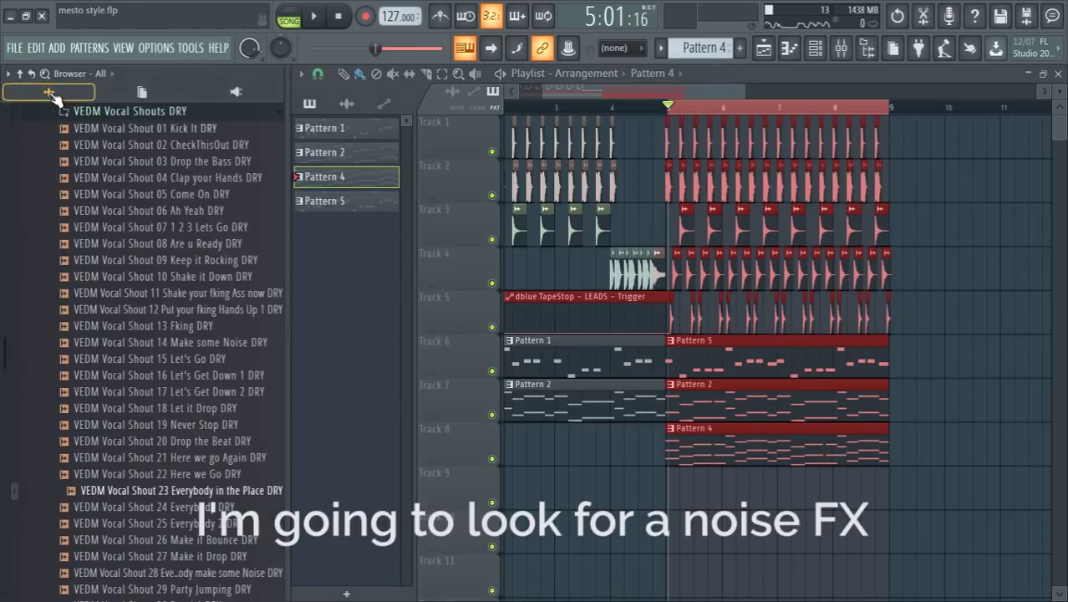
scroll(145, 325, up, 15)
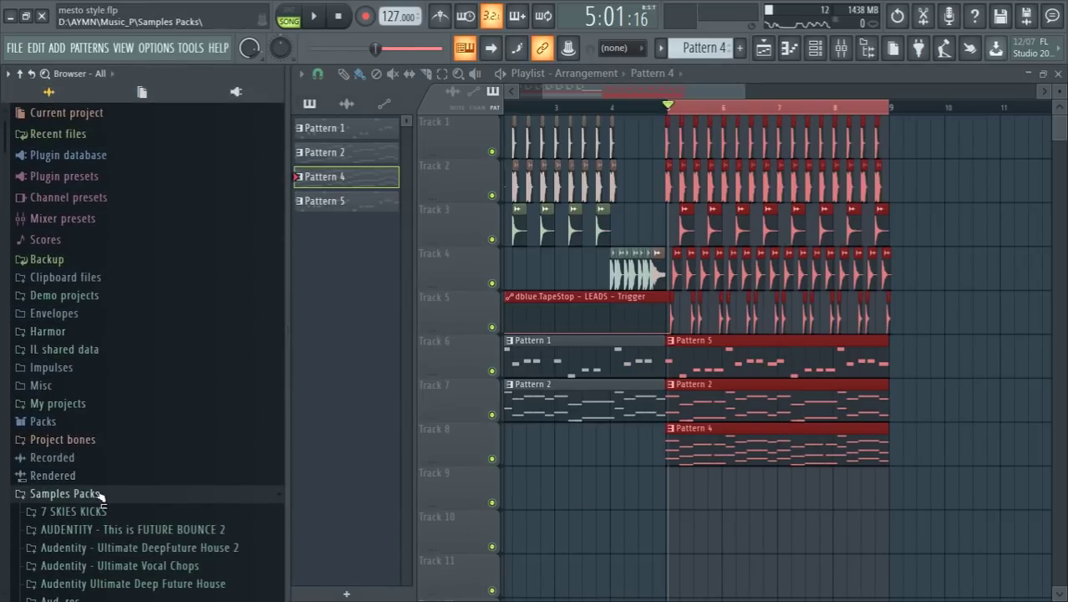
click(92, 421)
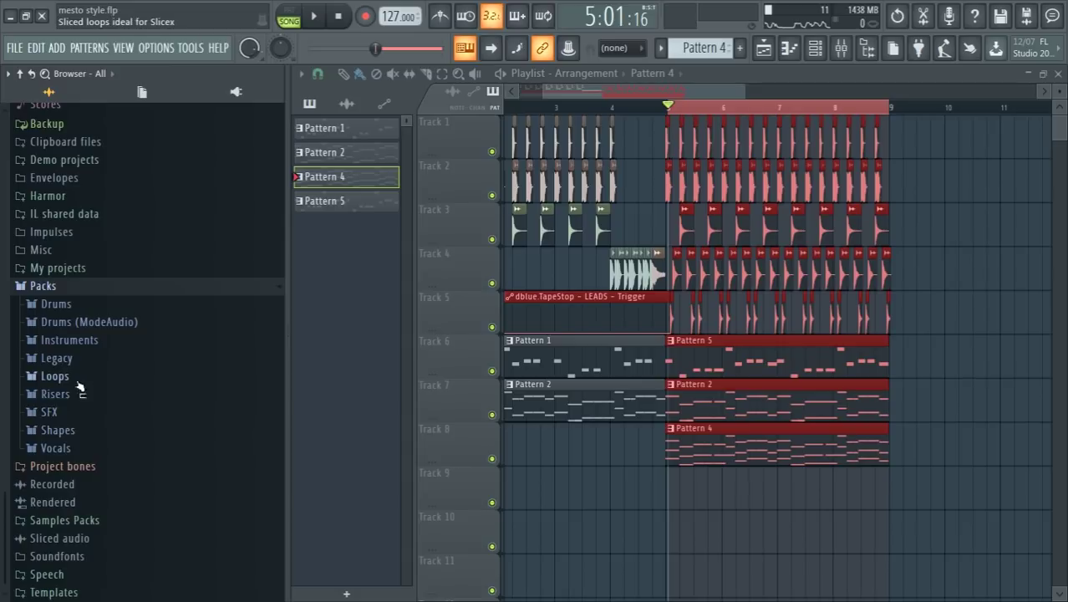
click(77, 394)
click(87, 394)
click(88, 412)
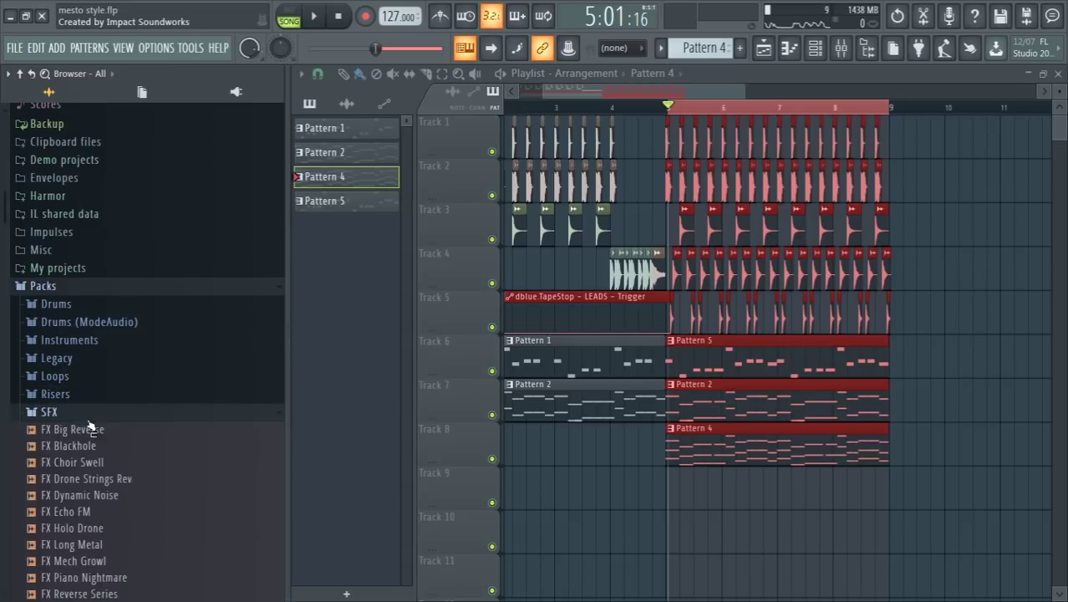
Find a noise effect in the SFX folder and place SFX Cym Noisy on track 9 at beat 2 of bar 5.
click(88, 412)
click(92, 429)
click(92, 429)
click(94, 412)
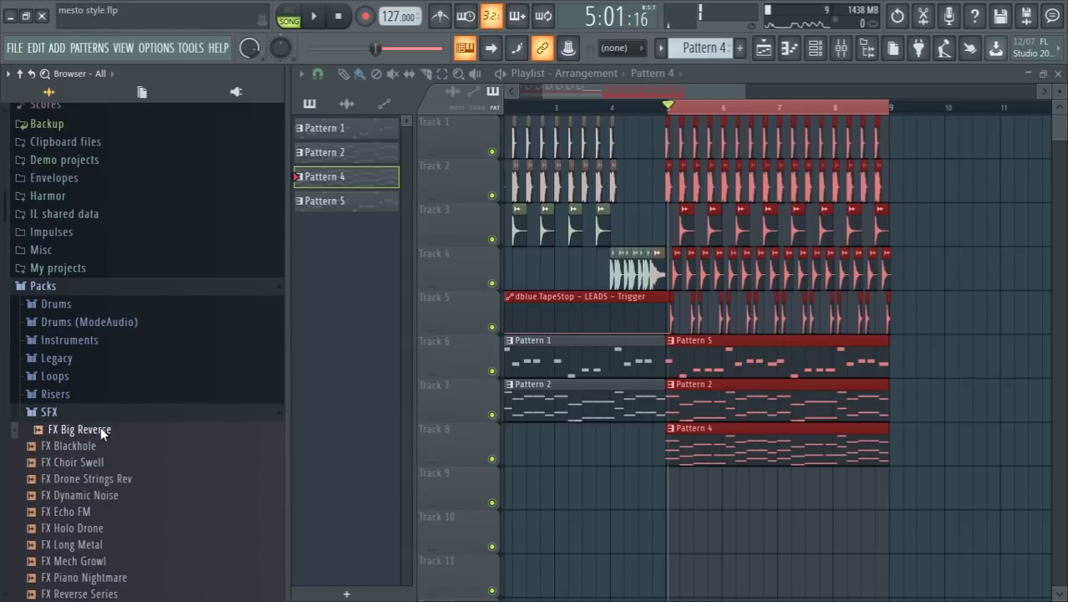
scroll(107, 429, down, 4)
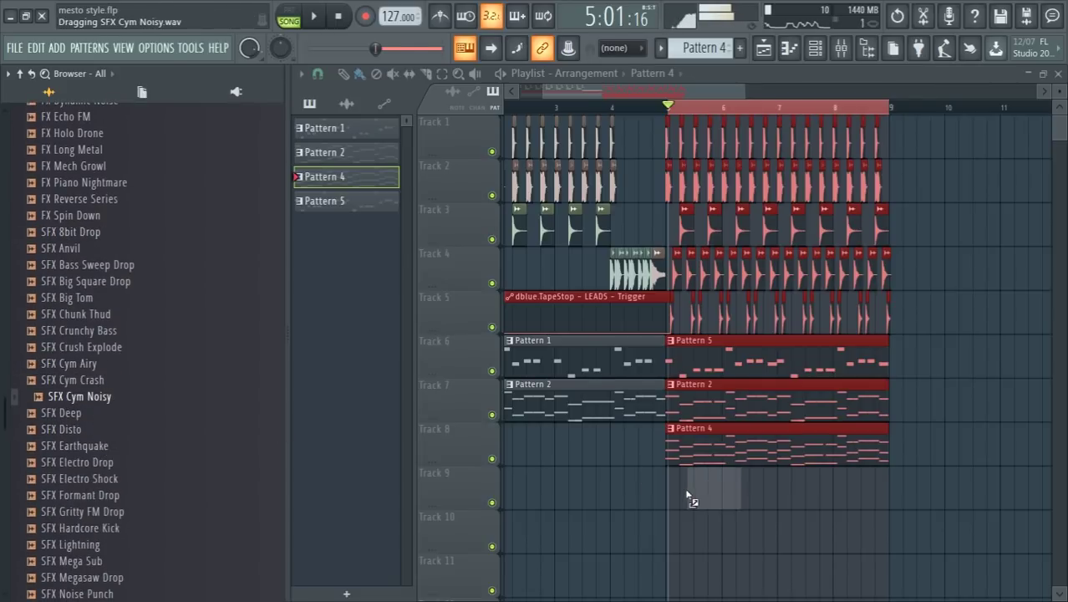
drag(691, 497, 692, 496)
Route the SFX Cym Noisy sample to mixer track 14 and lower its volume.
key(space)
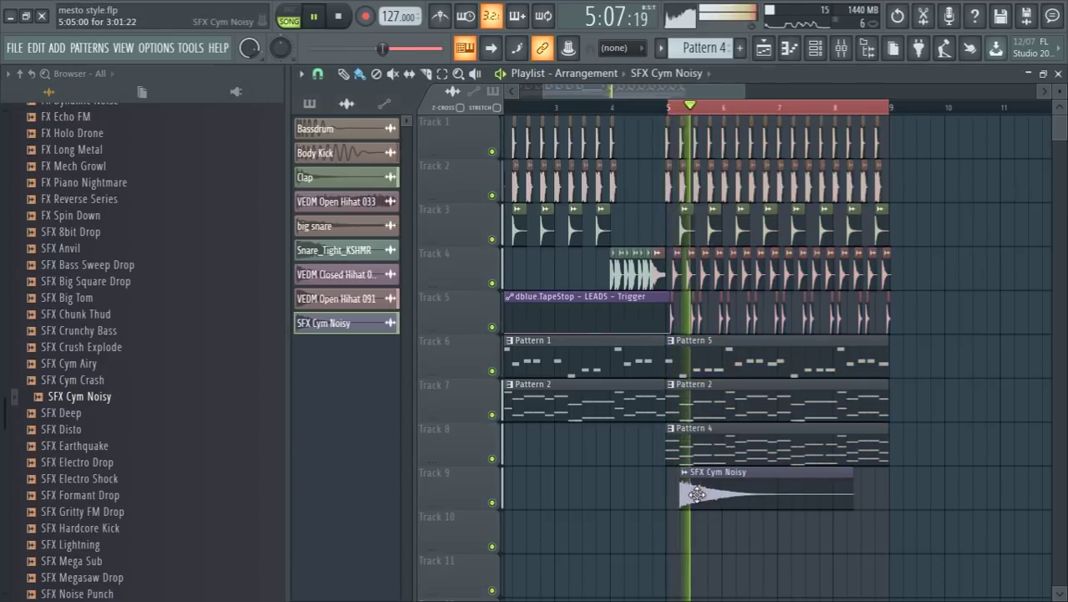
double_click(697, 495)
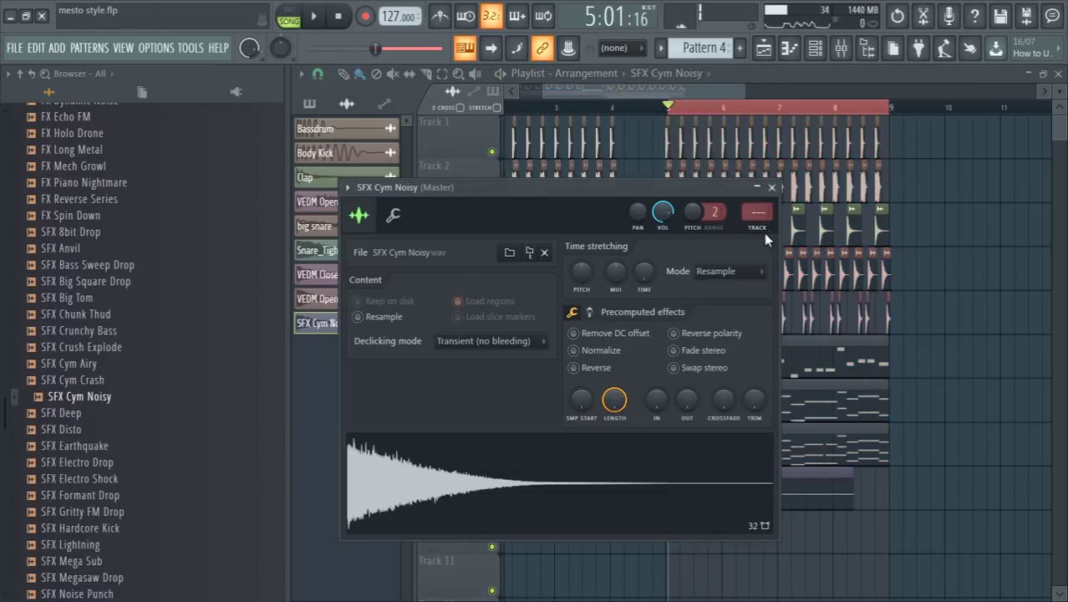
key(ctrl+l)
drag(853, 173, 842, 351)
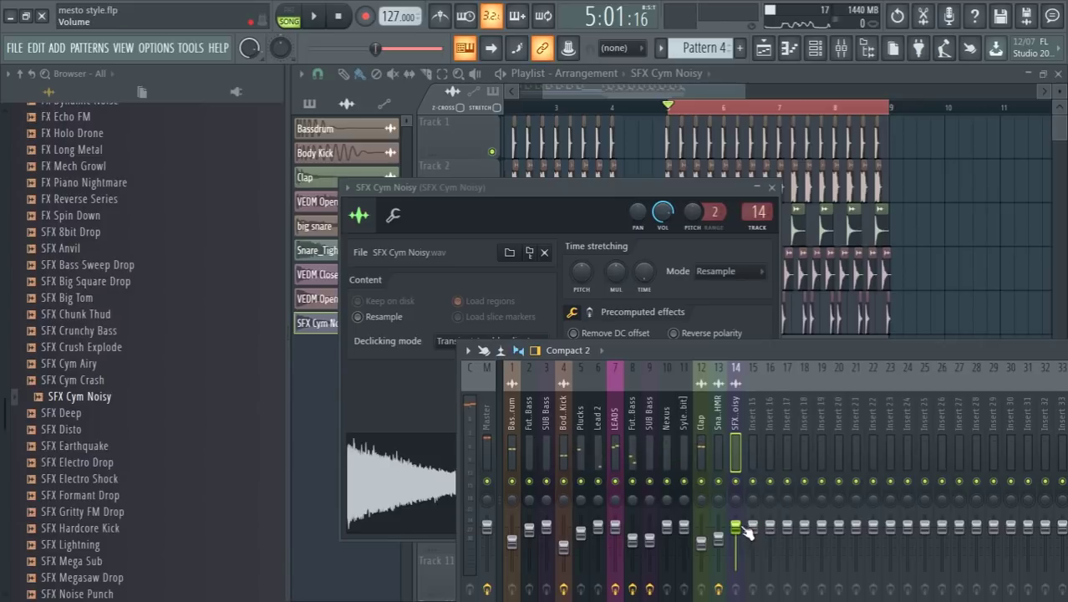
click(740, 173)
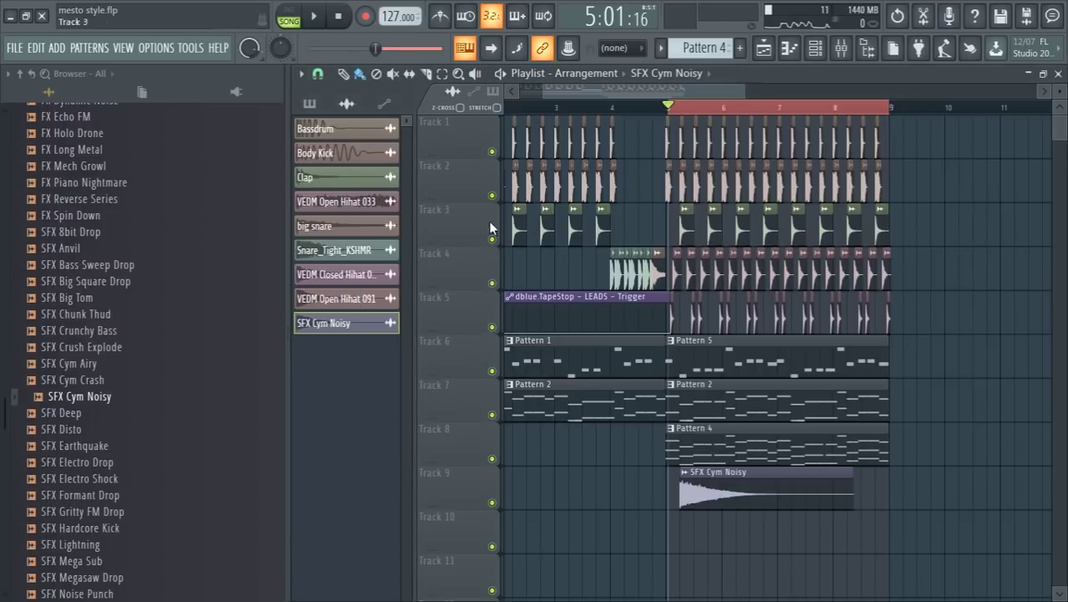
Mute playlist tracks 6, 7 and 8 and audition the drums with the noise effect.
click(492, 370)
click(491, 415)
click(491, 458)
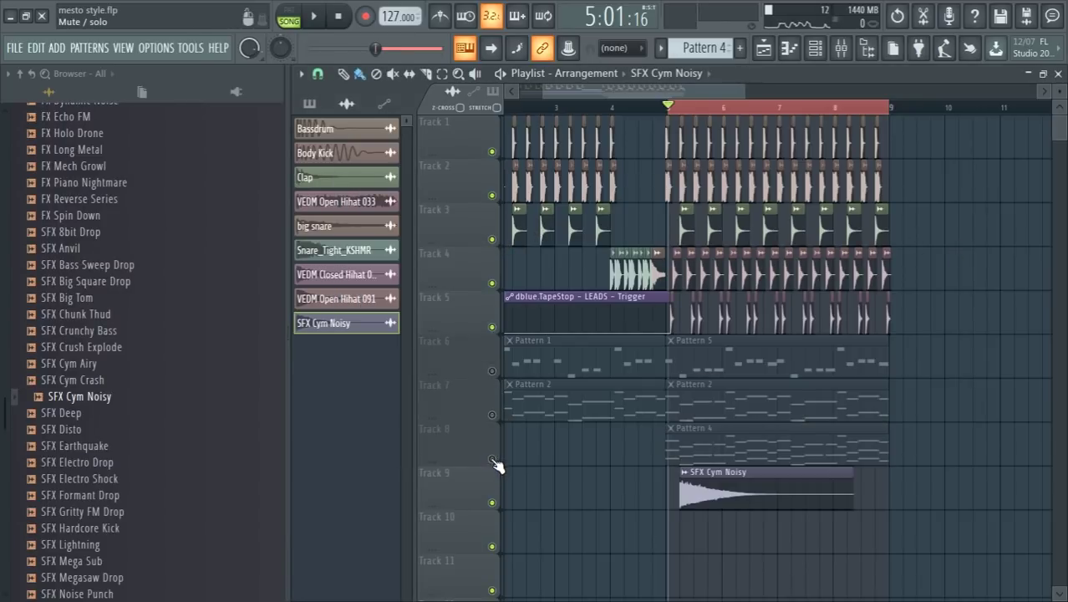
key(space)
scroll(577, 503, up, 6)
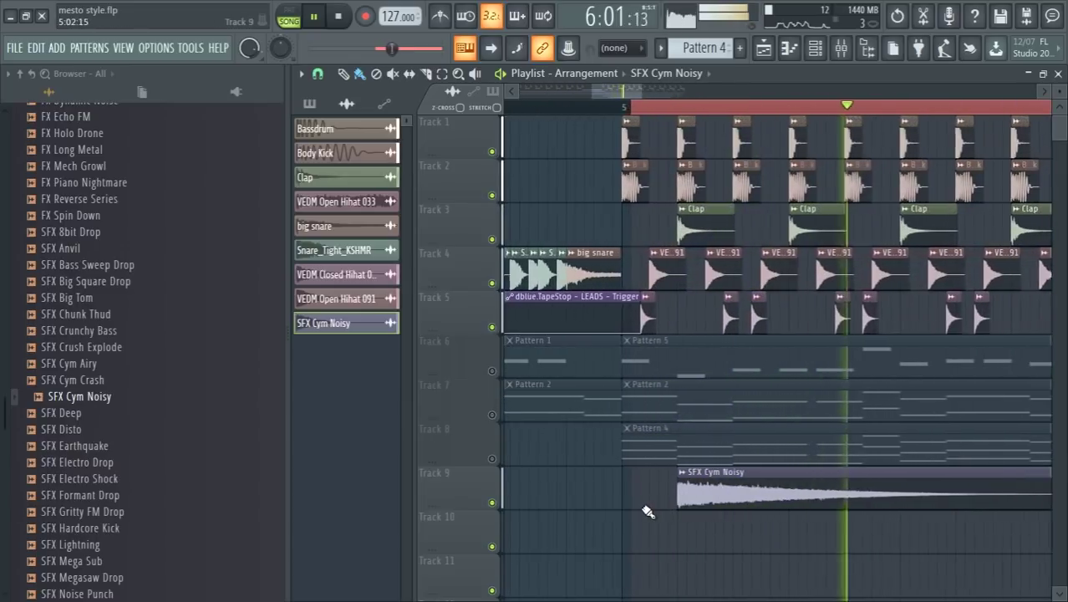
key(space)
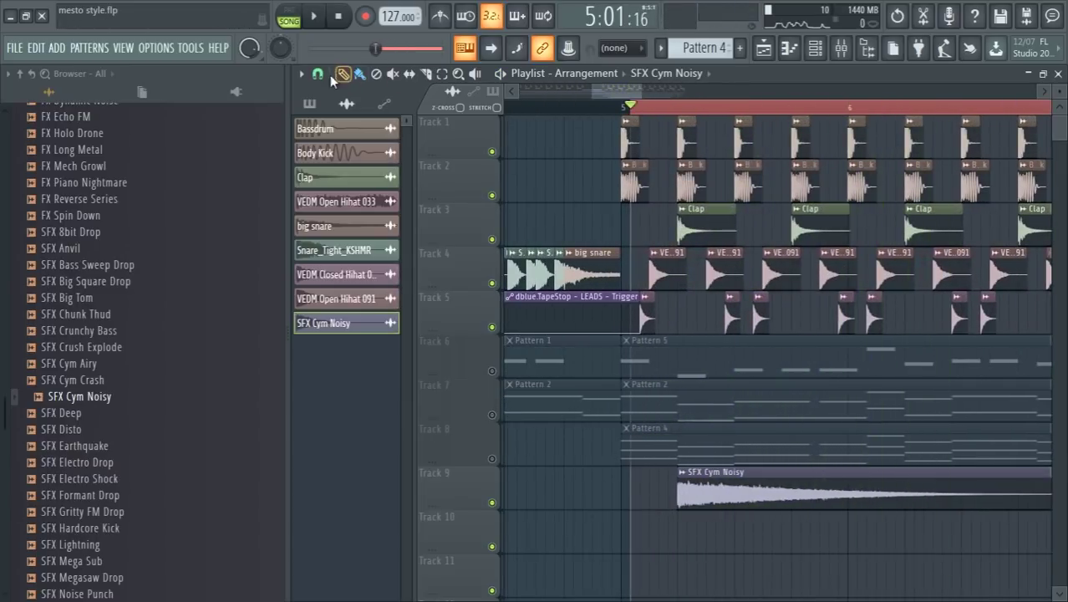
Set the playlist snap to Bar, set the playback range from bar 5 to bar 9 and play it.
click(319, 75)
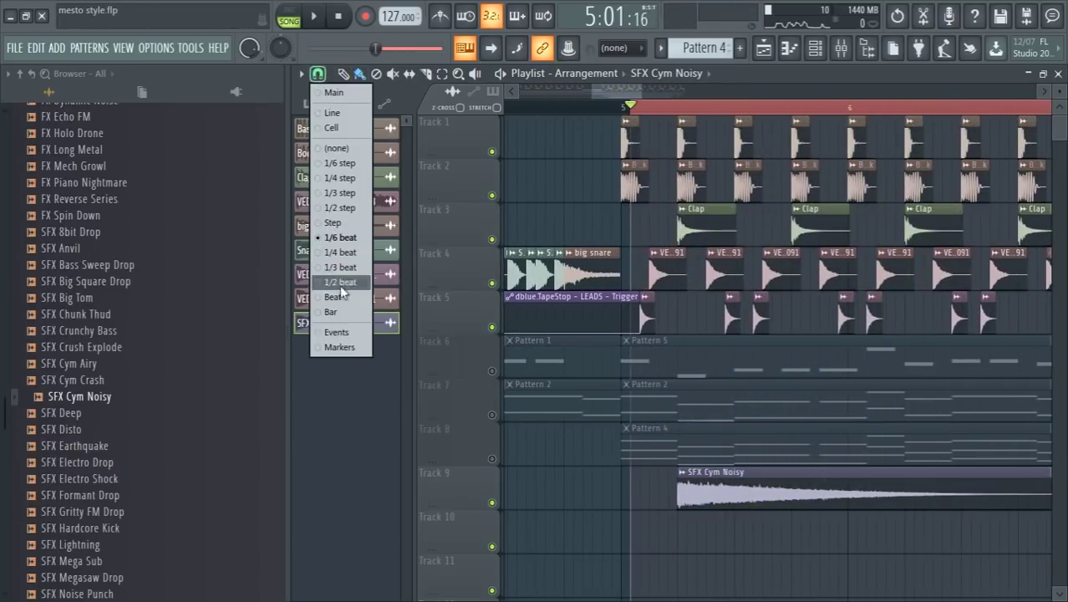
click(341, 311)
scroll(527, 104, down, 5)
drag(553, 108, 903, 155)
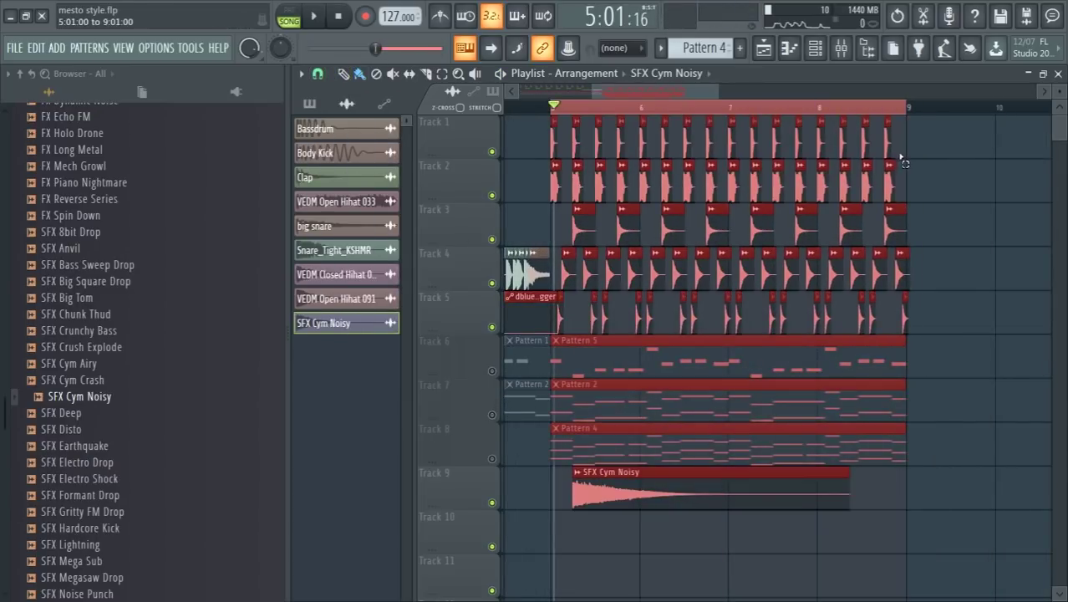
key(space)
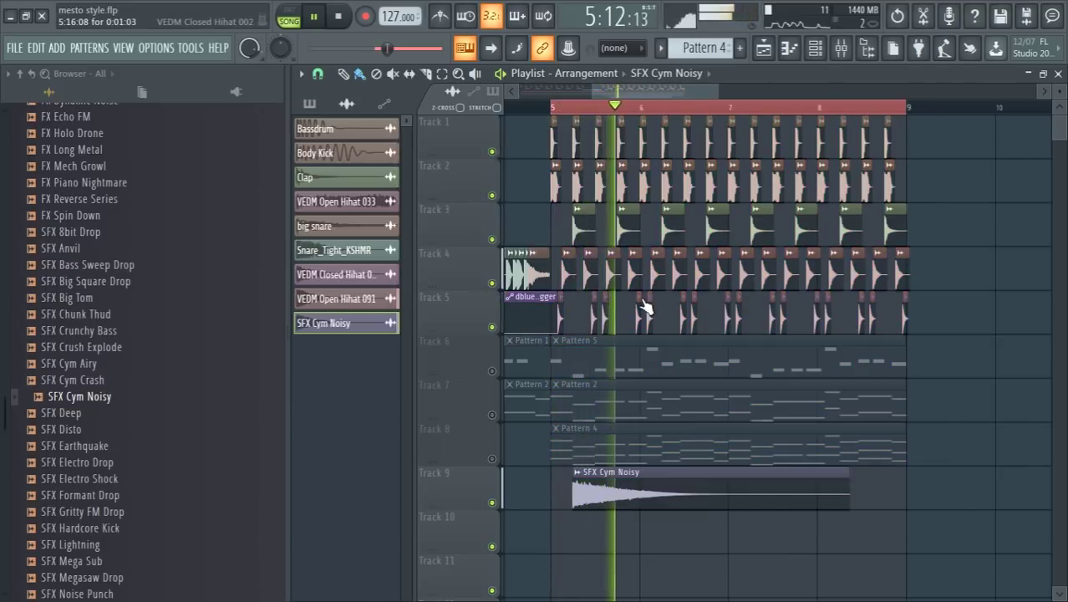
Route VEDM Closed Hihat 002 to mixer track 15 and VEDM Open Hihat 091 to mixer track 16.
click(344, 276)
click(348, 284)
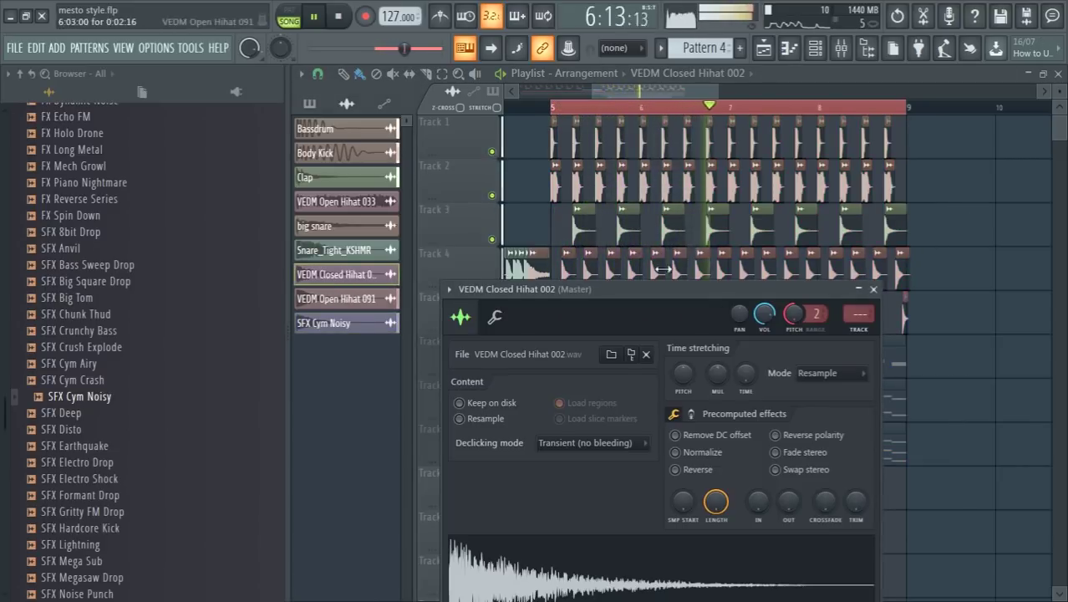
click(869, 331)
right_click(958, 315)
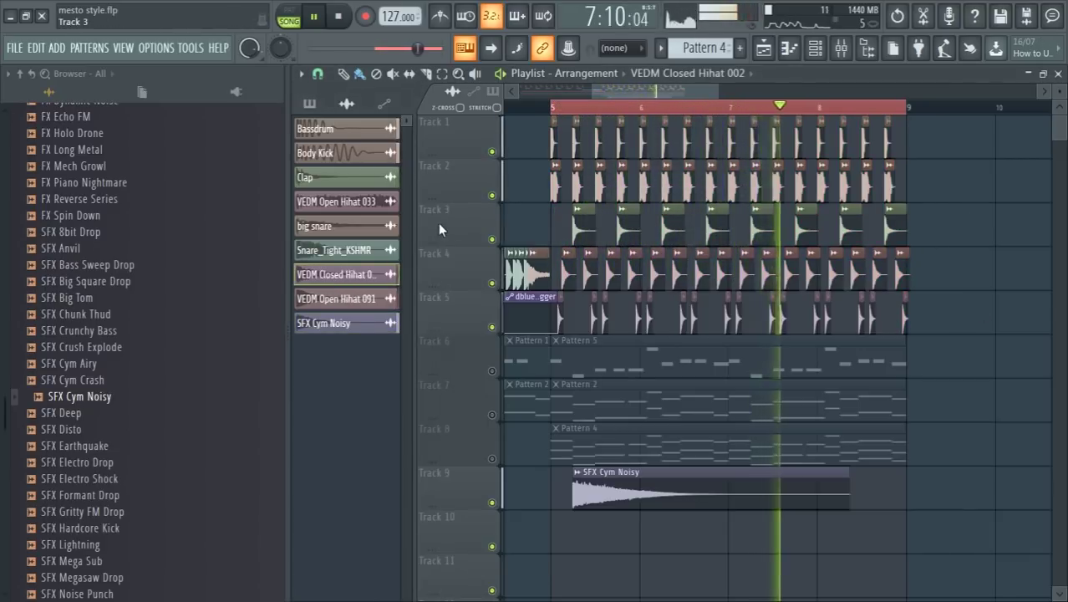
right_click(286, 253)
key(space)
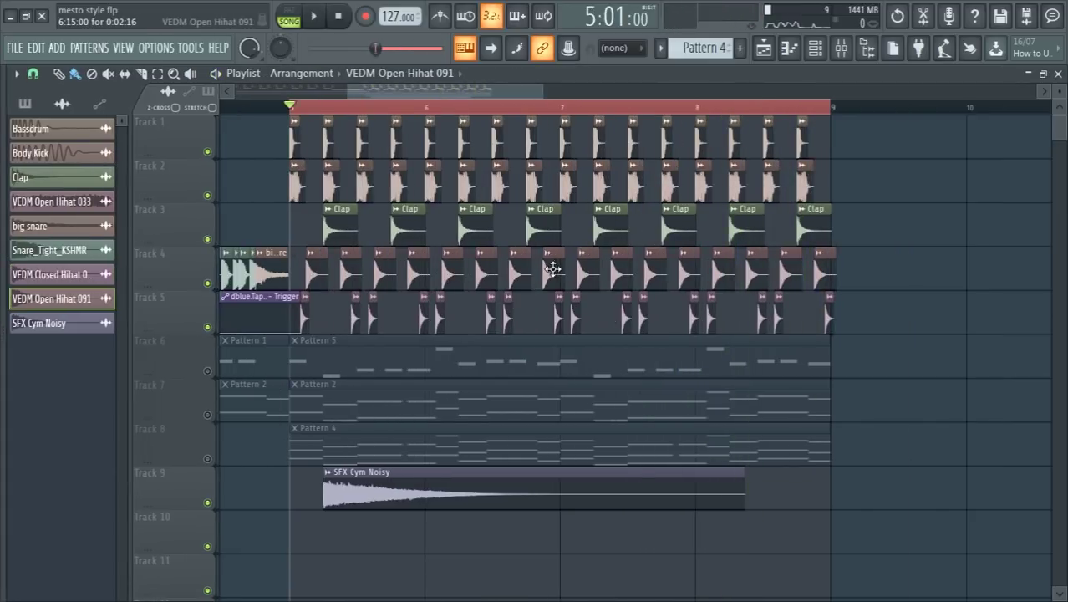
click(92, 300)
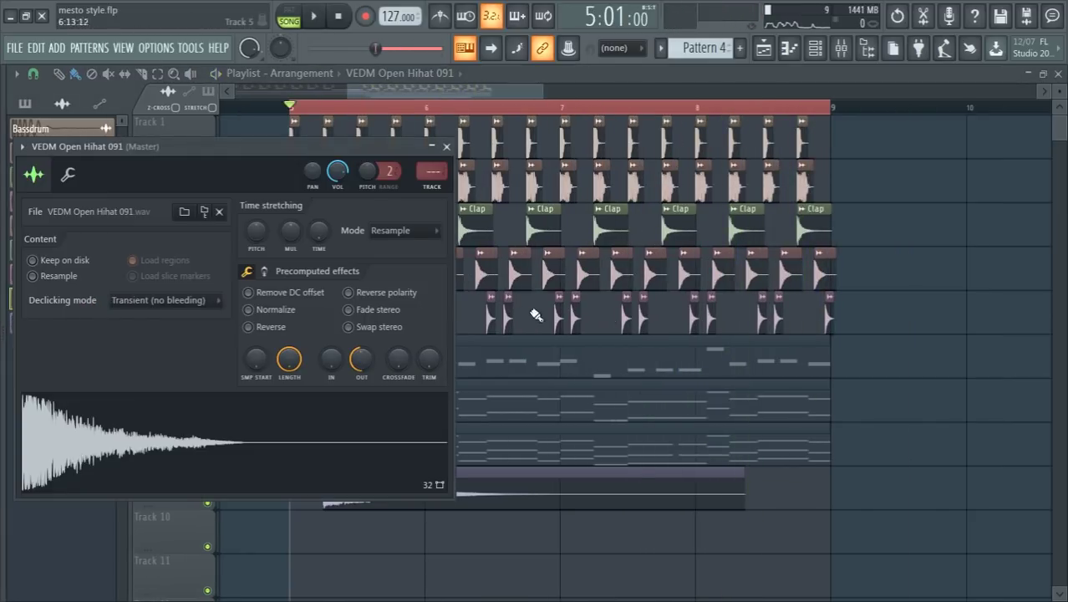
click(428, 190)
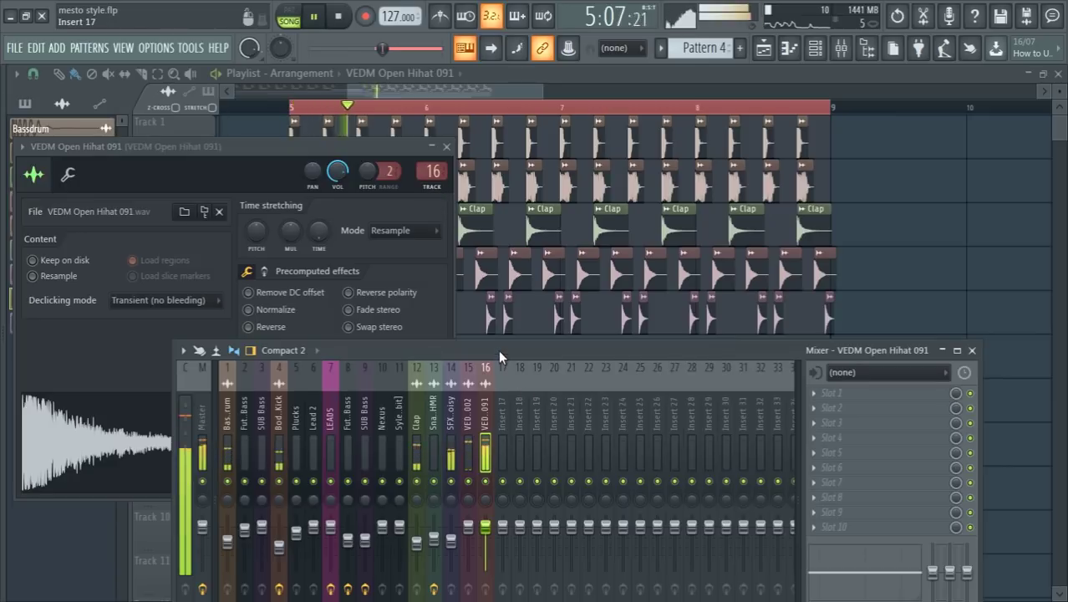
Lower the volume of both hi-hat mixer tracks, 15 and 16, together while the drop plays.
drag(498, 349, 548, 207)
drag(500, 399, 535, 392)
click(519, 292)
ctrl+shift+click(535, 306)
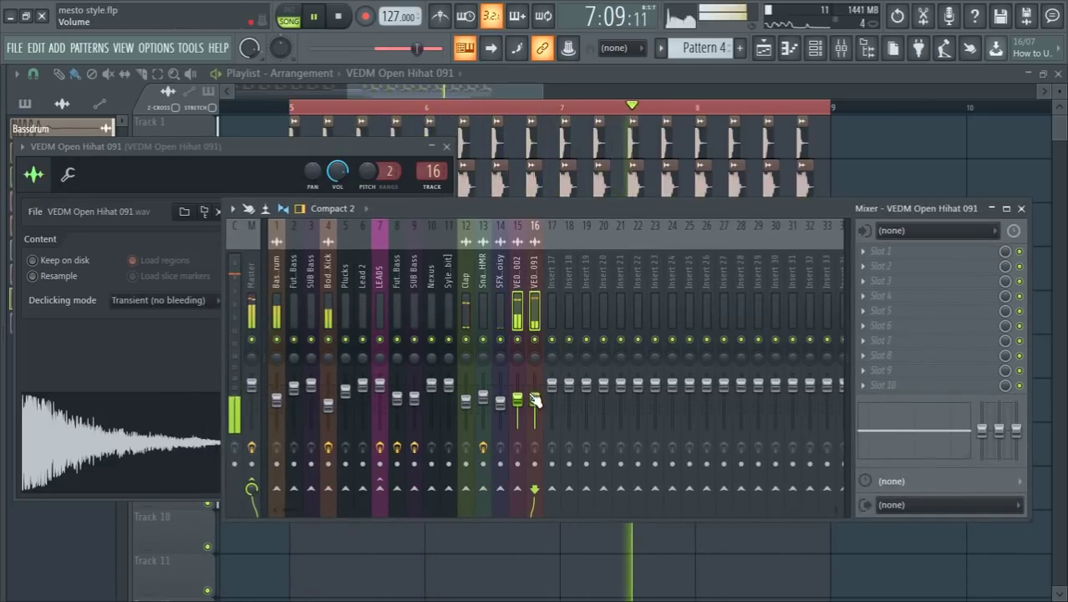
Rename mixer track 17 as Drums.
double_click(548, 278)
text(D)
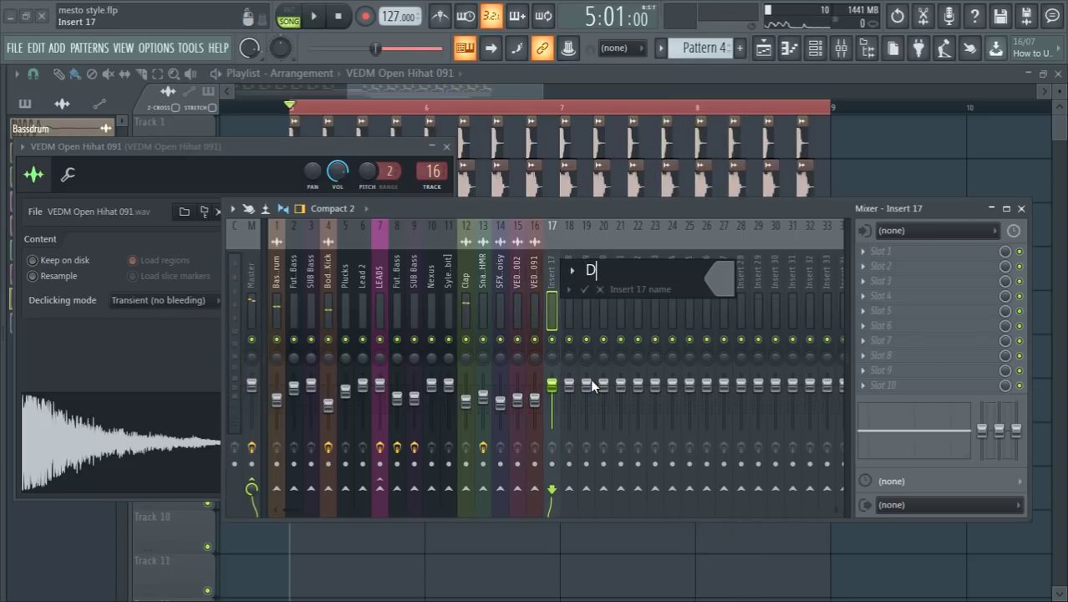
text(ruls)
key(BackSpace)
text(ms)
key(BackSpace)
key(BackSpace)
key(BackSpace)
text(ms)
key(Return)
Move the Clap mixer track to position 14 beside the hi-hats and route tracks 14 to 16 only to the Drums track.
click(468, 268)
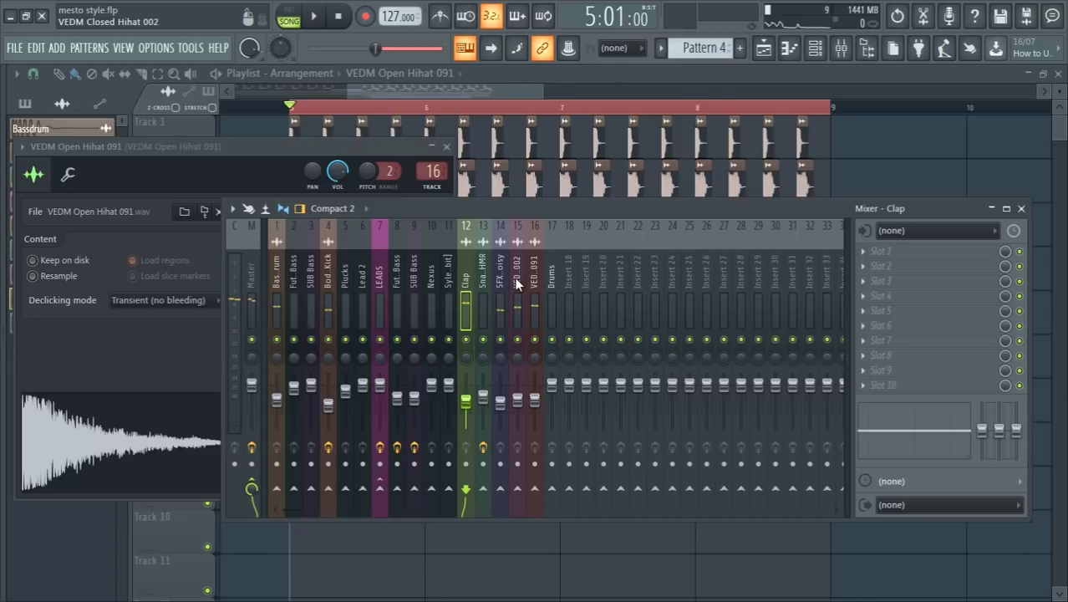
key(alt+Right)
key(alt+Right)
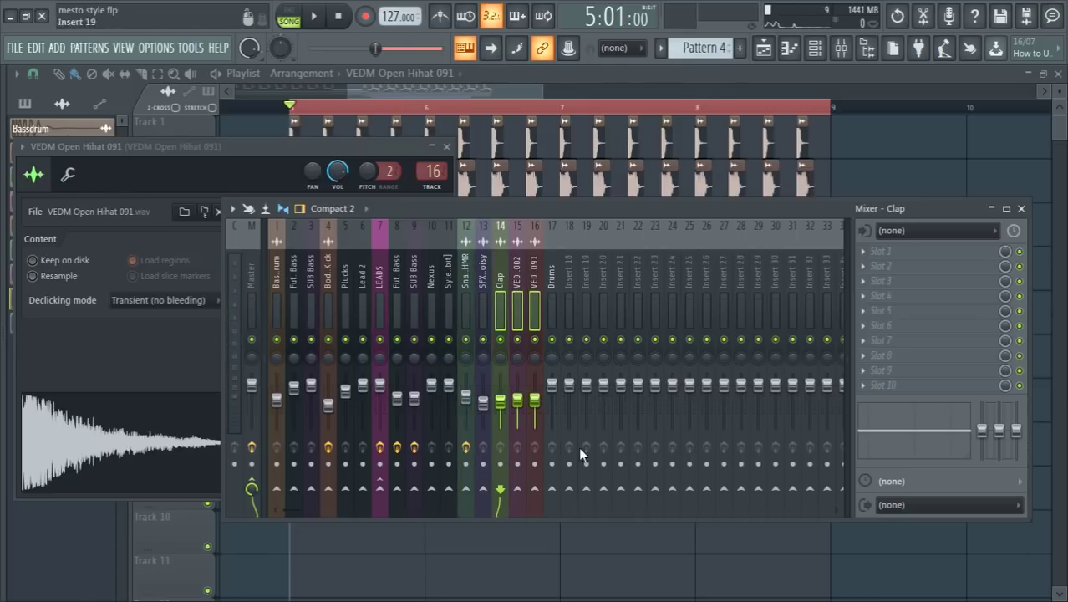
right_click(554, 491)
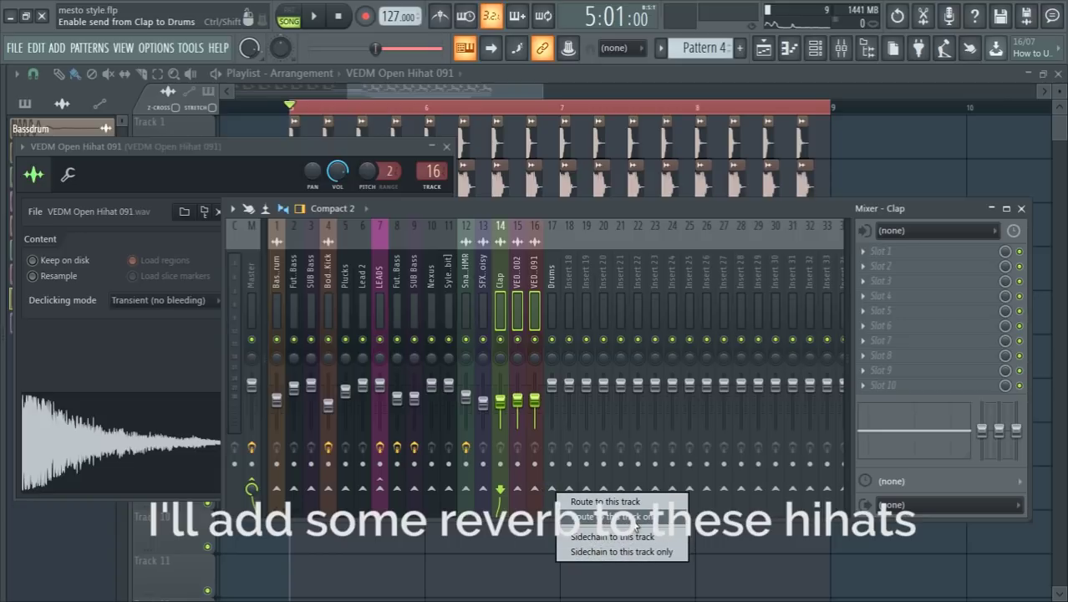
click(632, 518)
Add Fruity Reeverb 2 to the Drums track, raise its high cut to the maximum and reduce the room size during playback.
key(space)
click(552, 278)
click(863, 252)
mouse_move(872, 261)
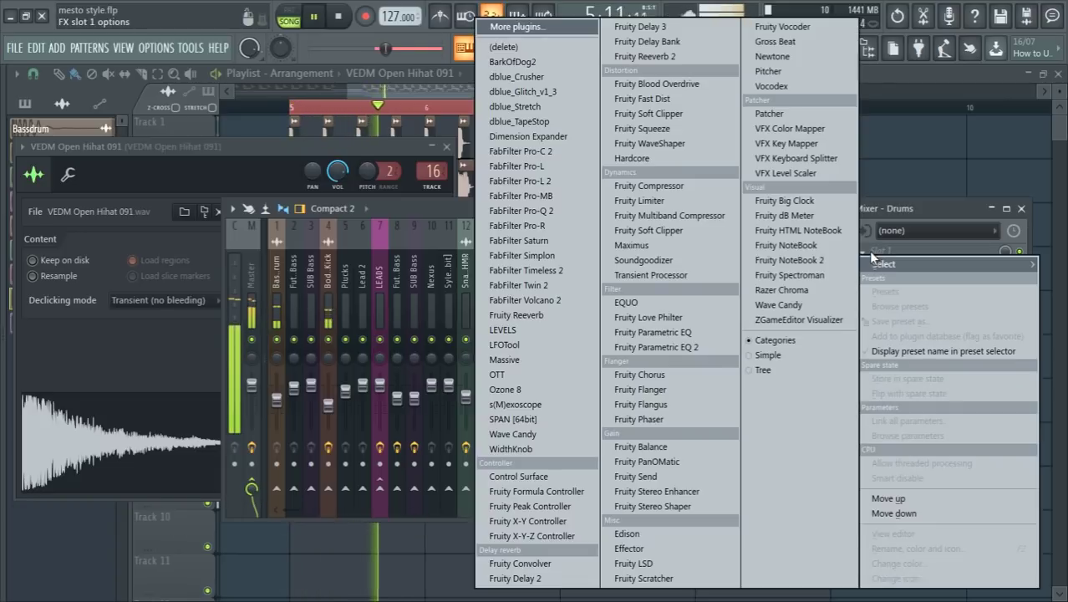
click(690, 56)
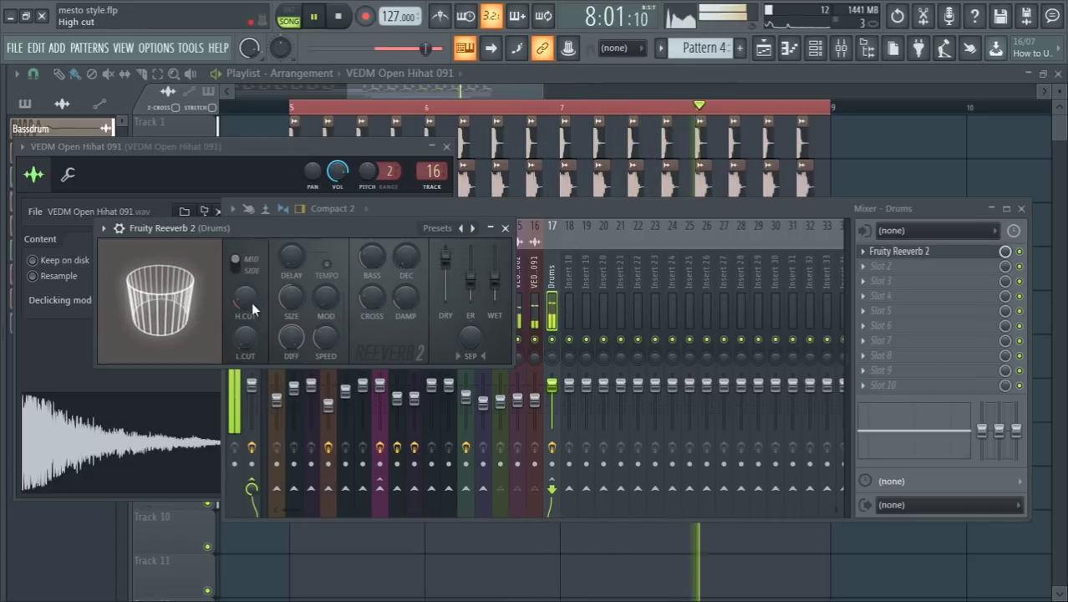
drag(251, 302, 252, 214)
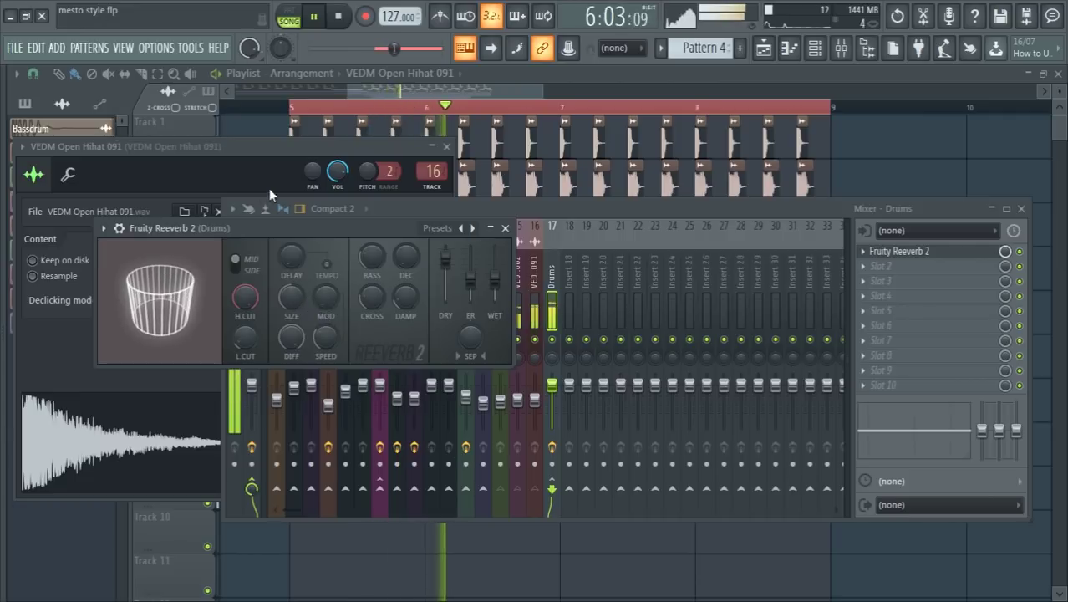
drag(286, 291, 282, 301)
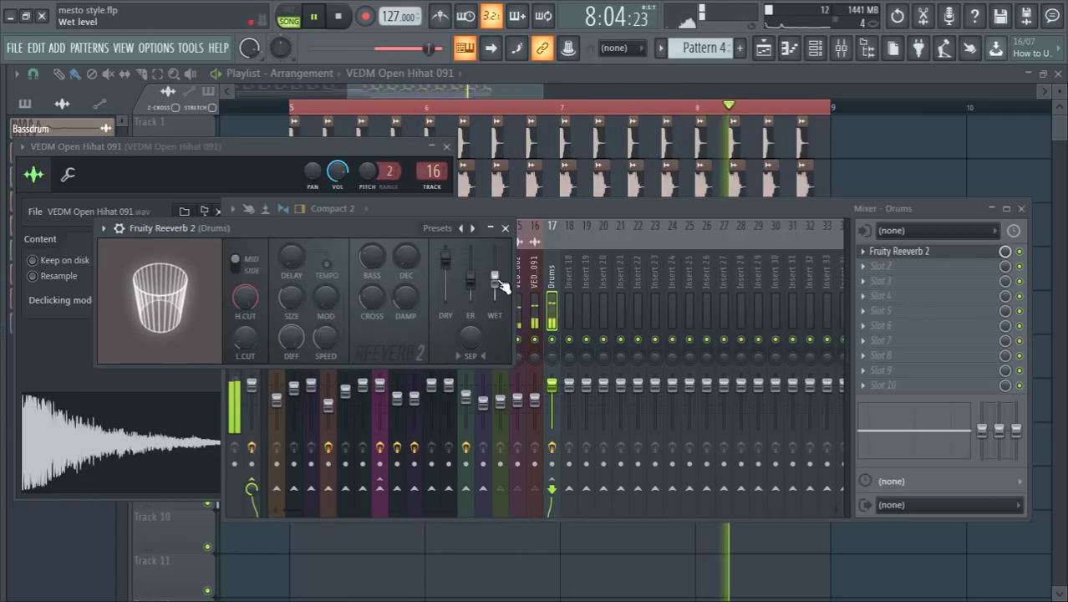
Add Fruity Parametric EQ 2 after the Drums reverb, set band 1 to High pass and raise its cutoff frequency.
click(883, 266)
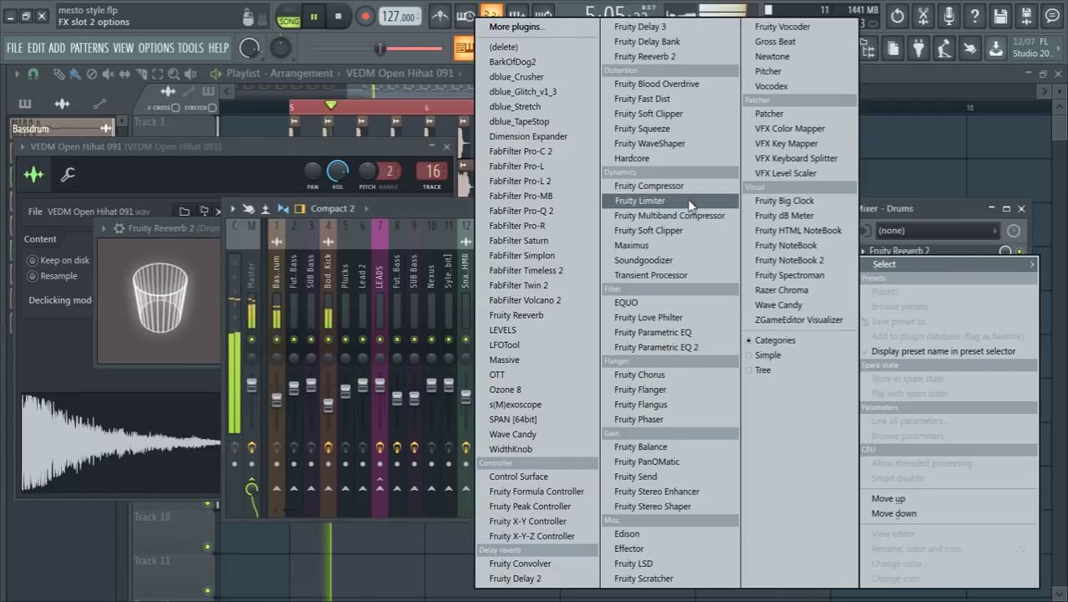
click(659, 346)
right_click(189, 374)
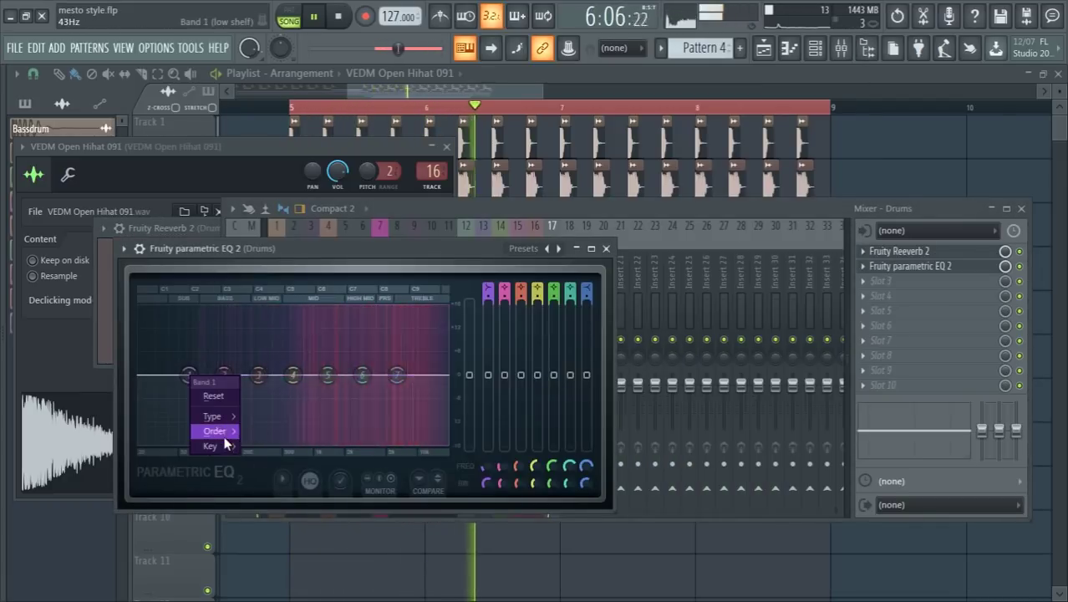
mouse_move(219, 419)
click(271, 461)
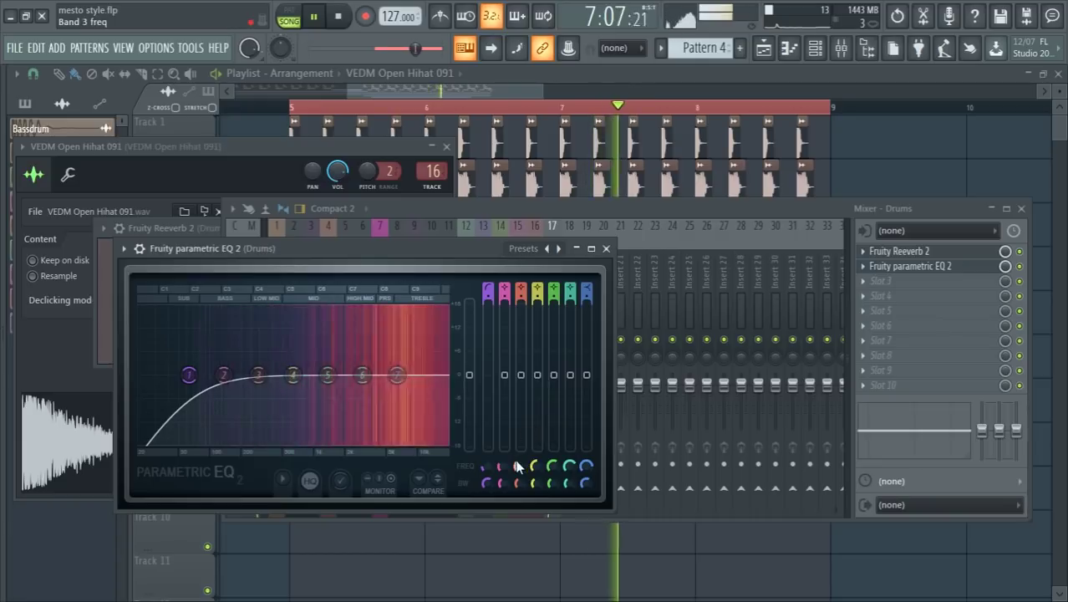
drag(189, 374, 244, 374)
mouse_move(362, 375)
mouse_down()
mouse_move(359, 362)
mouse_move(399, 362)
mouse_move(367, 374)
mouse_up()
click(605, 248)
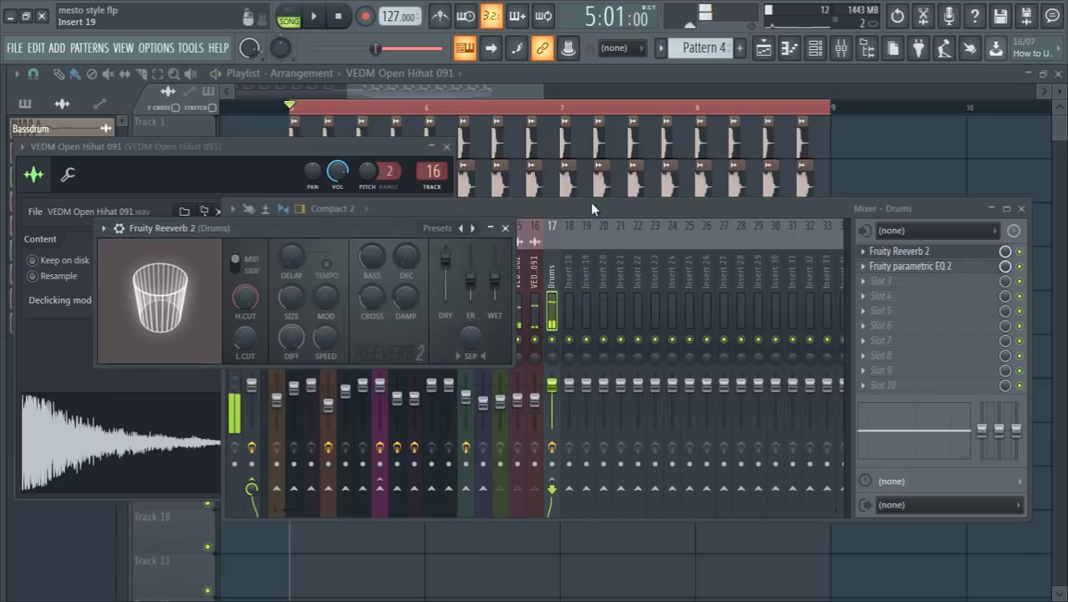
Add LFOTool to the SFX Cym Noisy mixer track and shape its volume curve into a quarter-note sidechain duck.
click(502, 287)
click(874, 252)
mouse_move(882, 264)
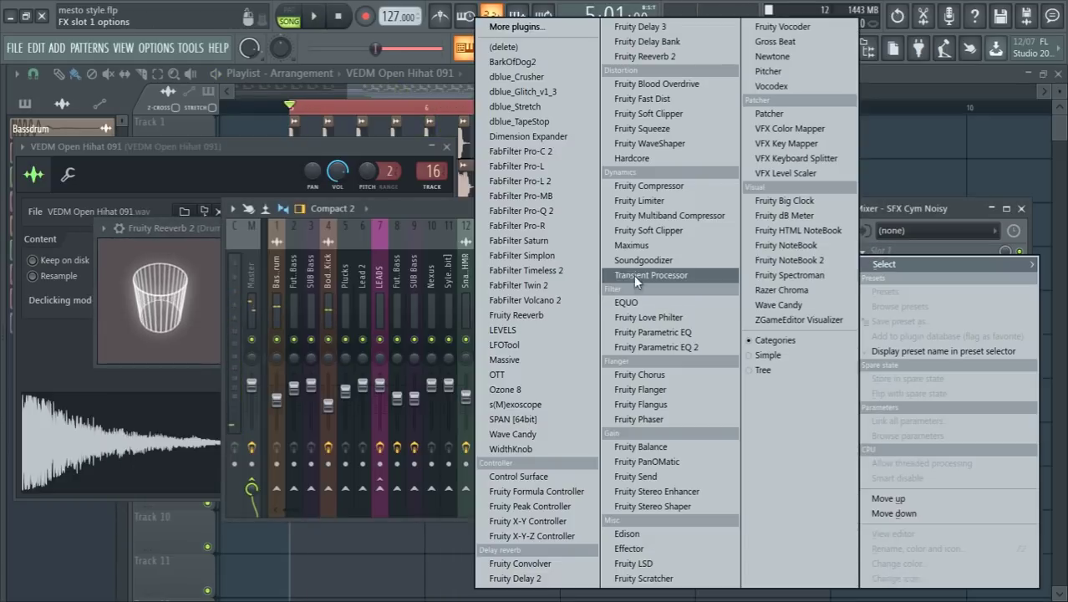
click(547, 345)
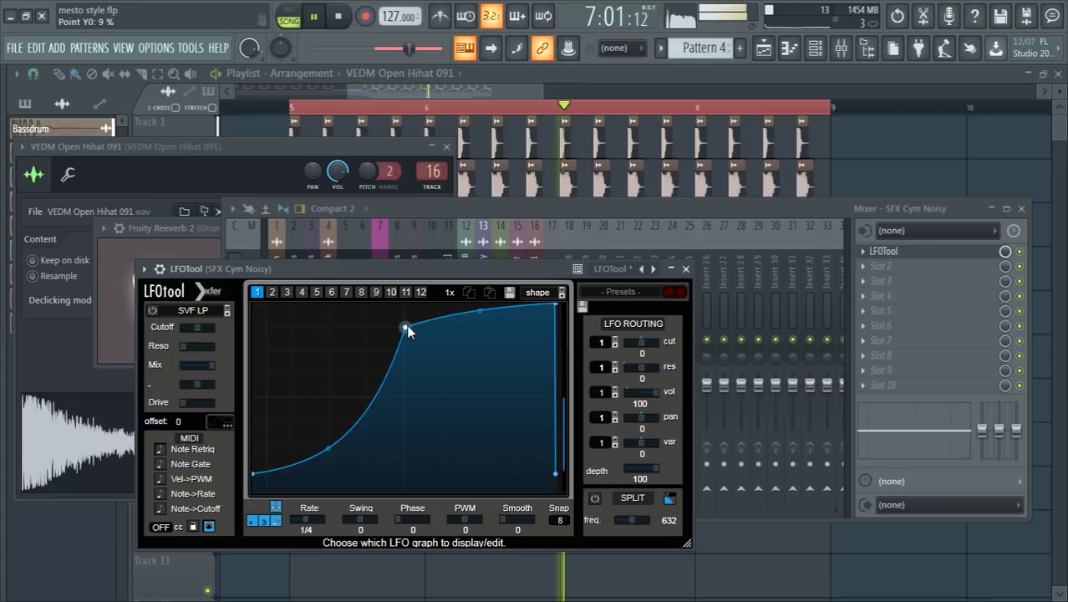
click(685, 268)
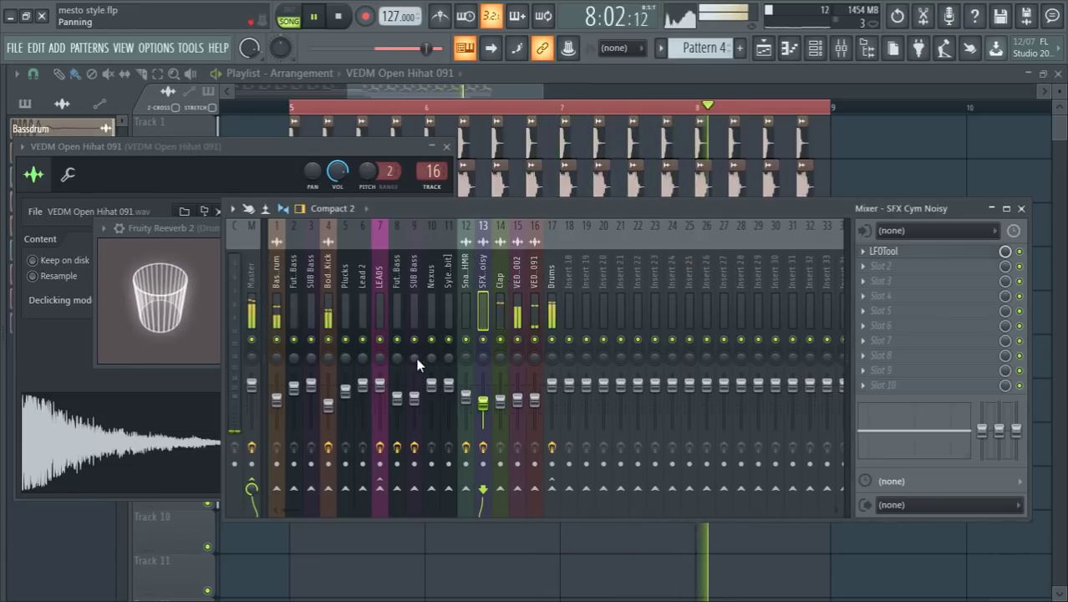
Solo playlist track 6 and unmute tracks 7 and 8 so only the melodic patterns play.
click(876, 172)
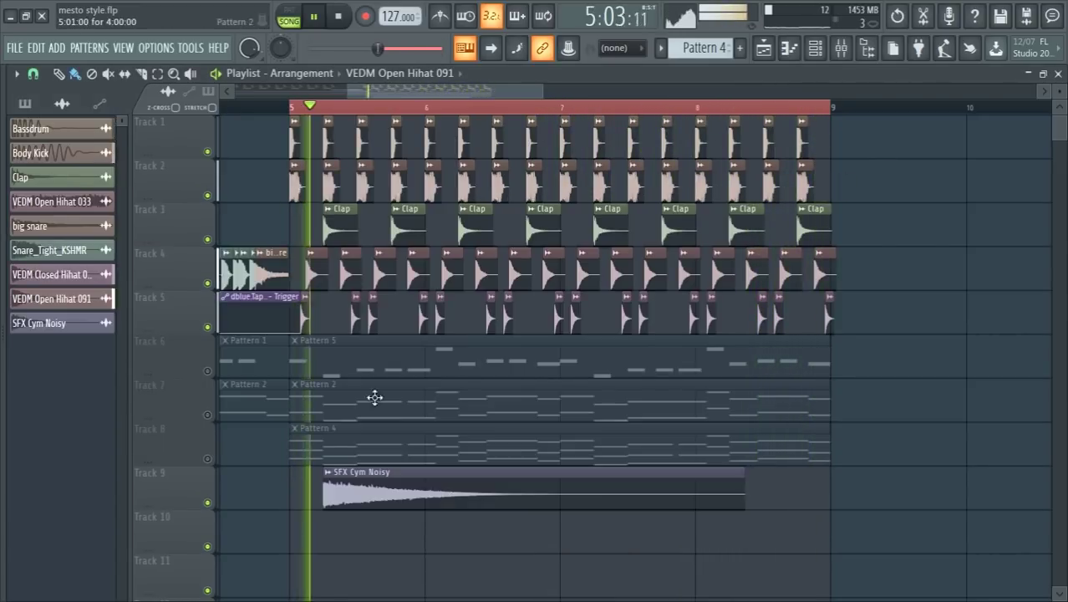
key(space)
right_click(208, 370)
key(space)
click(207, 415)
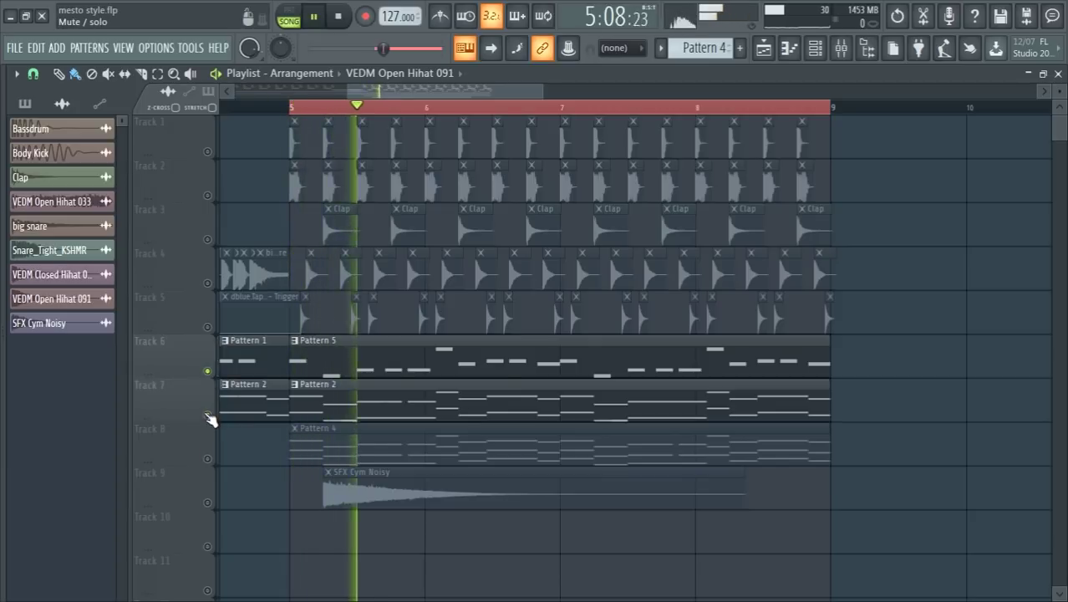
click(208, 458)
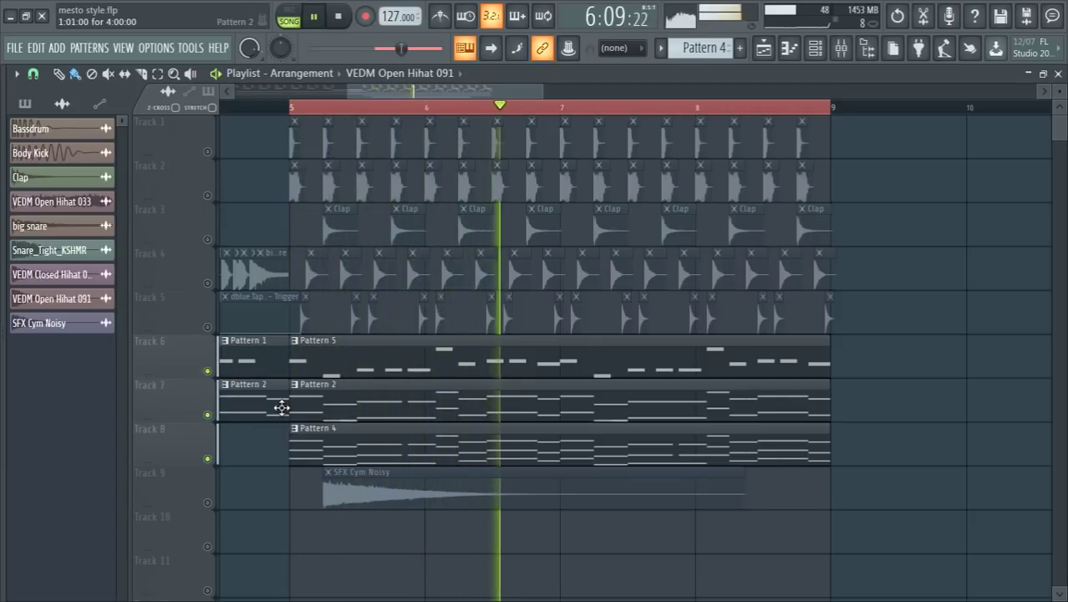
Rename the Nexus mixer track as Piano and solo it.
key(F9)
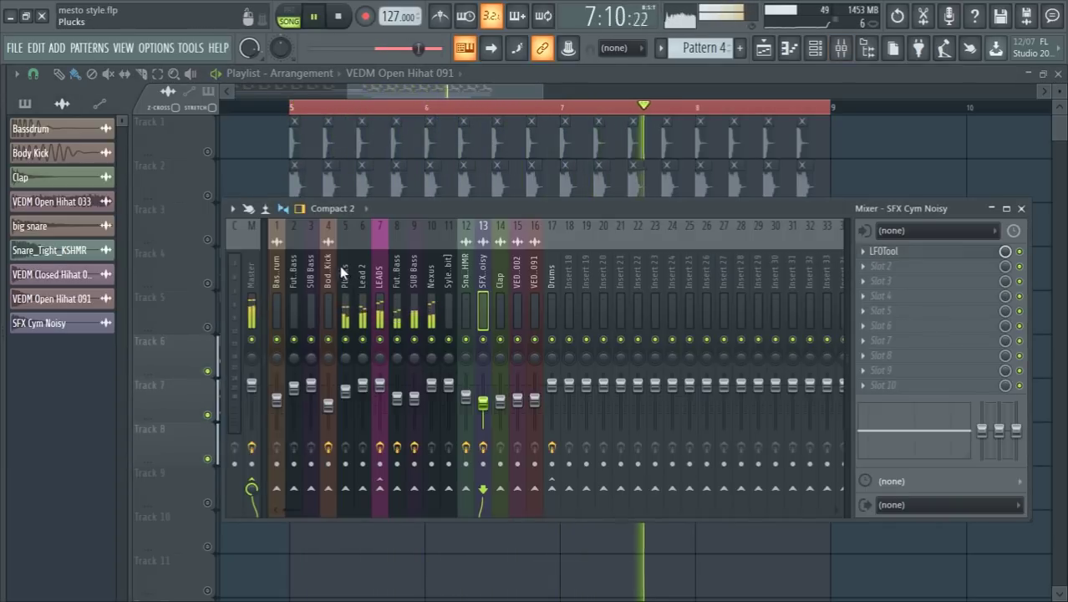
double_click(431, 286)
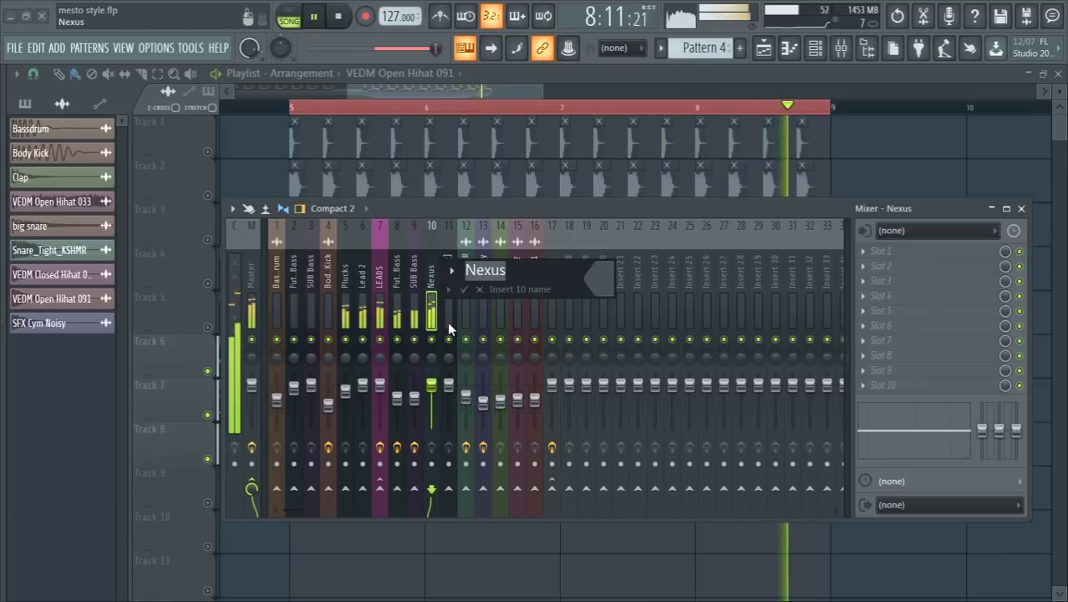
text(Piano)
key(Return)
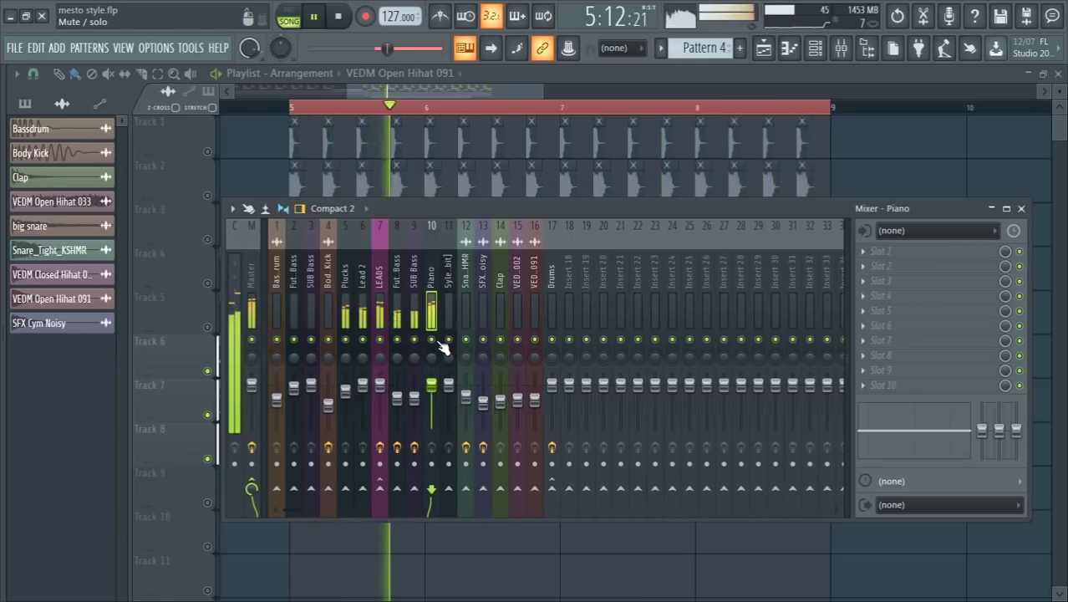
right_click(431, 339)
Add Fruity Multiband Compressor to Piano, adjust the mid band's threshold, ratio and gain, and lower the track volume to about 86%.
click(865, 252)
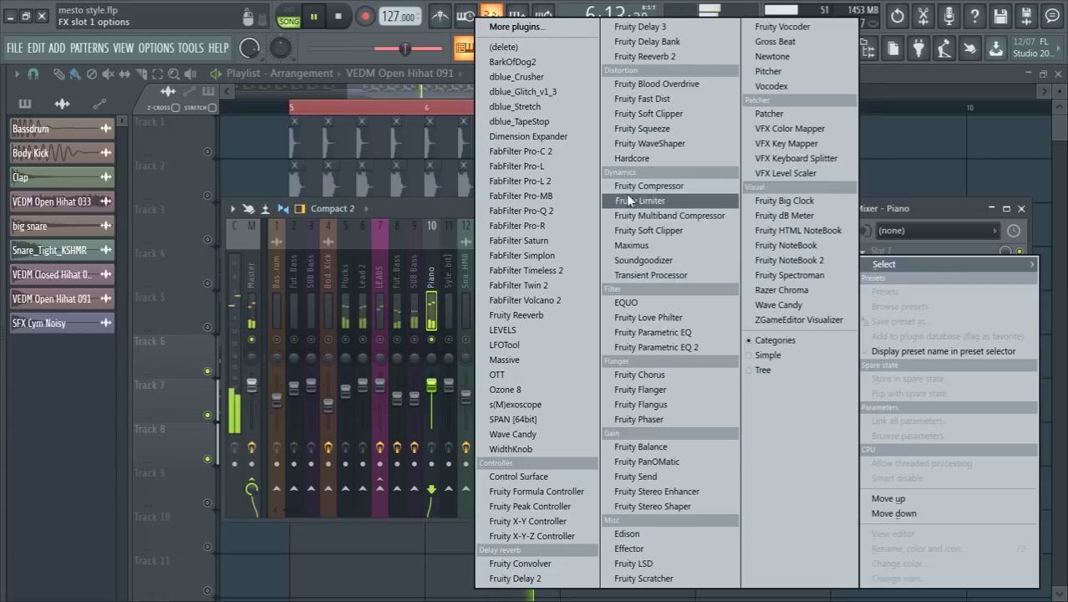
click(687, 214)
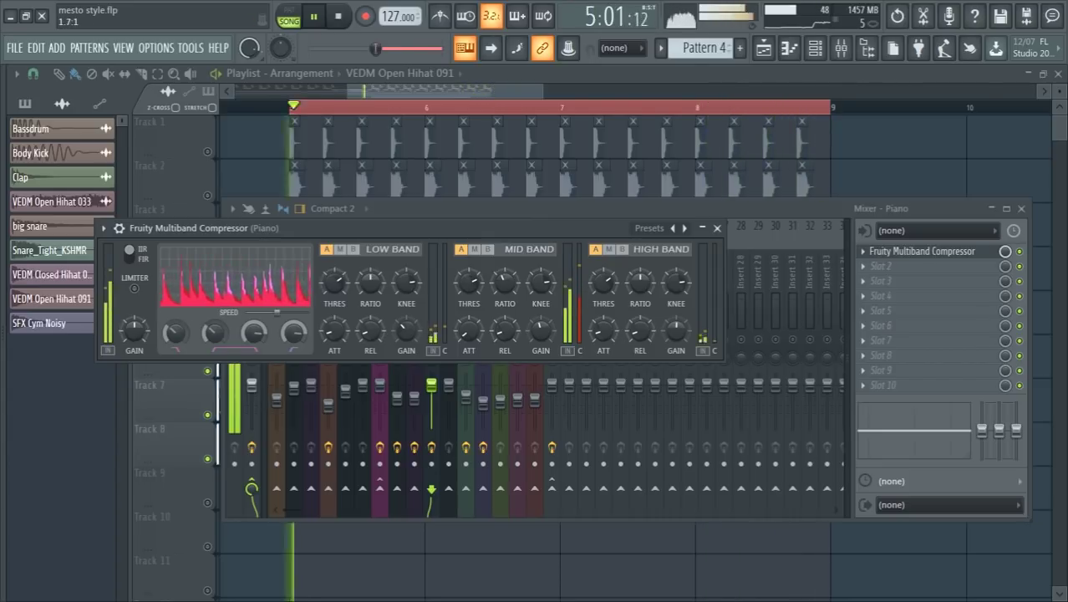
drag(505, 282, 504, 290)
mouse_move(468, 281)
mouse_down()
mouse_move(469, 313)
mouse_move(468, 269)
mouse_up()
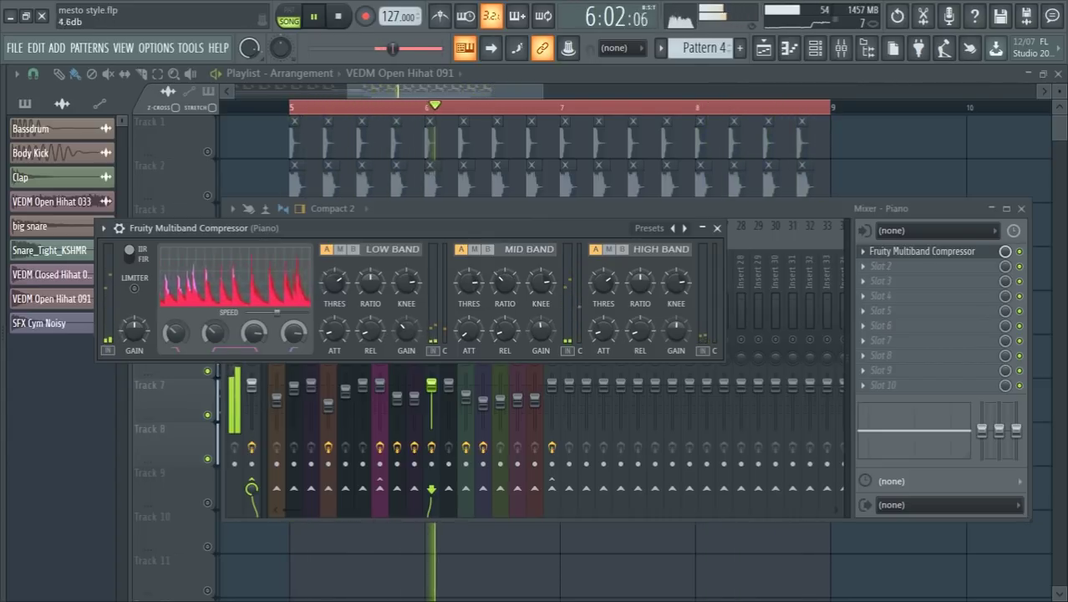
drag(540, 331, 540, 335)
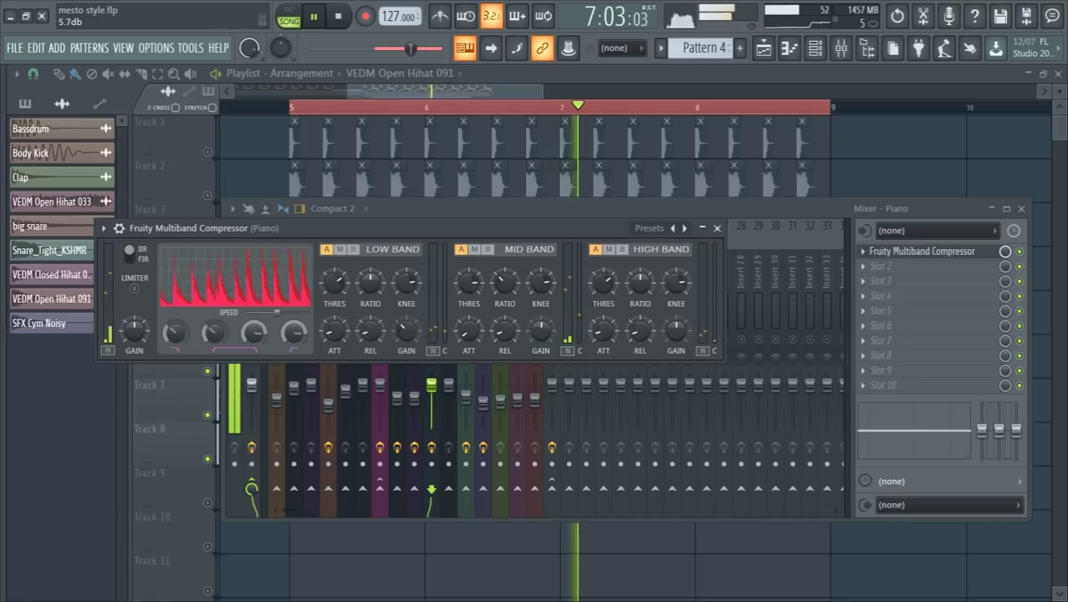
click(749, 212)
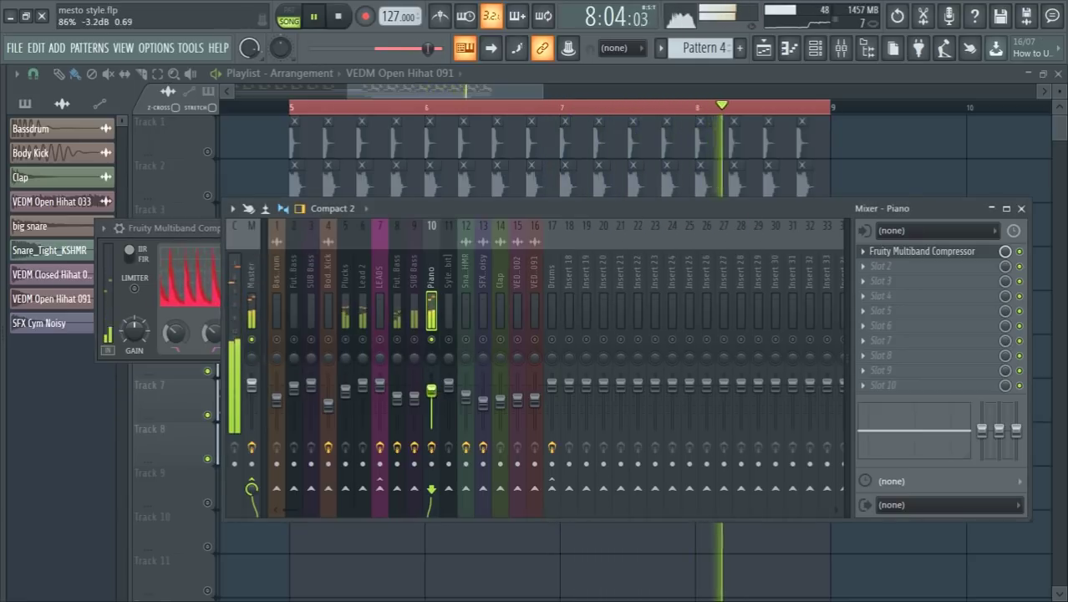
Add Fruity Reeverb 2 to the Piano track, raise its high cut and move it down to slot 3.
click(877, 266)
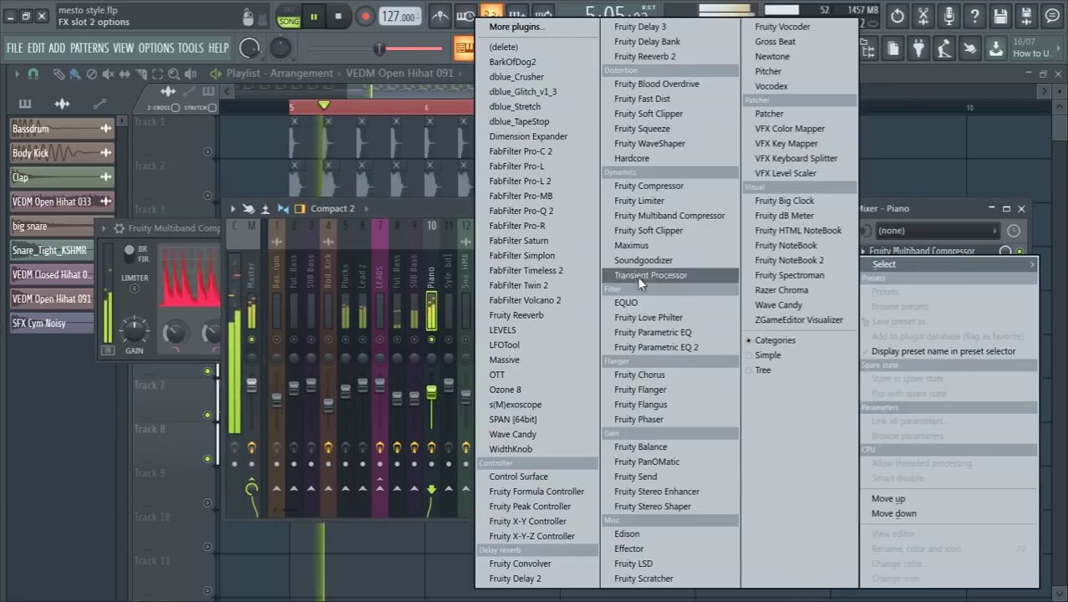
click(686, 56)
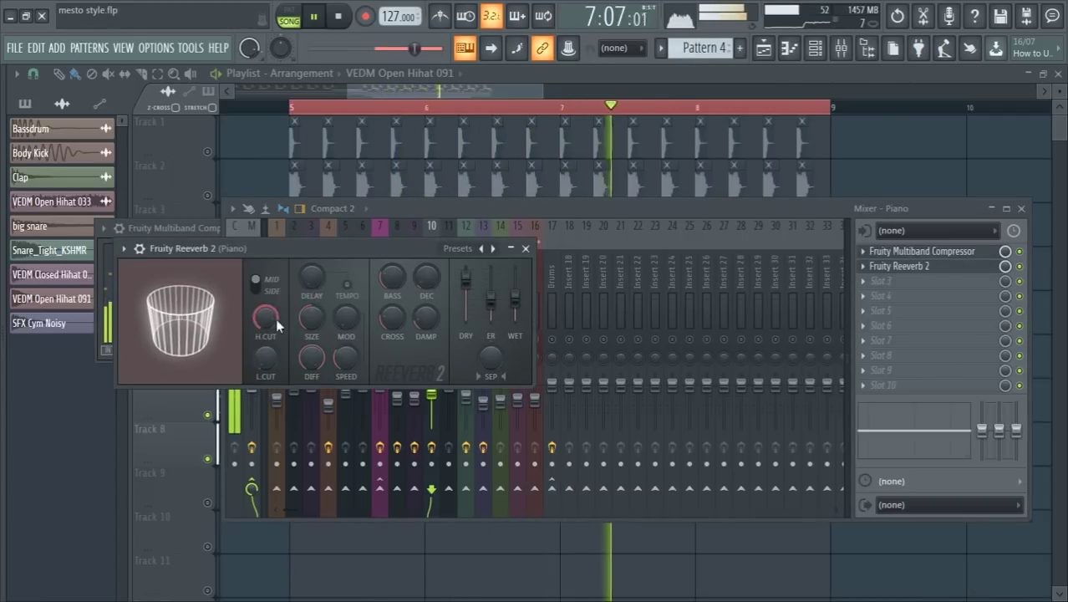
scroll(904, 267, down, 1)
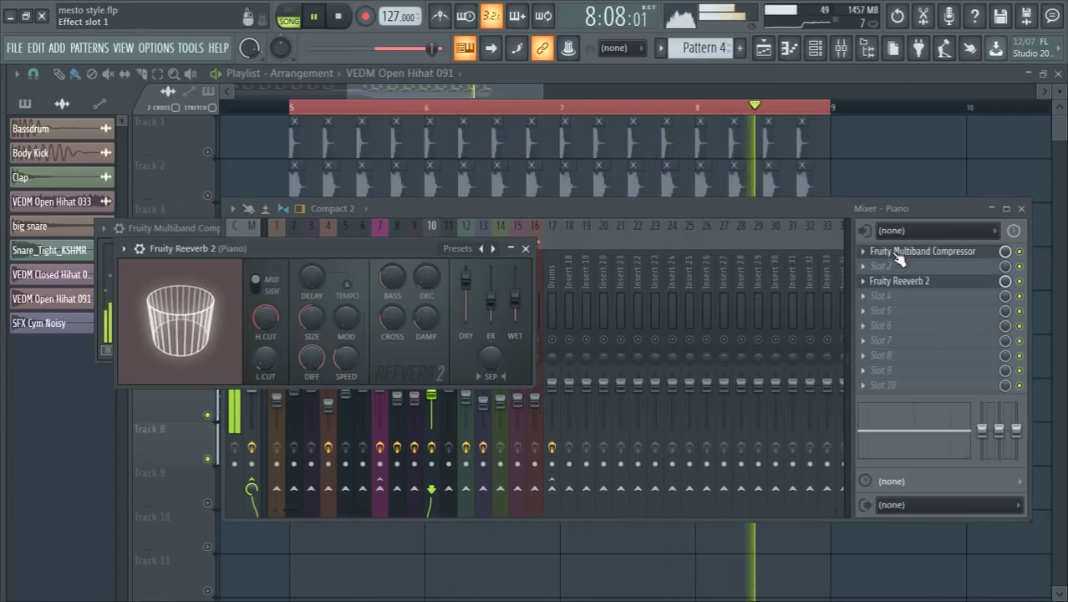
Insert Fruity Parametric EQ 2 before the Piano compressor and set band 1 to High pass at about 139 Hz.
click(868, 251)
click(496, 331)
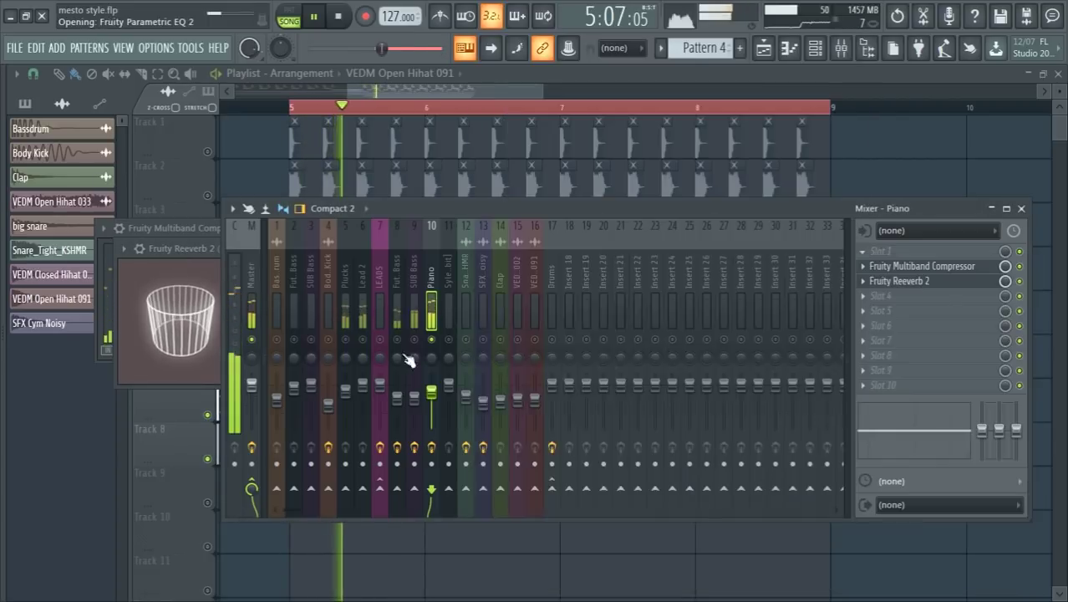
right_click(209, 395)
mouse_move(234, 436)
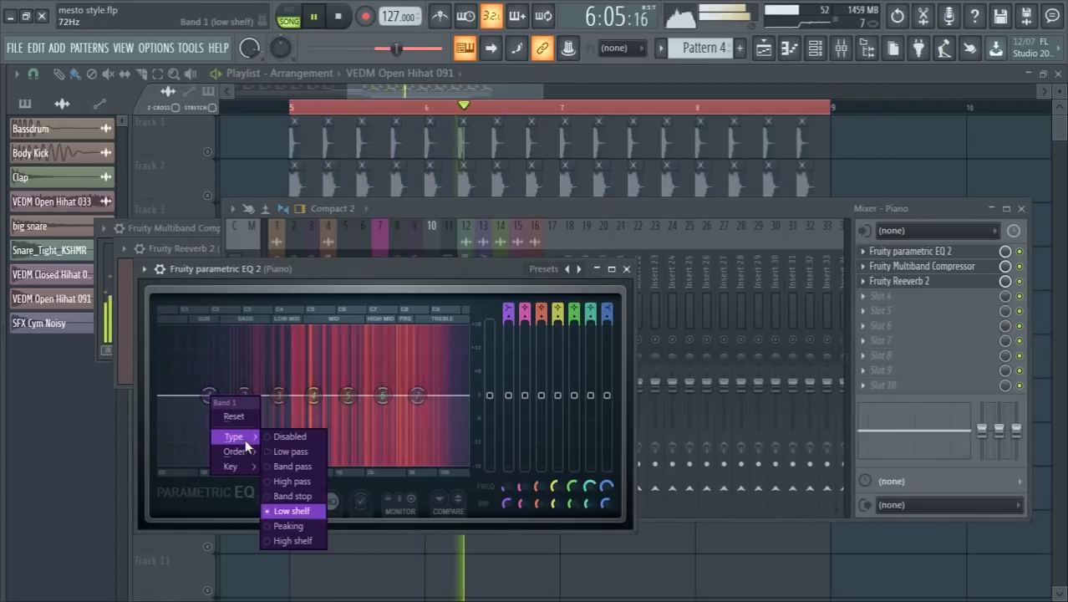
click(308, 482)
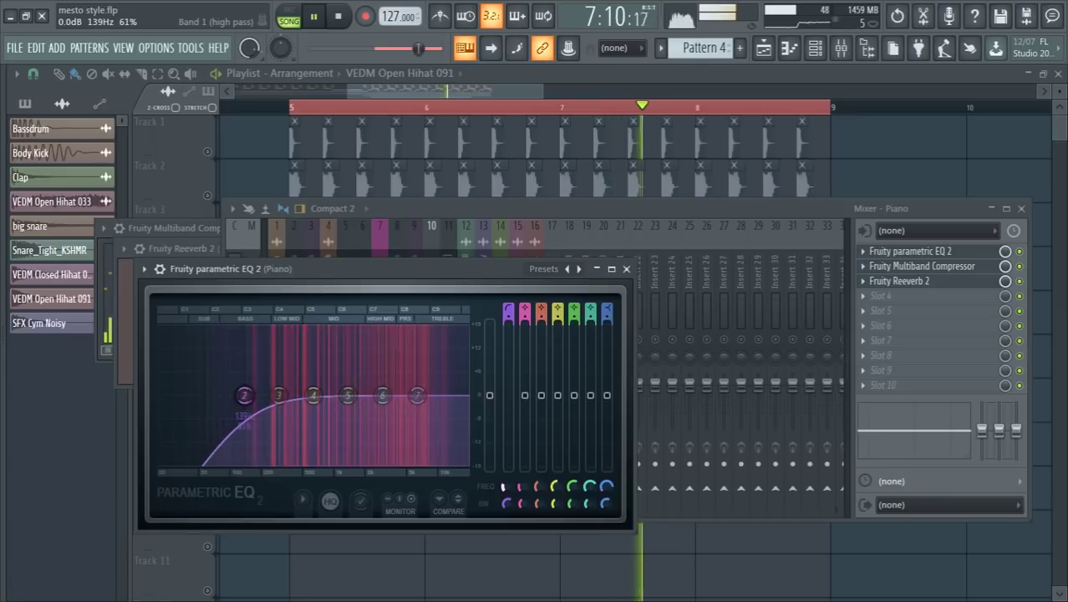
Raise the wet level and the room size of the Piano track's Fruity Reeverb 2.
click(899, 281)
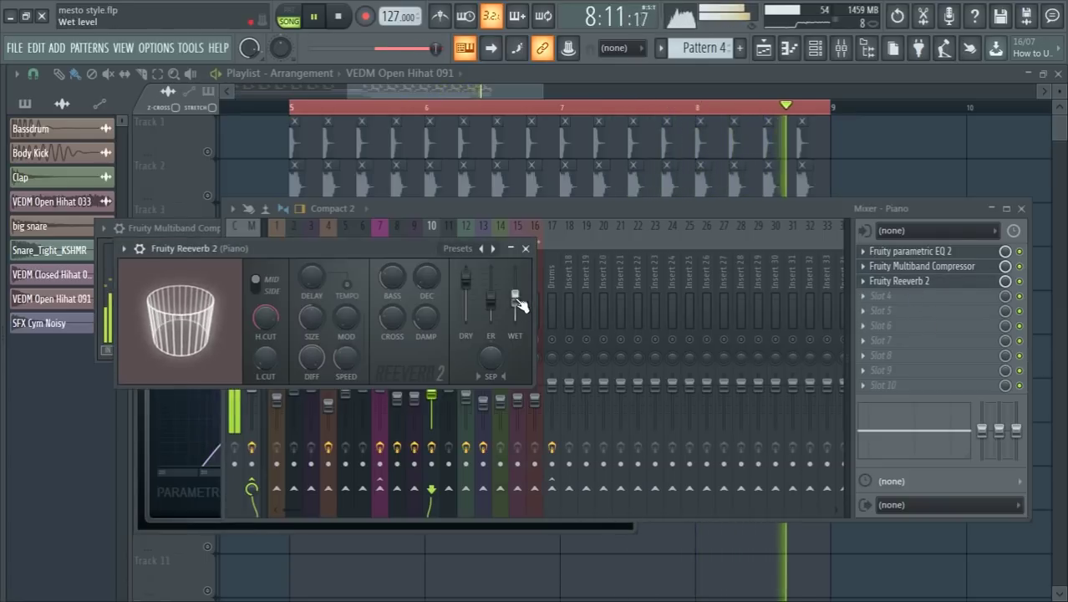
drag(515, 299, 515, 286)
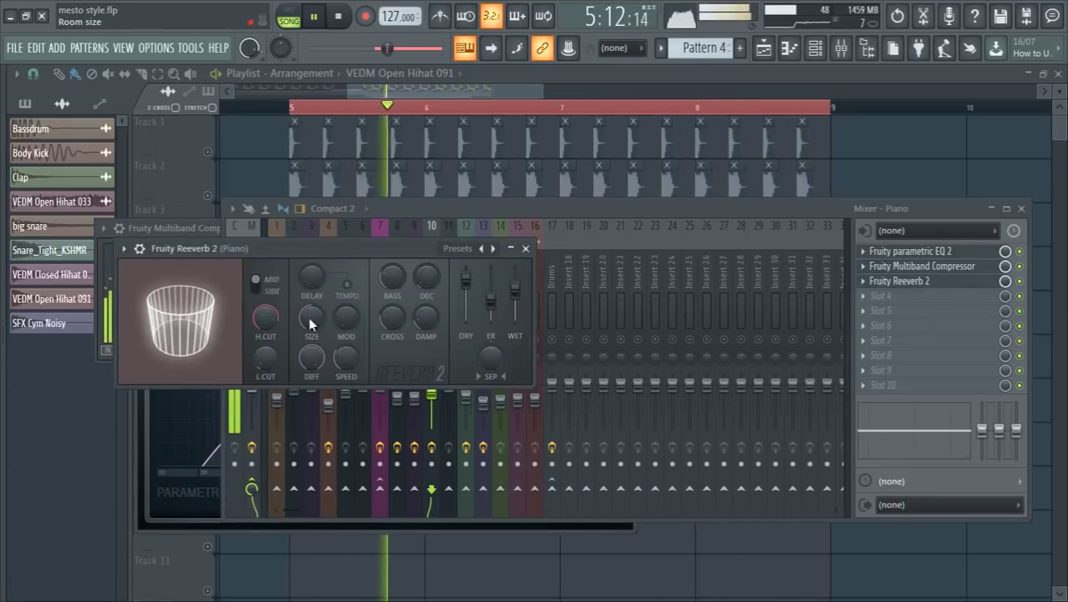
drag(310, 324, 310, 300)
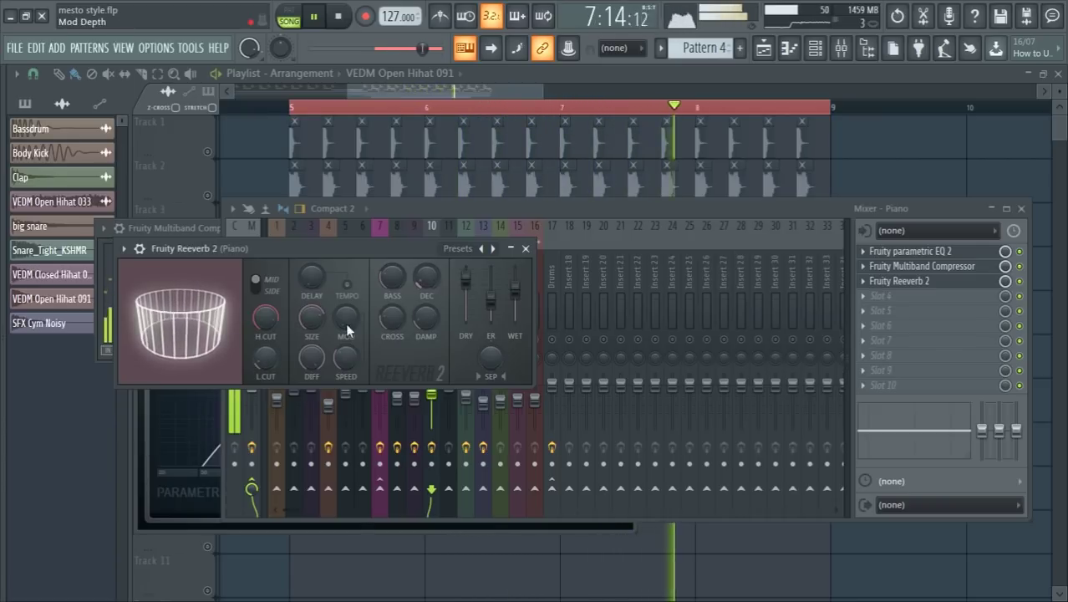
Close the Piano's open effect windows and load LFOTool into effect slot 4 of the Piano track.
click(527, 249)
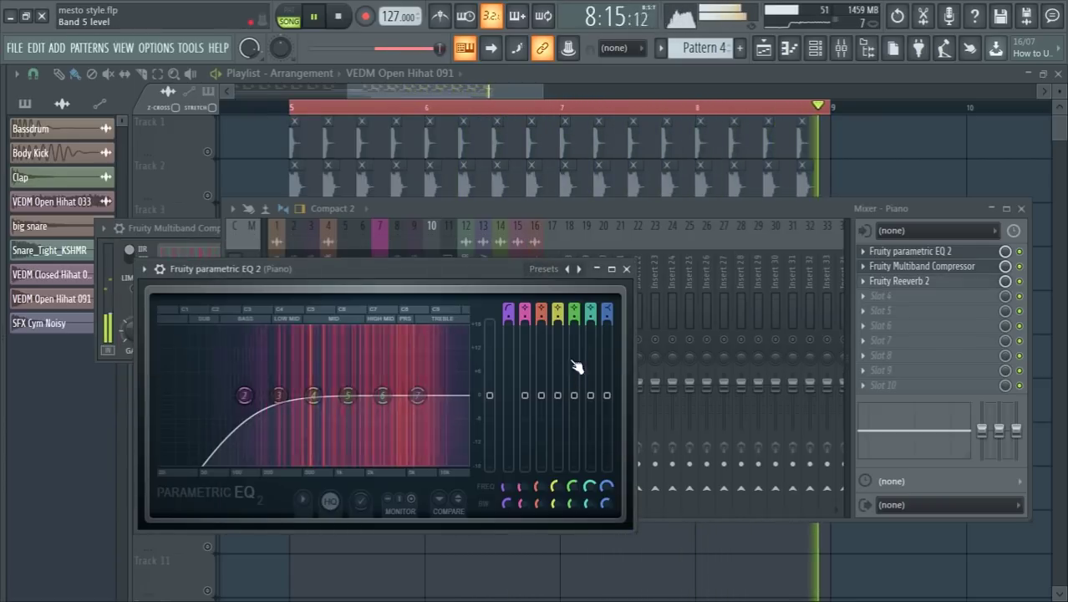
click(616, 268)
click(717, 228)
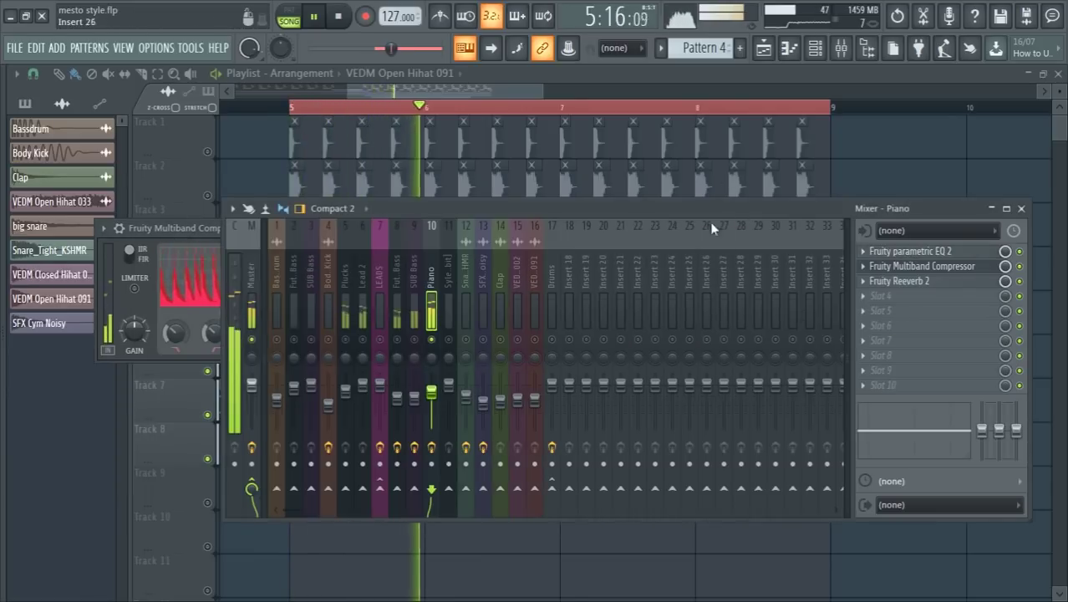
click(886, 280)
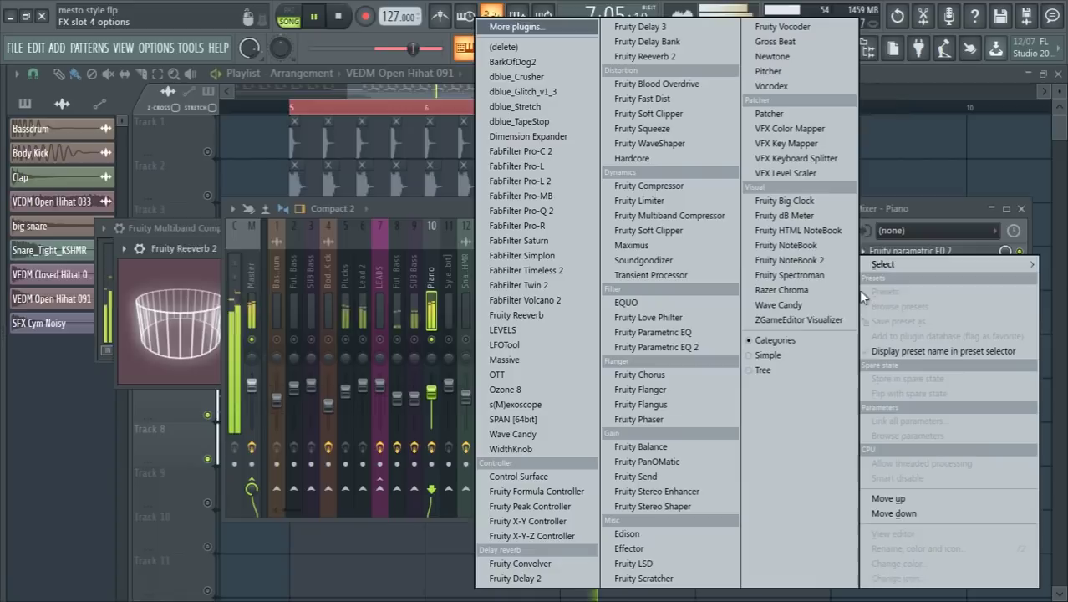
click(873, 296)
click(540, 344)
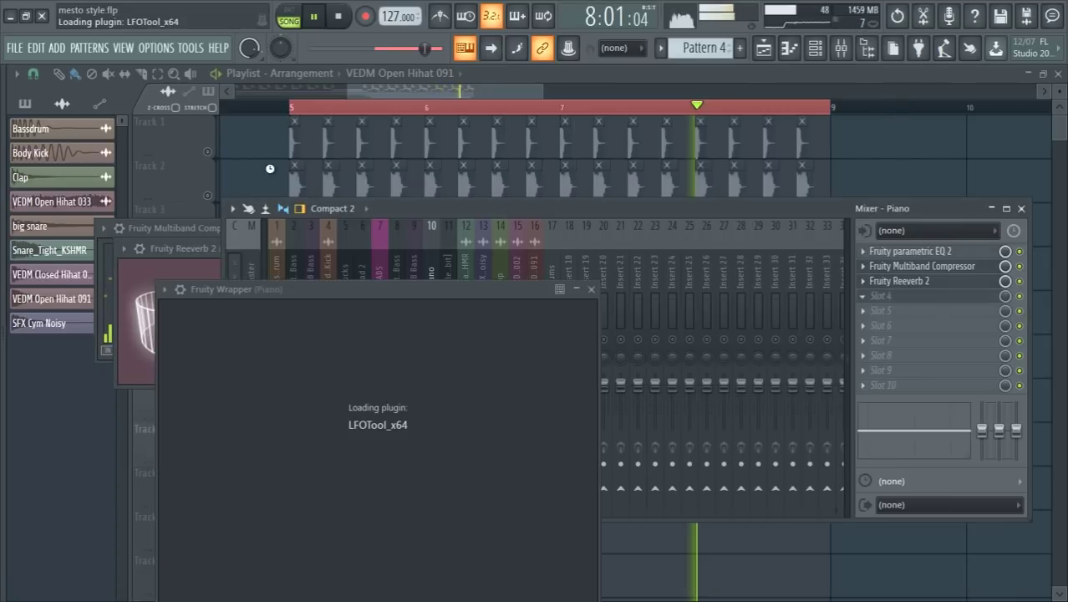
Unmute Track 1 and Track 2 in the playlist and the Bassdrum and Body Kick tracks in the mixer.
click(208, 152)
click(208, 196)
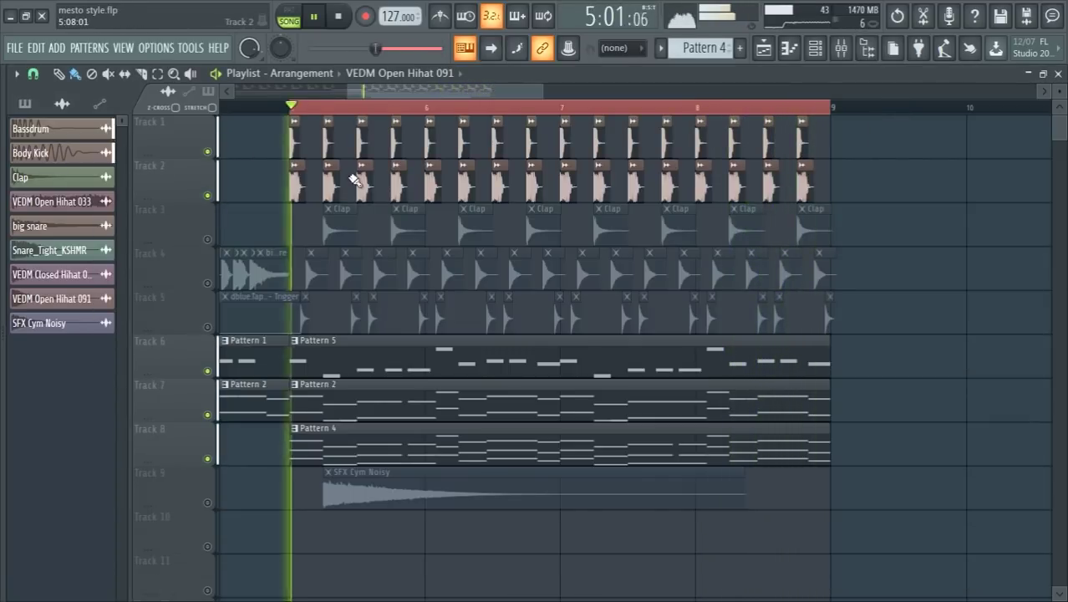
key(F9)
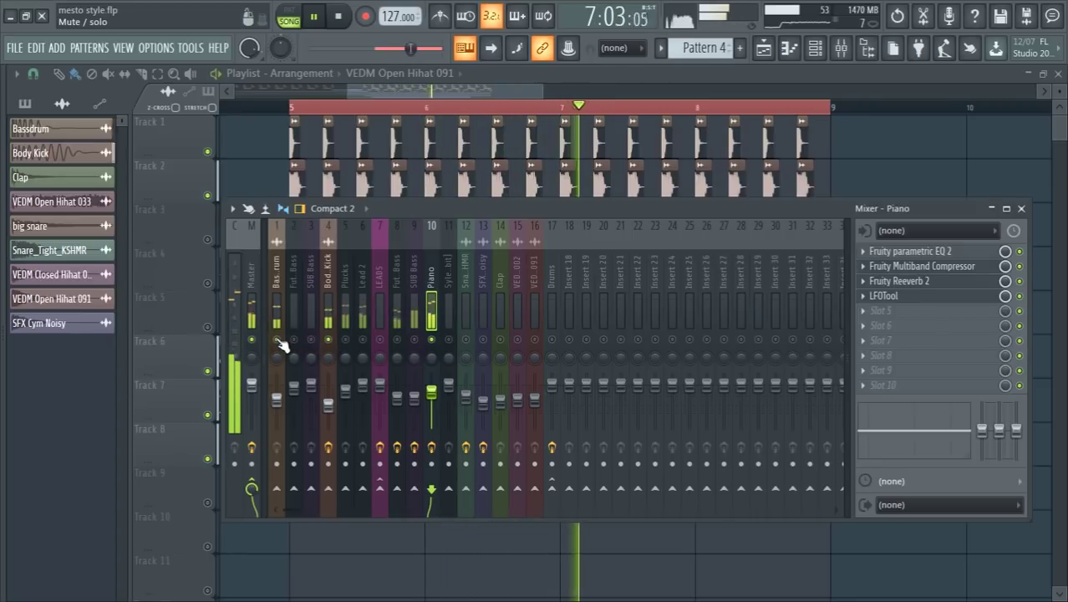
In the Piano's LFOTool, display the waveform, lower the curve's start point close to zero and move its upper point earlier at about 97%.
click(884, 310)
click(913, 226)
click(919, 265)
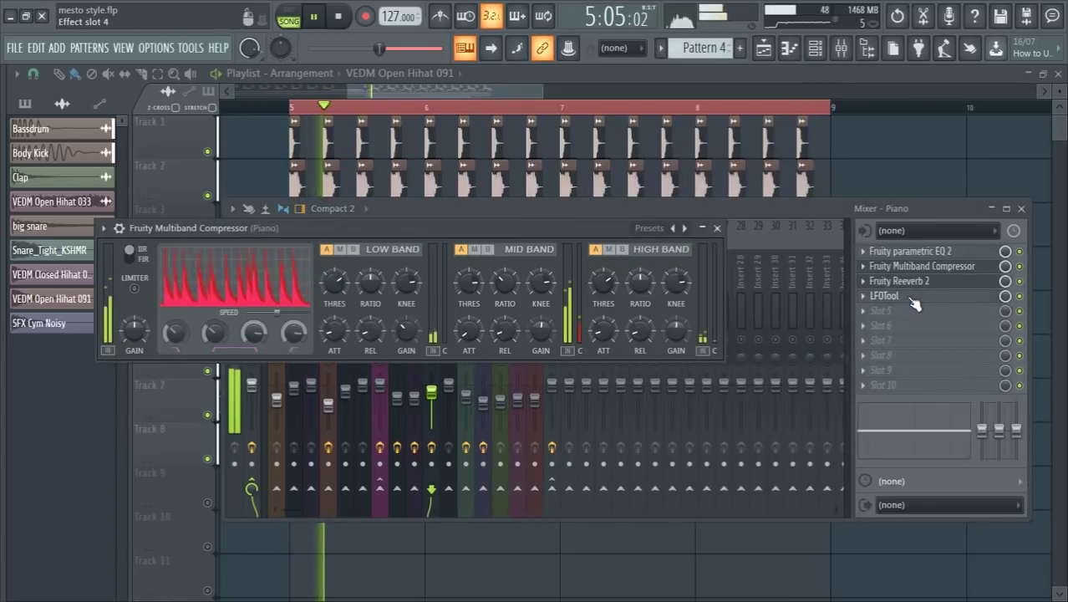
click(886, 296)
drag(425, 353, 394, 335)
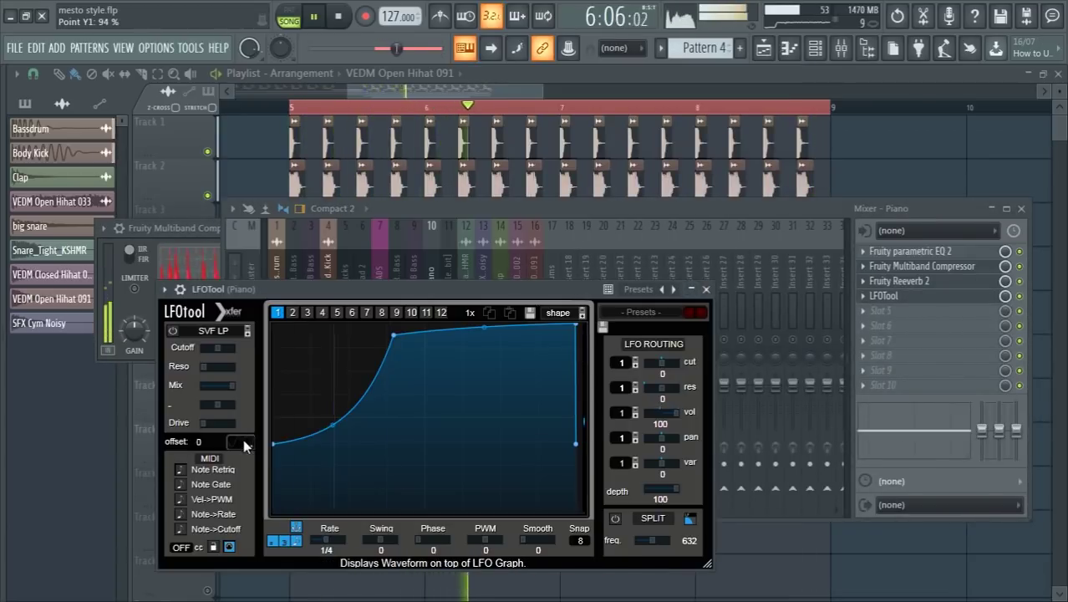
click(241, 442)
drag(274, 443, 274, 505)
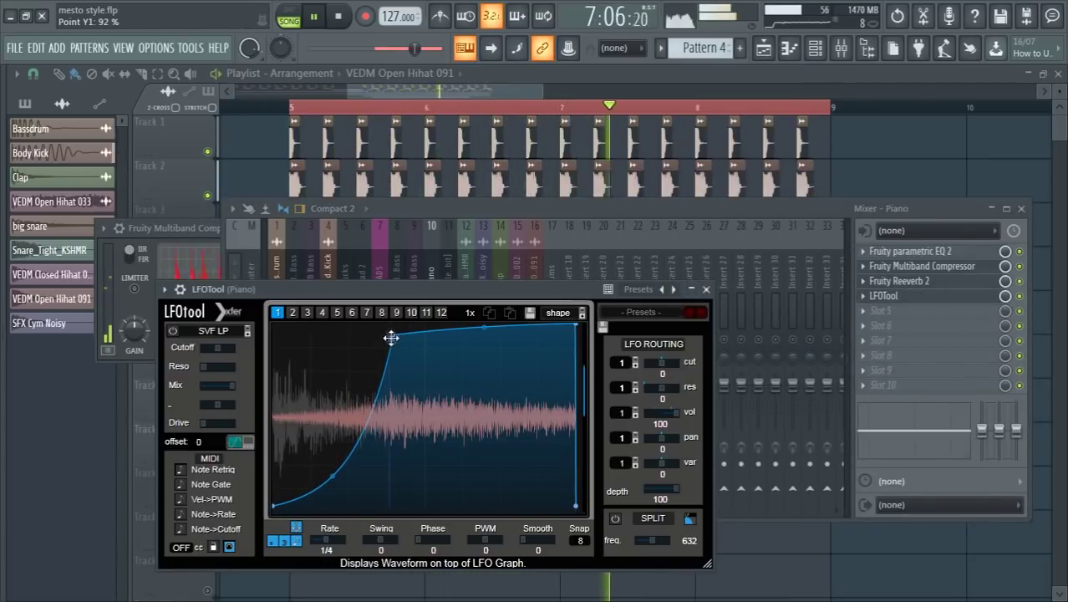
drag(391, 338, 340, 331)
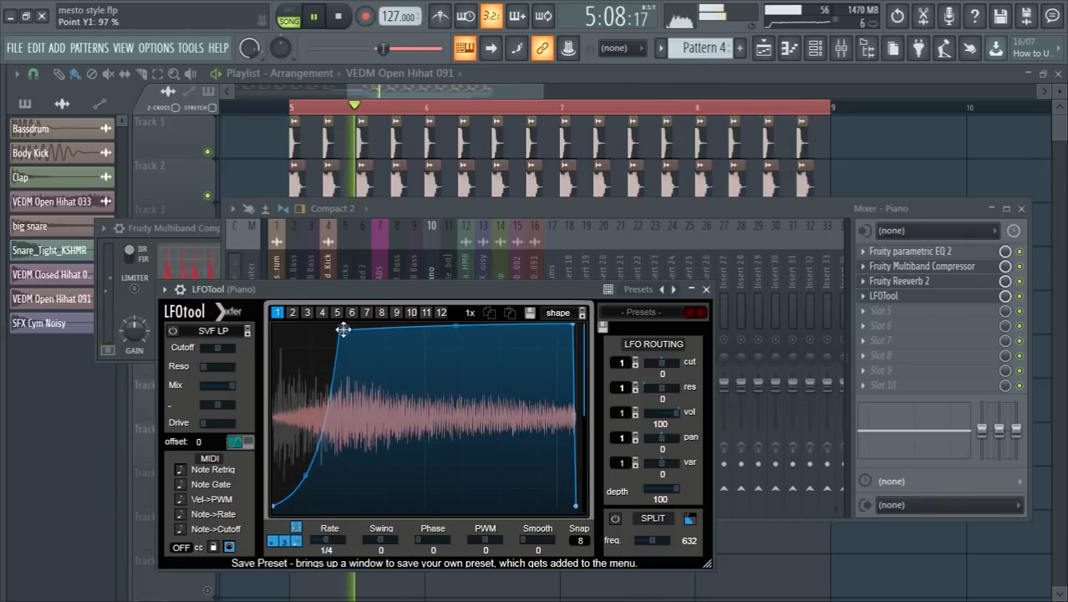
click(706, 289)
Stop playback and copy the Piano's LFOTool preset onto the LEADS mixer track.
key(space)
click(863, 296)
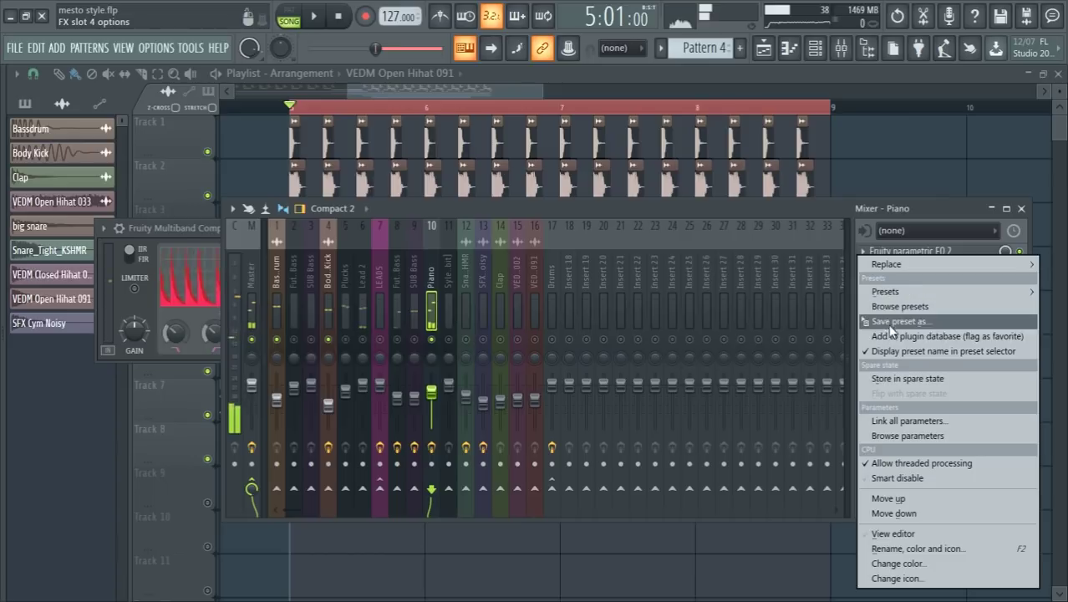
drag(869, 321, 466, 342)
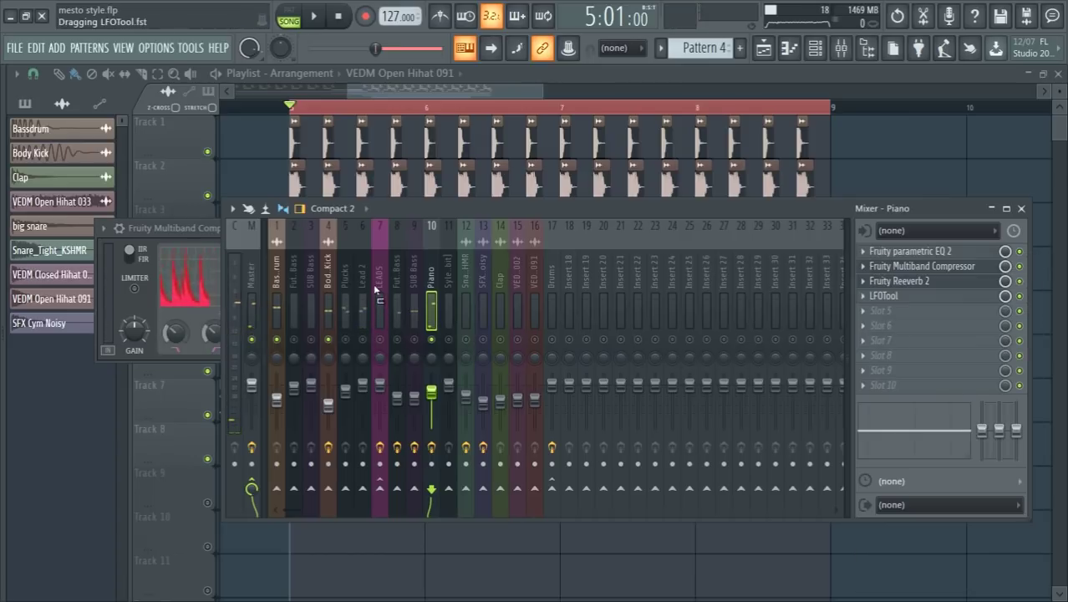
drag(376, 284, 378, 285)
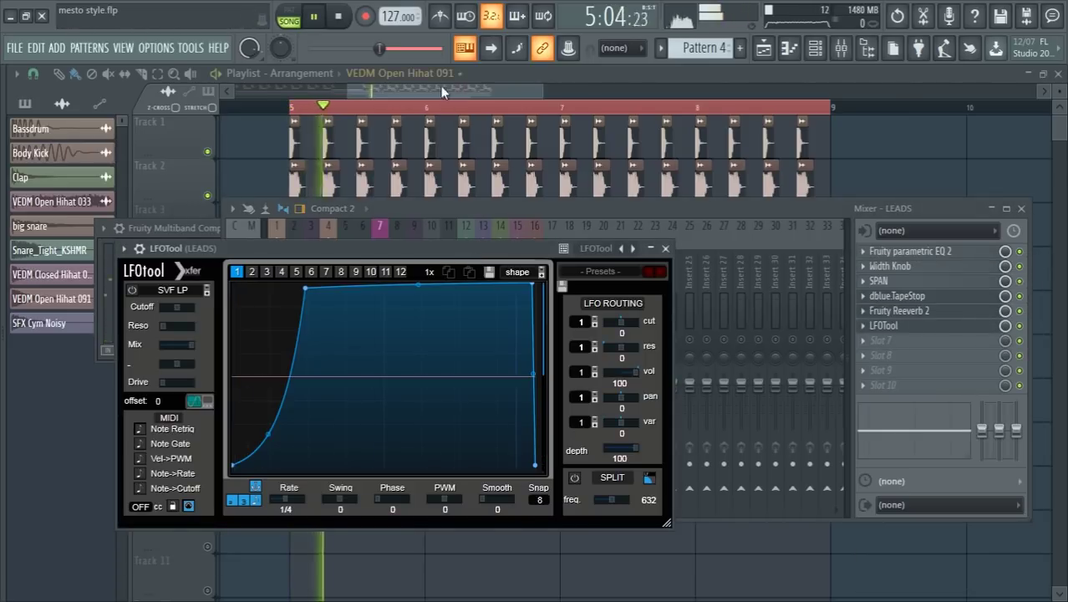
Return to the mixer, unmute all its tracks and play the loop.
click(442, 89)
key(space)
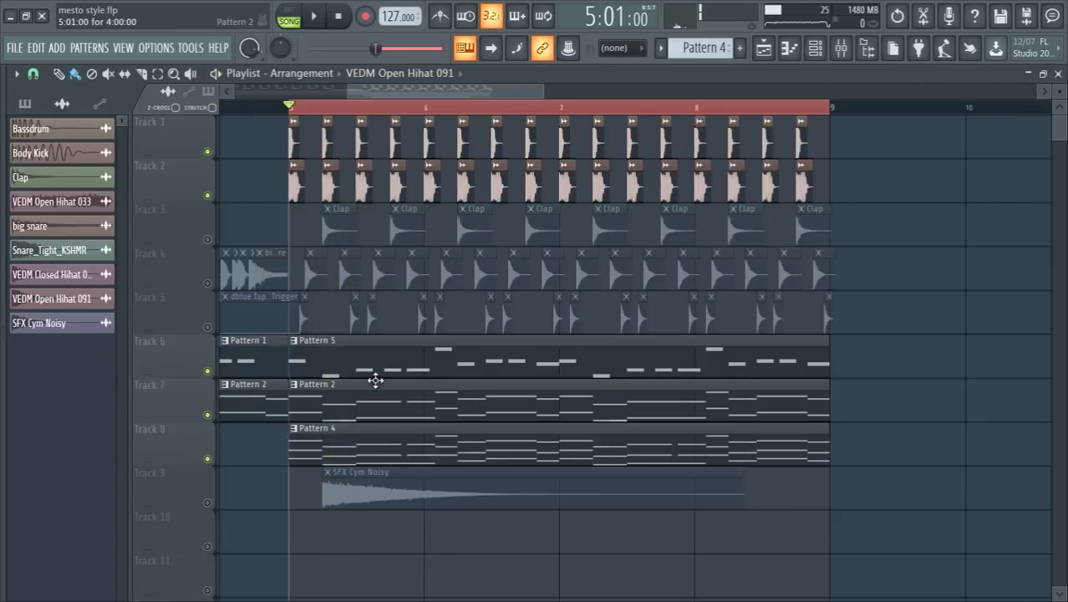
key(F9)
key(space)
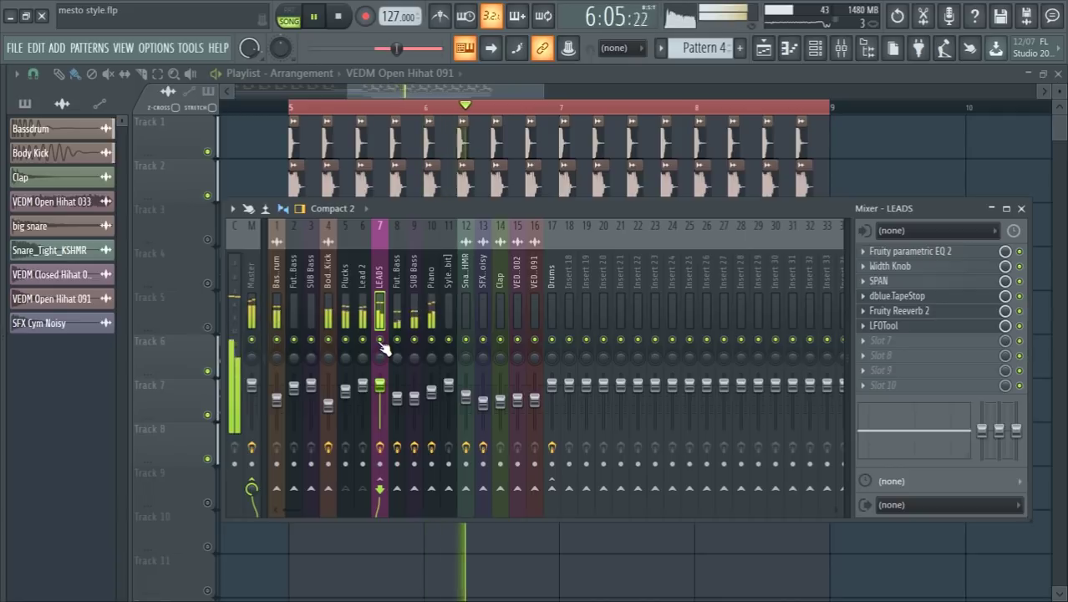
Raise the start point of the LEADS LFOTool curve and reduce the effect's mix level to about 89%.
click(929, 328)
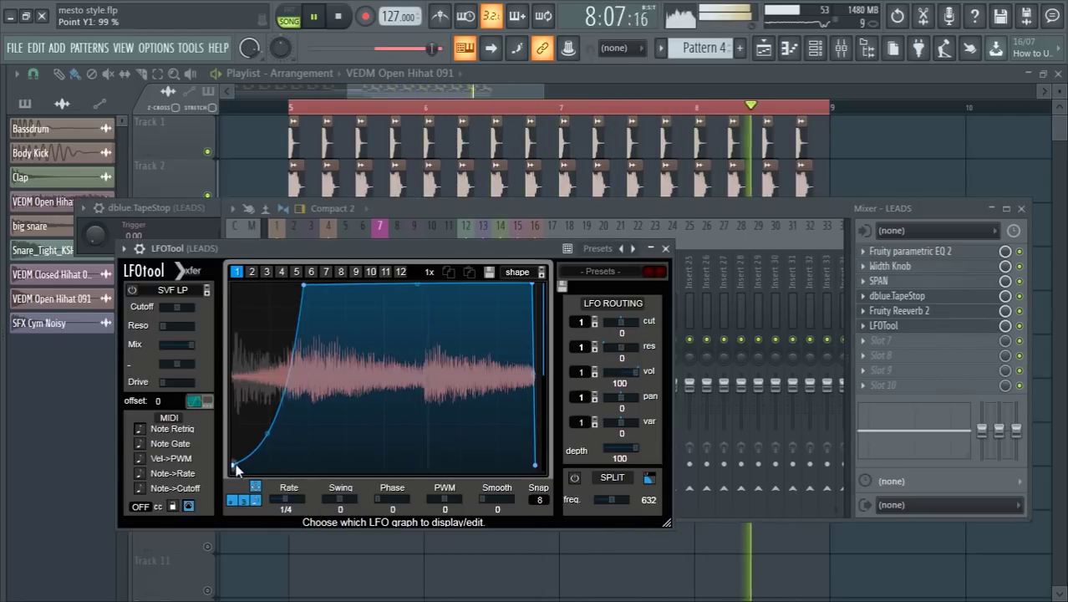
drag(234, 464, 233, 440)
click(1005, 326)
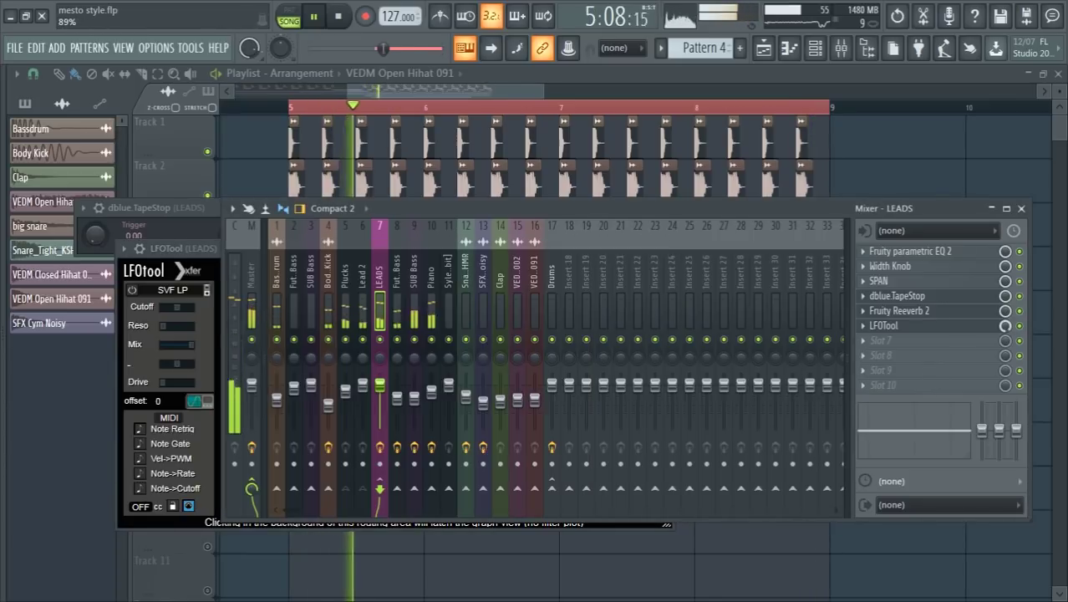
Raise the start point of the Piano's LFOTool curve to about 10% and reduce the effect's mix level.
click(432, 284)
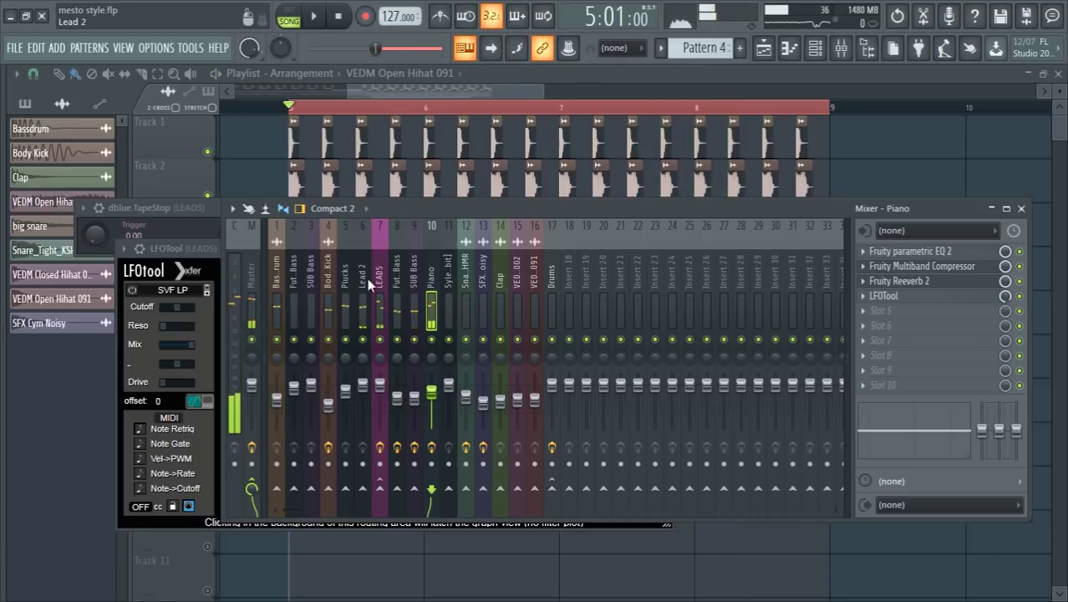
key(space)
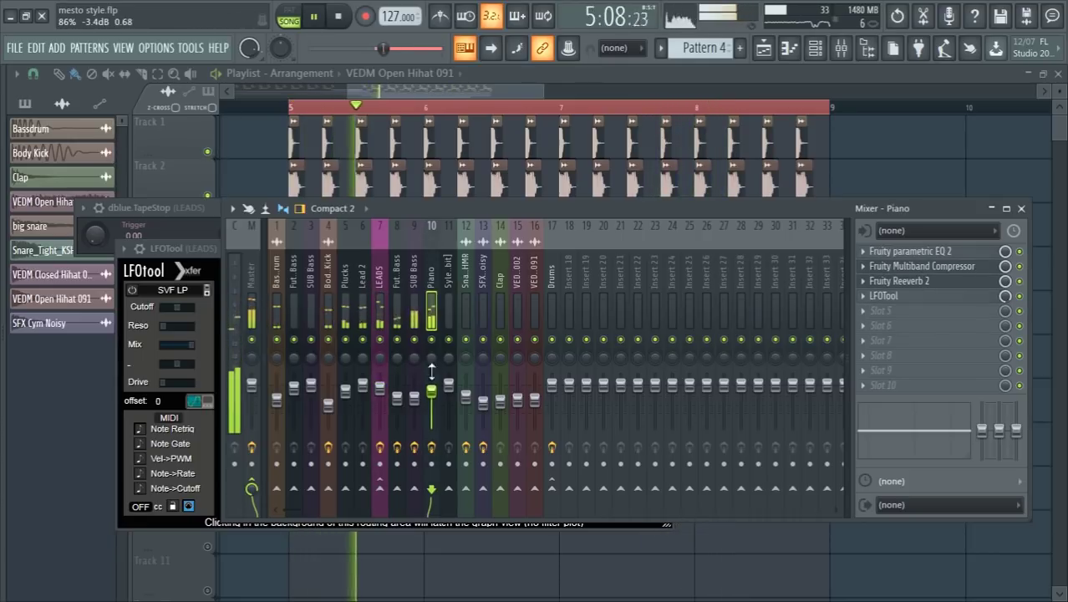
click(935, 298)
key(space)
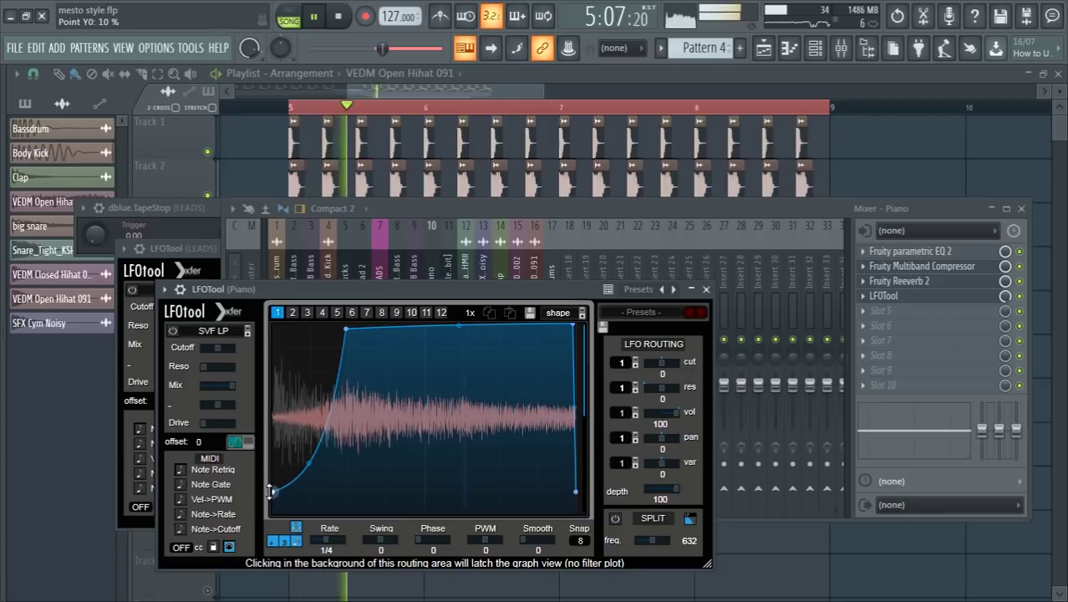
drag(1005, 296, 1006, 307)
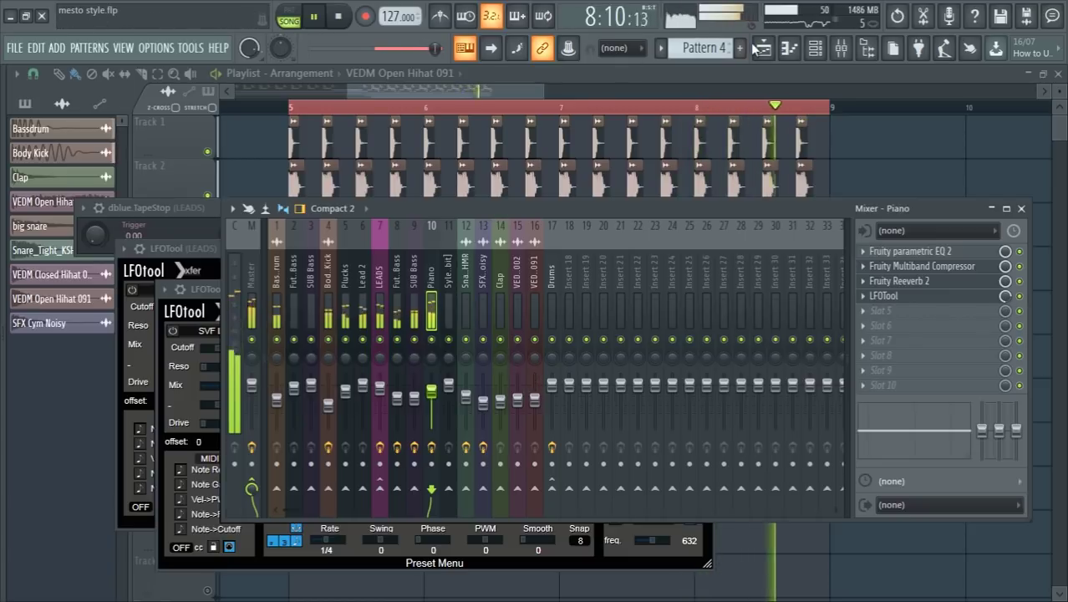
click(788, 49)
key(F6)
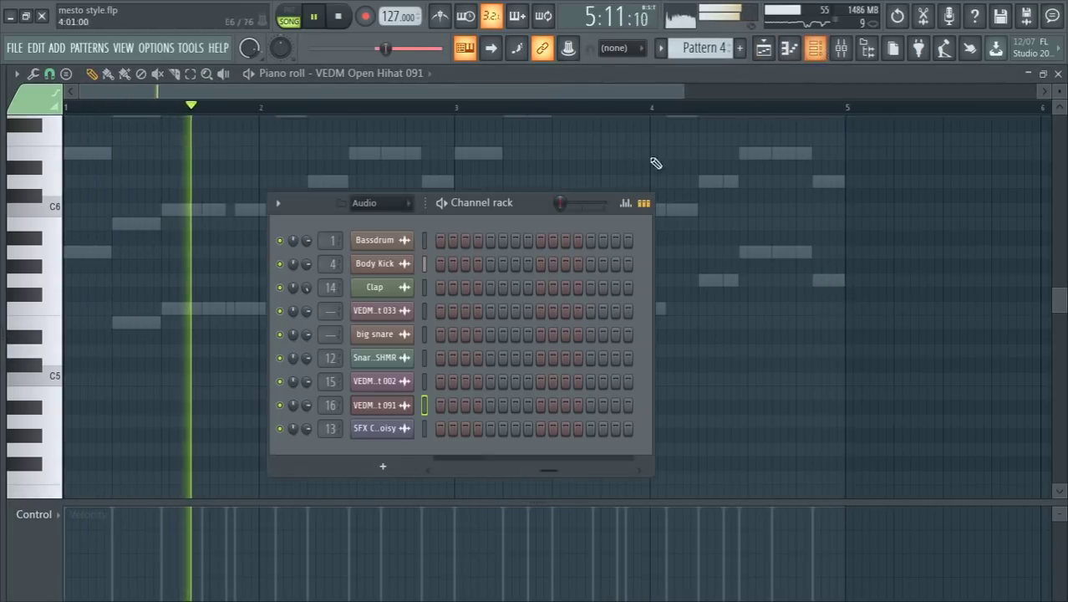
key(space)
key(space)
Unmute all tracks in the playlist and play the full drop.
click(763, 48)
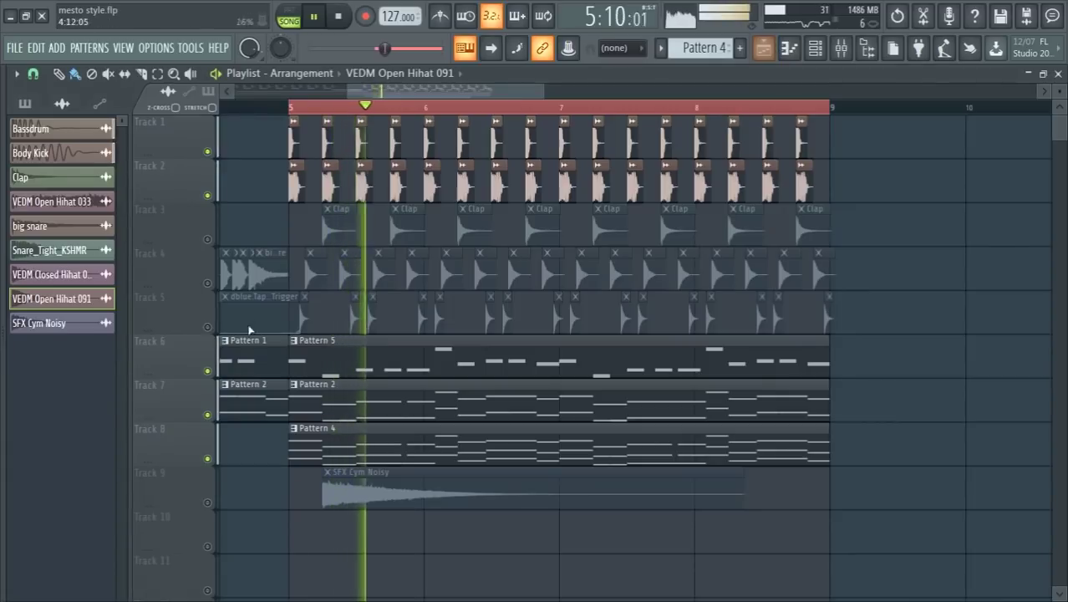
key(space)
double_click(192, 237)
right_click(207, 239)
right_click(208, 239)
key(space)
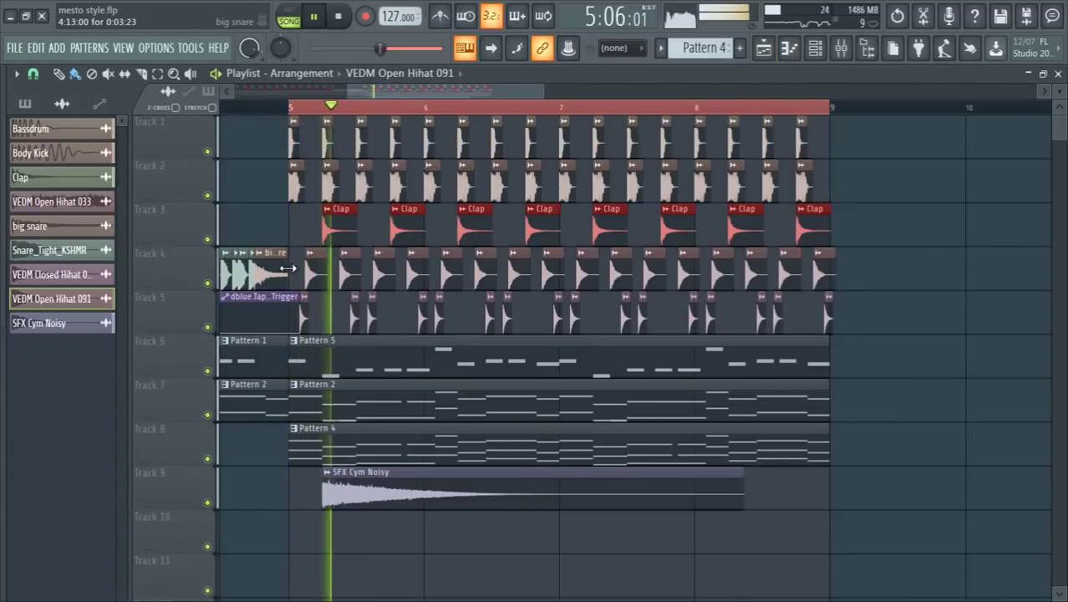
Open the Master track's Fruity dB meter and play the loop to monitor the overall level.
key(F9)
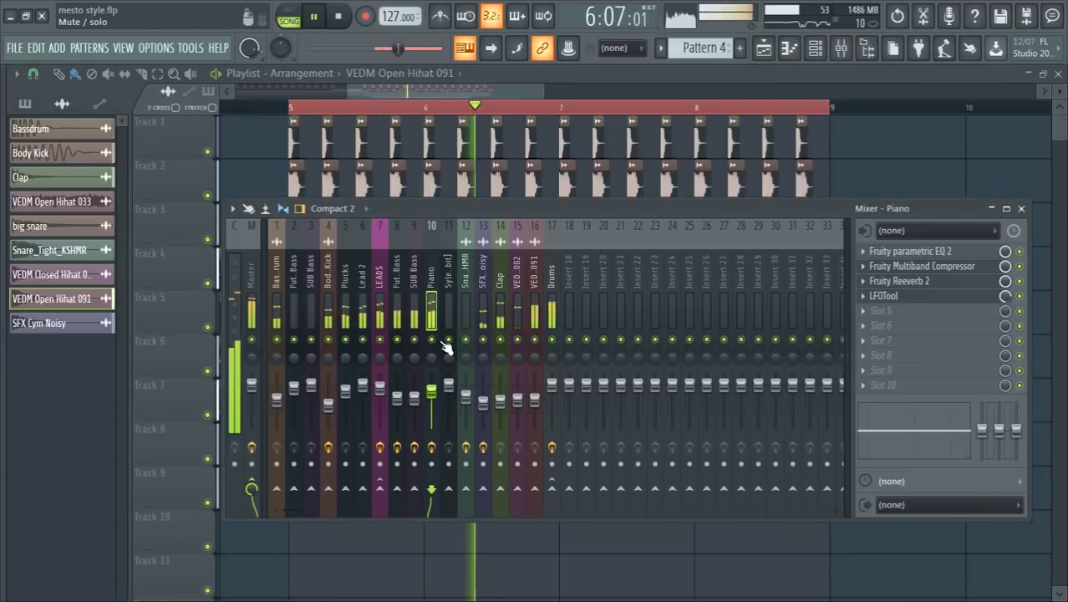
key(space)
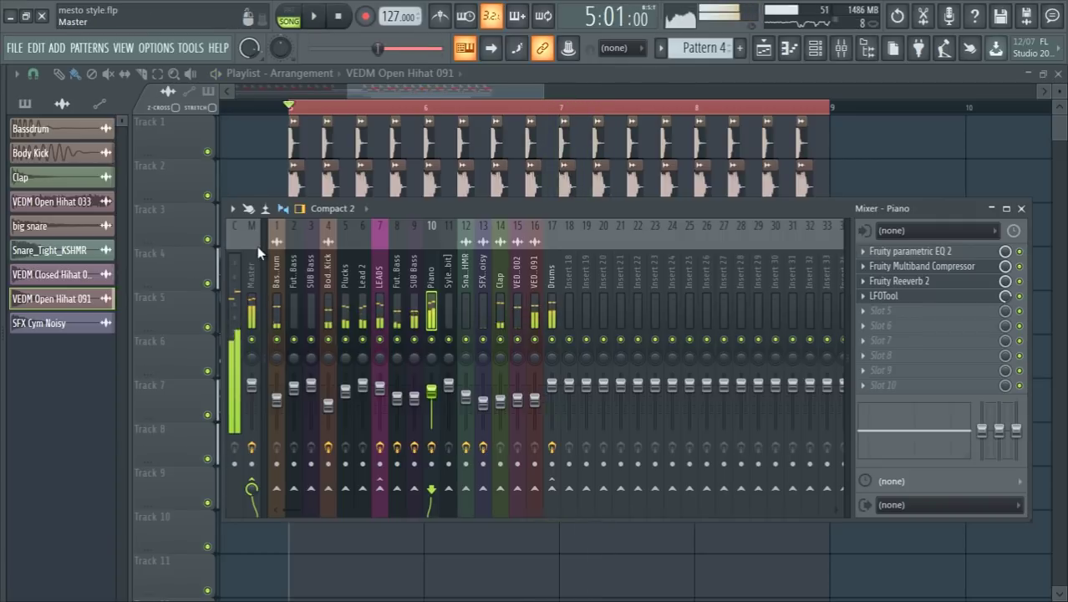
click(253, 251)
click(941, 253)
key(space)
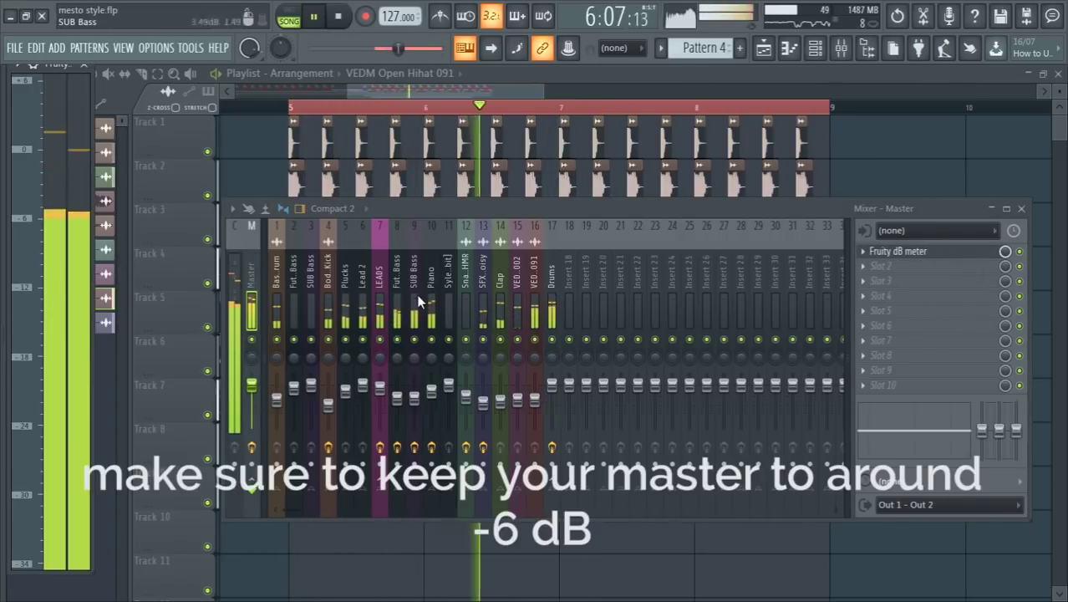
Turn down LEADS, Future House Bass, SUB Bass and Piano, and lower Bassdrum to about 60% and Body Kick to about 39%.
click(401, 277)
mouse_move(414, 399)
mouse_down()
mouse_move(380, 396)
mouse_move(431, 399)
mouse_up()
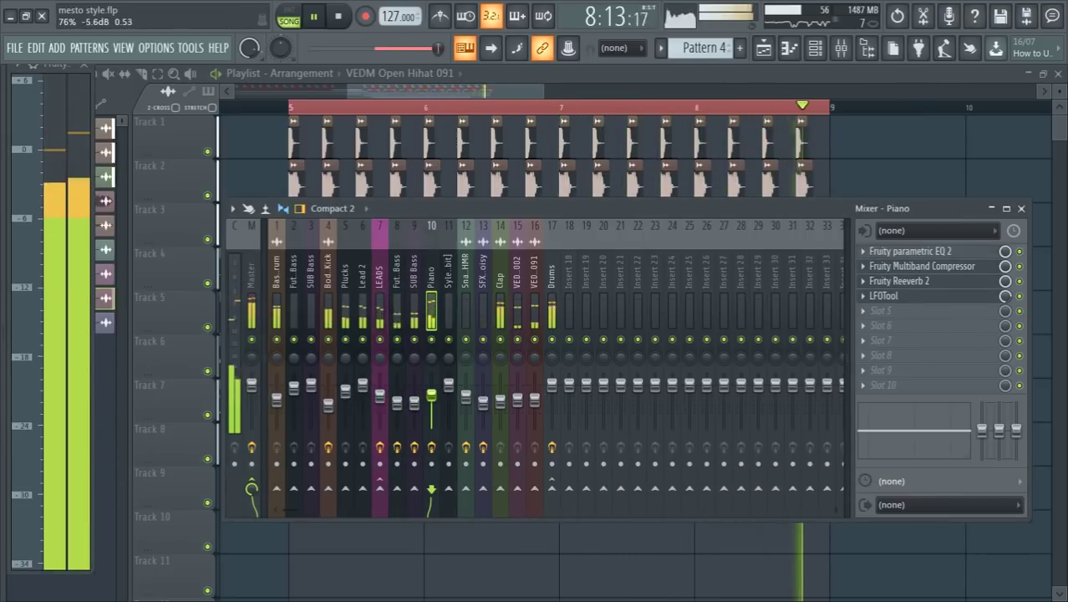
click(274, 280)
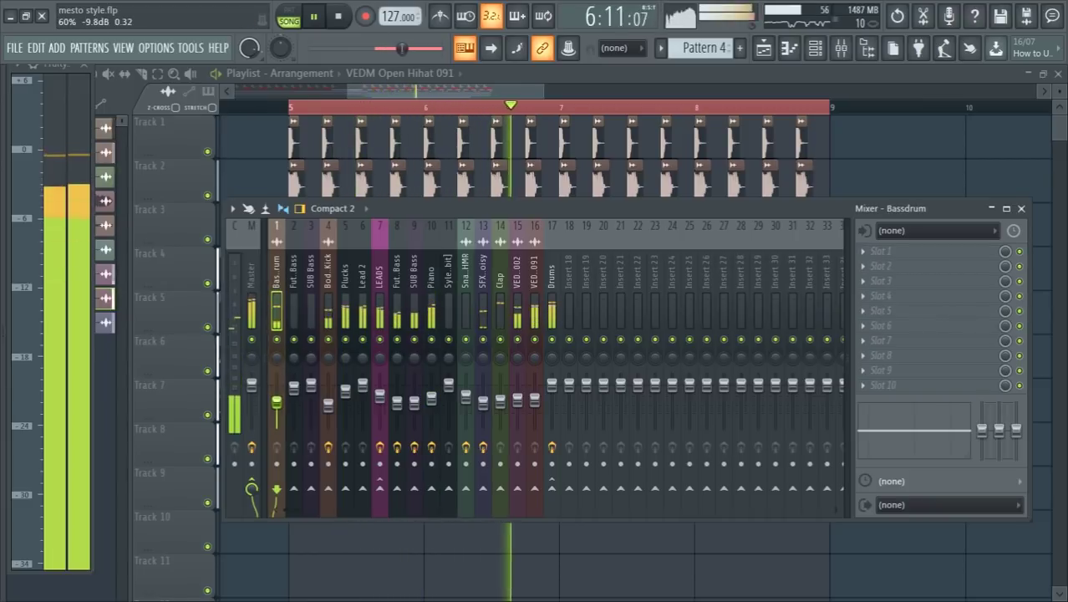
drag(327, 403, 328, 409)
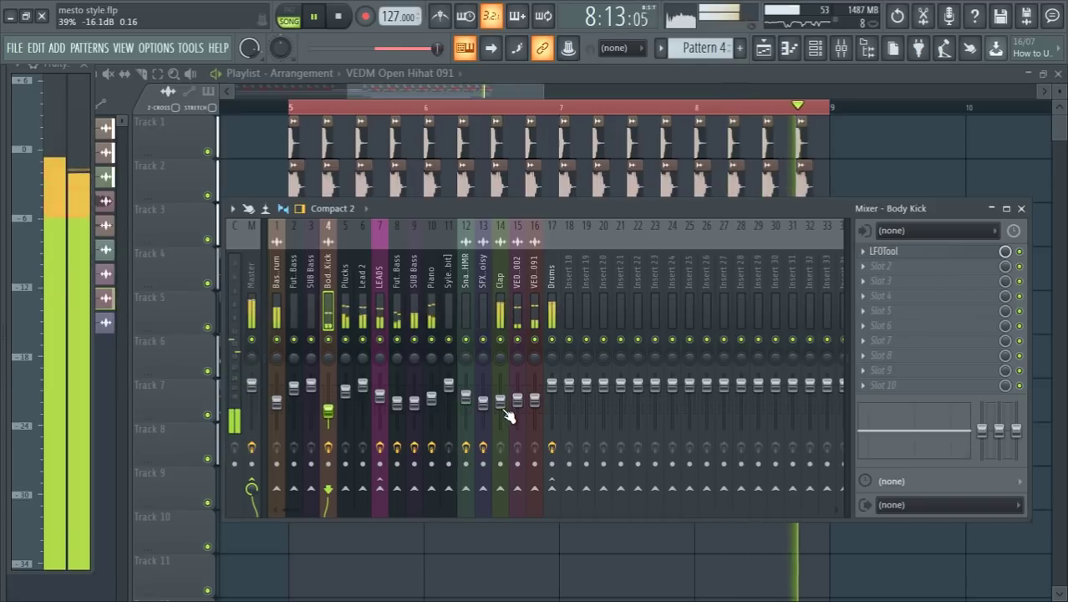
Lower the volume of the two hi-hat tracks, the SFX noise track and the Clap track.
drag(500, 297, 528, 291)
drag(535, 399, 500, 405)
click(500, 309)
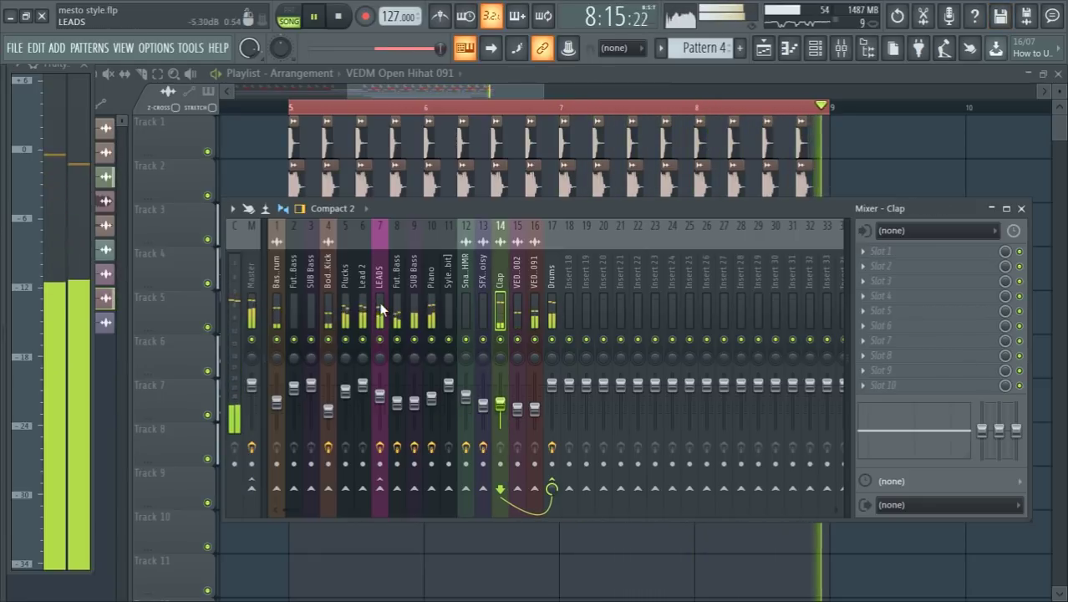
Lower LEADS and Bassdrum slightly and raise Body Kick to about 48% to rebalance the mix.
click(384, 396)
key(space)
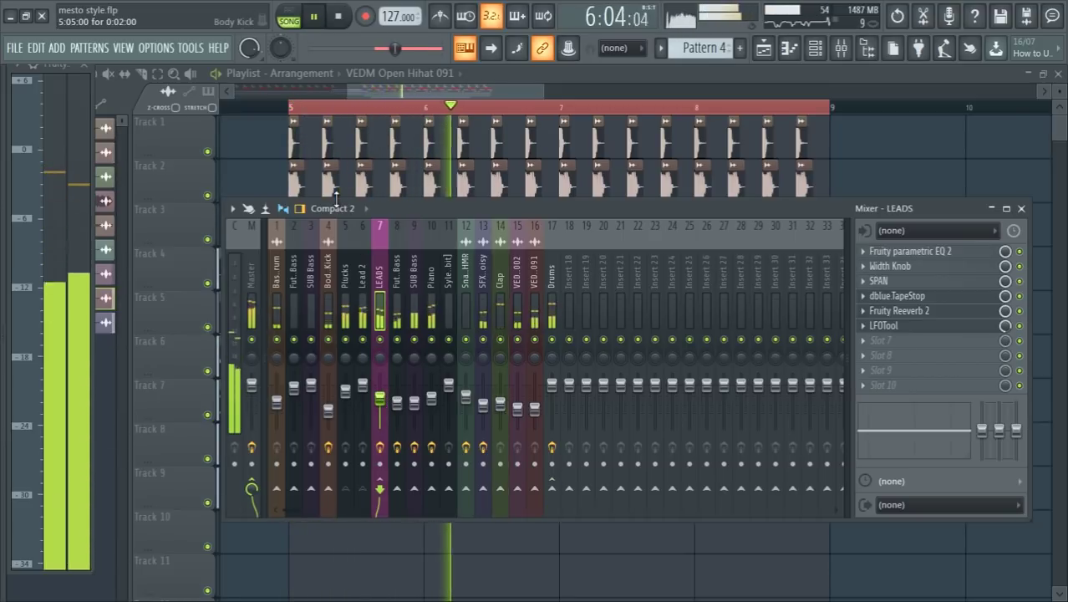
click(327, 412)
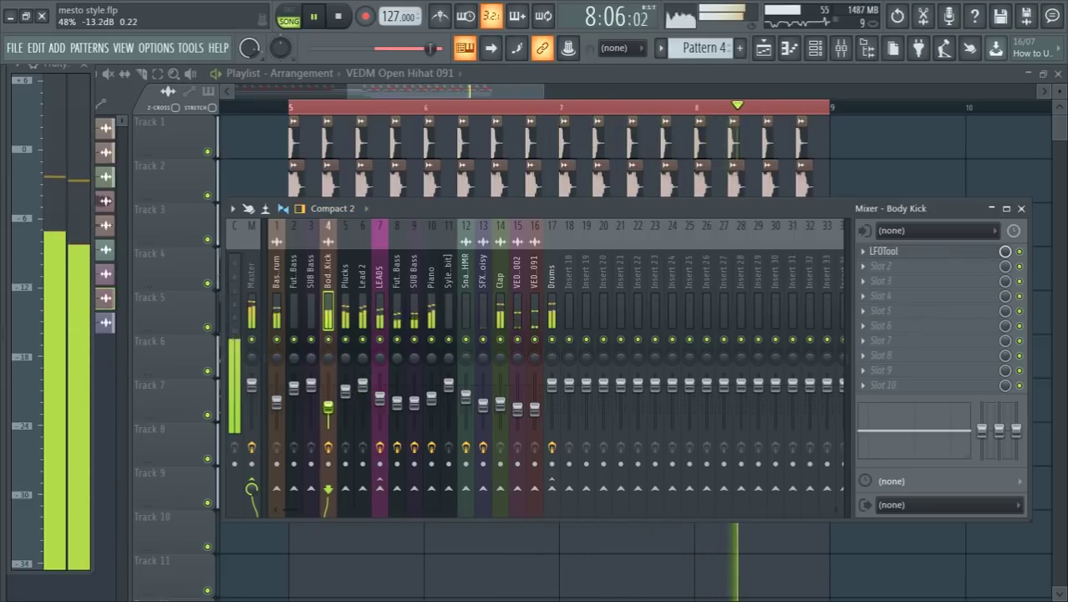
click(279, 404)
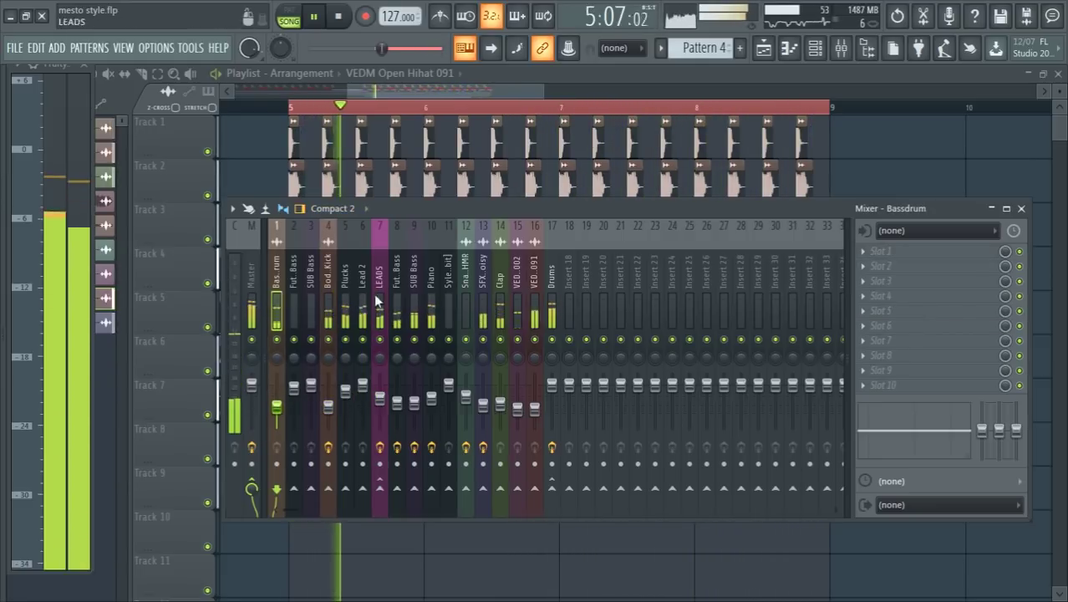
Lower Future House Bass, SUB Bass and Piano slightly as a group, and reduce both hi-hat tracks to about 39%.
drag(400, 279, 444, 294)
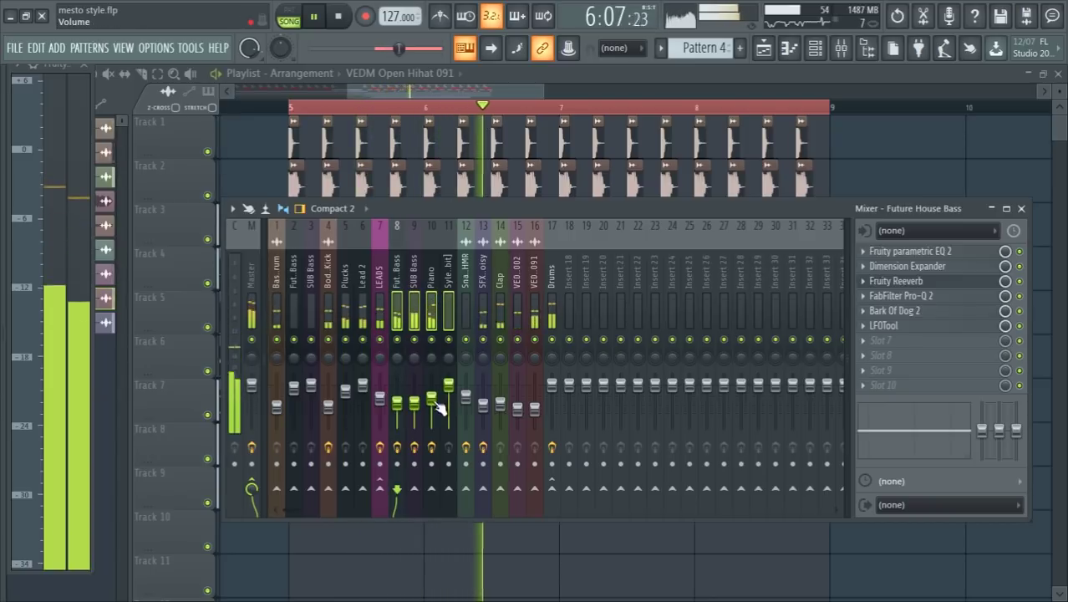
drag(436, 402, 437, 406)
drag(518, 277, 533, 281)
drag(533, 406, 533, 409)
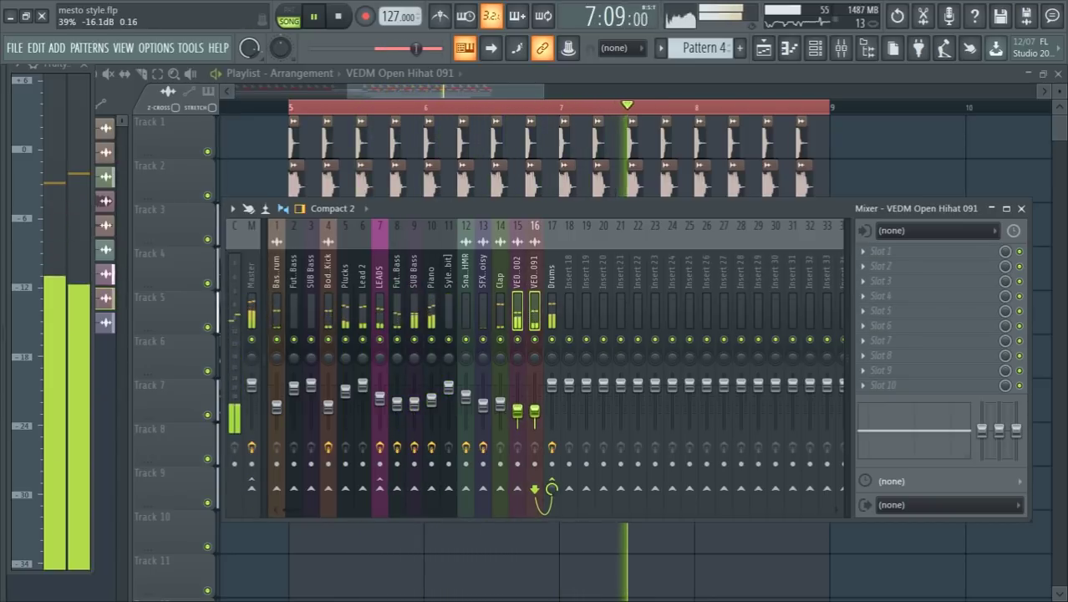
Lower the Clap track to about 51%, fine-tune the two hi-hat levels, and stop playback.
click(499, 406)
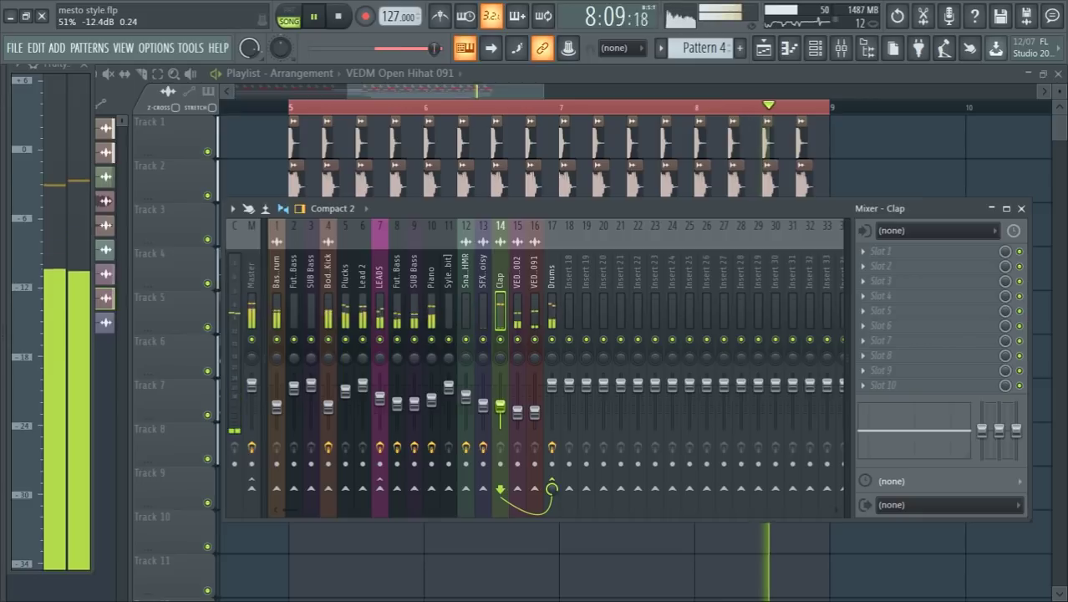
drag(515, 415, 519, 417)
click(535, 412)
key(space)
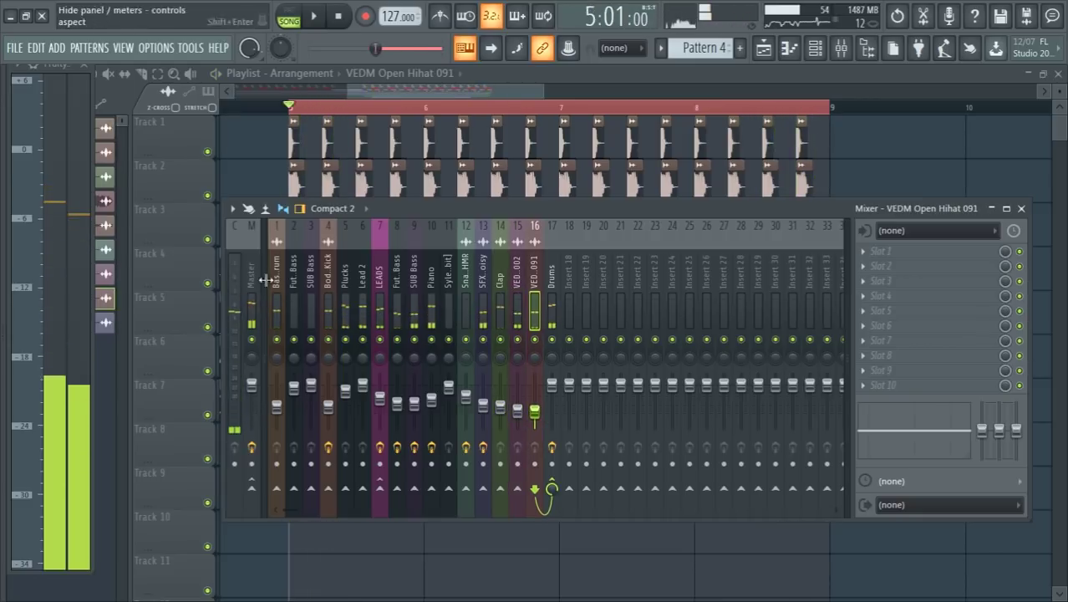
Add Fruity Limiter to the Master track's first effect slot and raise its gain to about 8 dB during playback.
click(253, 279)
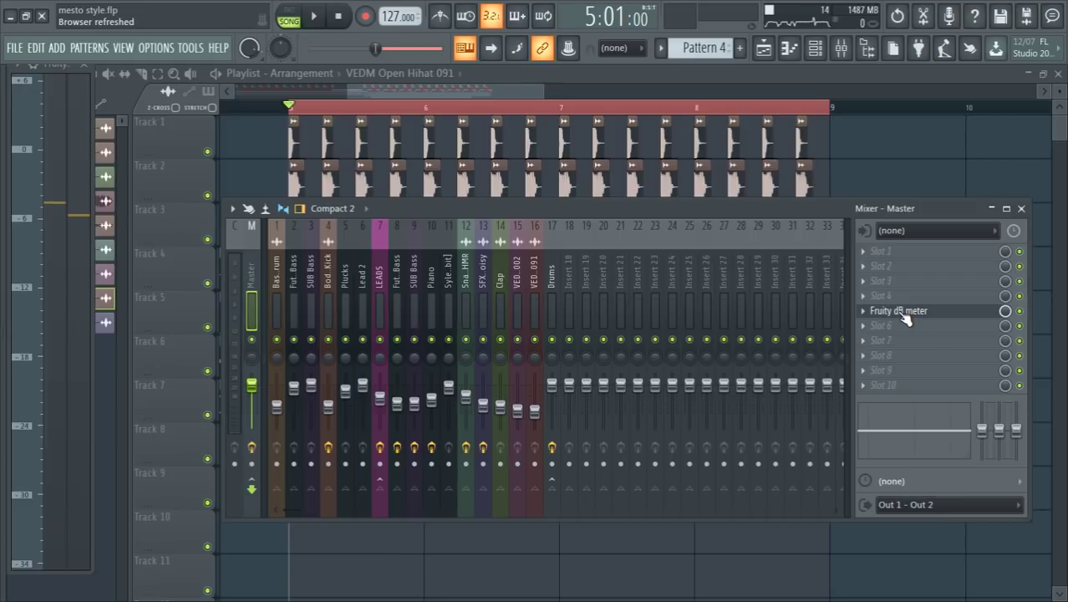
click(867, 257)
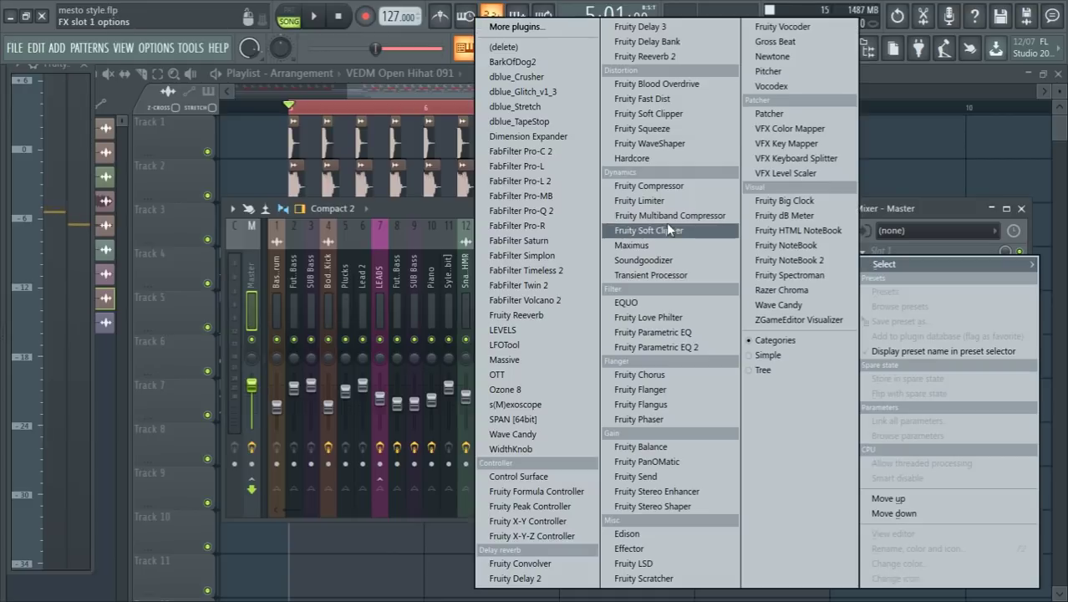
click(655, 205)
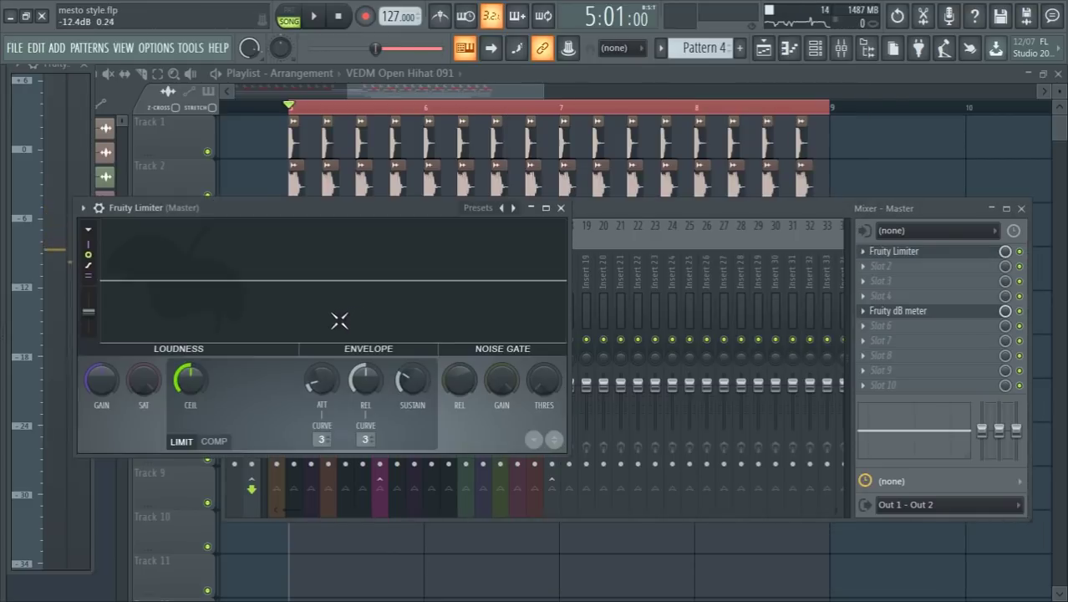
drag(306, 220, 442, 286)
key(space)
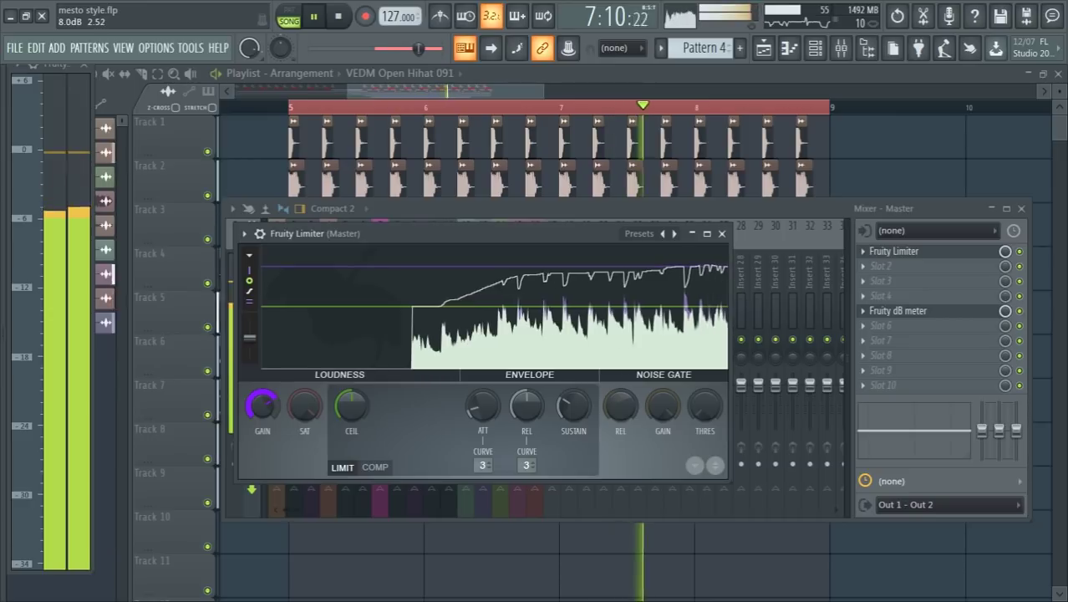
key(space)
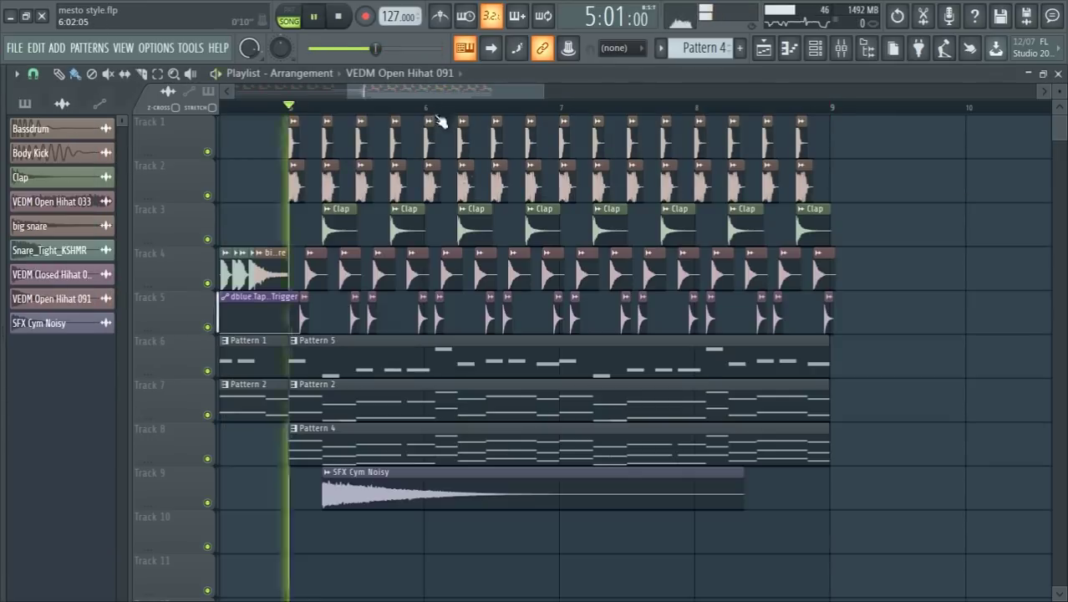
Play the whole arrangement from bar 1 to check the mix, and stop playback.
key(space)
scroll(519, 277, down, 3)
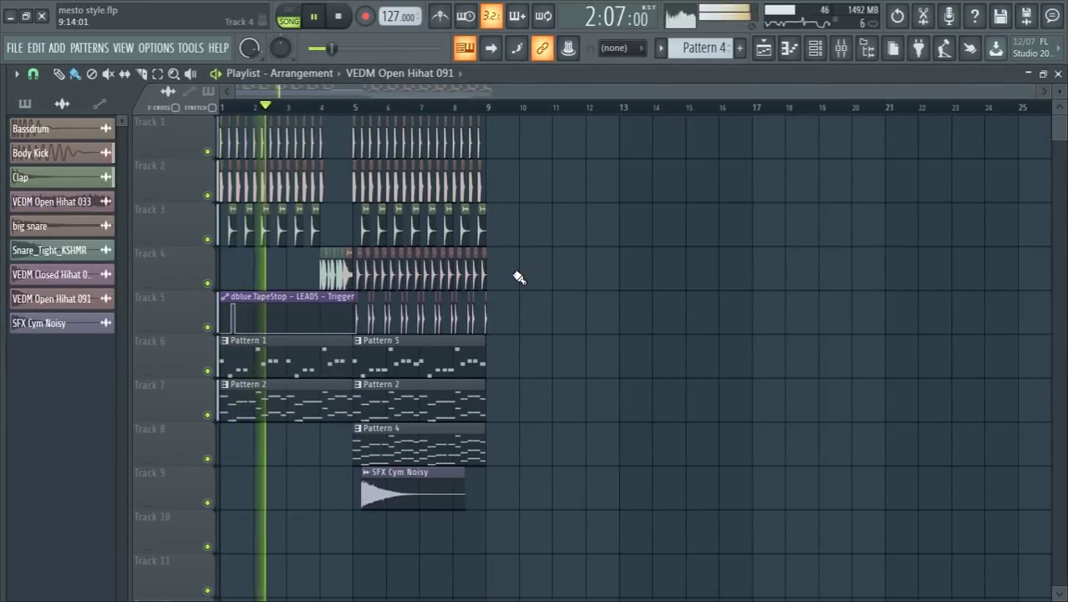
scroll(433, 259, up, 3)
key(space)
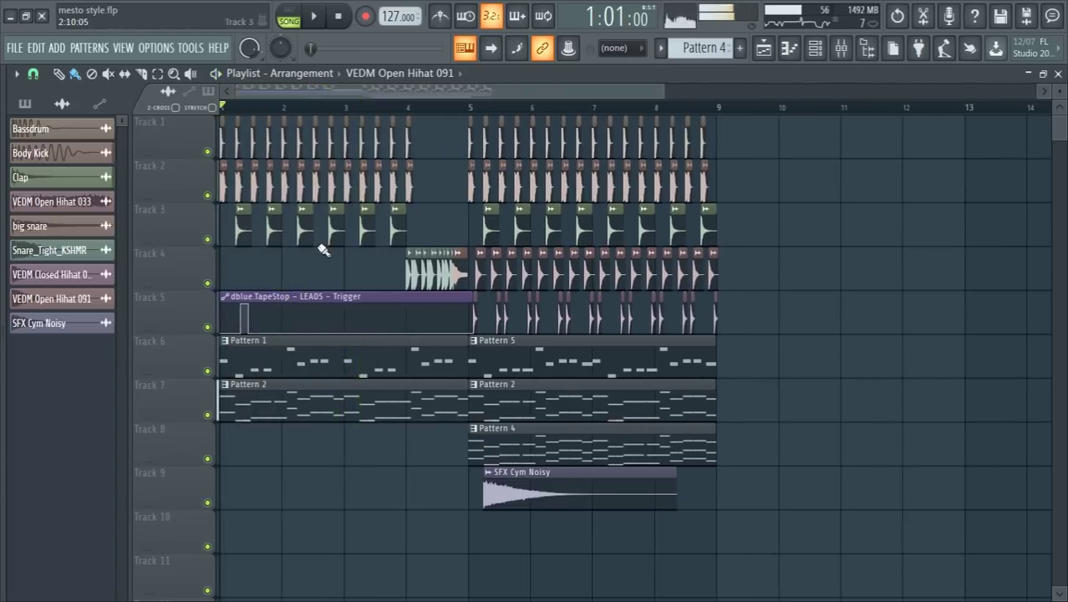
click(334, 334)
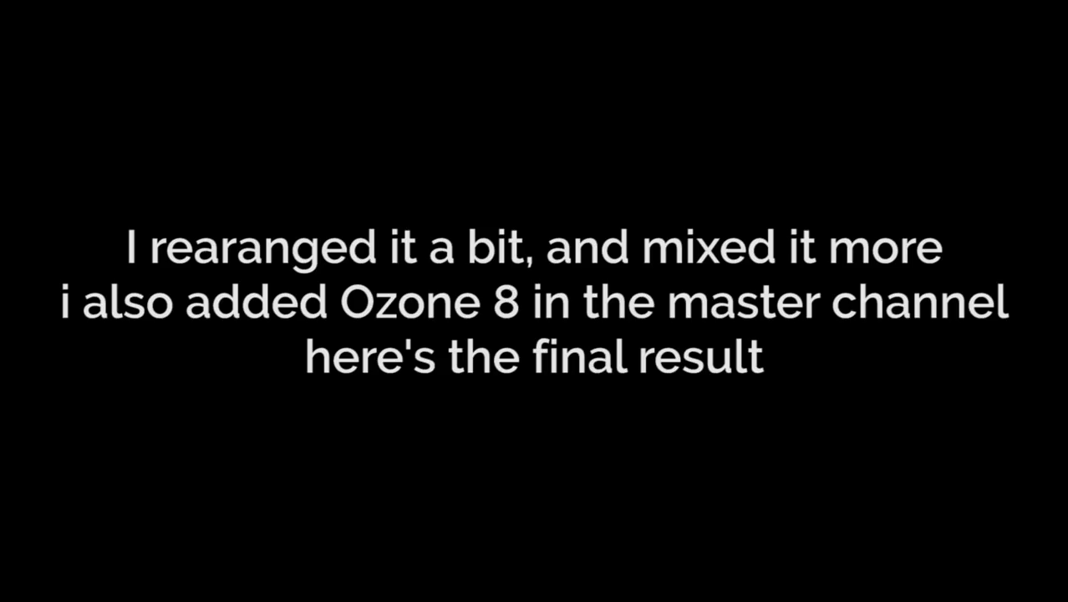